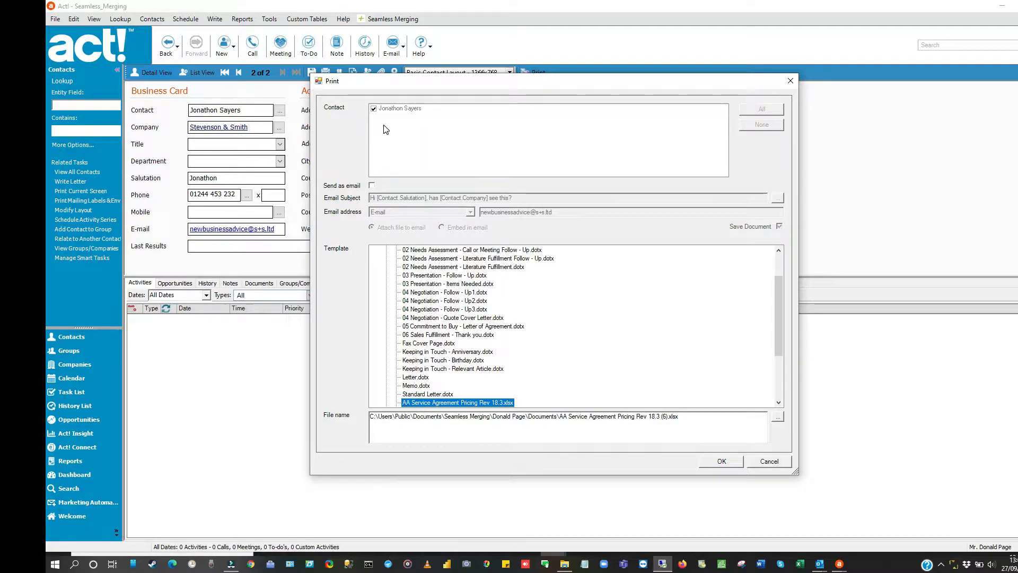
# Step: Merge the contact with the template "01 Initial Communication - Direct Marketing Letter.dotx" and review the resulting Word letter
pyautogui.moveTo(777, 303); pyautogui.dragTo(780, 272)
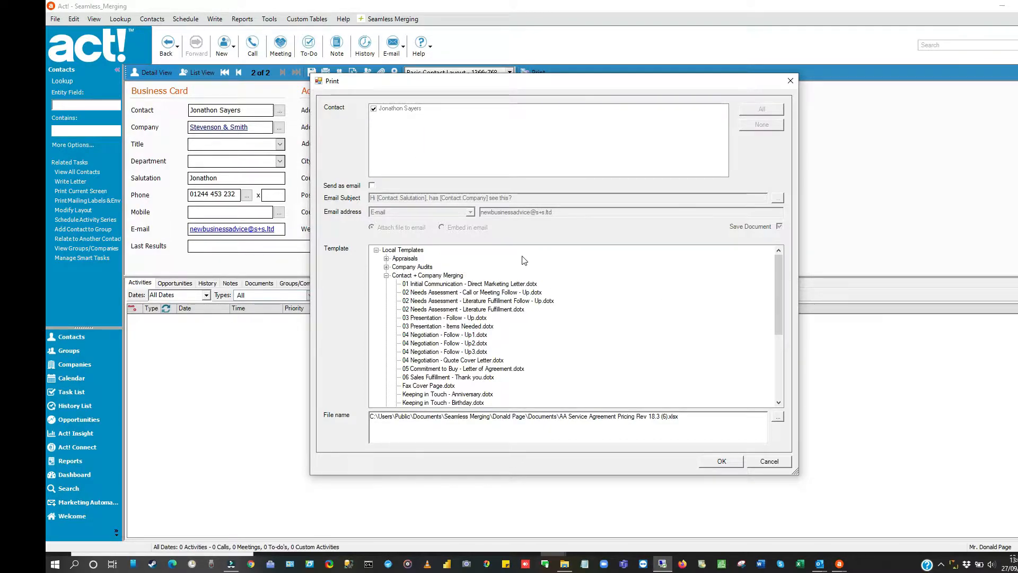
pyautogui.click(485, 285)
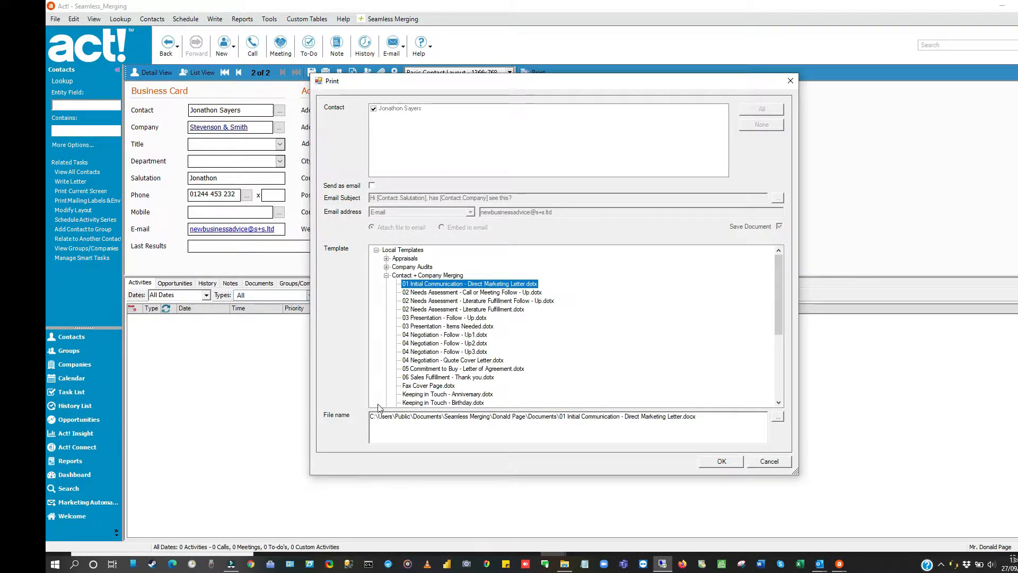
pyautogui.moveTo(370, 416); pyautogui.dragTo(681, 416)
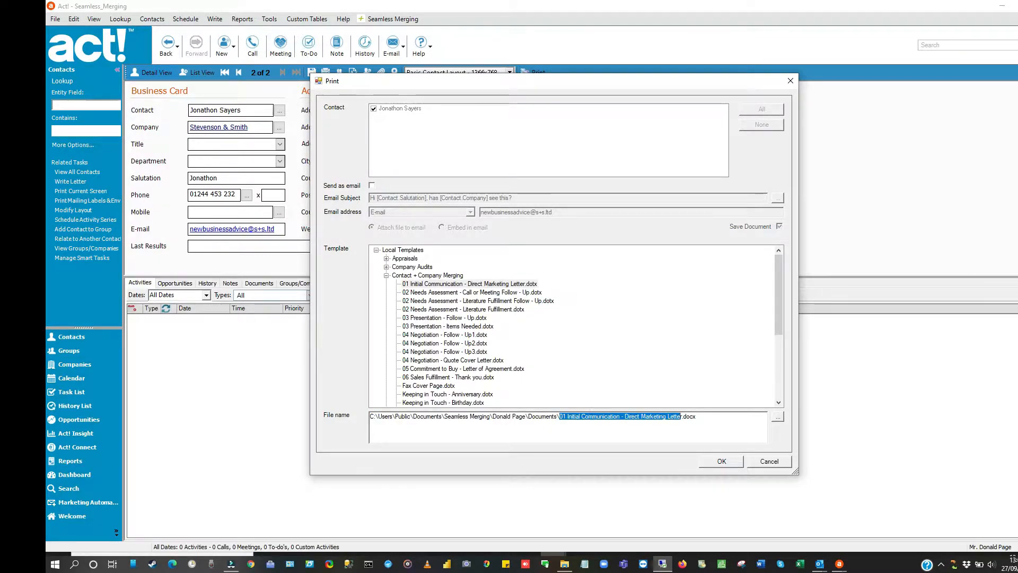
pyautogui.click(733, 462)
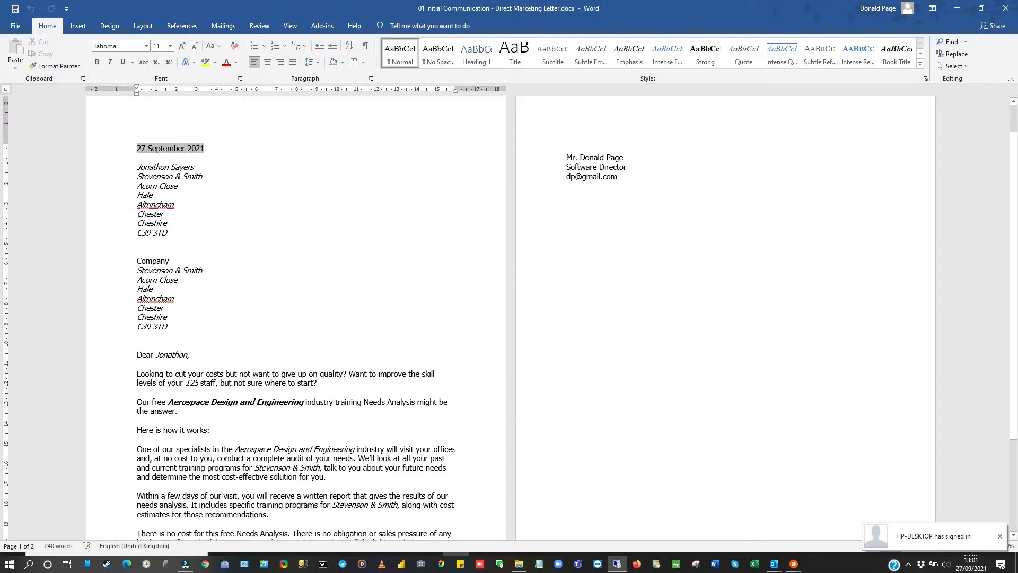
pyautogui.scroll(-1, 509, 318)
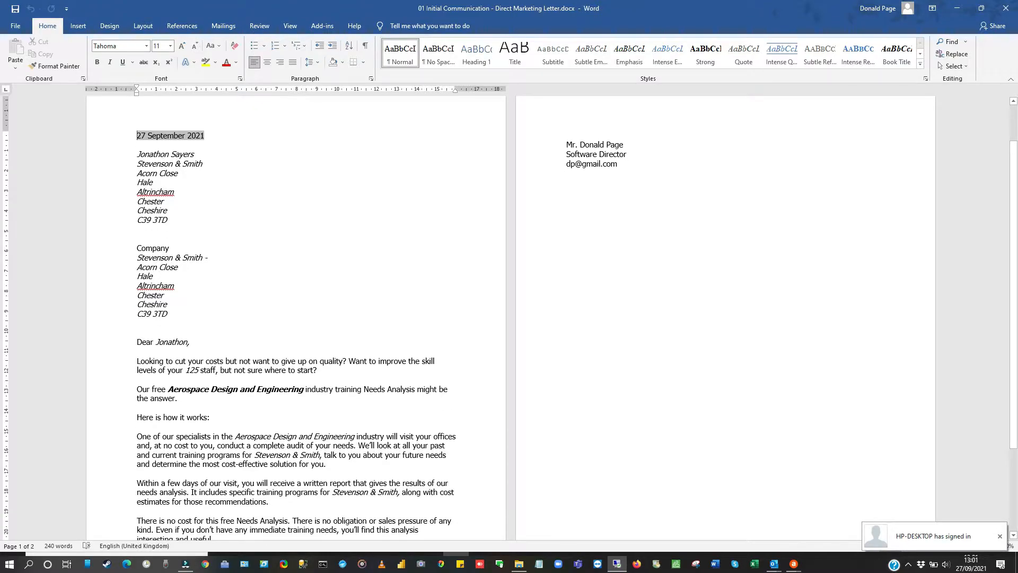
pyautogui.scroll(-4, 509, 318)
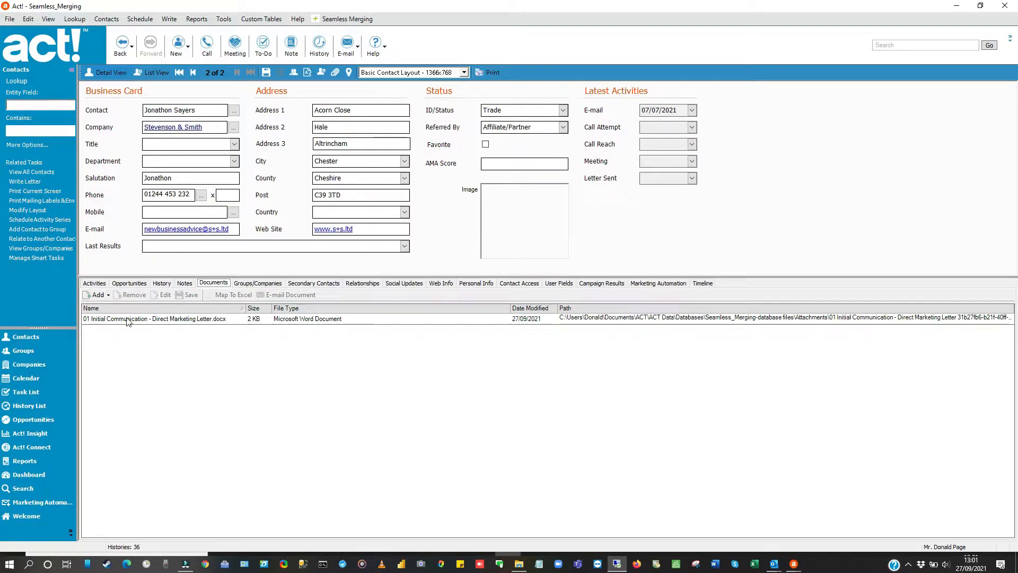
# Step: Check for the merged letter in the documents of the contact and linked company Stevenson & Smith, and view the company's profile
pyautogui.click(188, 320)
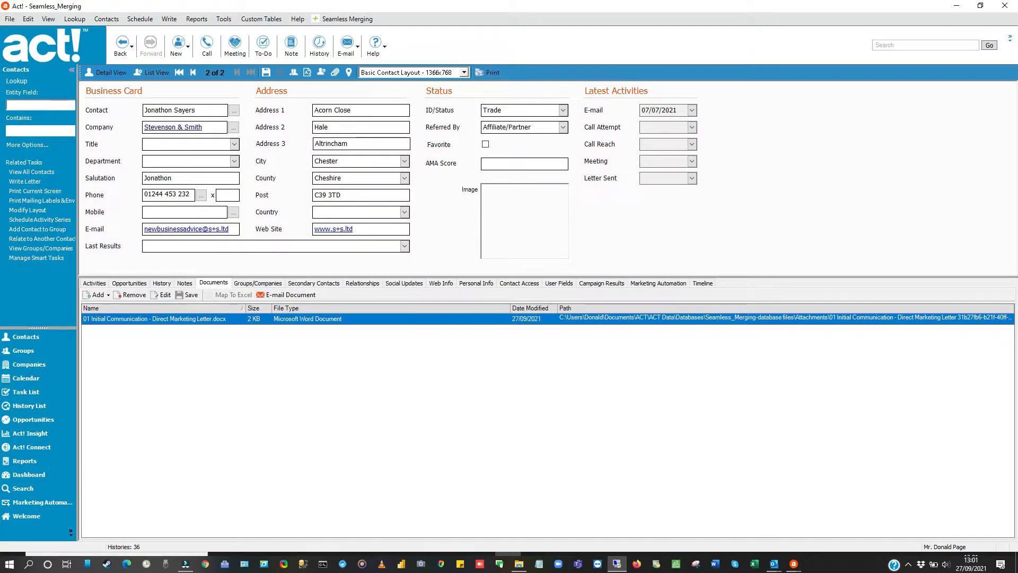
pyautogui.click(187, 127)
pyautogui.click(428, 247)
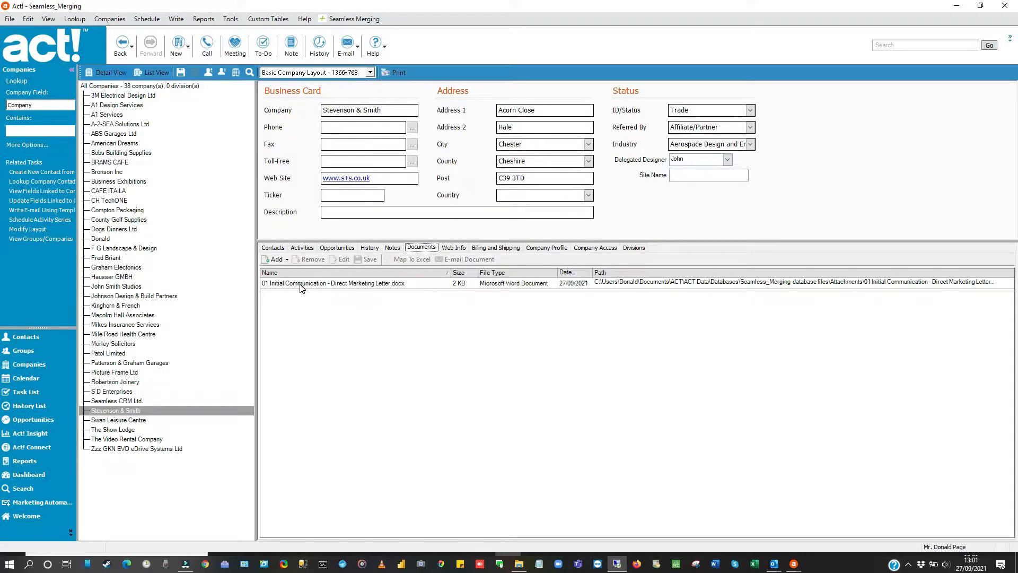
pyautogui.click(341, 284)
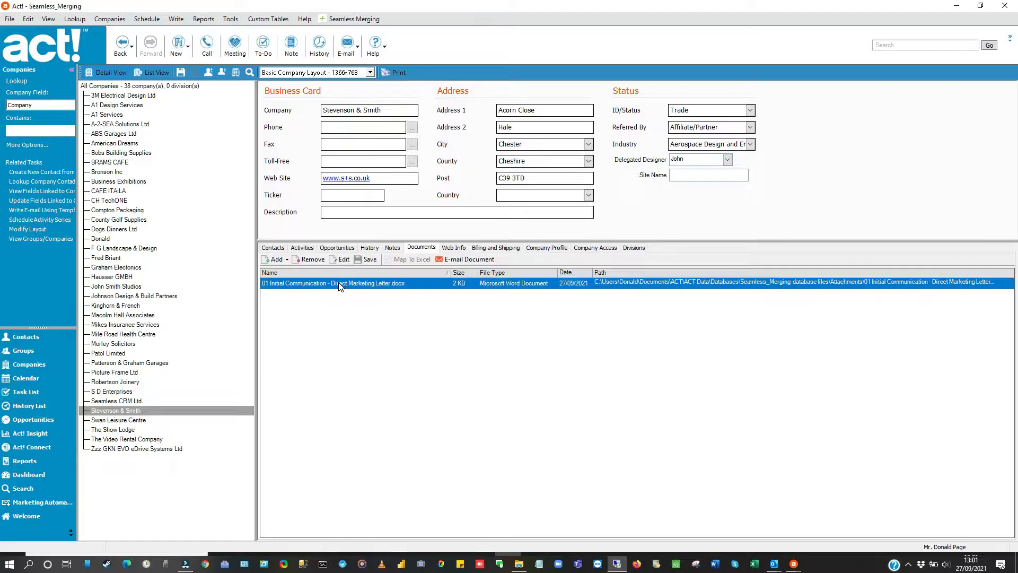
pyautogui.click(549, 248)
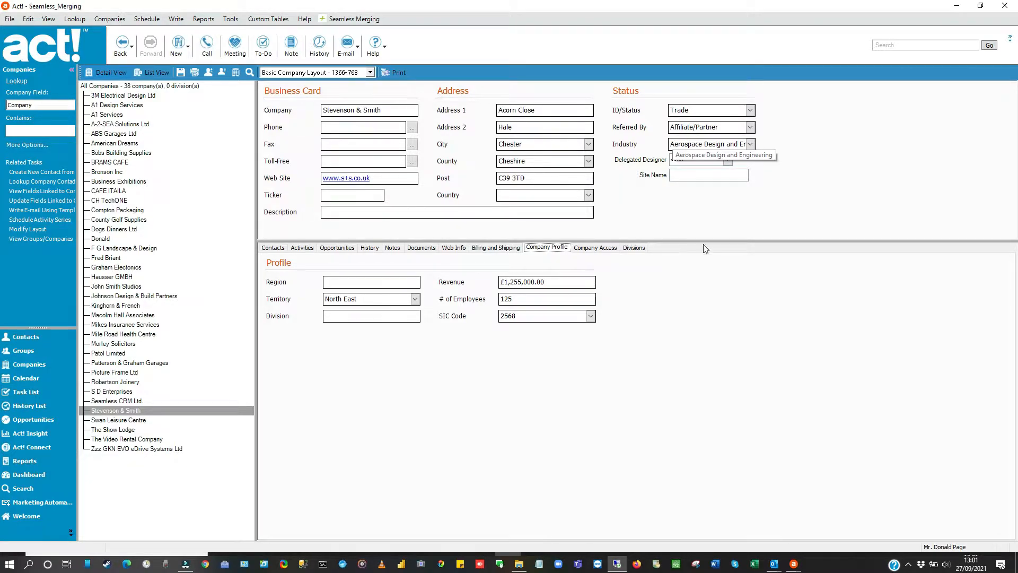
# Step: Set up a print merge for both Stevenson & Smith contacts, sent as email without saving the document
pyautogui.click(271, 248)
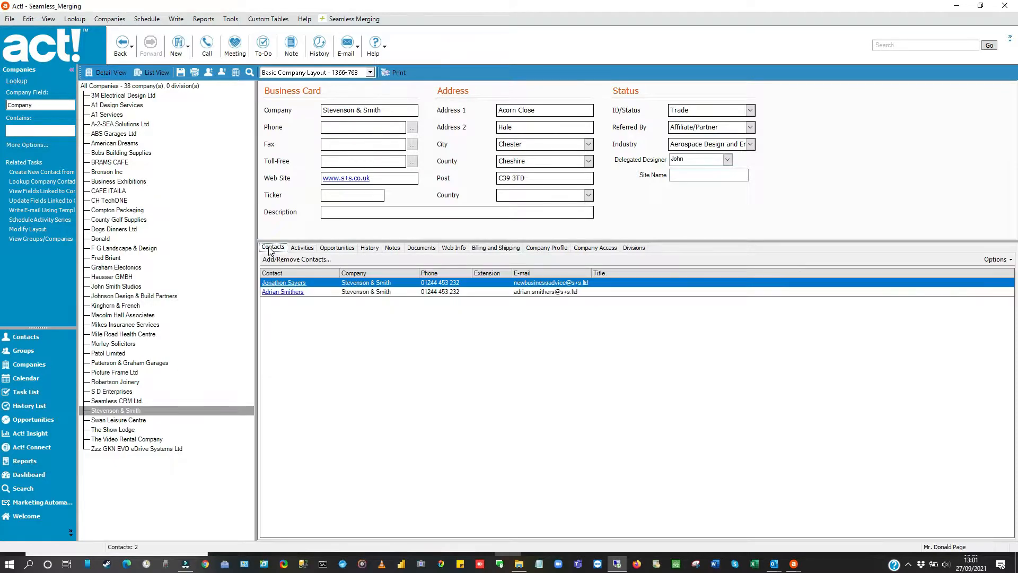
pyautogui.click(396, 72)
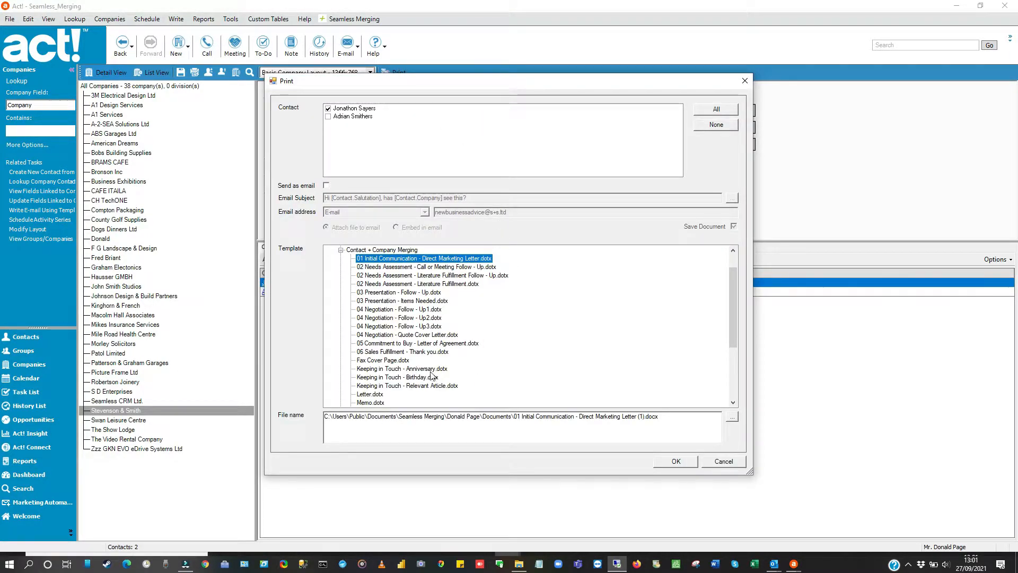
pyautogui.click(330, 118)
pyautogui.click(328, 117)
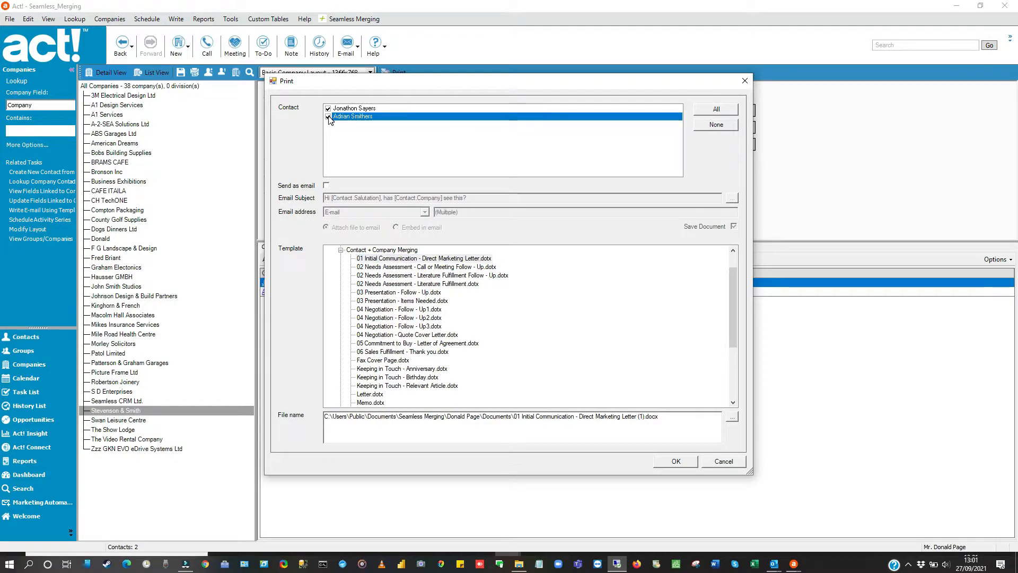
pyautogui.click(326, 185)
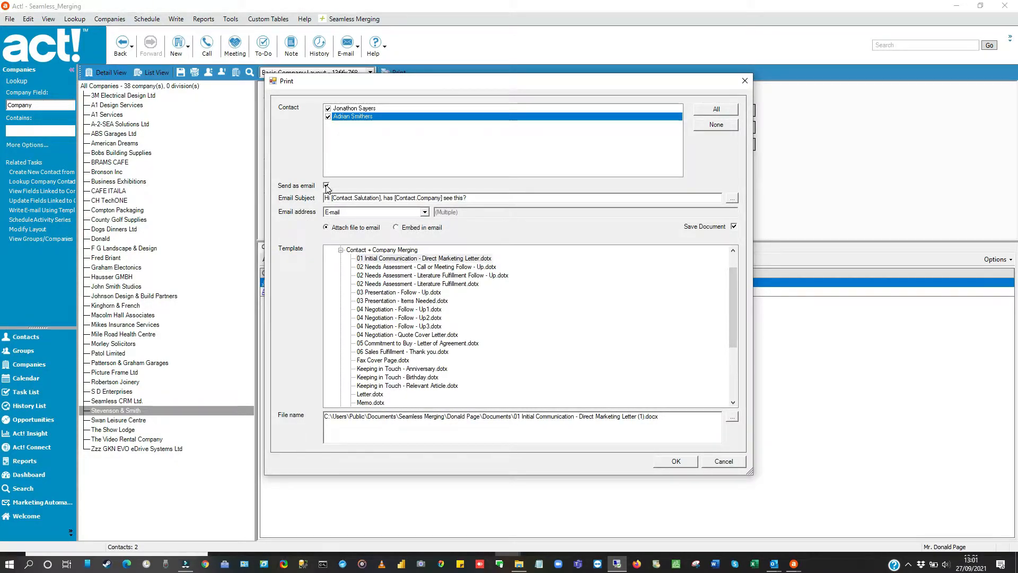
pyautogui.click(734, 227)
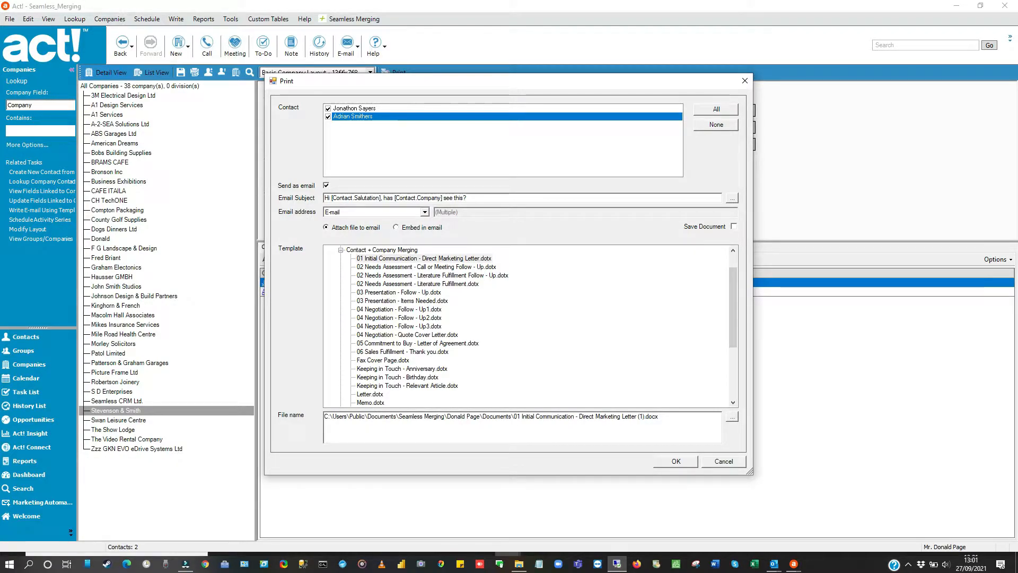
# Step: Examine the email subject's merge placeholders and the contact, company and user fields available for it
pyautogui.moveTo(331, 198); pyautogui.dragTo(370, 198)
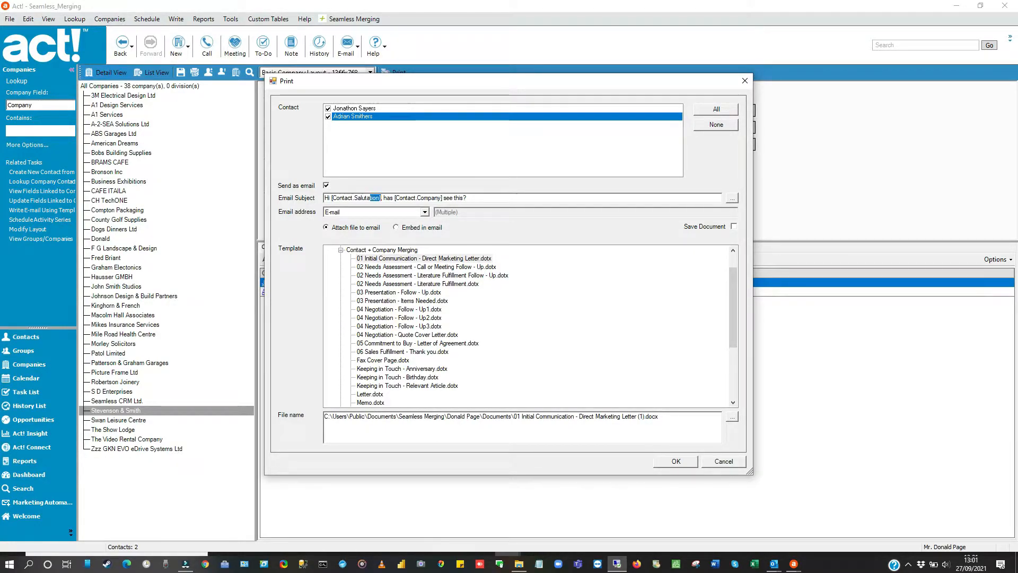
pyautogui.click(374, 197)
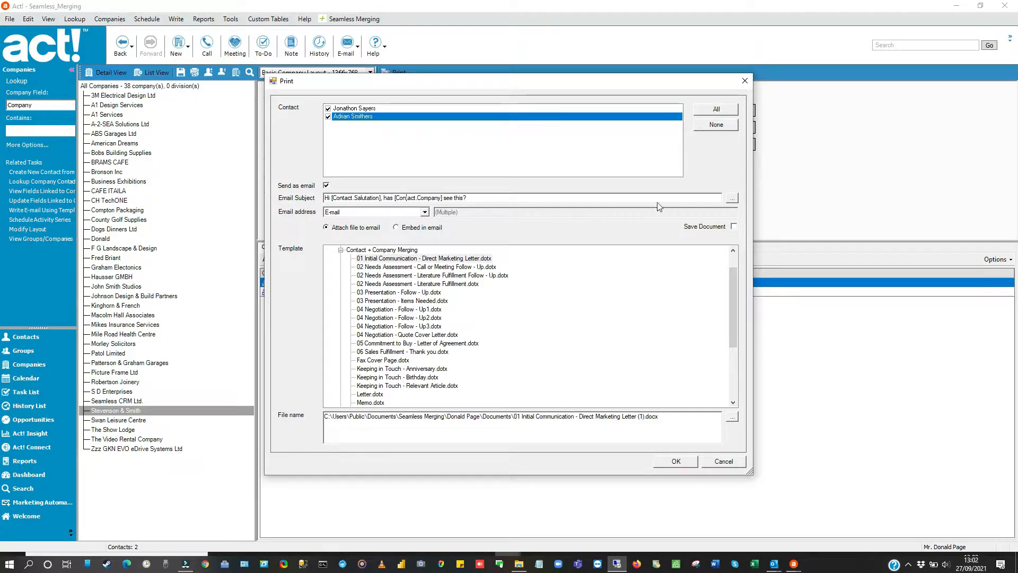
pyautogui.click(732, 198)
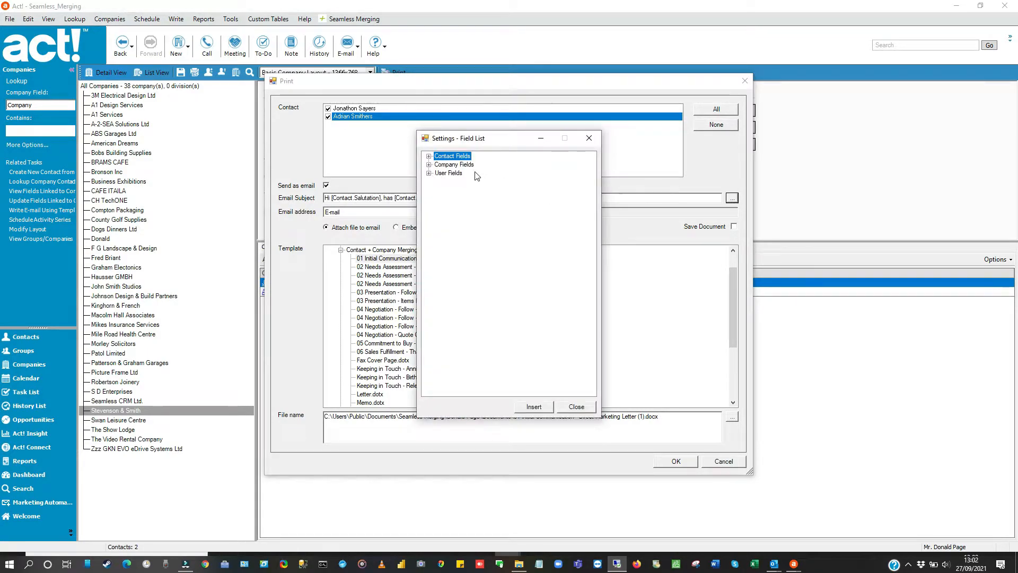
pyautogui.click(428, 156)
pyautogui.click(429, 156)
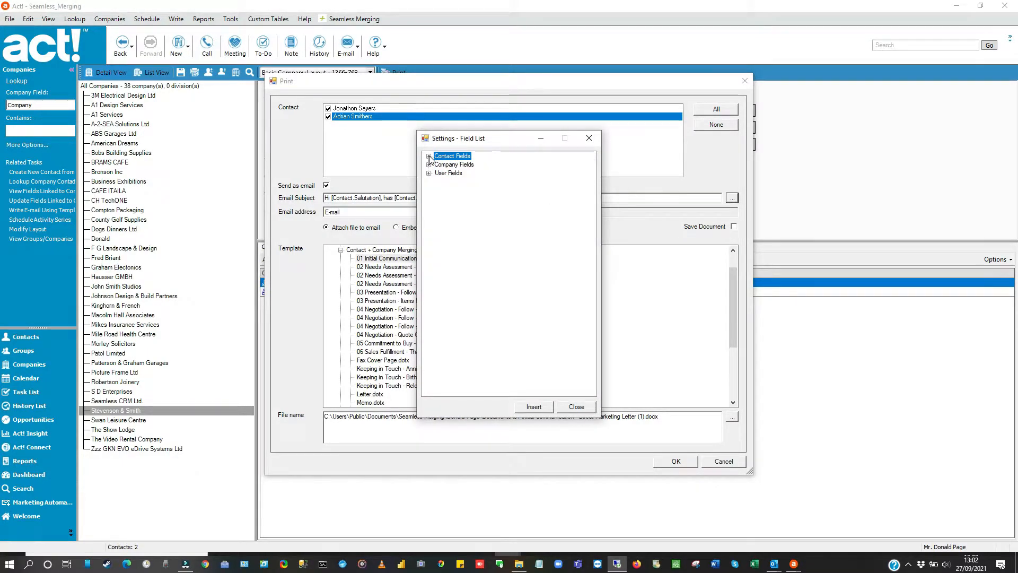
pyautogui.click(429, 155)
pyautogui.click(428, 156)
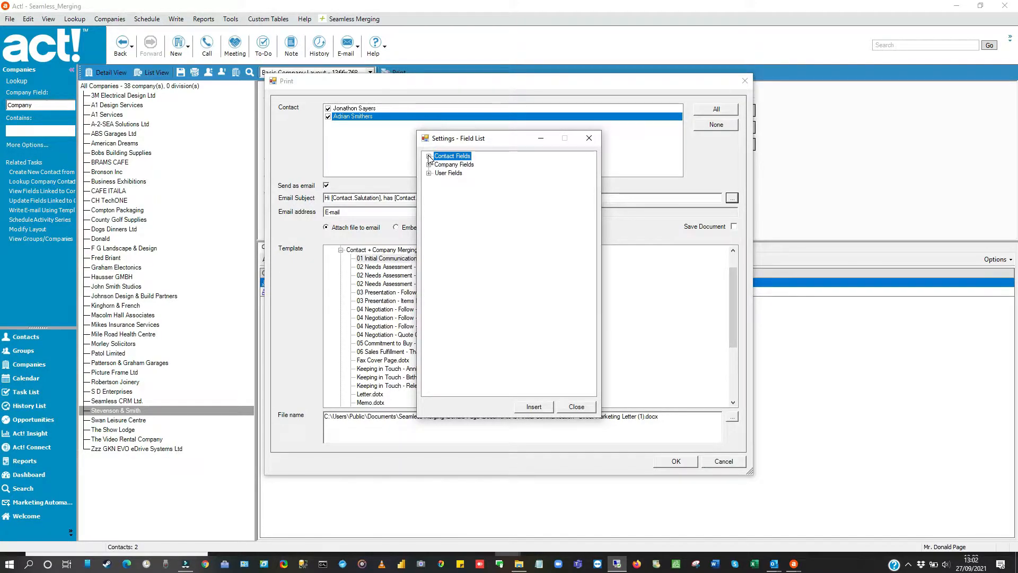
pyautogui.click(429, 173)
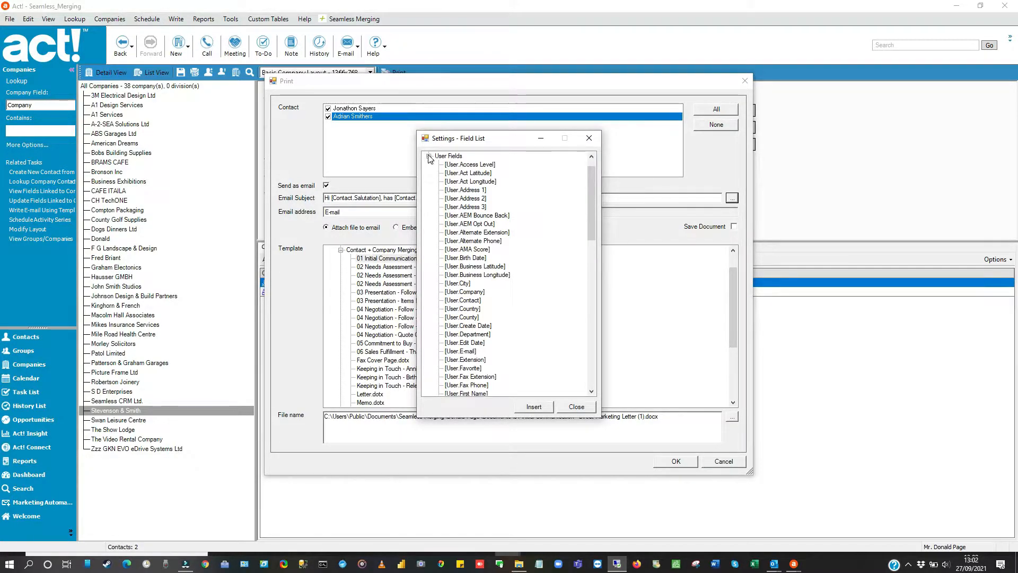
pyautogui.click(429, 156)
pyautogui.click(576, 407)
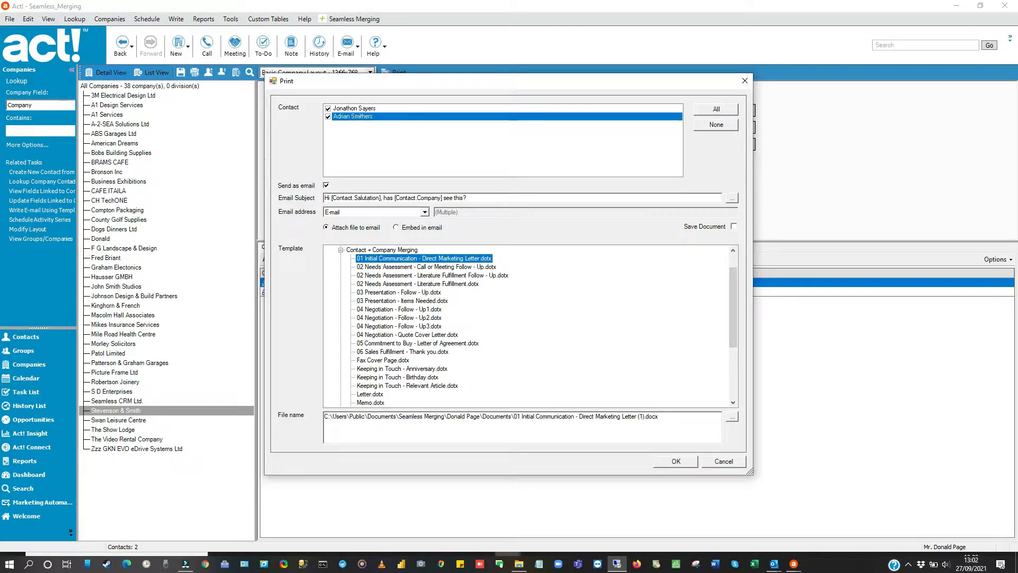
# Step: Try Personal E-mail as the merge's email address field and switch it back to E-mail
pyautogui.click(424, 212)
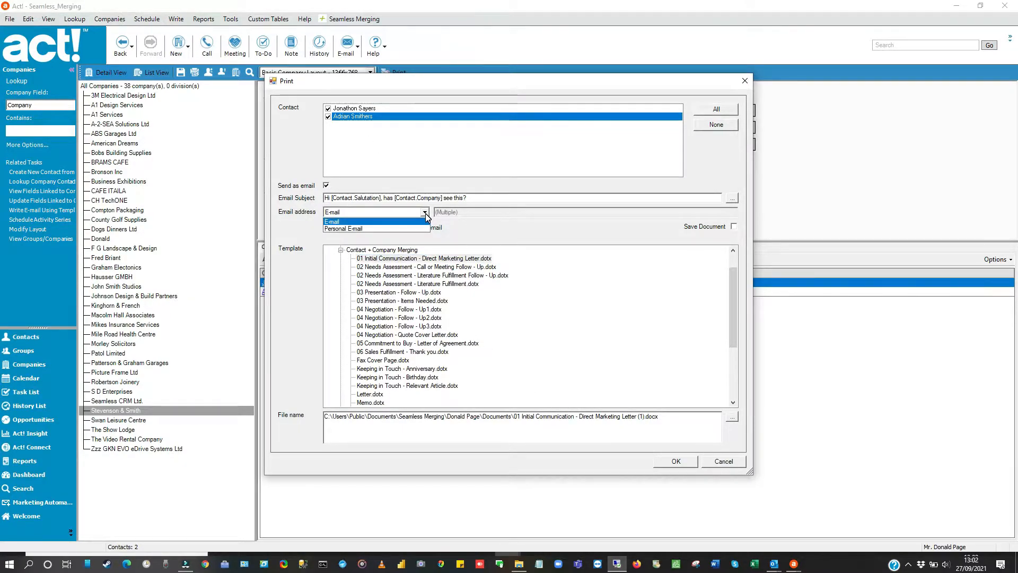
pyautogui.click(396, 228)
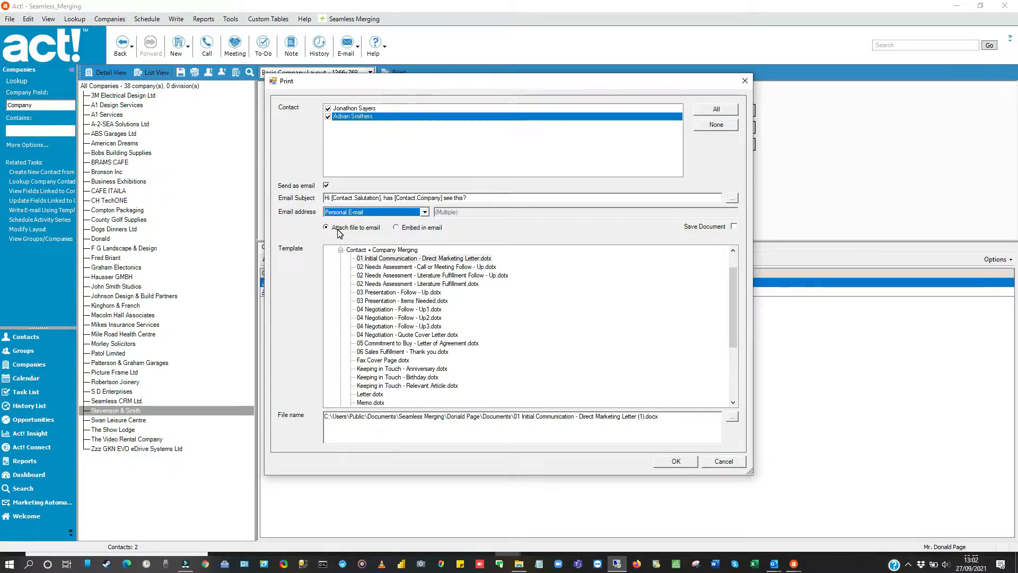
pyautogui.click(426, 213)
pyautogui.click(371, 228)
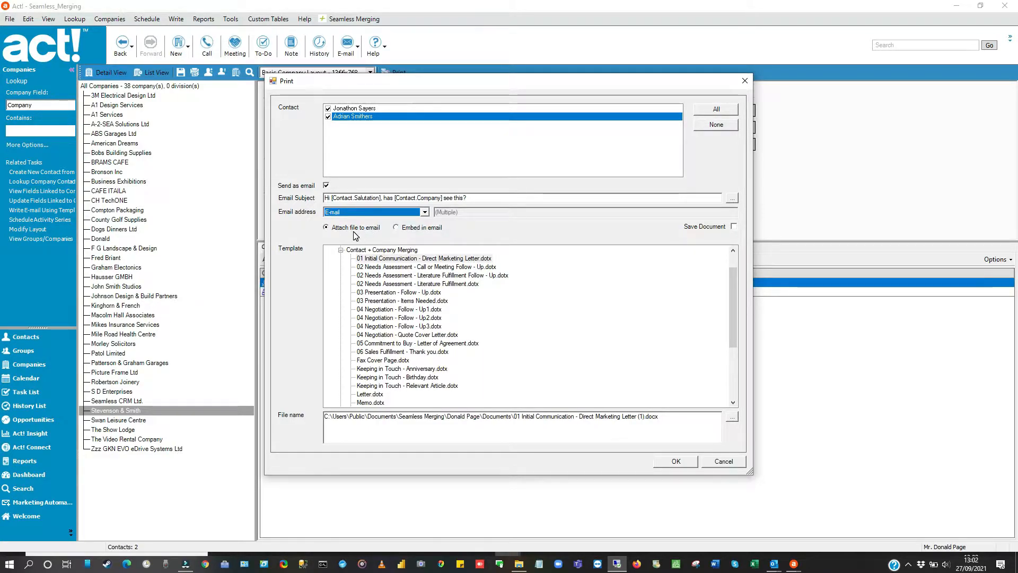
# Step: Embed the letter in the email body instead of attaching it, and run the merge
pyautogui.click(396, 228)
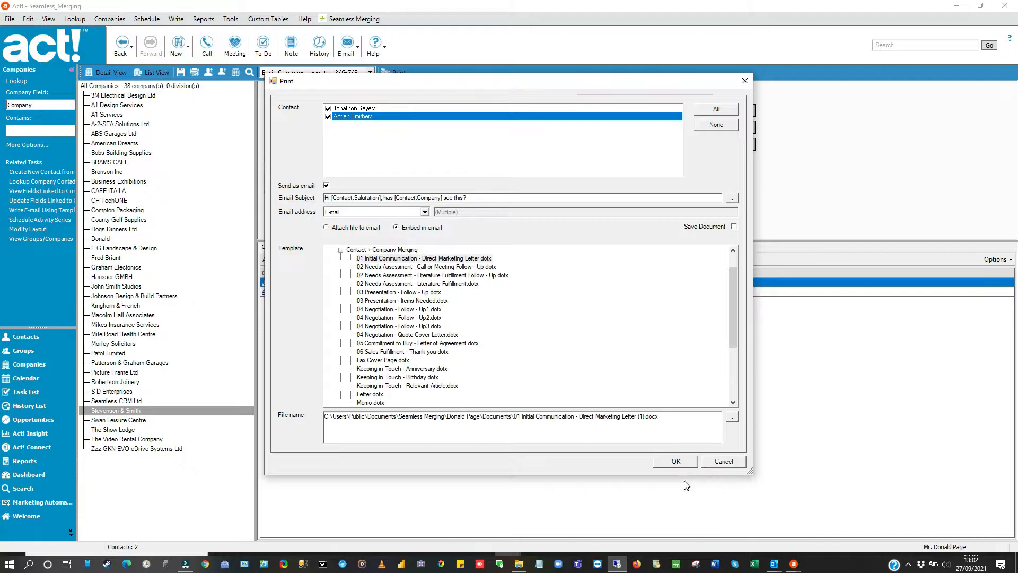
pyautogui.click(680, 463)
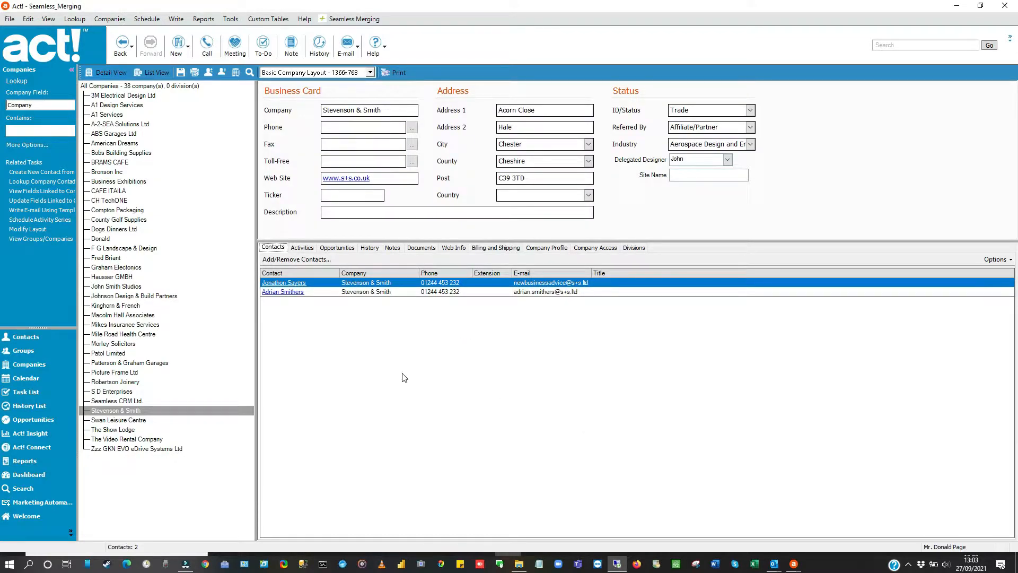
# Step: Check the latest e-mail entry in the company's history, and read the first contact's merged message and subject in Outlook's Outbox
pyautogui.click(368, 248)
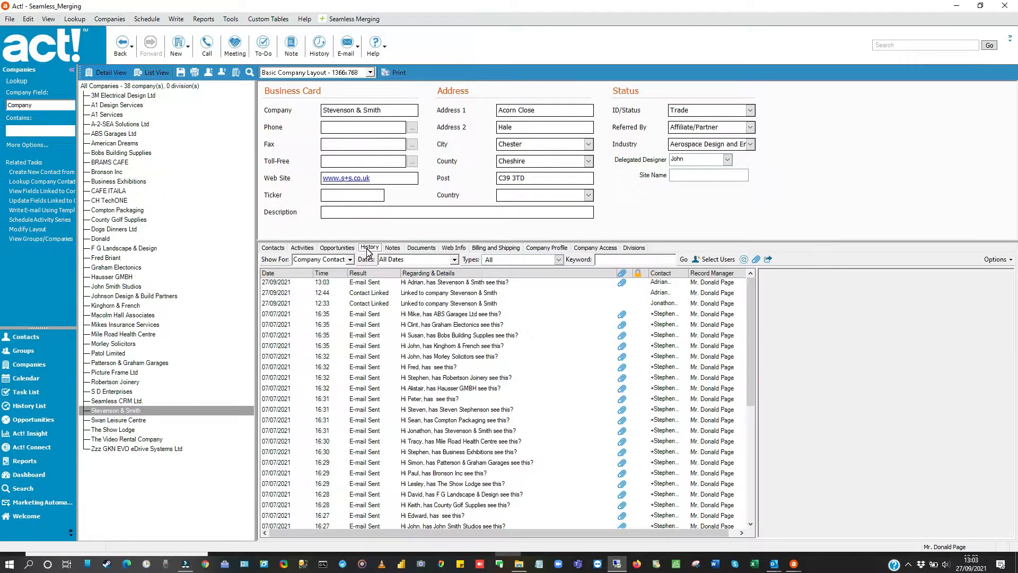
pyautogui.click(440, 283)
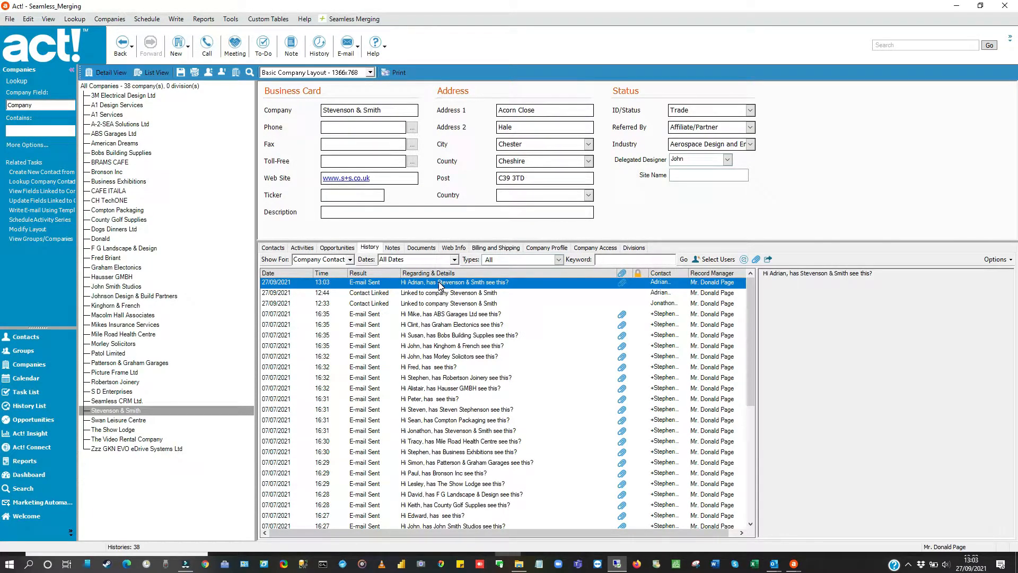
pyautogui.click(24, 231)
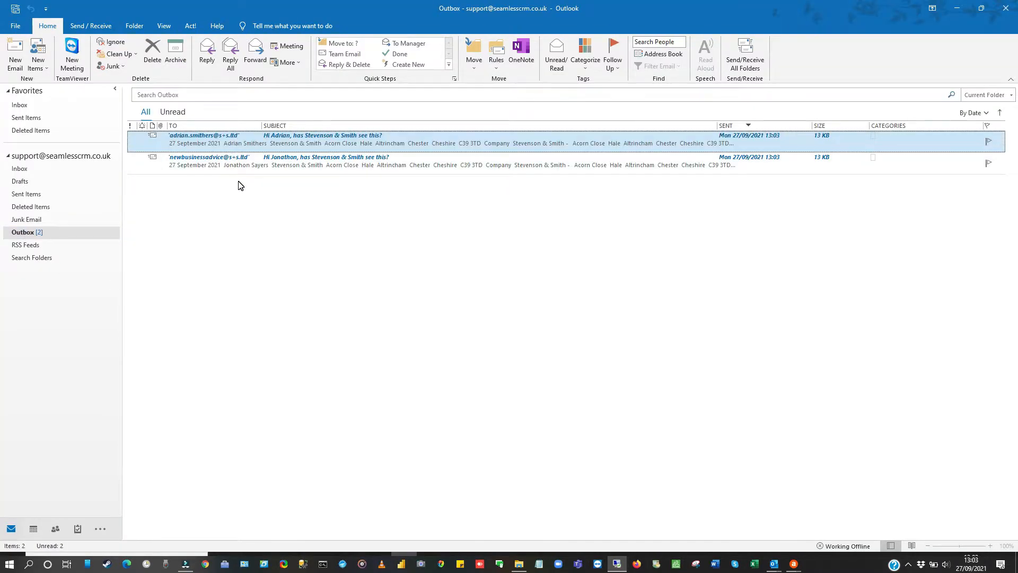
pyautogui.doubleClick(441, 164)
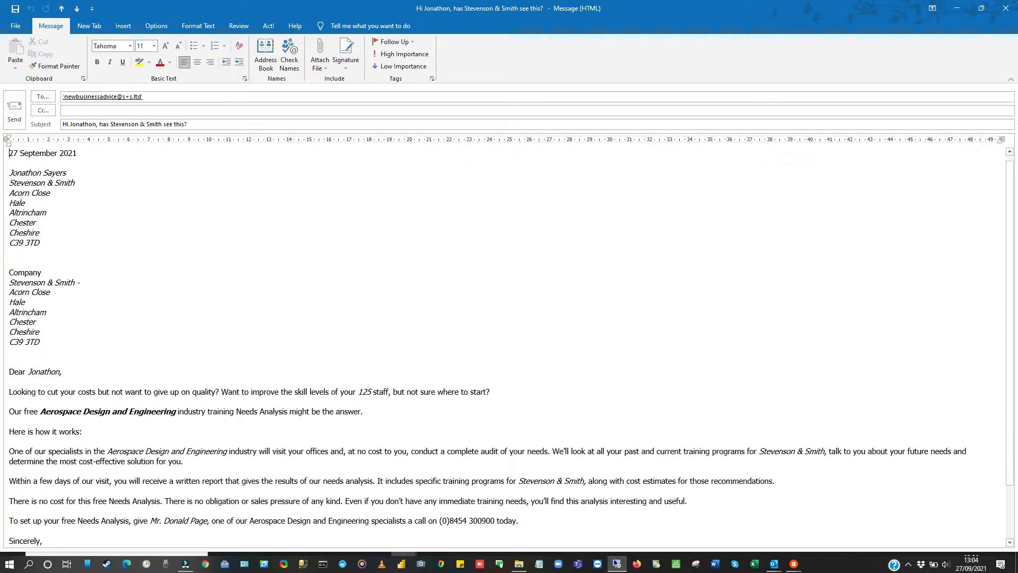
pyautogui.scroll(-3, 508, 345)
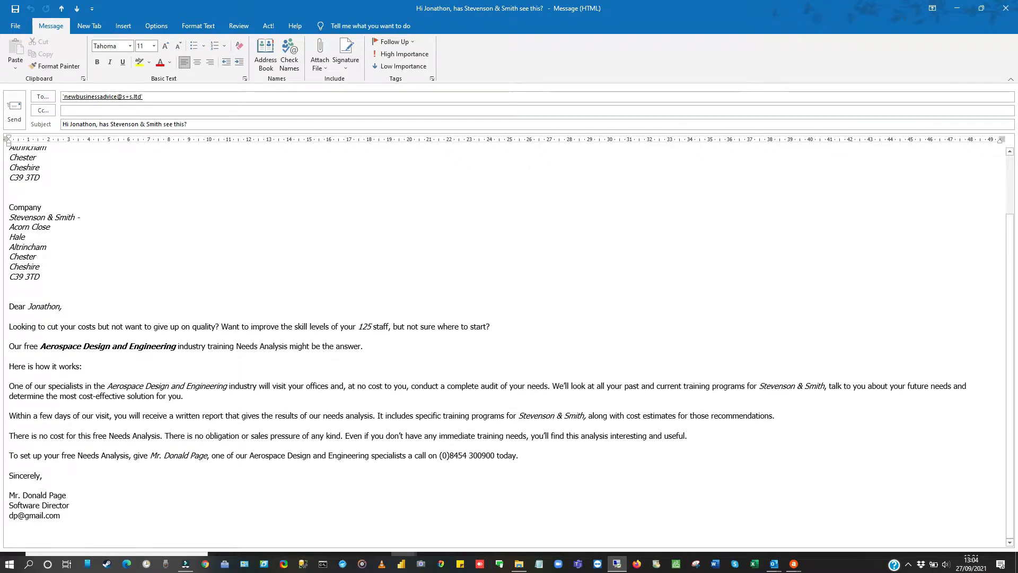
pyautogui.scroll(3, 509, 345)
pyautogui.moveTo(190, 124); pyautogui.dragTo(62, 124)
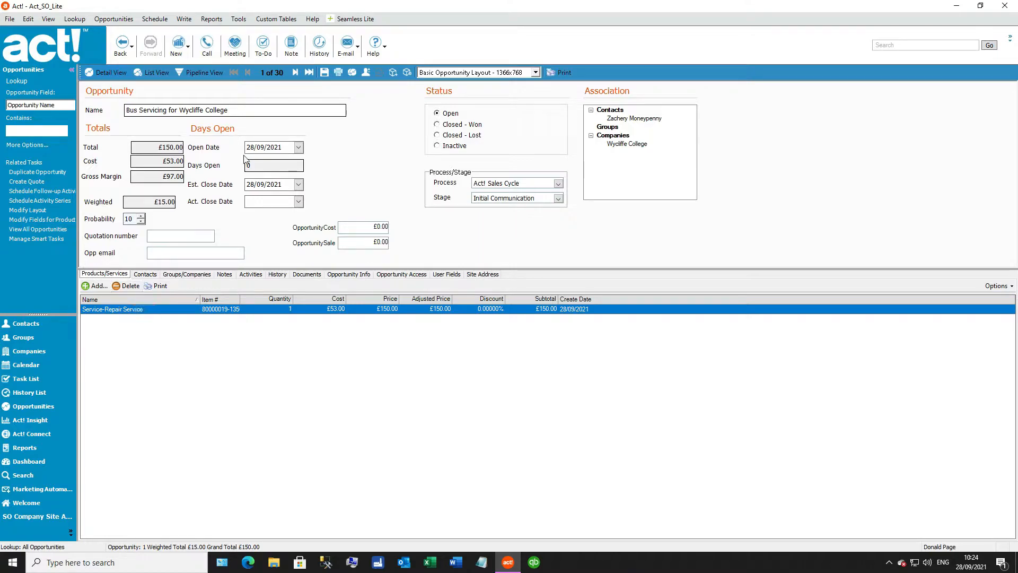
# Step: Open Seamless Lite's general settings and choose {YYYY}{MM}{DD}/{NUMBER} as the central quote number format
pyautogui.click(362, 19)
pyautogui.moveTo(362, 35)
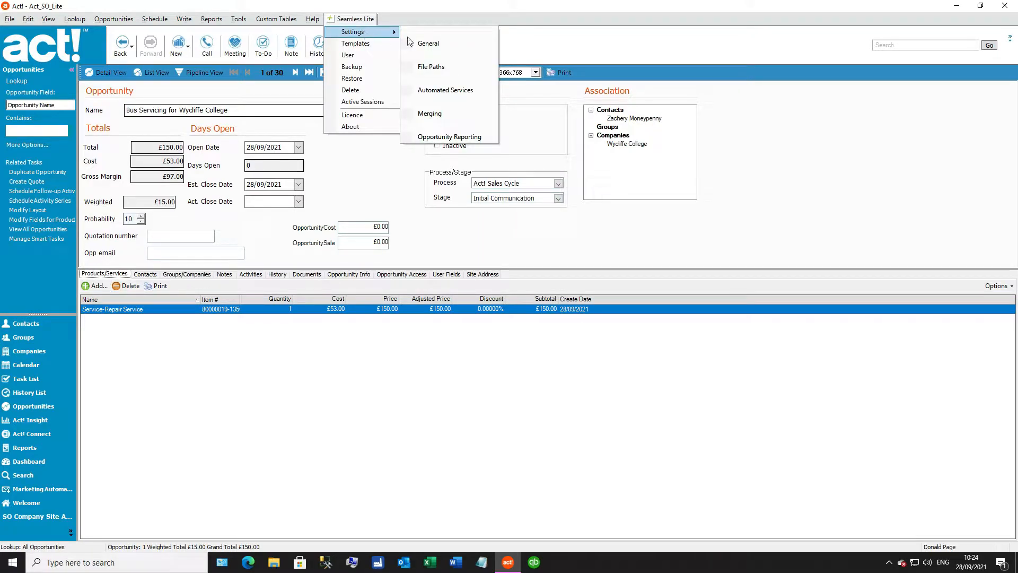
pyautogui.click(442, 45)
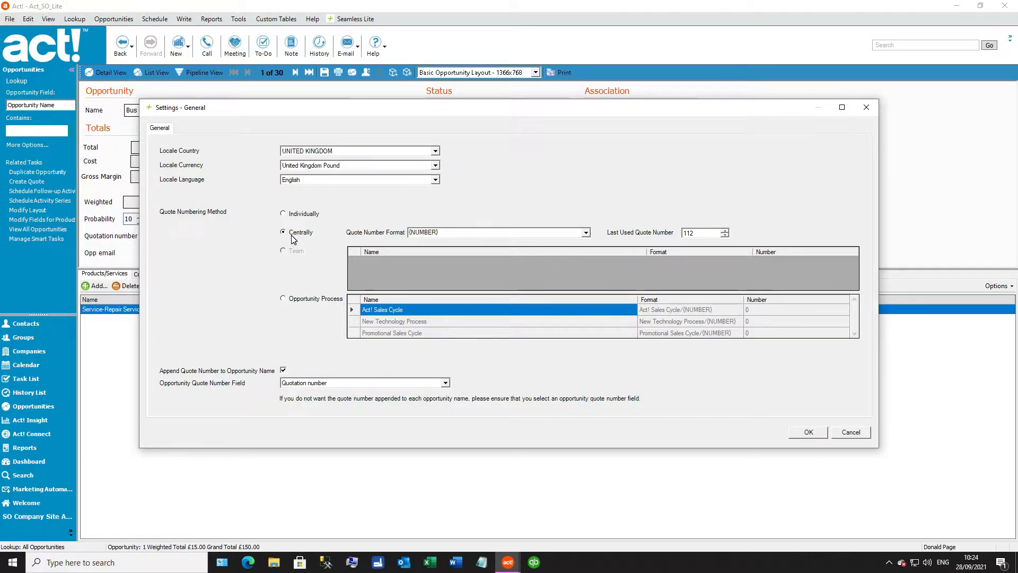
pyautogui.click(586, 232)
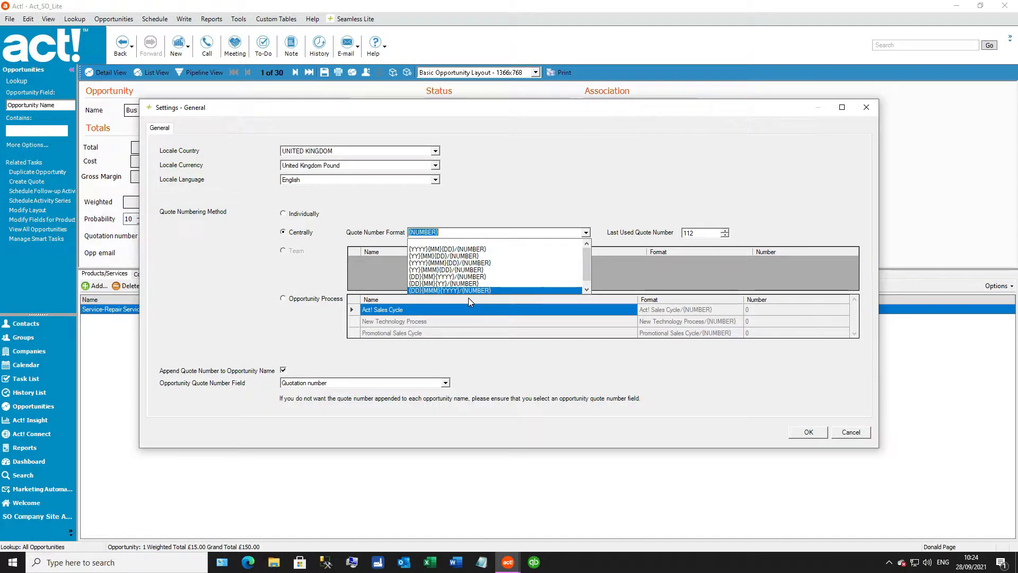
pyautogui.press('Up')
pyautogui.press('Up')
pyautogui.press('Up')
pyautogui.press('Up')
pyautogui.press('Up')
pyautogui.press('Up')
pyautogui.press('Return')
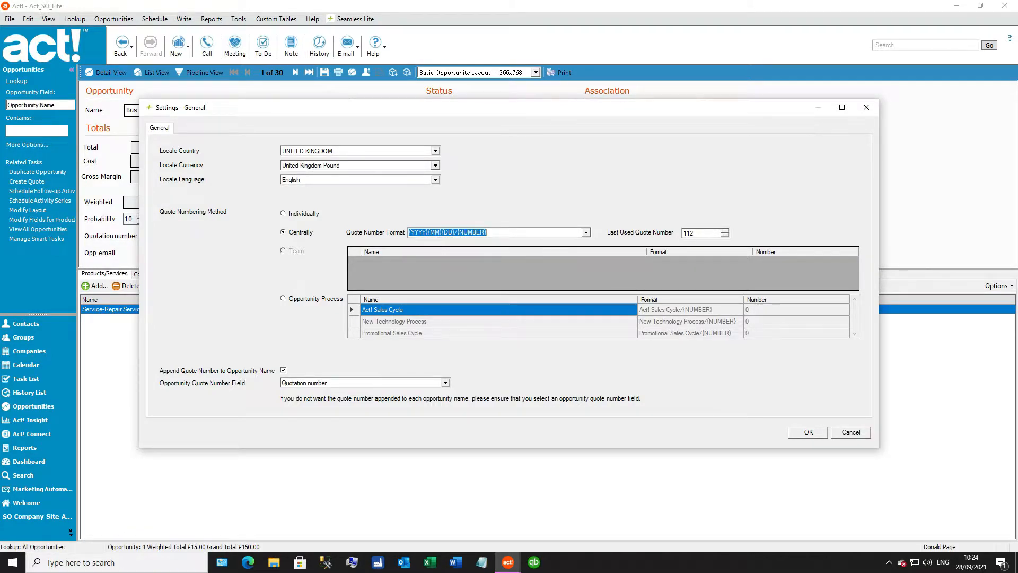
# Step: Edit the quote number format to {YYYY}-{NUMBER}, and confirm and save the general settings
pyautogui.click(455, 233)
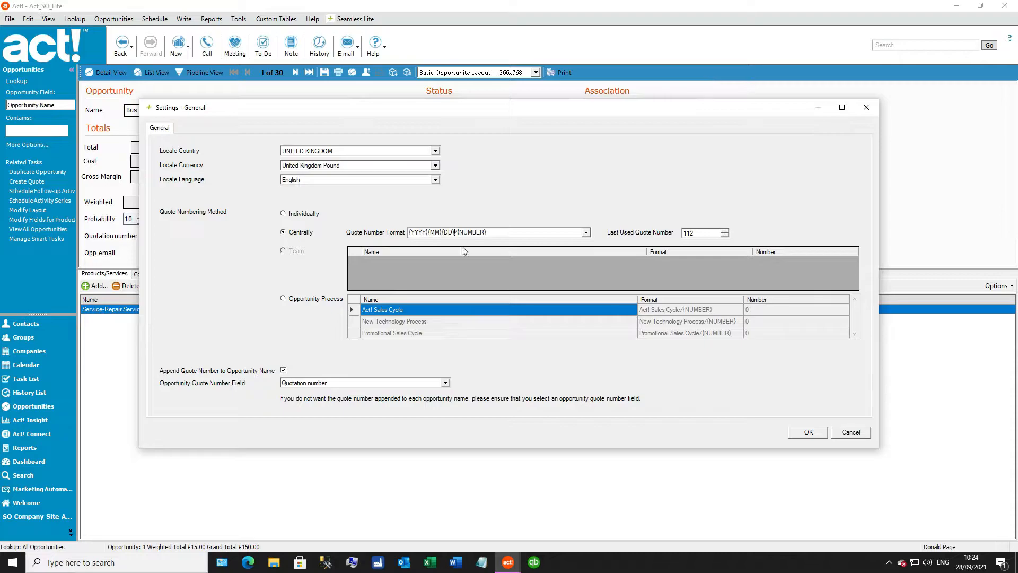
pyautogui.press('BackSpace')
pyautogui.press('BackSpace')
pyautogui.press('BackSpace')
pyautogui.press('BackSpace')
pyautogui.press('BackSpace')
pyautogui.press('BackSpace')
pyautogui.press('BackSpace')
pyautogui.press('BackSpace')
pyautogui.press('BackSpace')
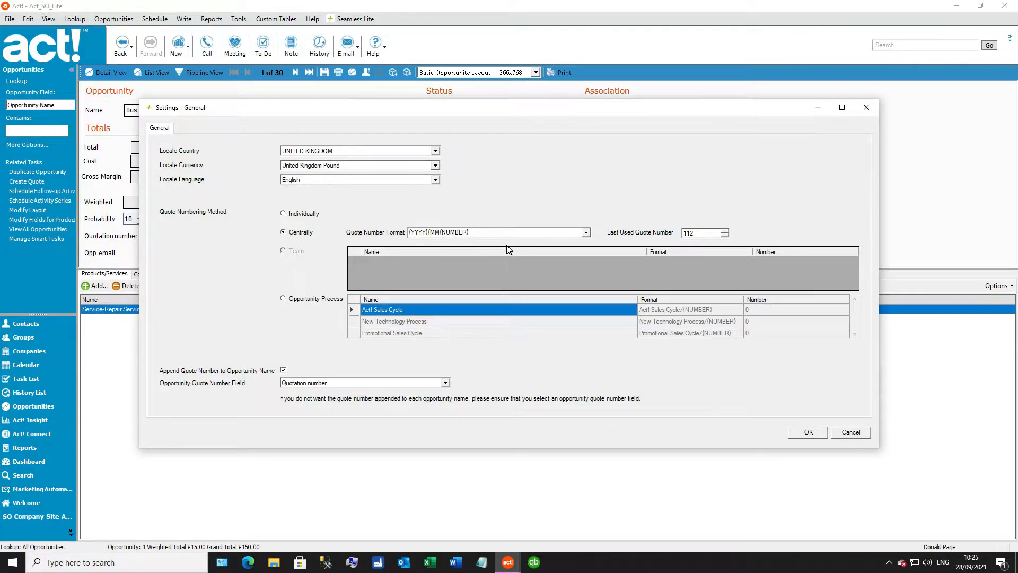
pyautogui.write('-')
pyautogui.moveTo(291, 107); pyautogui.dragTo(456, 86)
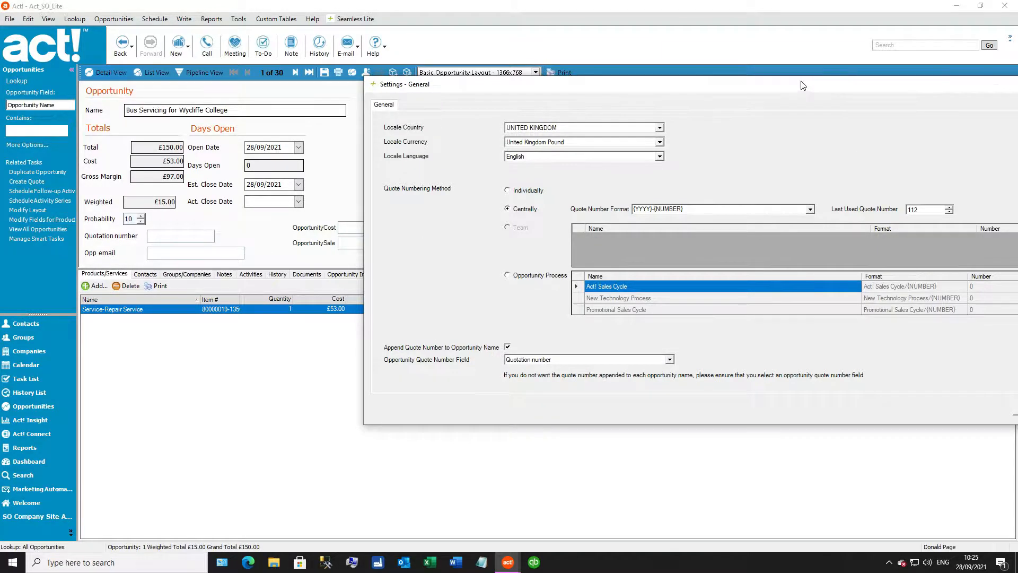
pyautogui.moveTo(829, 87); pyautogui.dragTo(644, 73)
pyautogui.click(853, 398)
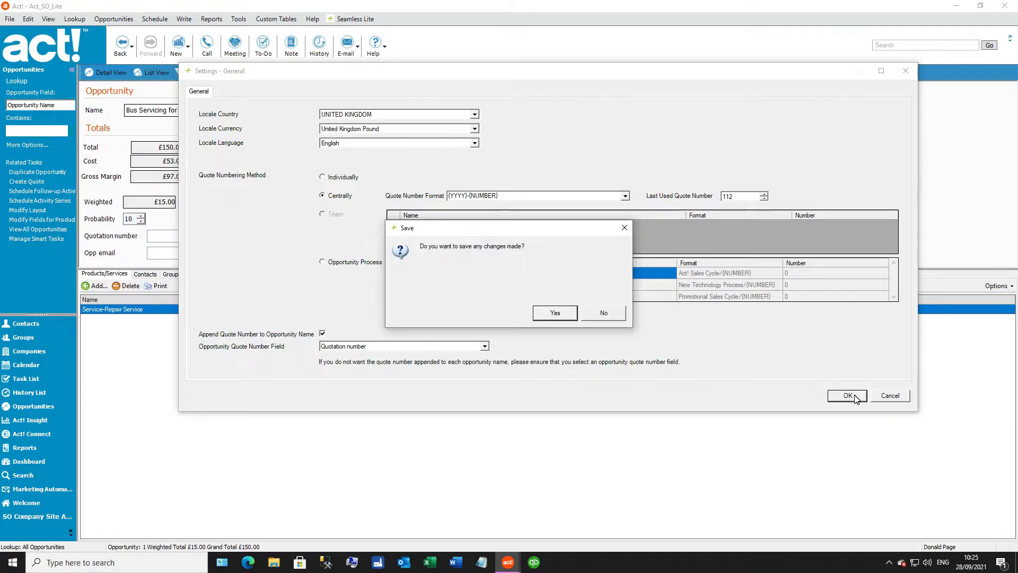
pyautogui.click(604, 313)
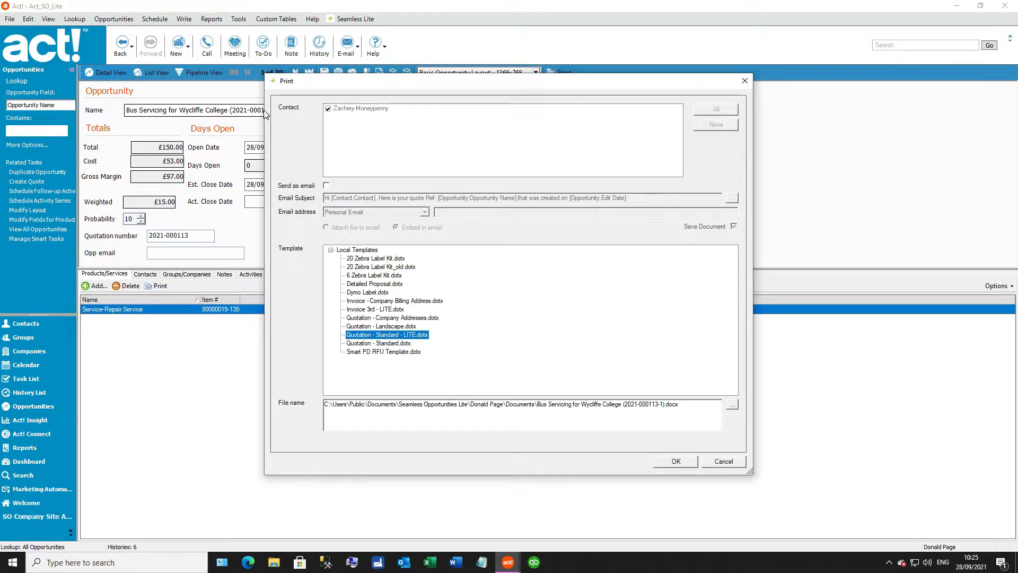
# Step: Move the Print dialog aside to check the opportunity's name and quotation number and its associated contact and company
pyautogui.moveTo(322, 81); pyautogui.dragTo(493, 64)
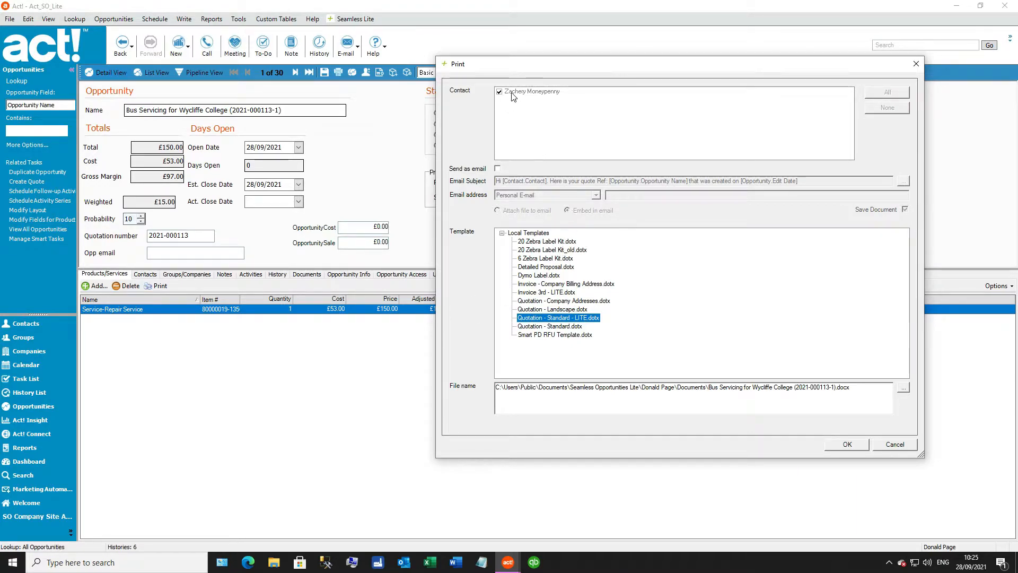
pyautogui.moveTo(530, 68); pyautogui.dragTo(533, 108)
pyautogui.moveTo(513, 150); pyautogui.dragTo(493, 175)
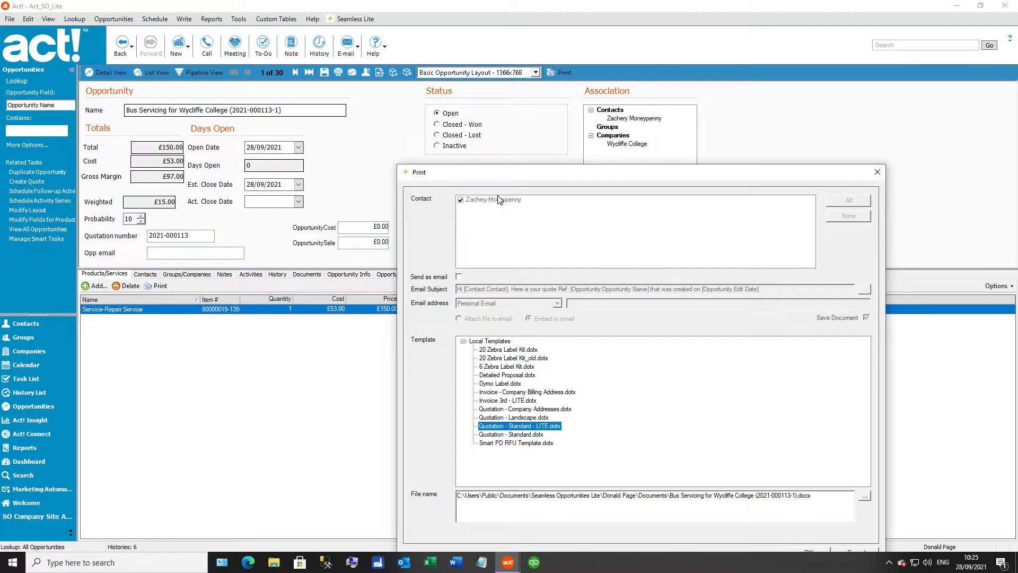
pyautogui.moveTo(531, 179); pyautogui.dragTo(526, 123)
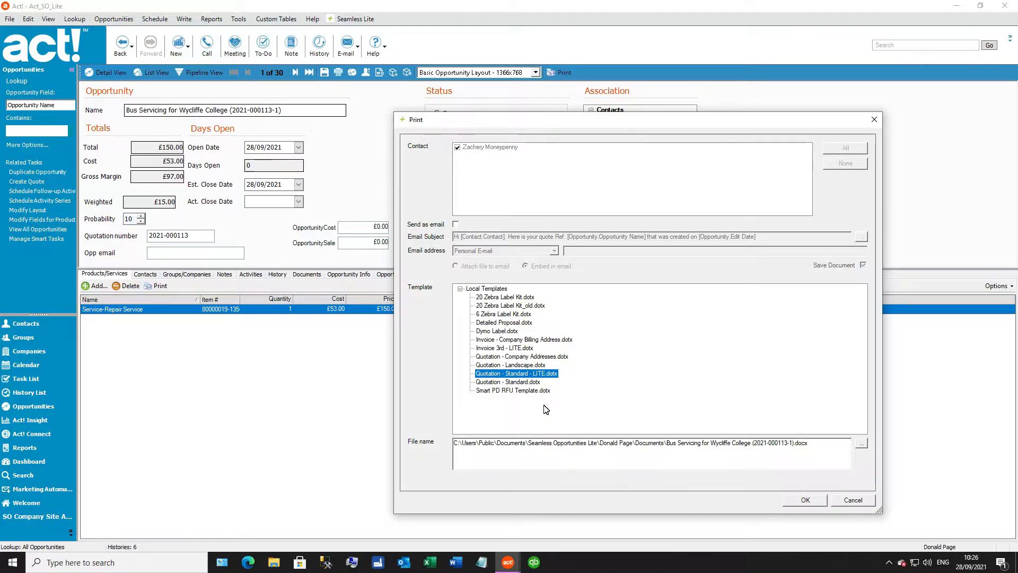
# Step: Check the quote's proposed file name and the available save folders and file types, leaving the save dialog without changes
pyautogui.moveTo(454, 443); pyautogui.dragTo(793, 442)
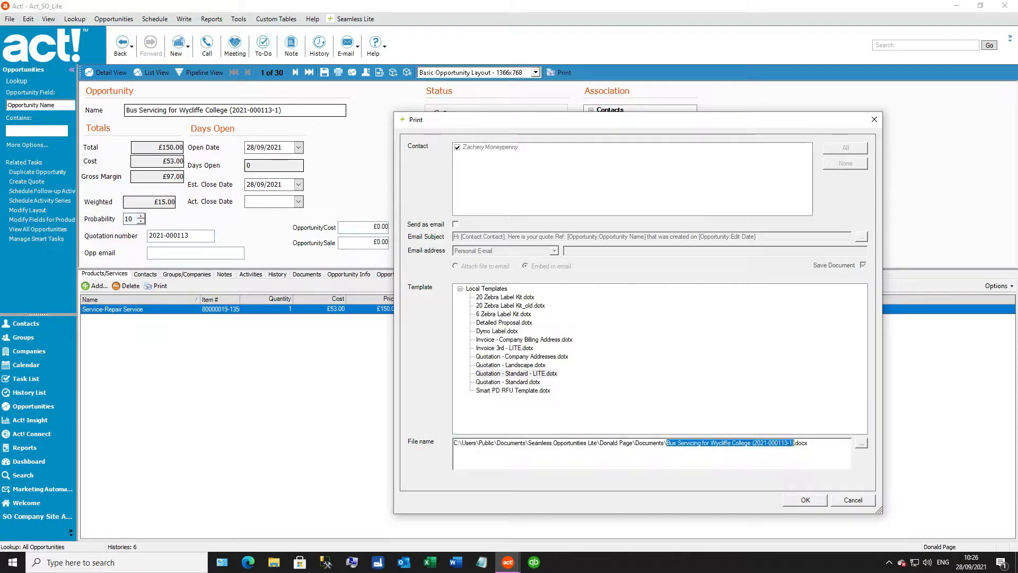
pyautogui.click(863, 445)
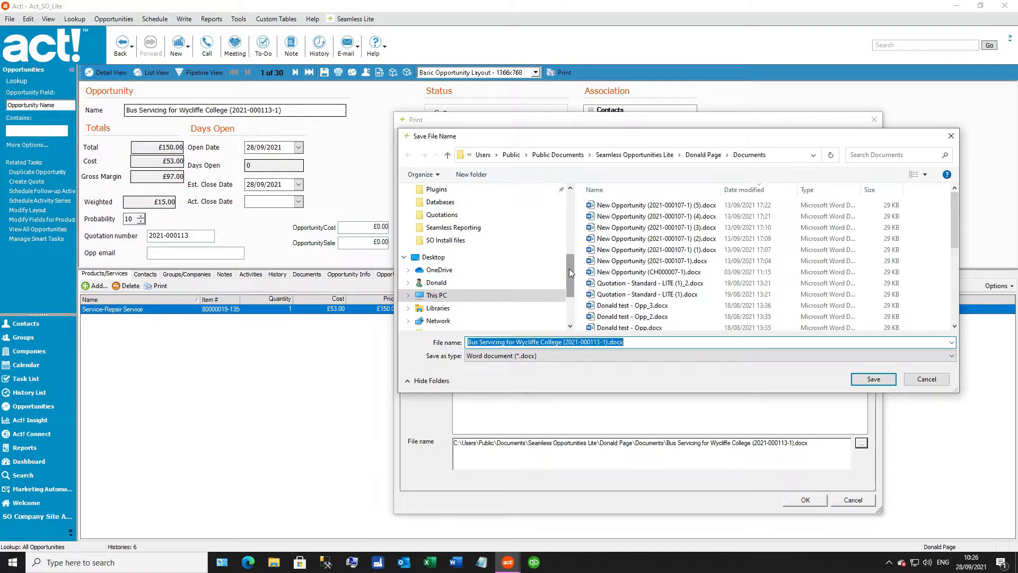
pyautogui.scroll(2, 567, 269)
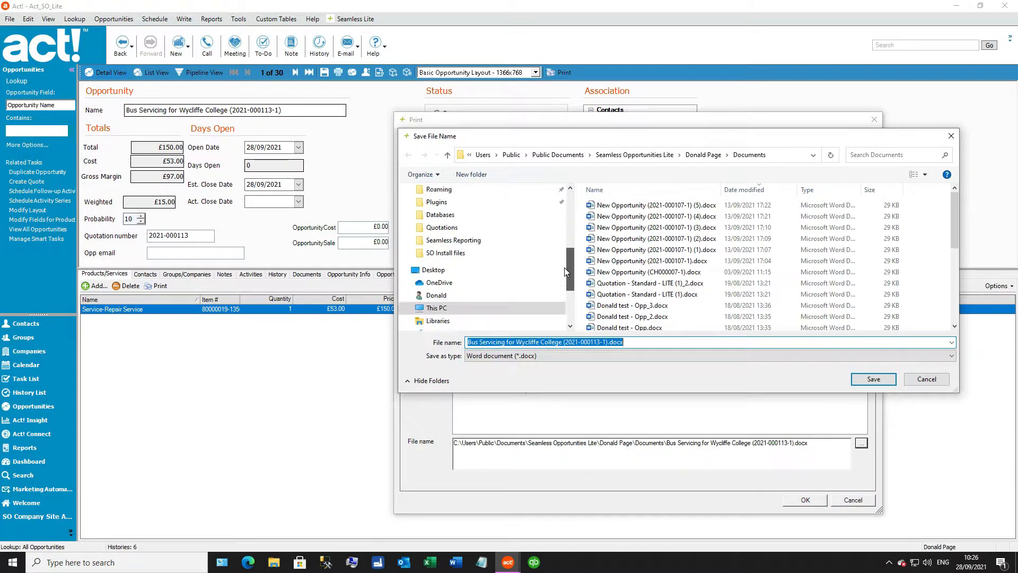
pyautogui.scroll(-3, 564, 271)
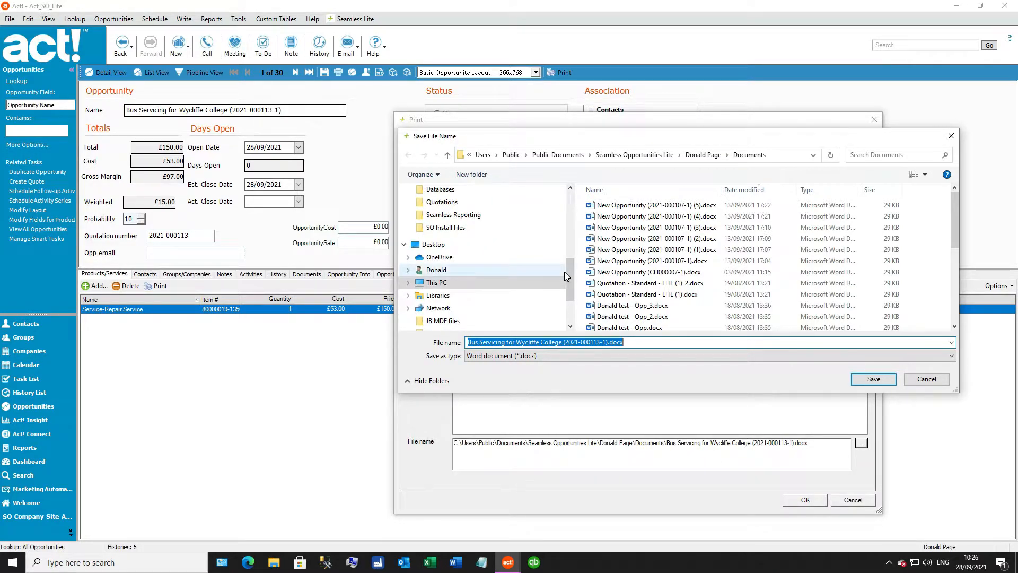
pyautogui.click(568, 356)
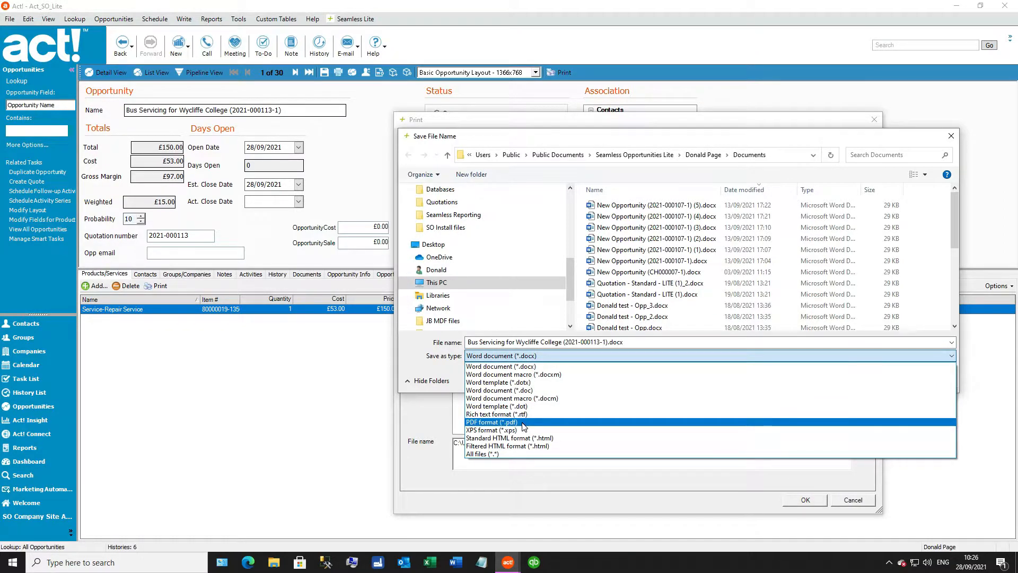
pyautogui.click(437, 374)
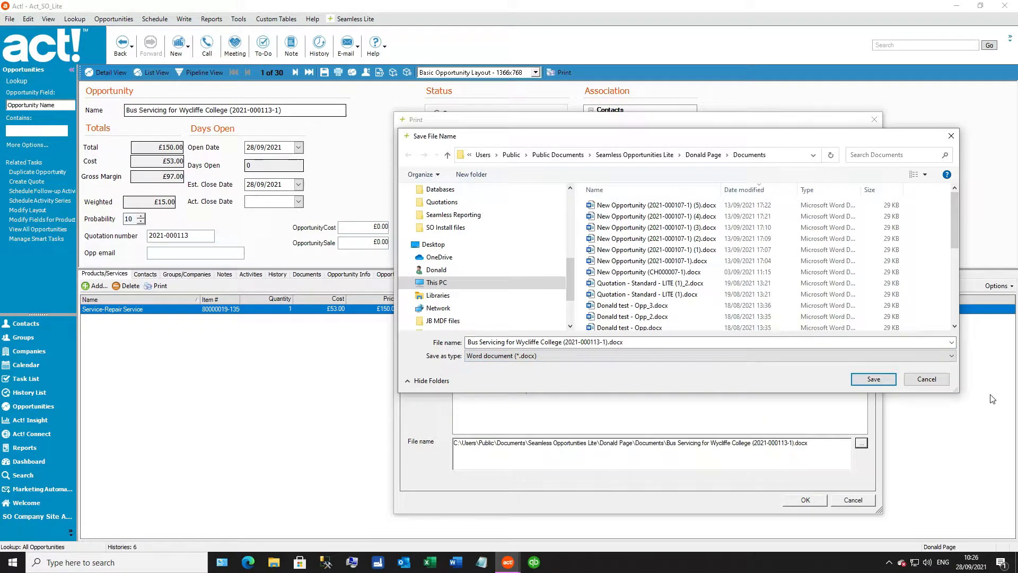
pyautogui.click(941, 381)
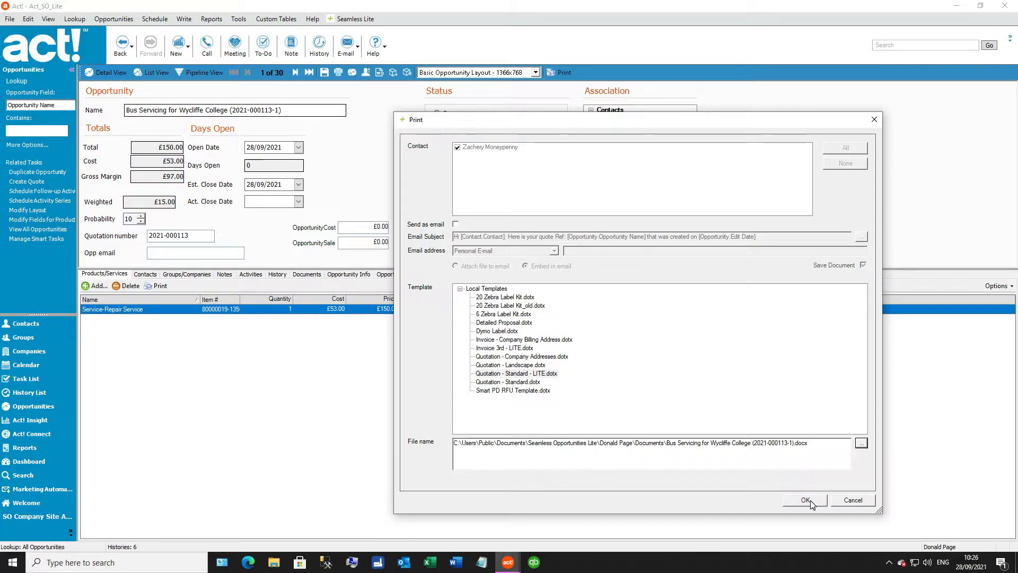
# Step: Try sending the quote as an email, reviewing the subject's contact placeholder and selecting E-mail as the address field
pyautogui.click(456, 225)
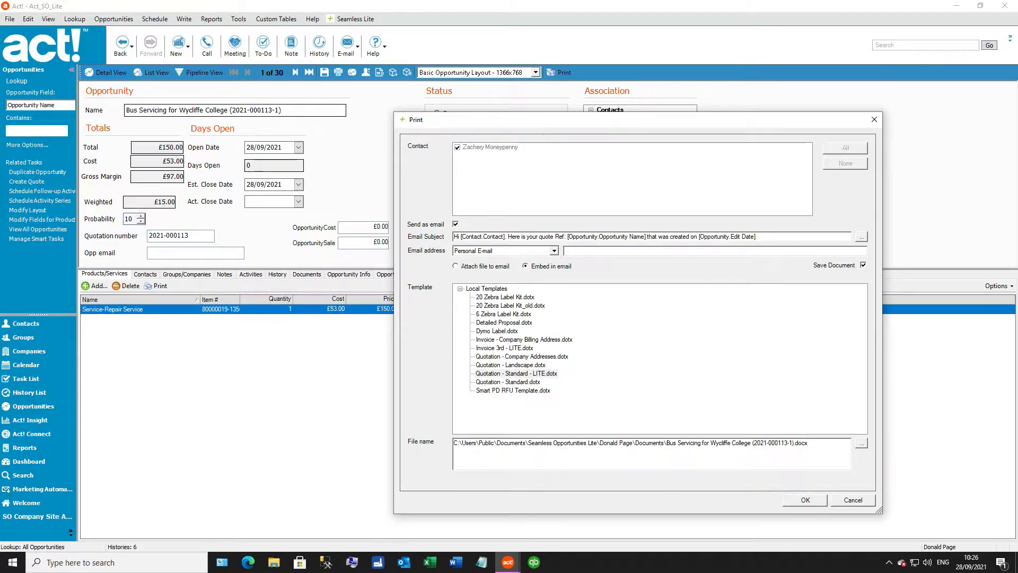
pyautogui.moveTo(454, 236); pyautogui.dragTo(496, 236)
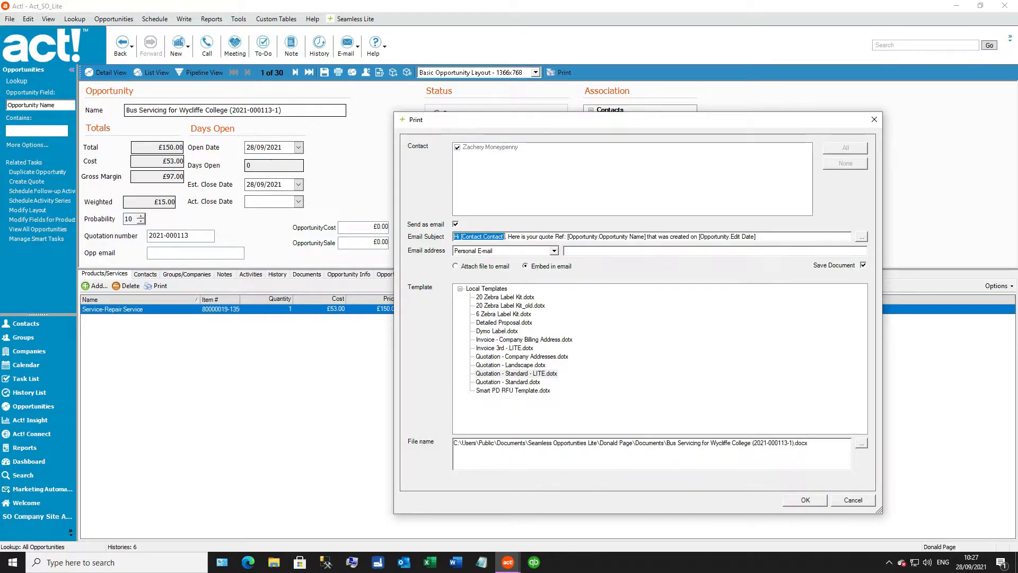
pyautogui.click(555, 251)
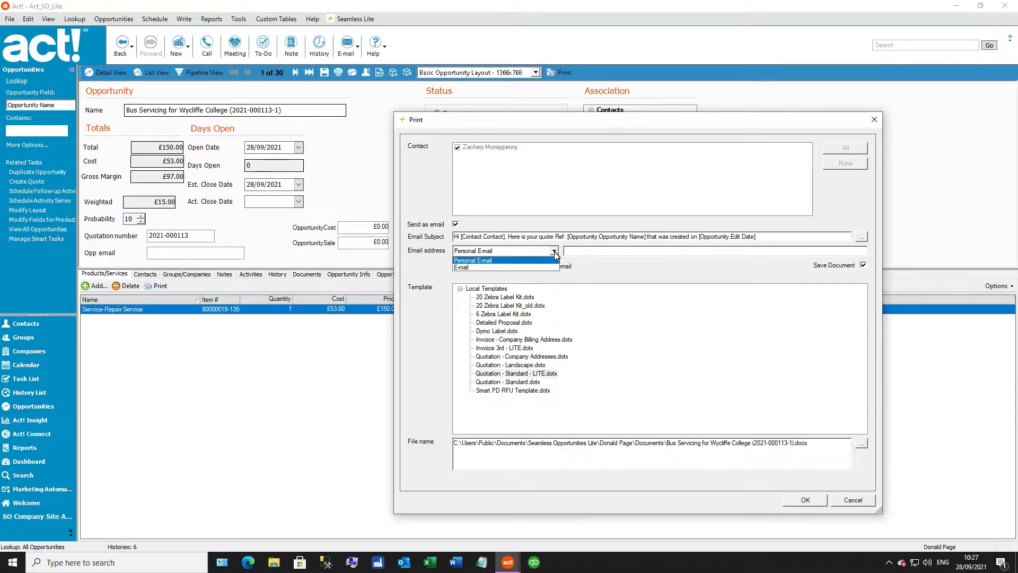
pyautogui.click(501, 270)
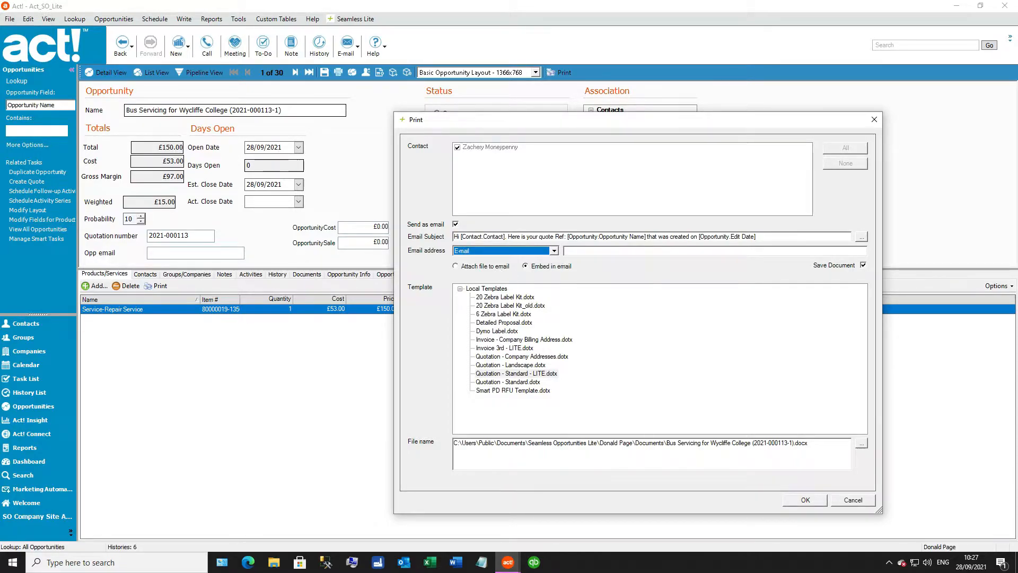
pyautogui.press('Tab')
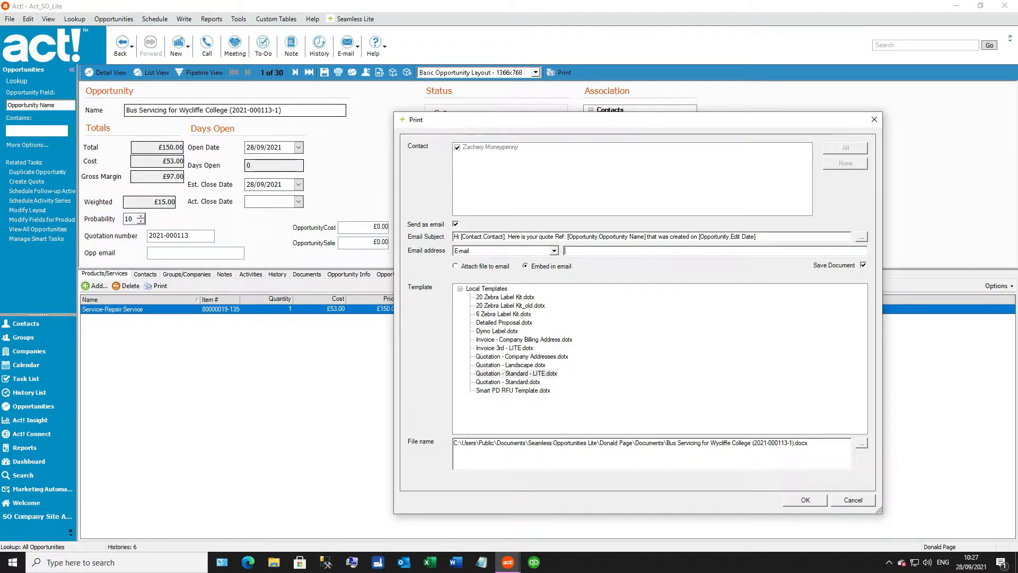
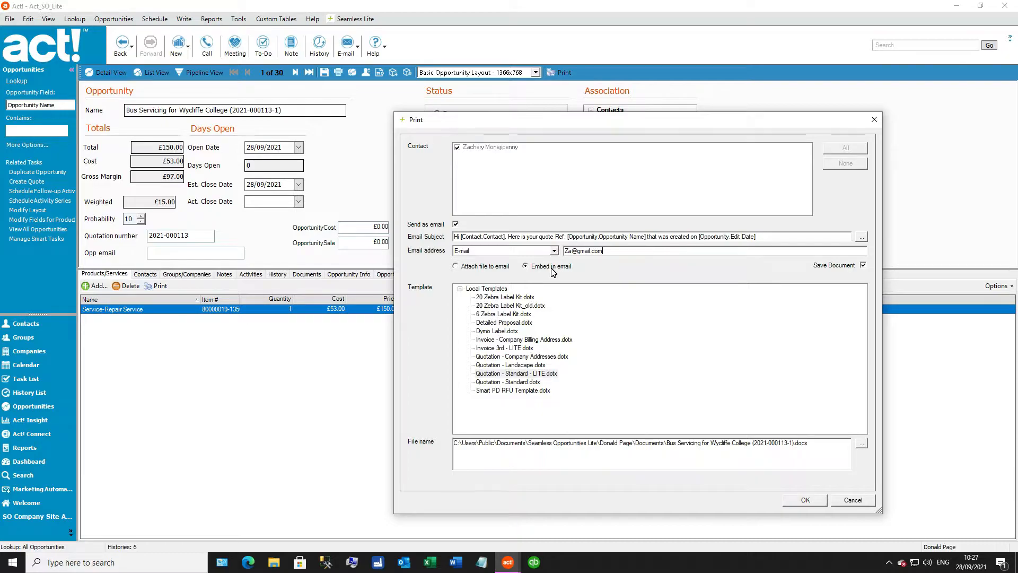
# Step: Try entering the contact's email address by hand, and turn off sending the quote as an email
pyautogui.click(455, 224)
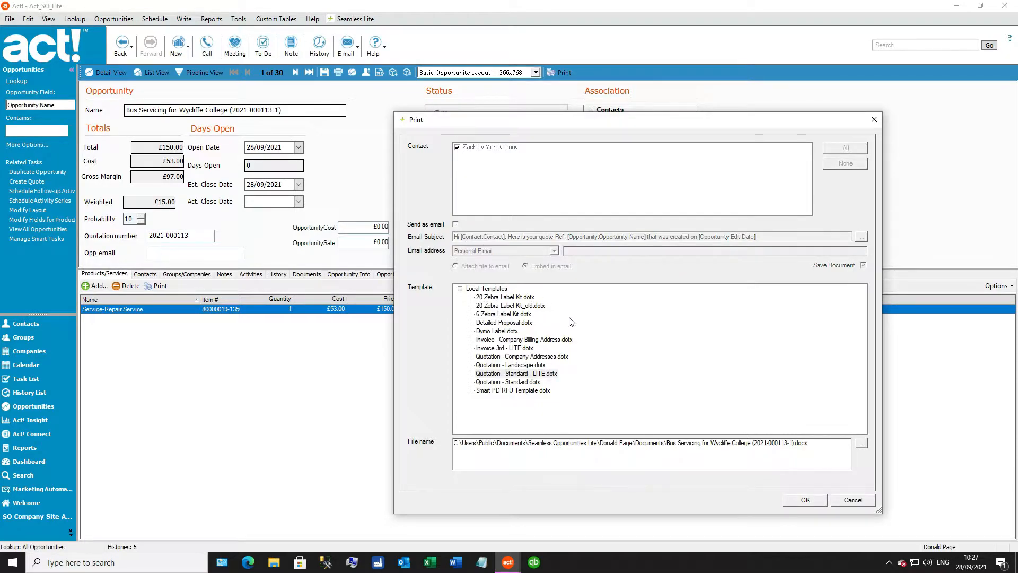
# Step: Generate the quotation from the Quotation - Standard - LITE.dotx template, and check its title, tax, gross total and animal text in Word
pyautogui.click(805, 500)
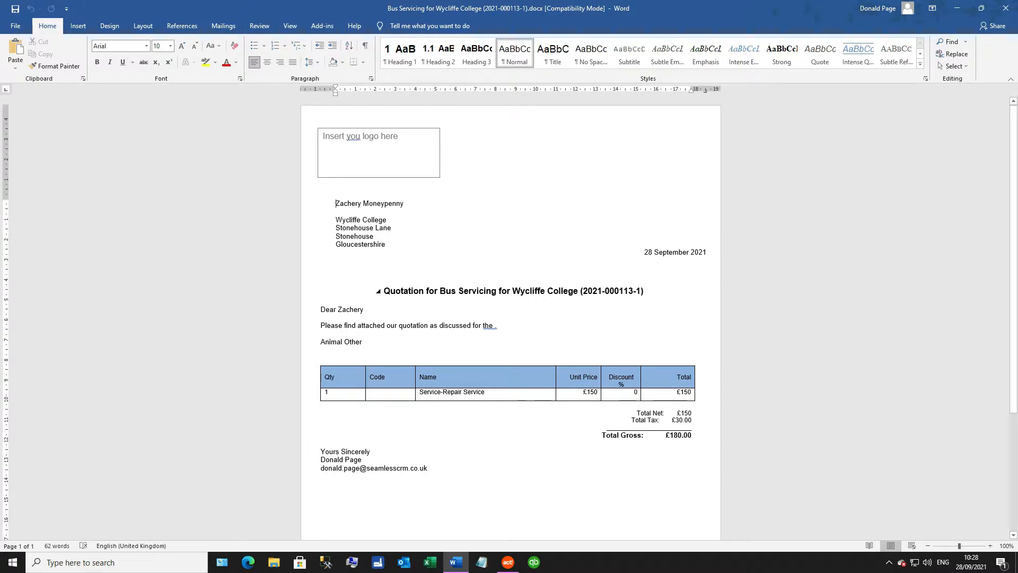
pyautogui.moveTo(440, 291); pyautogui.dragTo(647, 299)
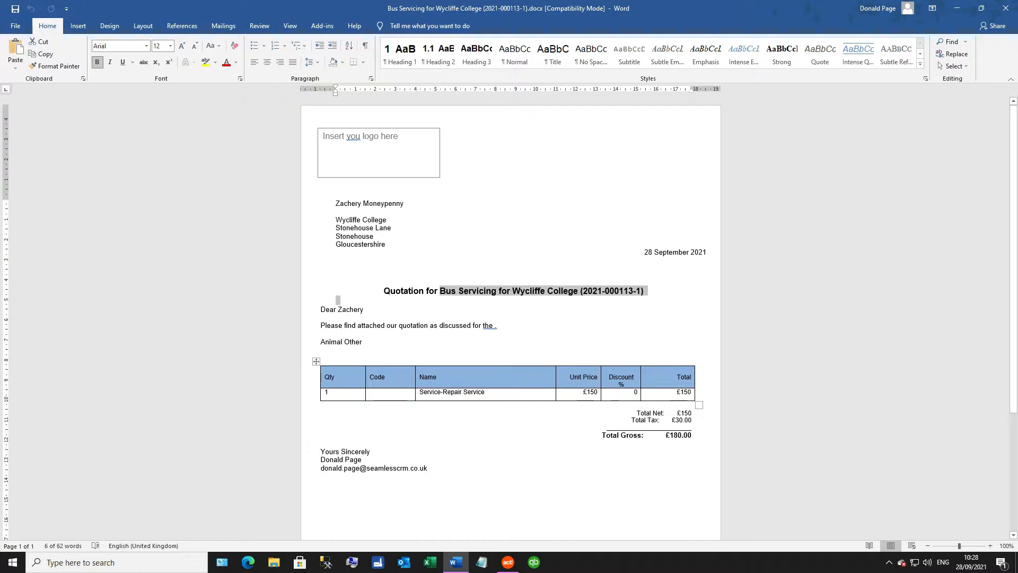
pyautogui.moveTo(692, 420); pyautogui.dragTo(631, 420)
pyautogui.moveTo(692, 435); pyautogui.dragTo(601, 435)
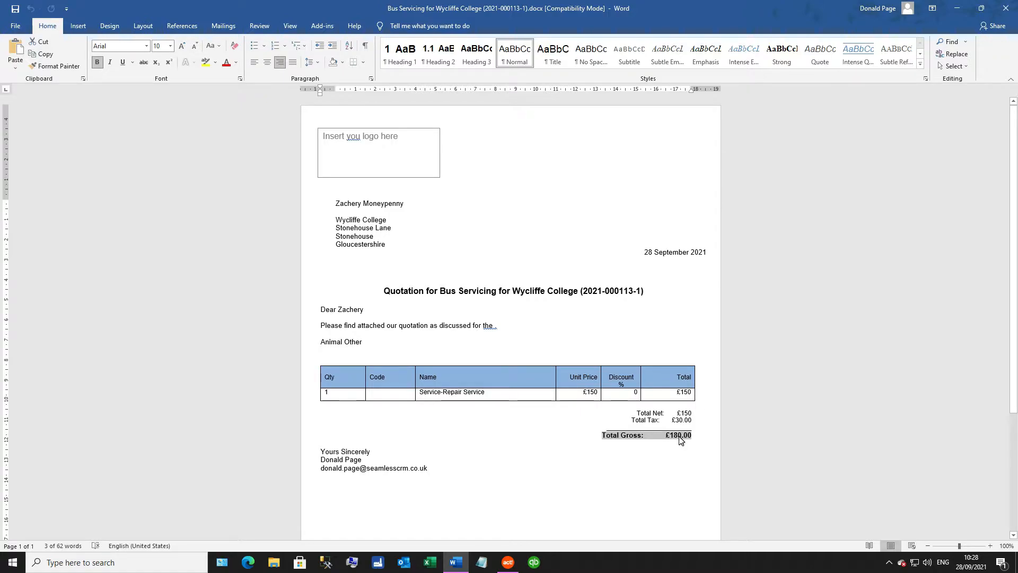
pyautogui.doubleClick(353, 341)
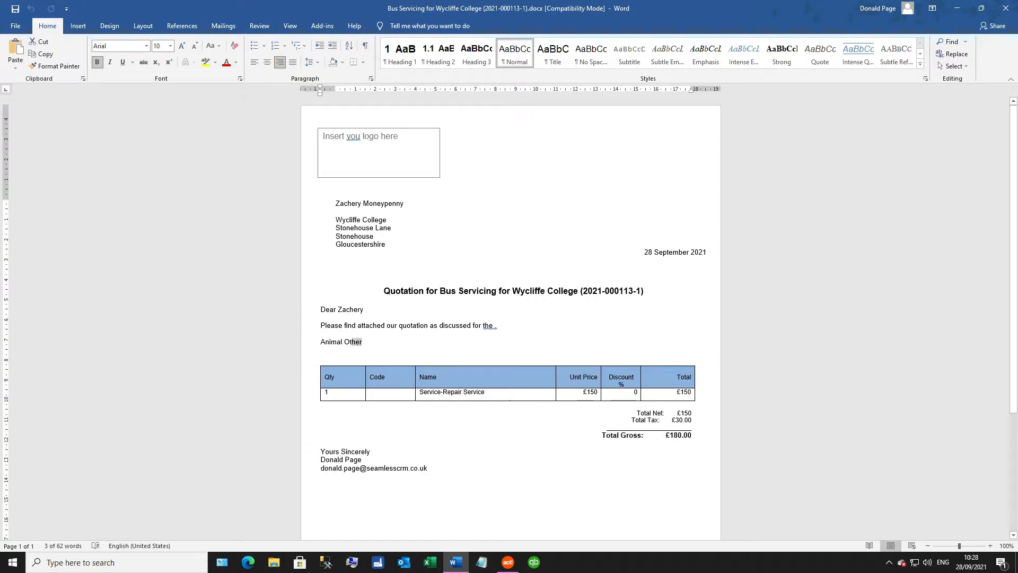
pyautogui.click(956, 9)
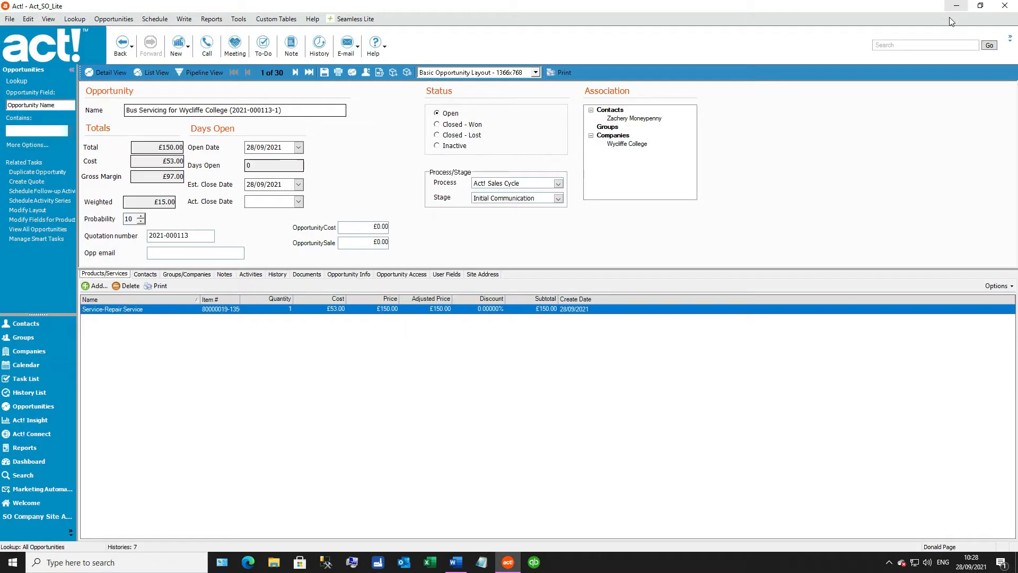
# Step: Open Seamless Lite's merging settings to examine the calculated fields available to the Word templates
pyautogui.click(352, 19)
pyautogui.moveTo(348, 35)
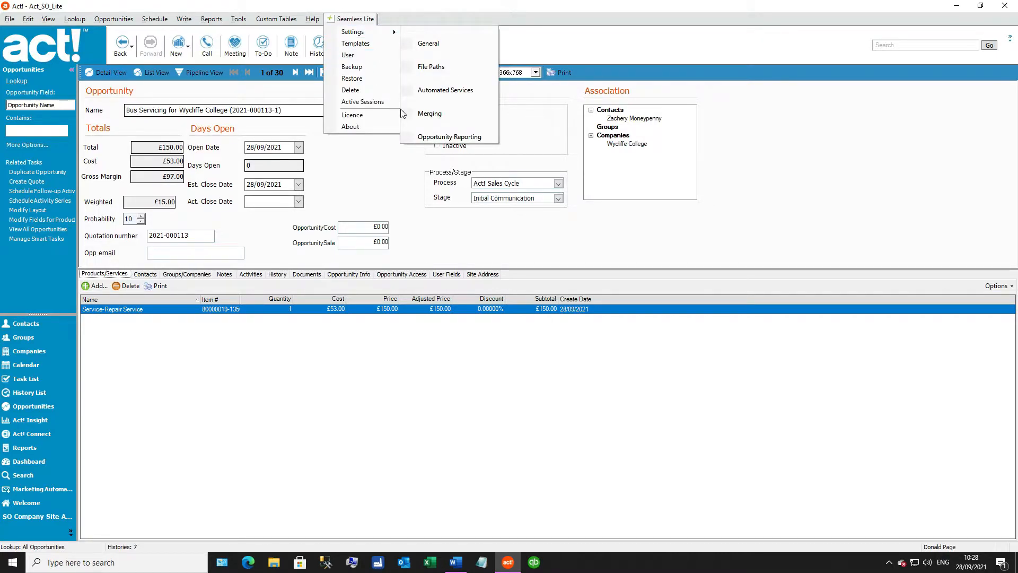
pyautogui.click(440, 115)
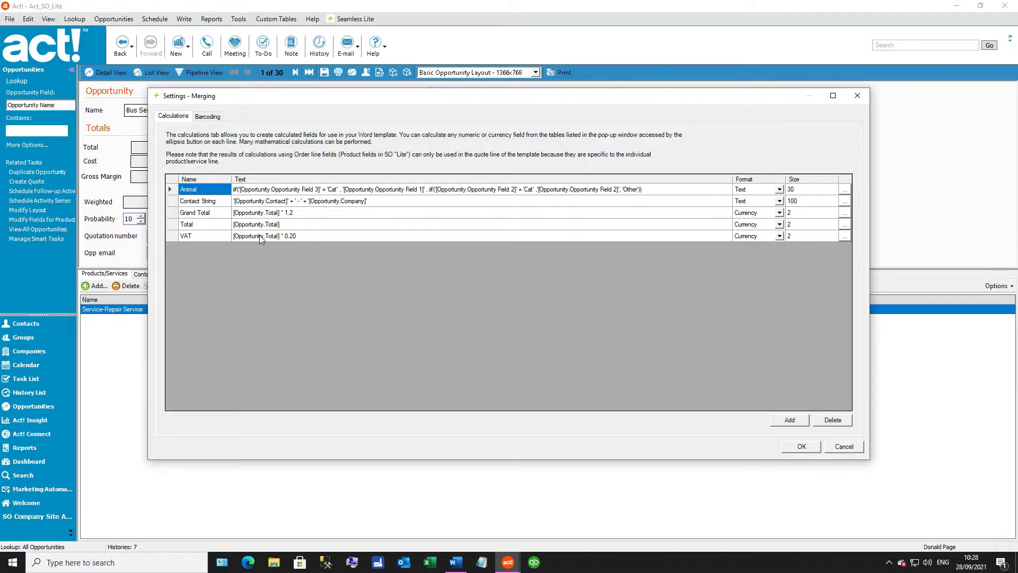
# Step: Examine the Total and Animal calculation formulas, comparing the Animal result with the merged quotation in Word
pyautogui.click(212, 224)
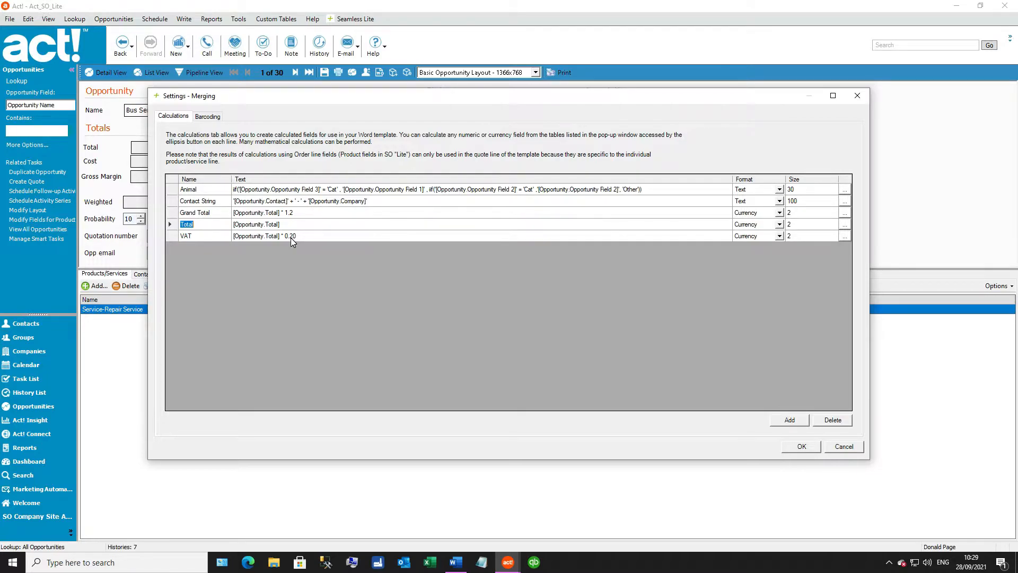
pyautogui.click(675, 189)
pyautogui.click(675, 189)
pyautogui.click(456, 561)
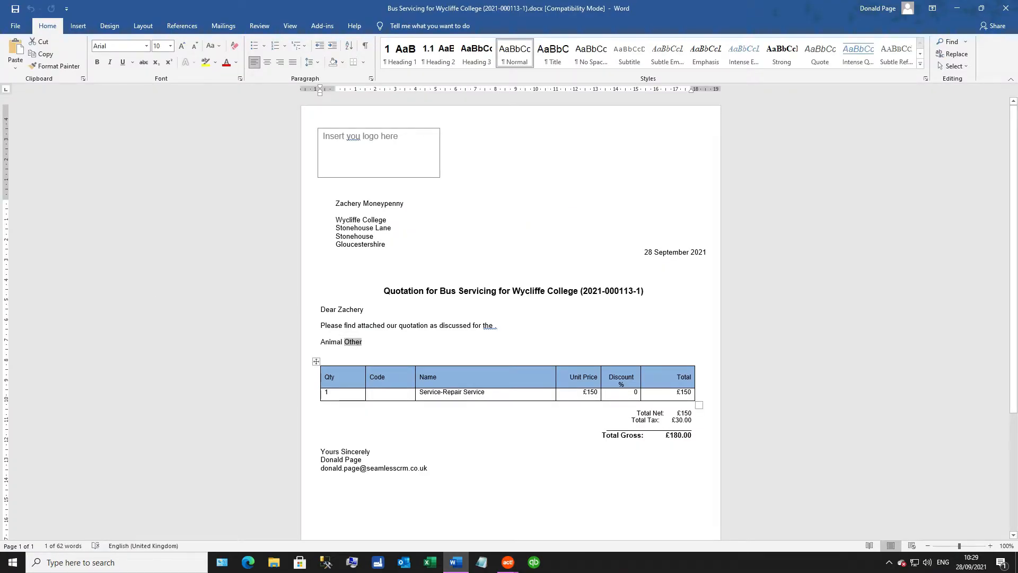
pyautogui.click(508, 562)
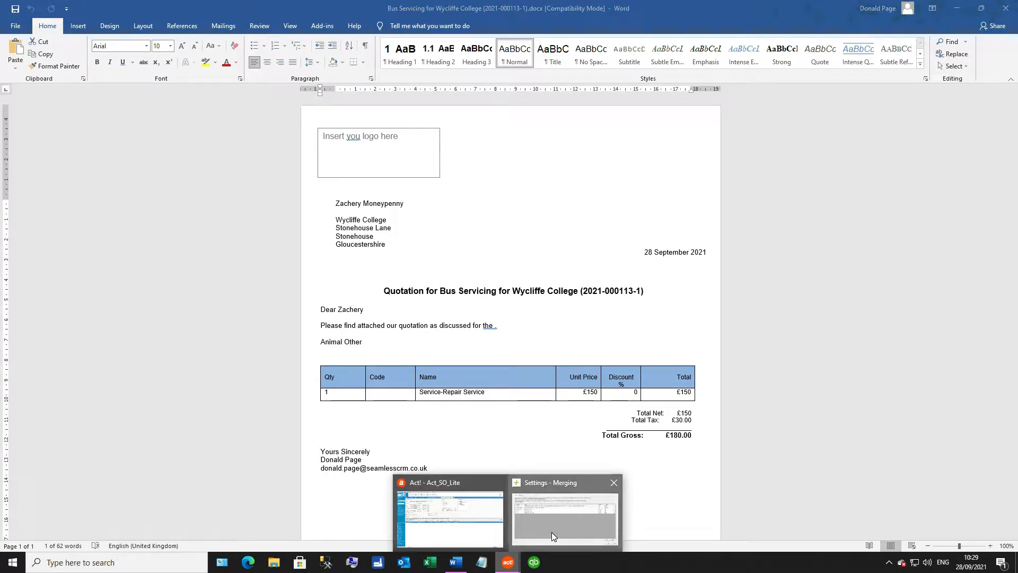
pyautogui.click(552, 533)
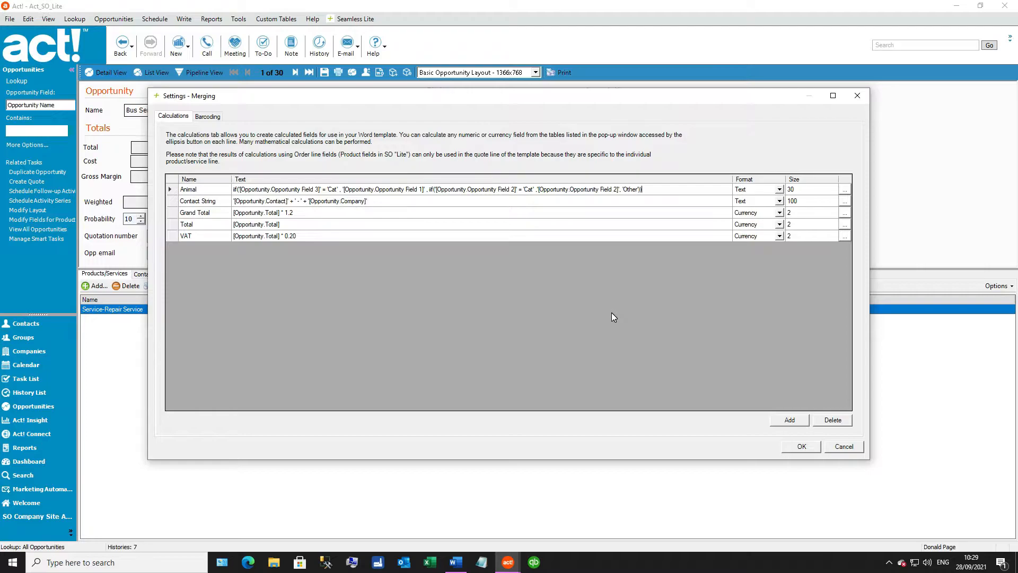
# Step: Review the VAT calculation's format options and the available barcode types, and close the merging settings with OK
pyautogui.click(780, 237)
pyautogui.click(558, 341)
pyautogui.click(215, 118)
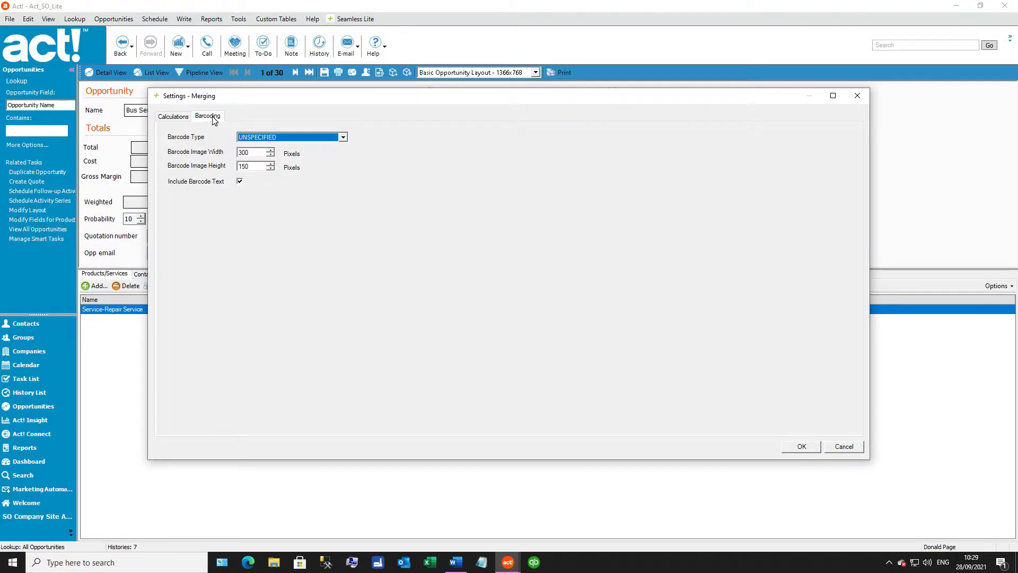
pyautogui.click(343, 137)
pyautogui.moveTo(343, 182)
pyautogui.mouseDown()
pyautogui.moveTo(342, 151)
pyautogui.moveTo(341, 181)
pyautogui.mouseUp()
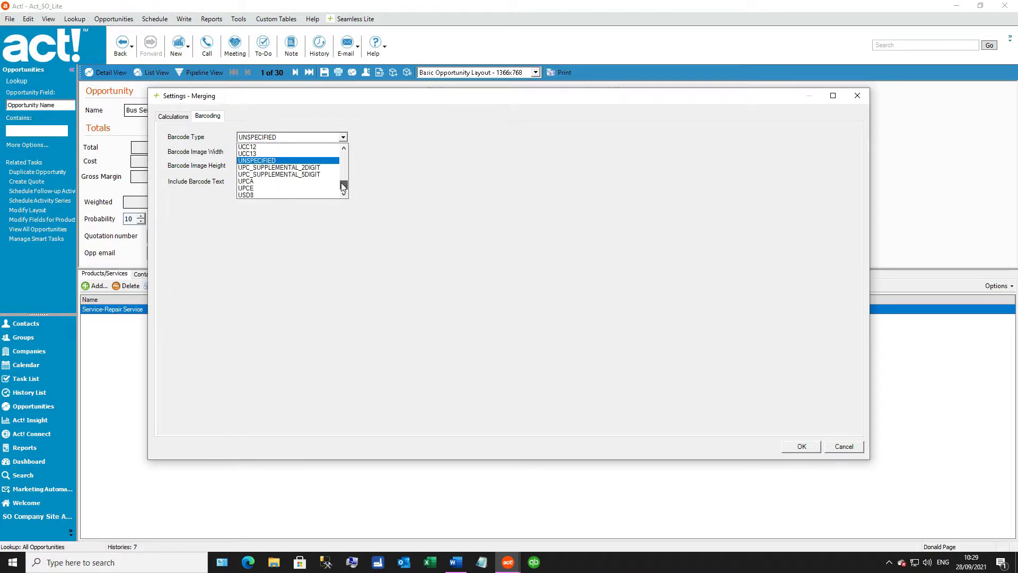
pyautogui.click(337, 270)
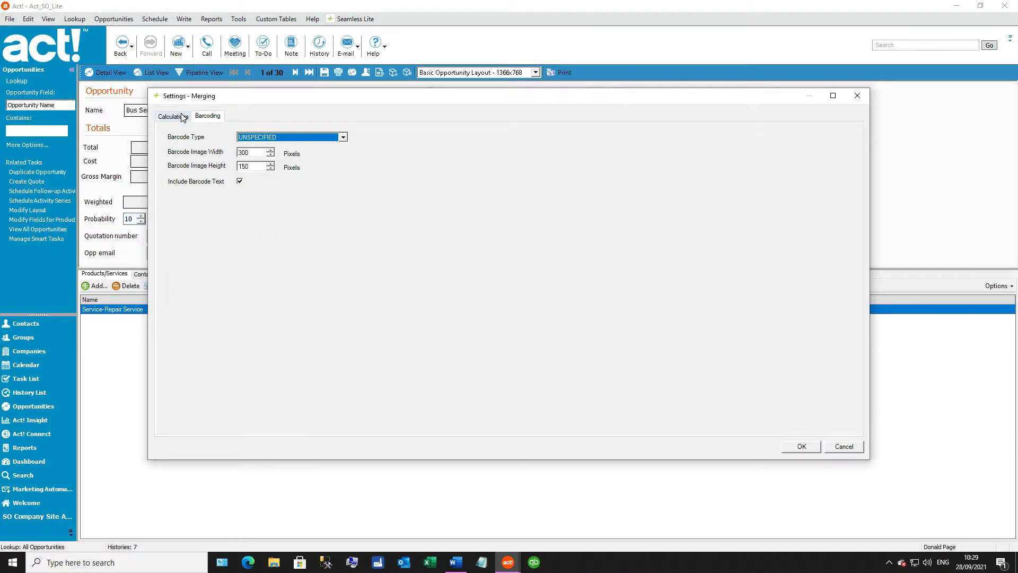
pyautogui.click(180, 116)
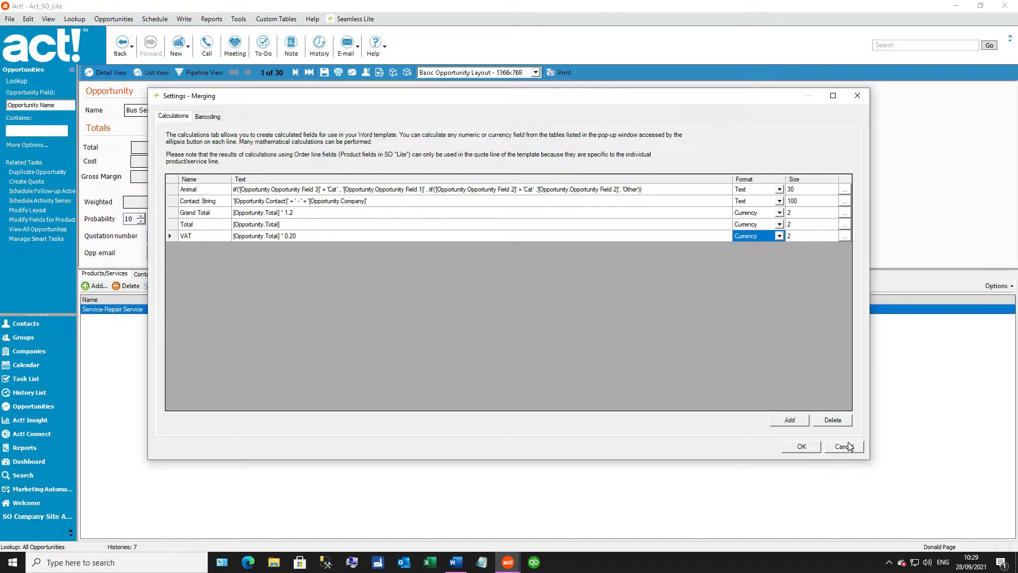
pyautogui.click(811, 448)
pyautogui.click(605, 313)
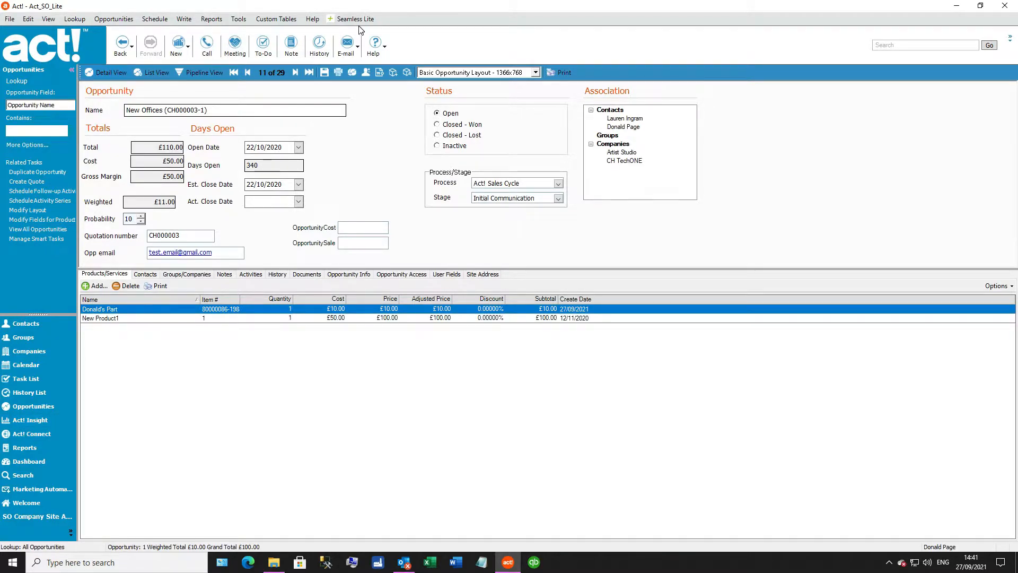
# Step: Open the Quotation - Standard - LITE.dotx template for editing in Word, moving the merge field window clear of the page
pyautogui.click(352, 18)
pyautogui.click(358, 45)
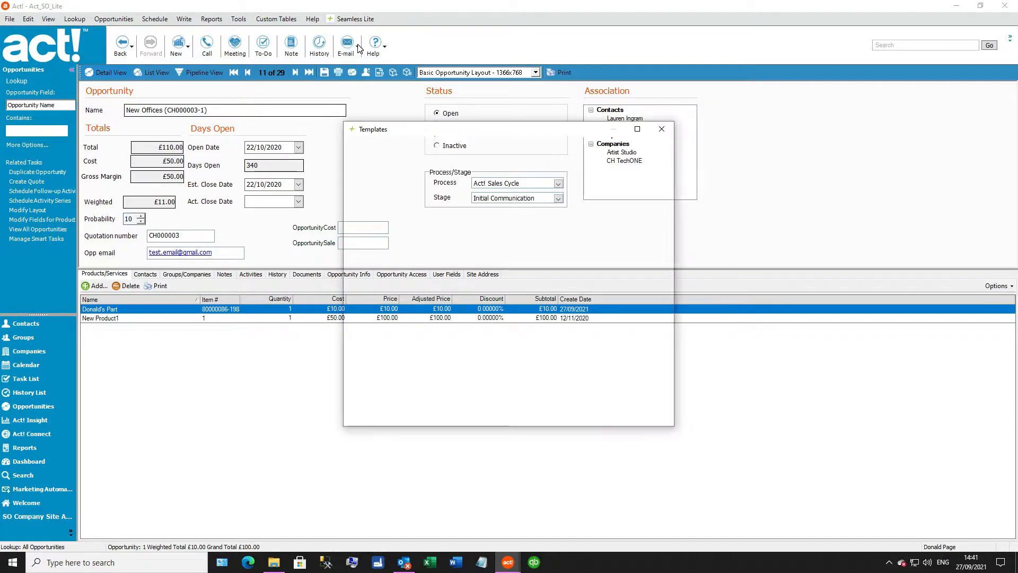
pyautogui.click(437, 233)
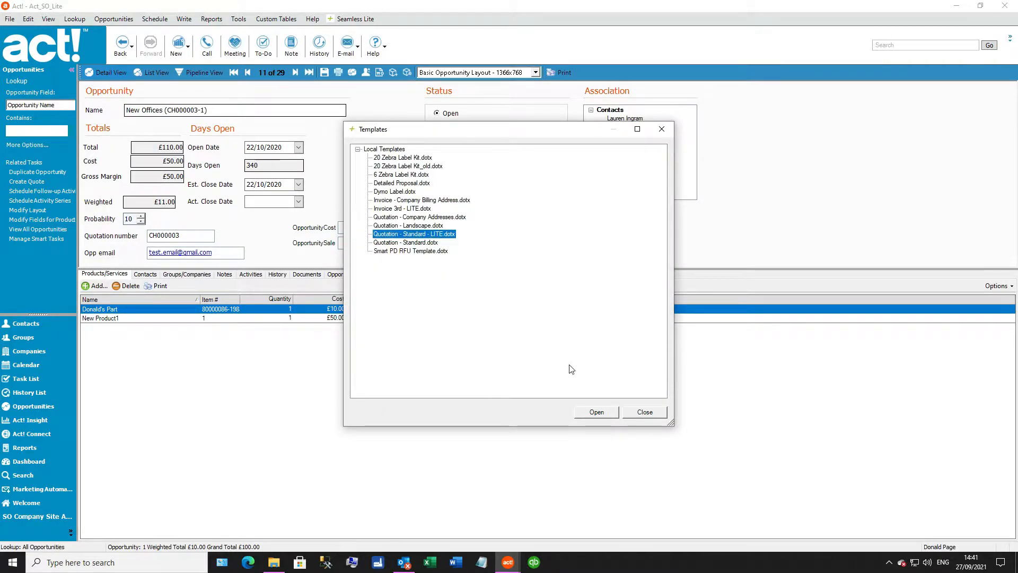
pyautogui.click(595, 412)
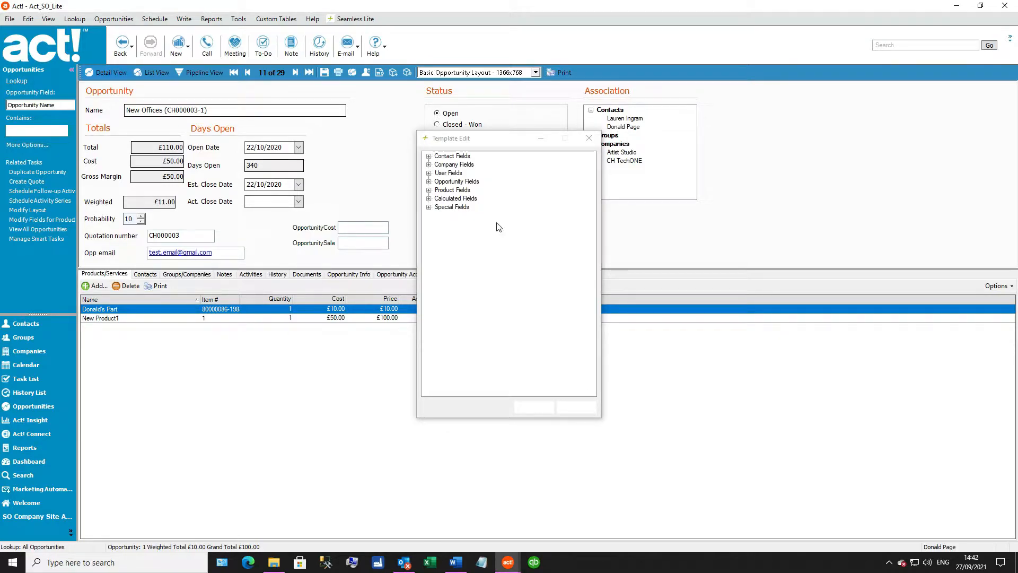
pyautogui.moveTo(498, 141); pyautogui.dragTo(885, 62)
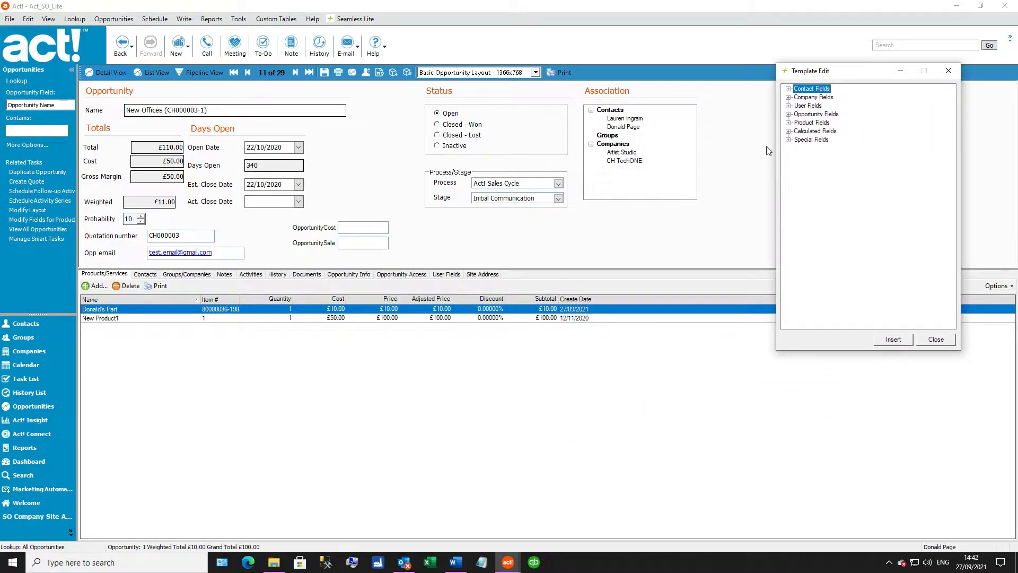
pyautogui.click(455, 563)
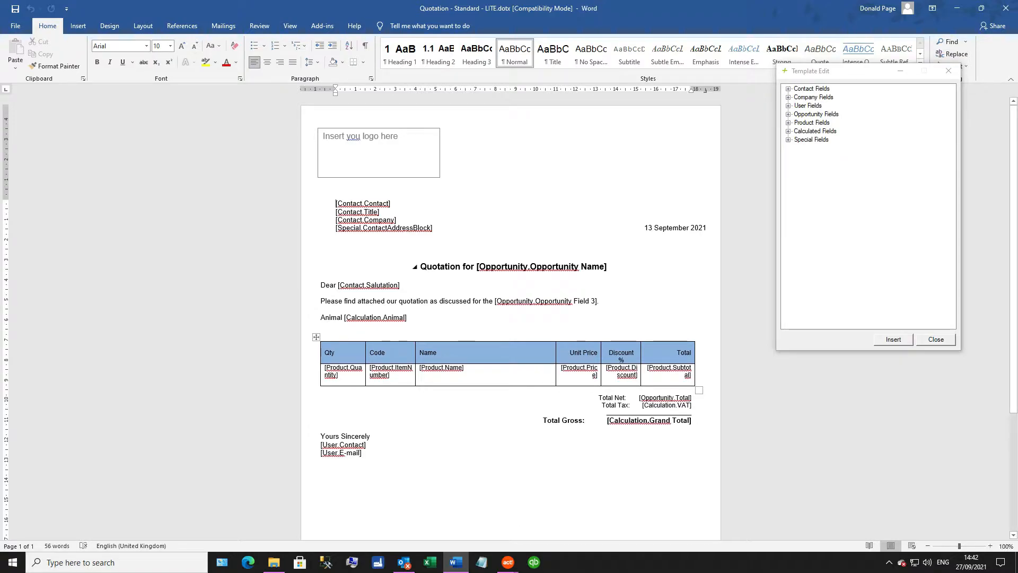
# Step: Insert the [Contact.Address 1] merge field after the contact salutation in the quotation template
pyautogui.click(607, 266)
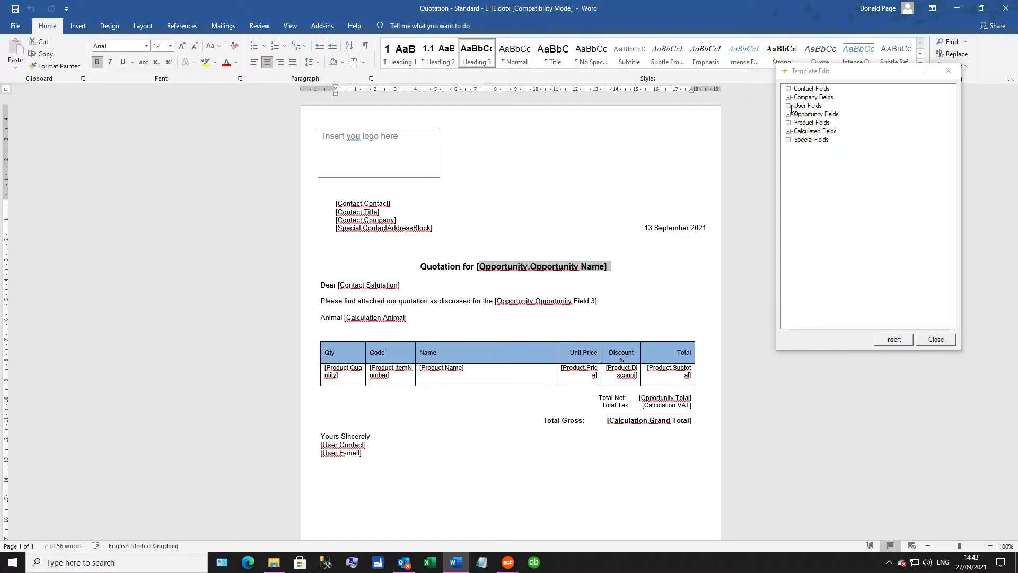
pyautogui.click(788, 88)
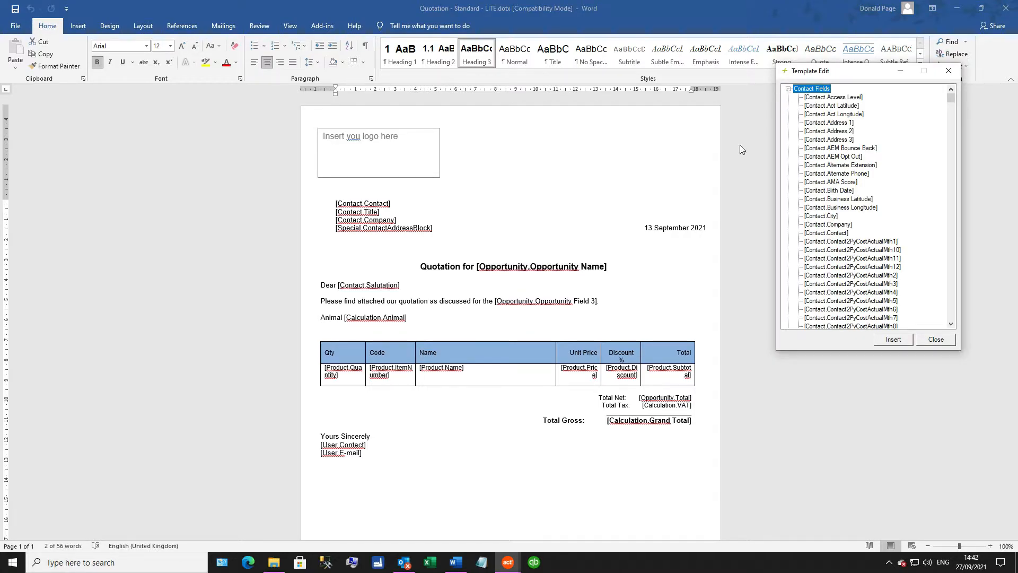
pyautogui.click(406, 289)
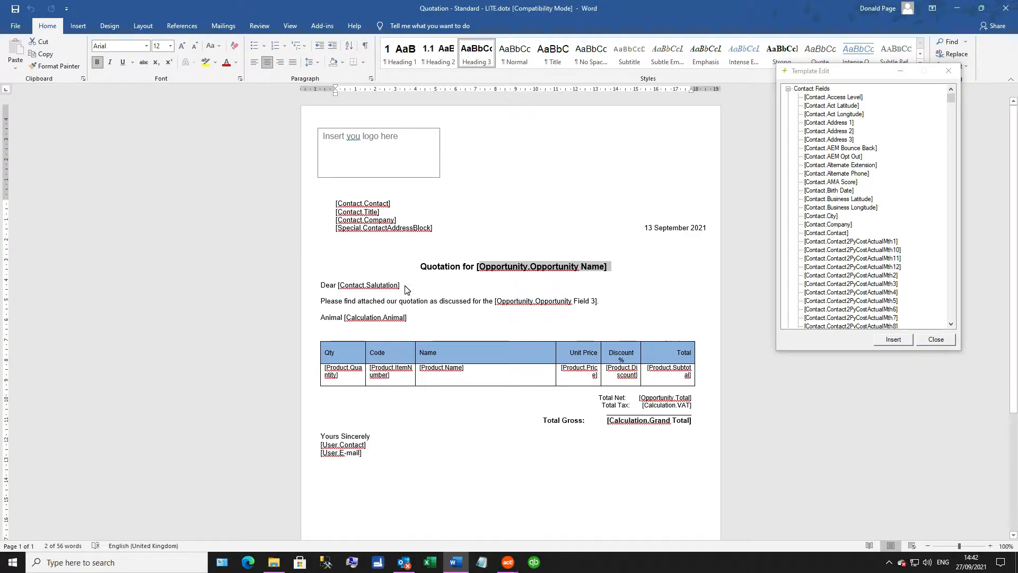
pyautogui.click(406, 289)
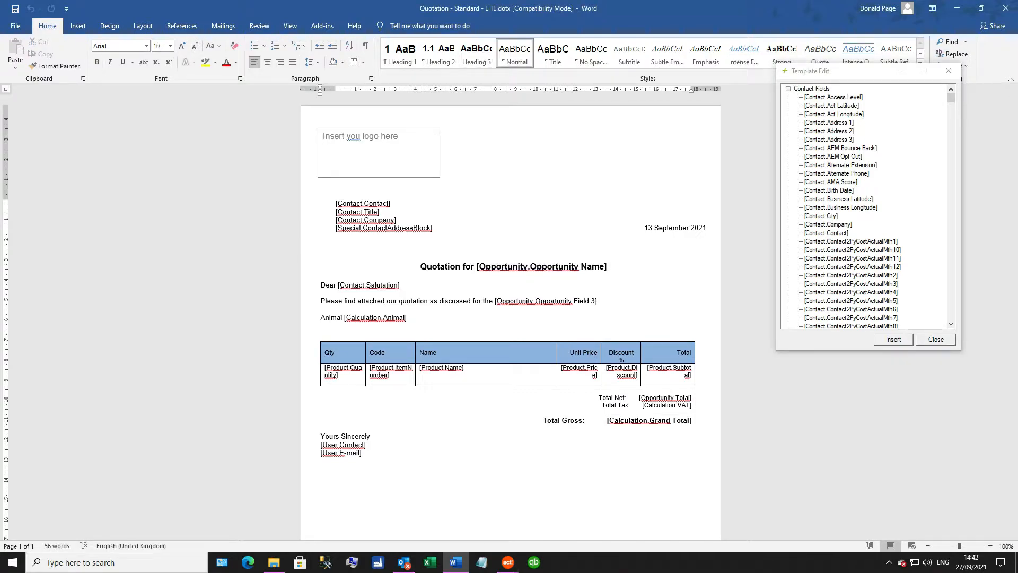
pyautogui.click(822, 125)
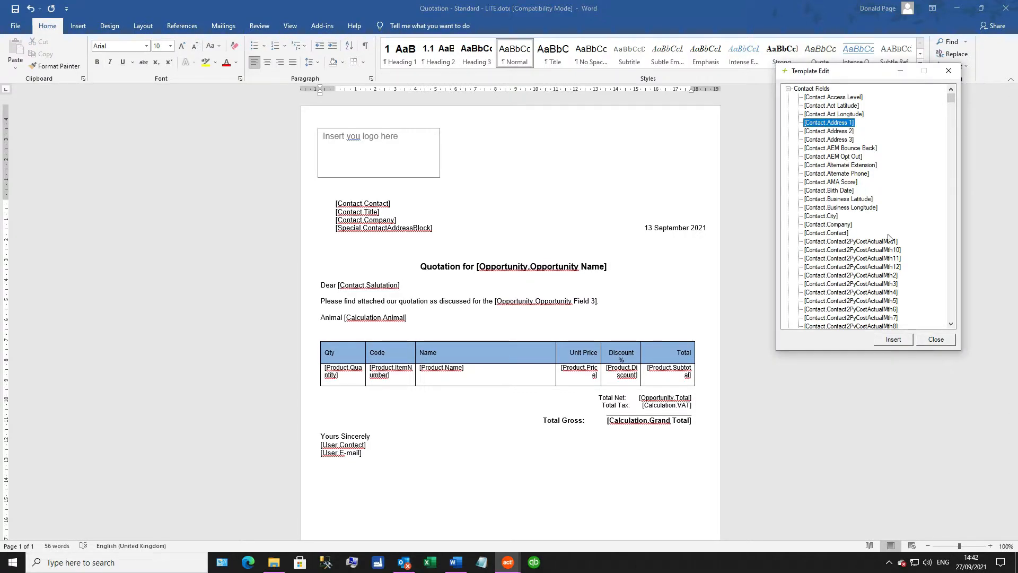
pyautogui.click(896, 343)
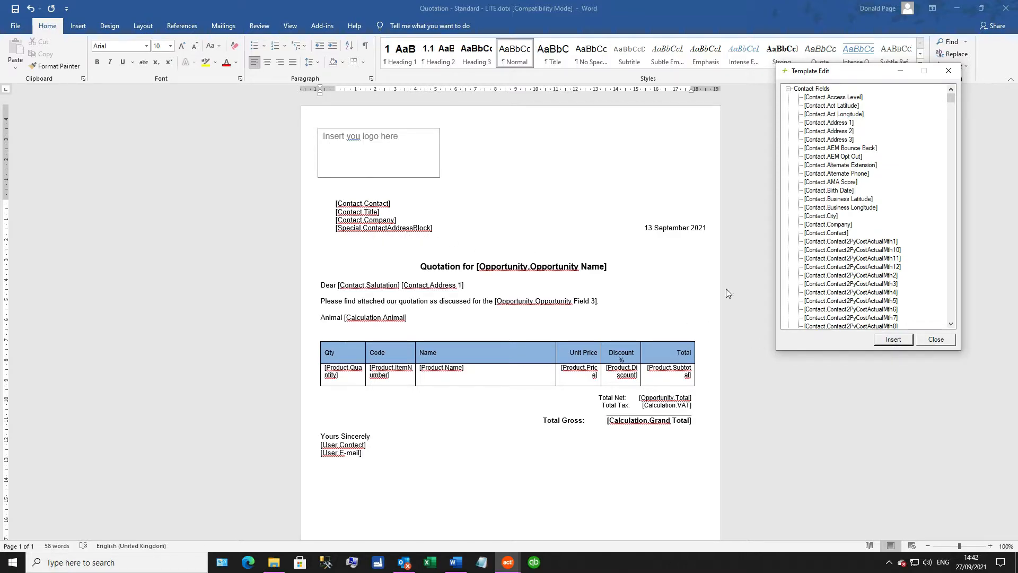
# Step: Review the calculated fields available to the template, selecting [Calculation.Animal] and locating its placeholder on the Animal line
pyautogui.click(789, 89)
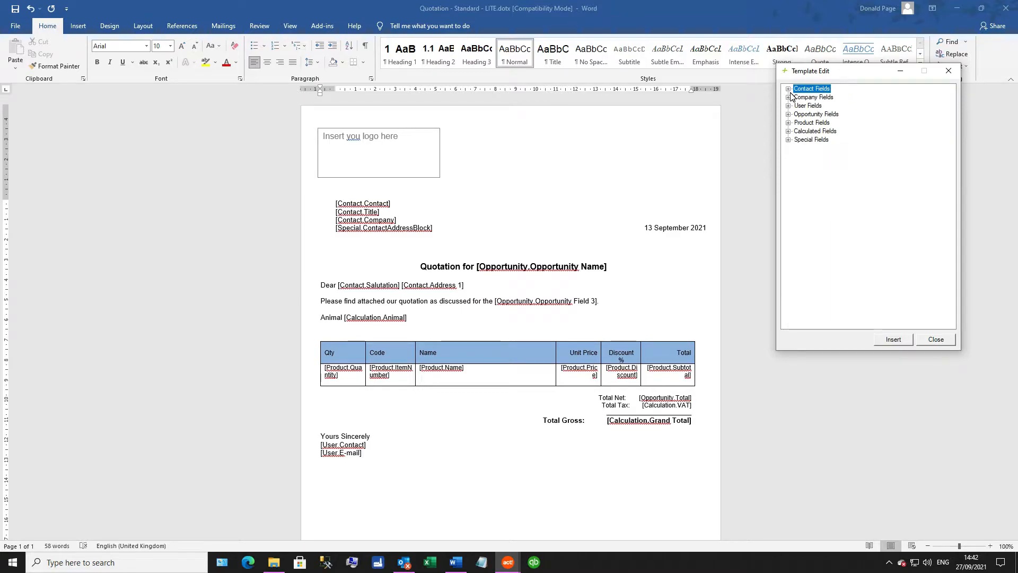
pyautogui.click(788, 132)
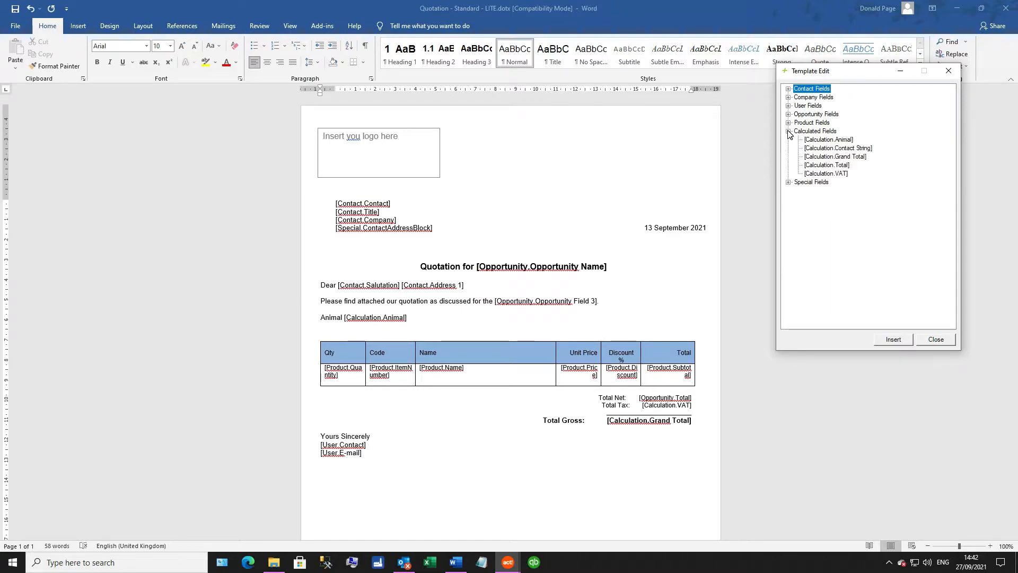
pyautogui.click(826, 140)
pyautogui.click(419, 317)
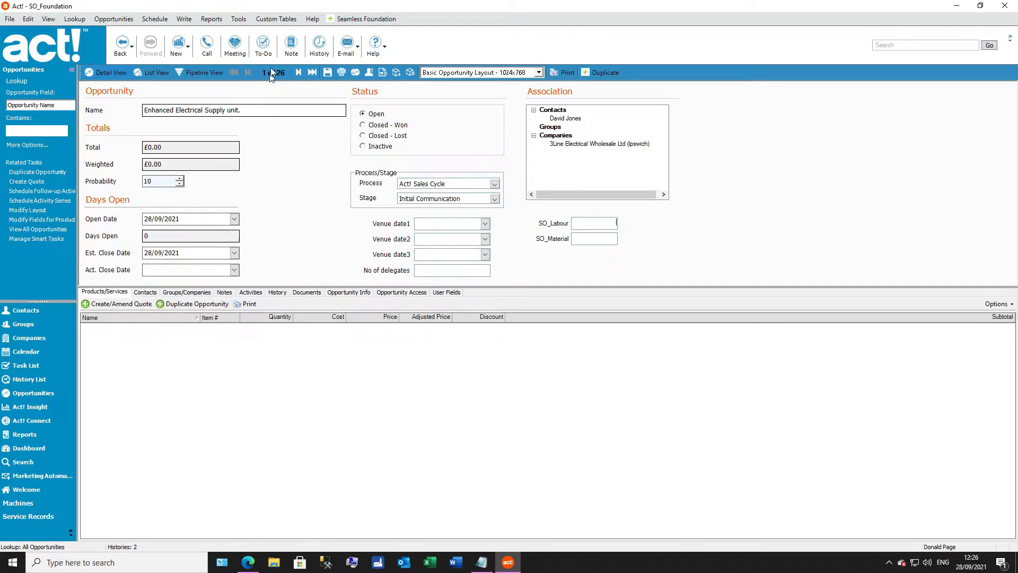
# Step: Browse the Seamless Foundation product list and open the Mainsboost Charger Wall Mounted product for editing
pyautogui.click(366, 19)
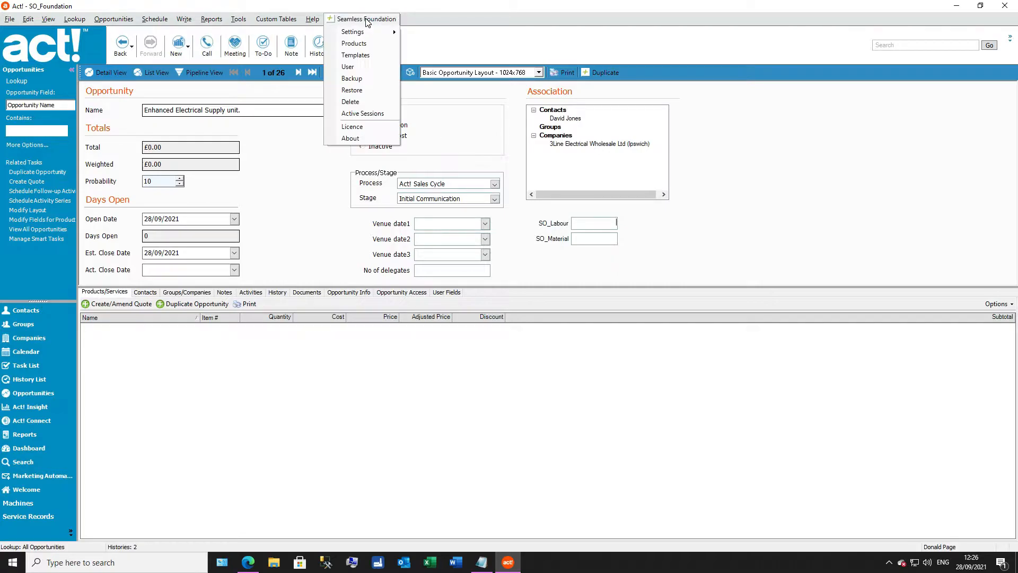
pyautogui.click(363, 45)
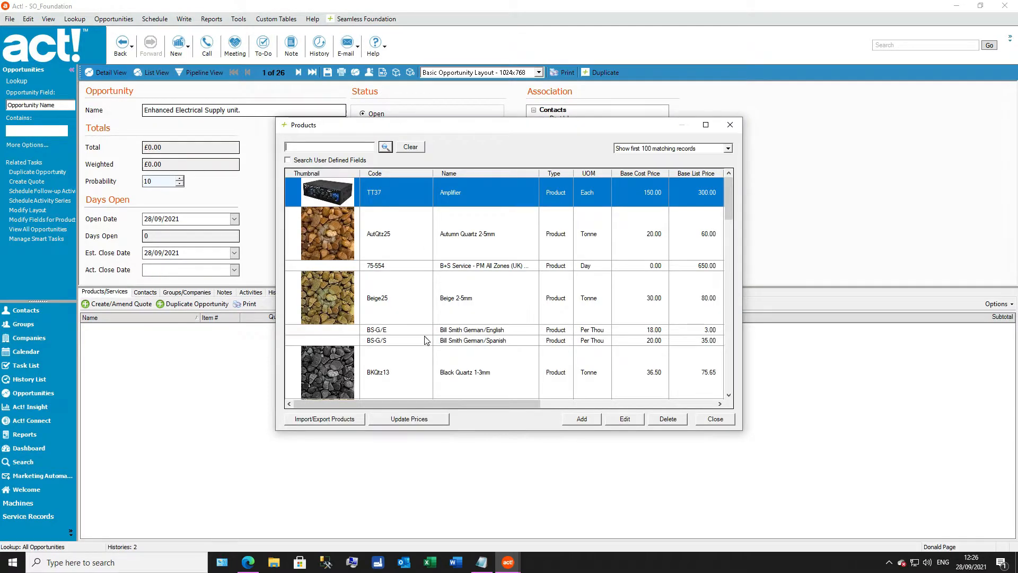
pyautogui.scroll(-8, 447, 263)
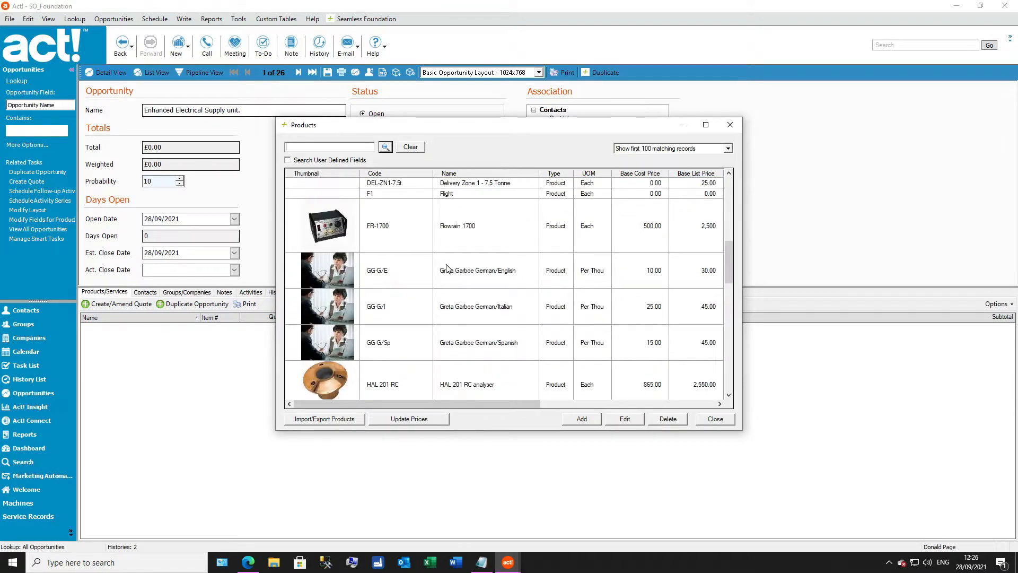
pyautogui.scroll(-10, 446, 268)
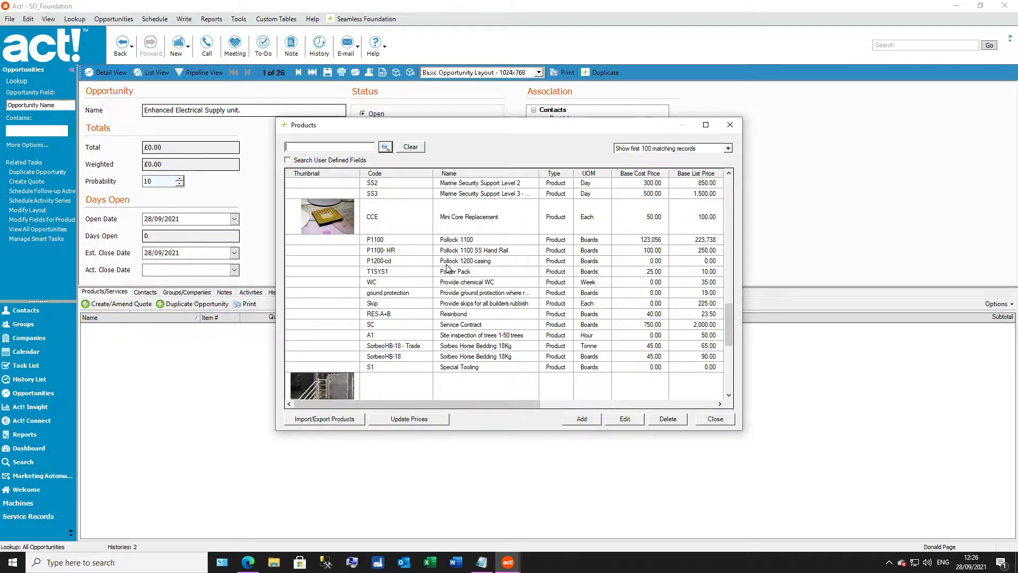
pyautogui.scroll(-5, 446, 267)
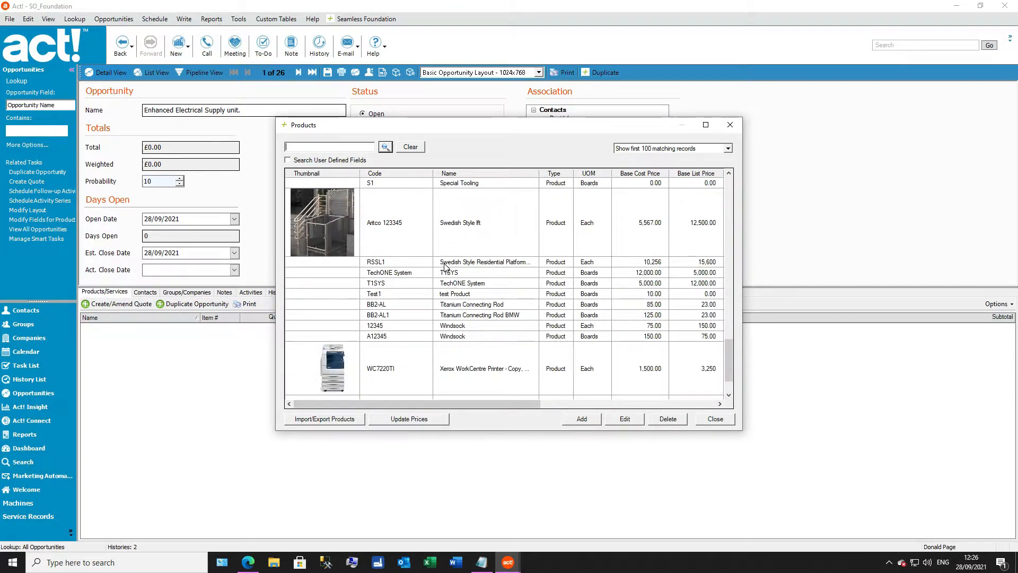
pyautogui.scroll(3, 445, 267)
pyautogui.scroll(3, 445, 267)
pyautogui.click(452, 224)
pyautogui.doubleClick(451, 221)
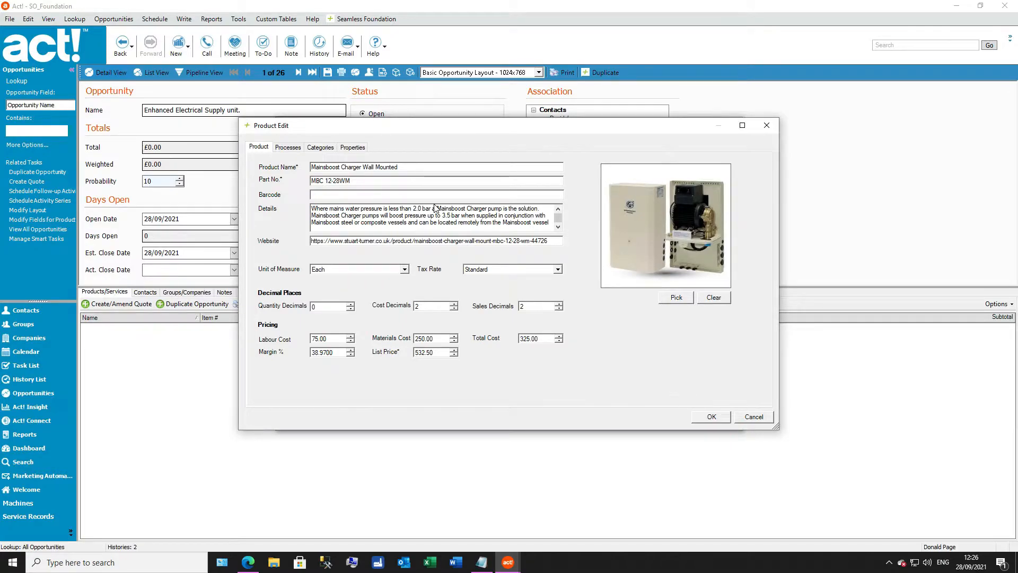
# Step: Assign the product to the Act! Sales Cycle, Promotional Sales Cycle and New Technology Process
pyautogui.click(289, 148)
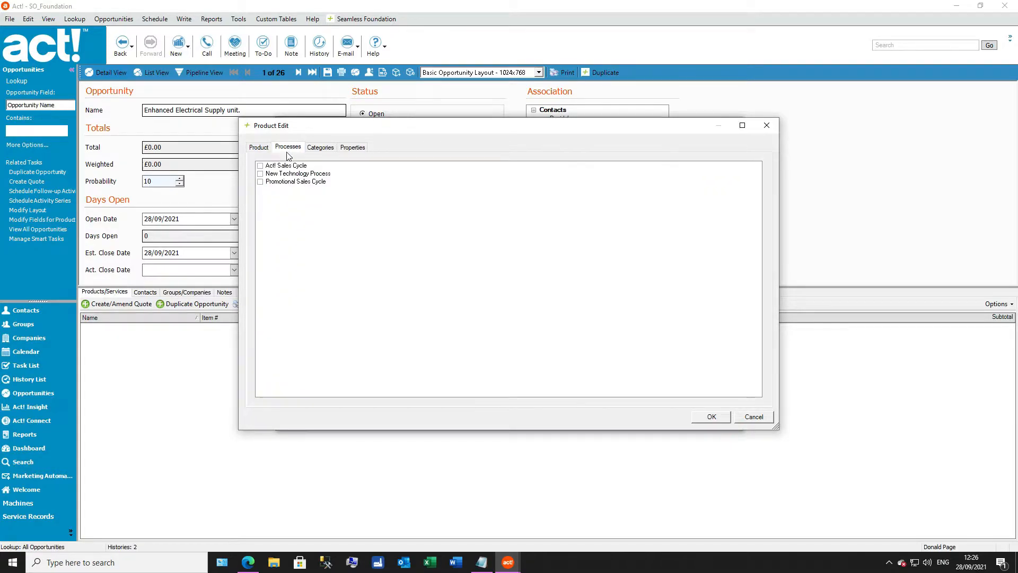
pyautogui.click(261, 165)
pyautogui.click(260, 182)
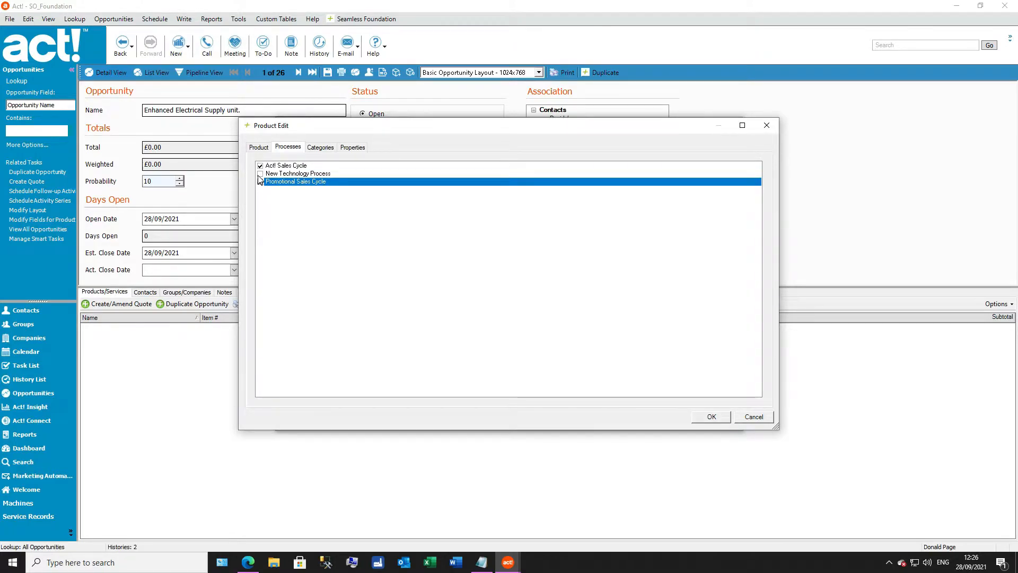
pyautogui.click(259, 174)
# Step: Review the product's category choices and its full list of properties, reducing the height of the product editing window
pyautogui.click(320, 147)
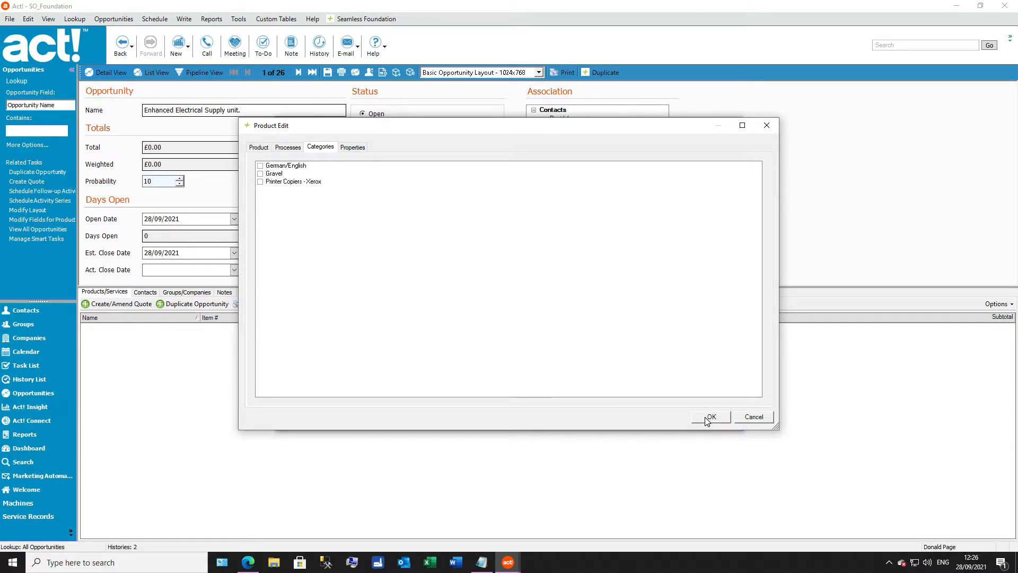
pyautogui.moveTo(657, 430); pyautogui.dragTo(636, 326)
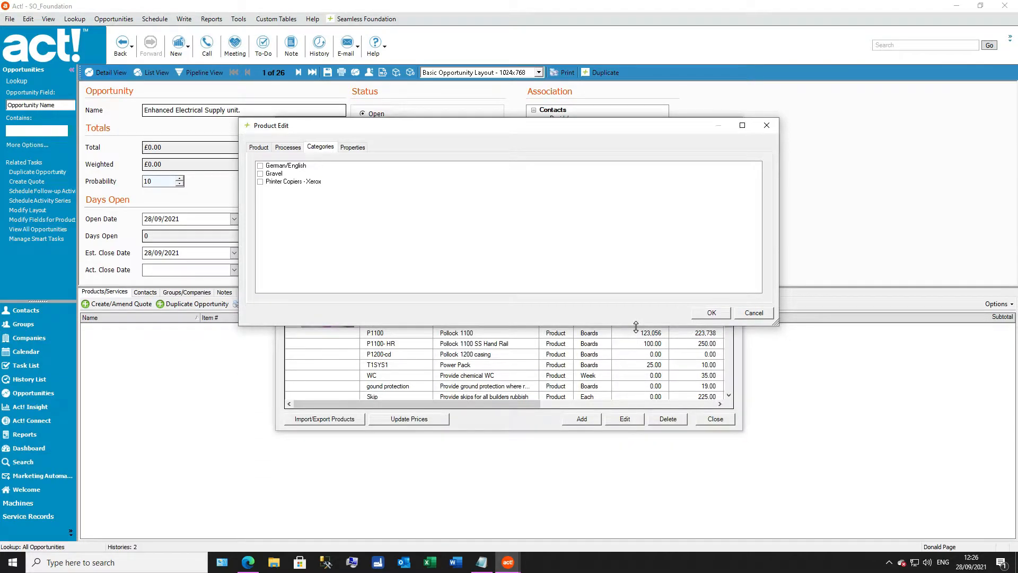
pyautogui.click(353, 147)
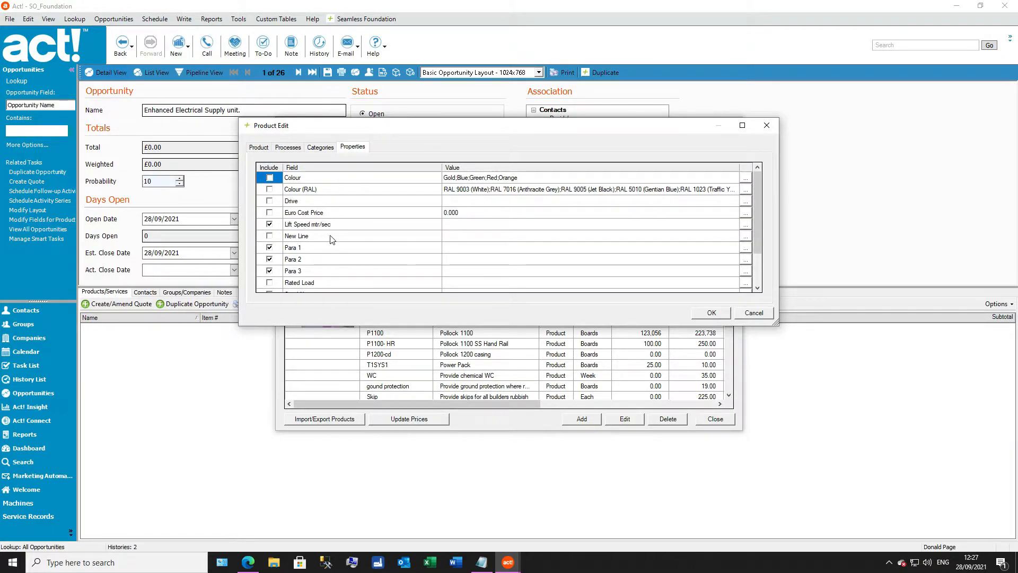
pyautogui.scroll(-1, 331, 234)
pyautogui.scroll(-1, 331, 234)
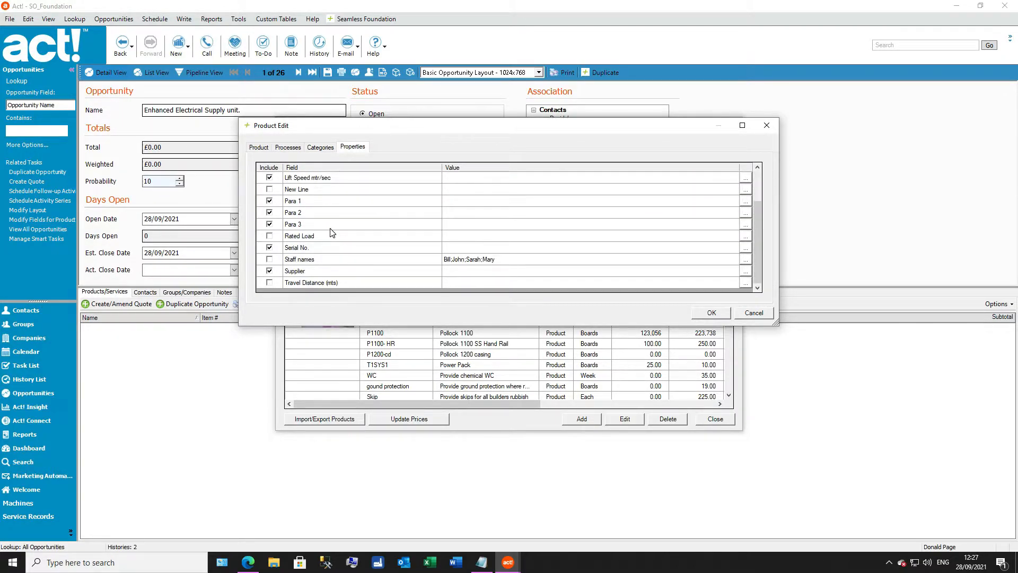
# Step: Review the product's remaining properties, save the product and close the product list
pyautogui.scroll(1, 332, 234)
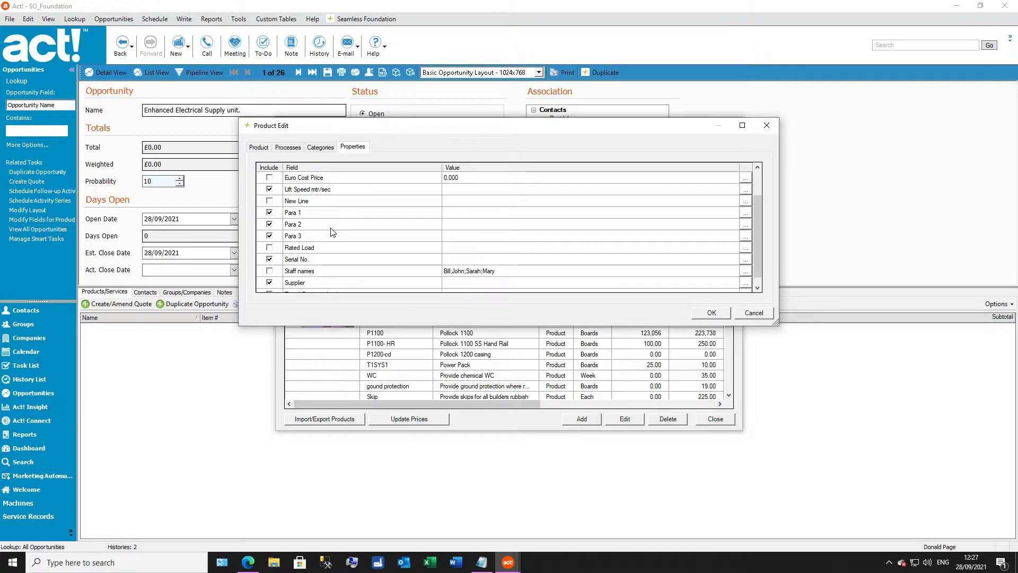
pyautogui.scroll(1, 332, 233)
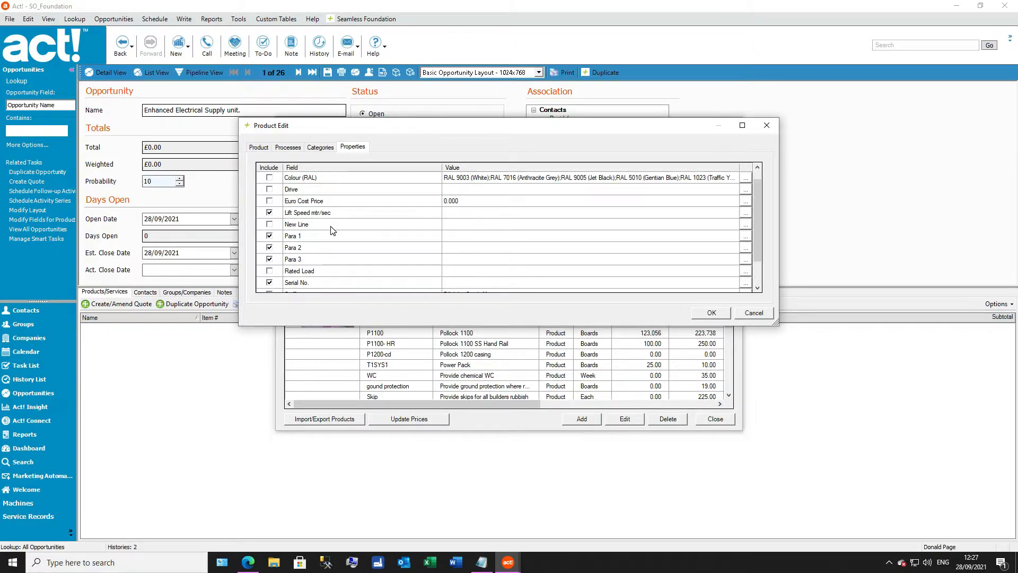
pyautogui.scroll(1, 332, 229)
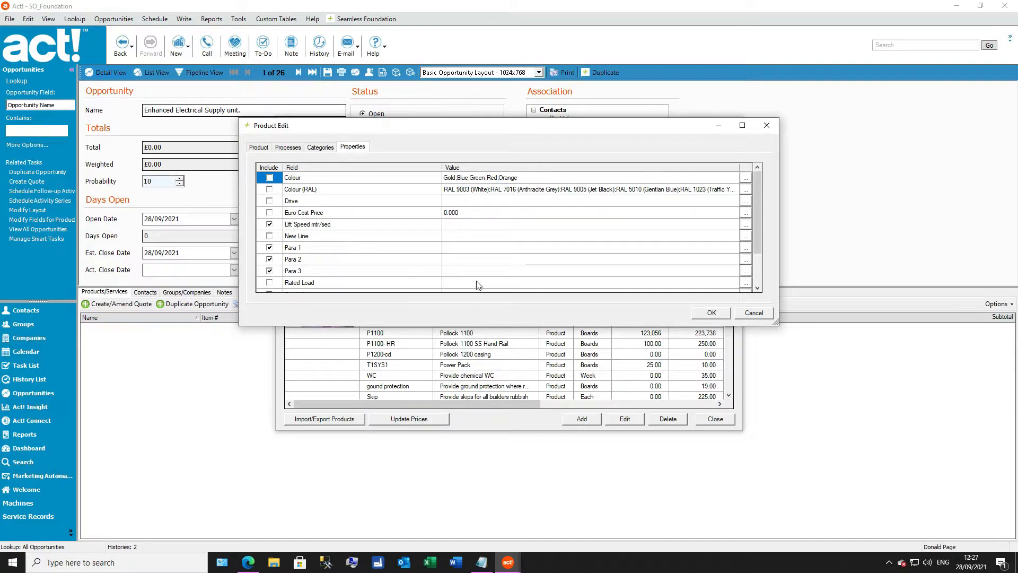
pyautogui.click(711, 313)
pyautogui.scroll(2, 488, 258)
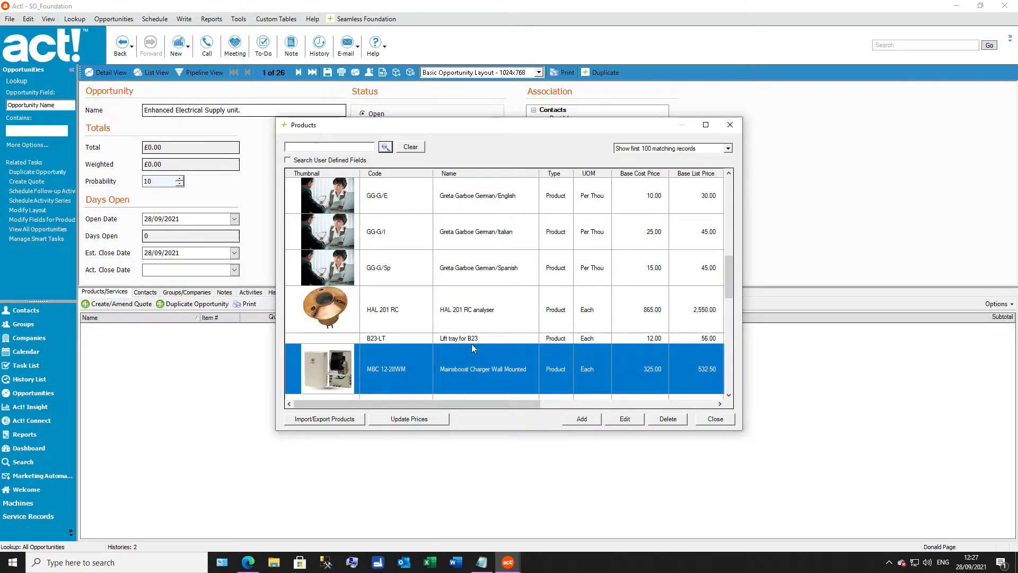
pyautogui.click(731, 420)
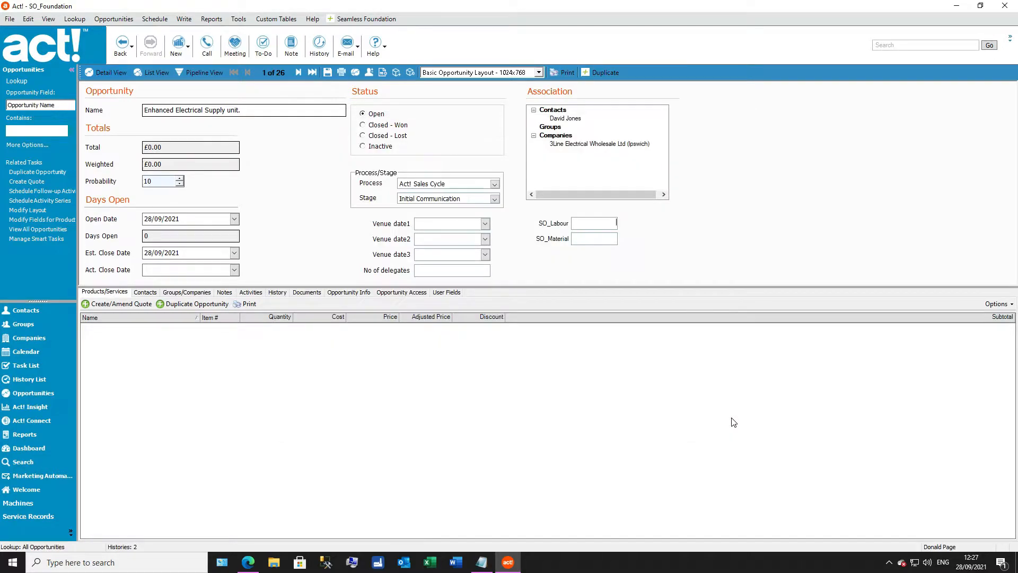
# Step: Create a new quote for the opportunity and check its number, reference and main contact fields
pyautogui.click(122, 306)
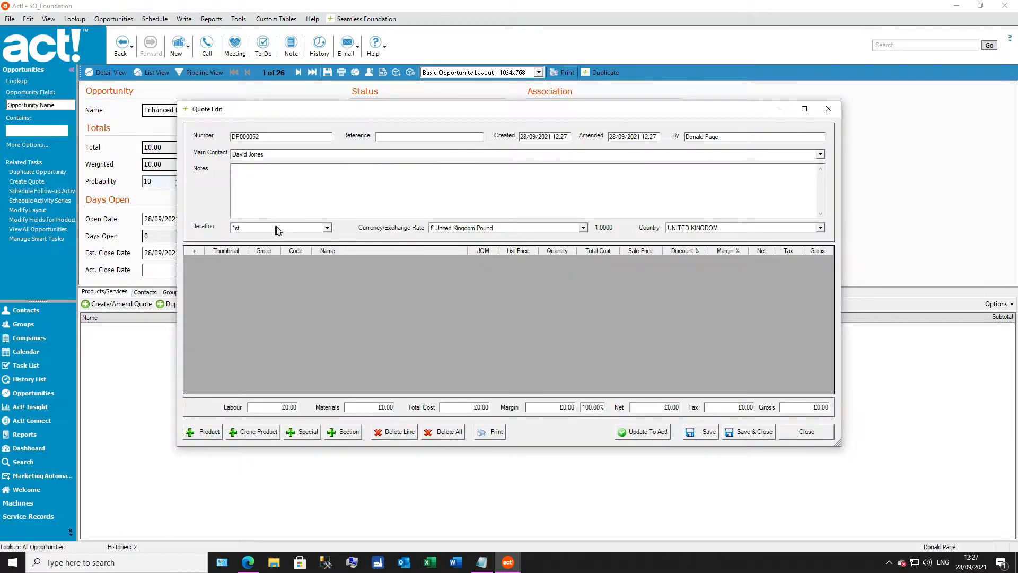
pyautogui.moveTo(260, 137); pyautogui.dragTo(229, 137)
pyautogui.click(387, 136)
pyautogui.click(283, 156)
pyautogui.click(283, 157)
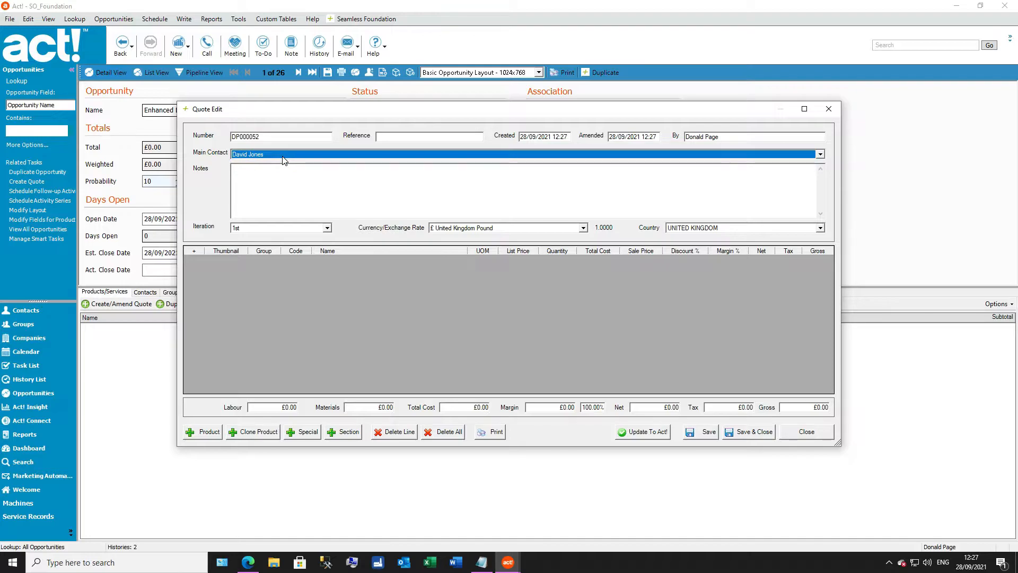
pyautogui.moveTo(333, 114); pyautogui.dragTo(338, 194)
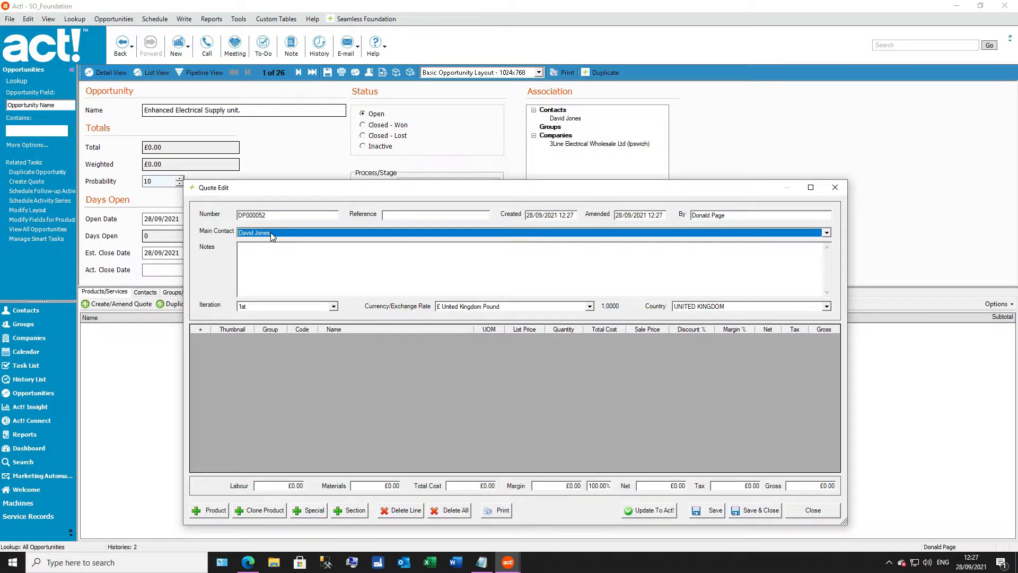
pyautogui.moveTo(450, 190); pyautogui.dragTo(459, 134)
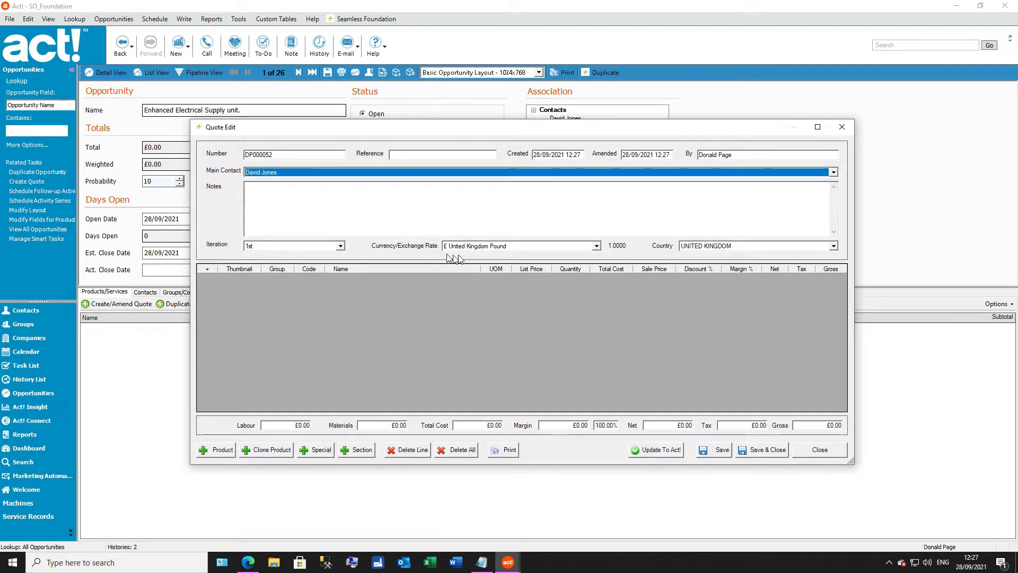
# Step: Review the quote's currency and country choices, keeping United Kingdom as the country
pyautogui.click(520, 246)
pyautogui.click(520, 247)
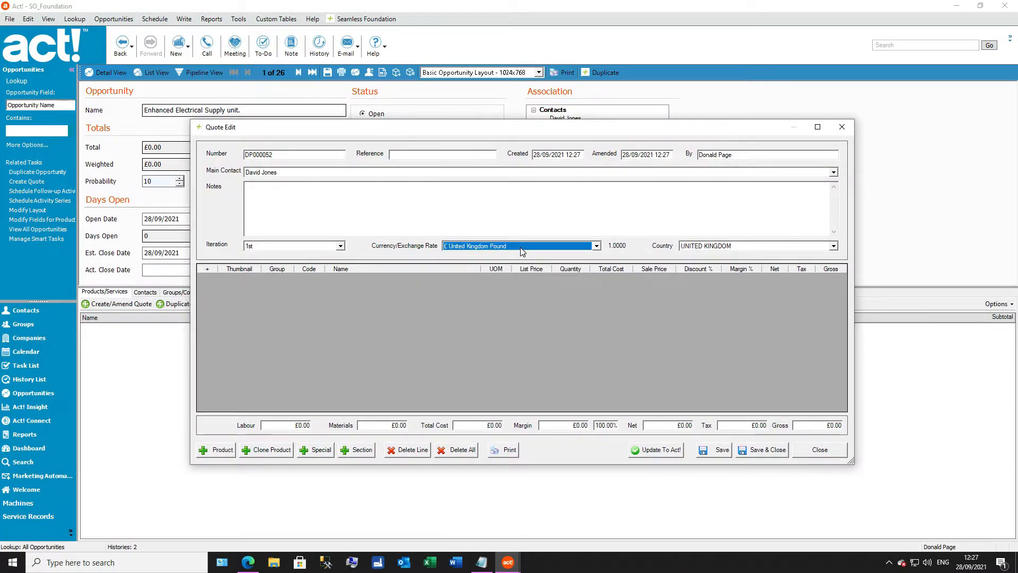
pyautogui.click(718, 249)
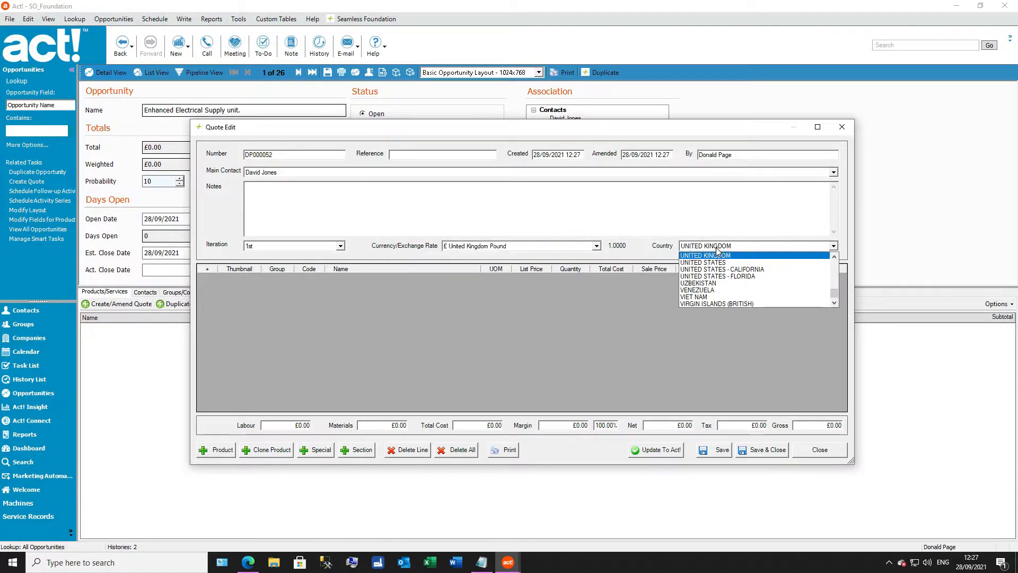
pyautogui.click(716, 247)
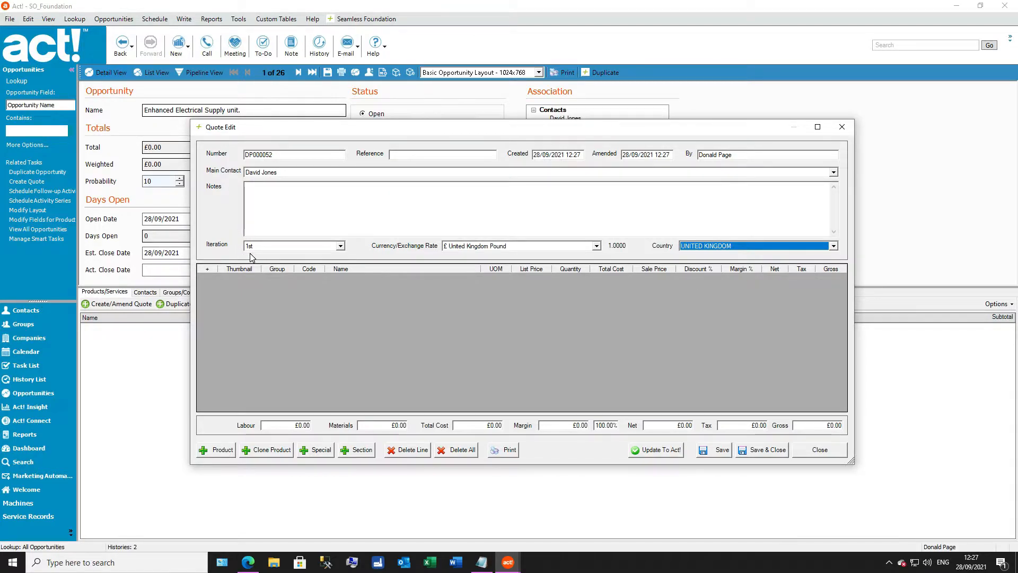
# Step: Add the Mainsboost Charger Wall Mounted product to the quote
pyautogui.click(212, 449)
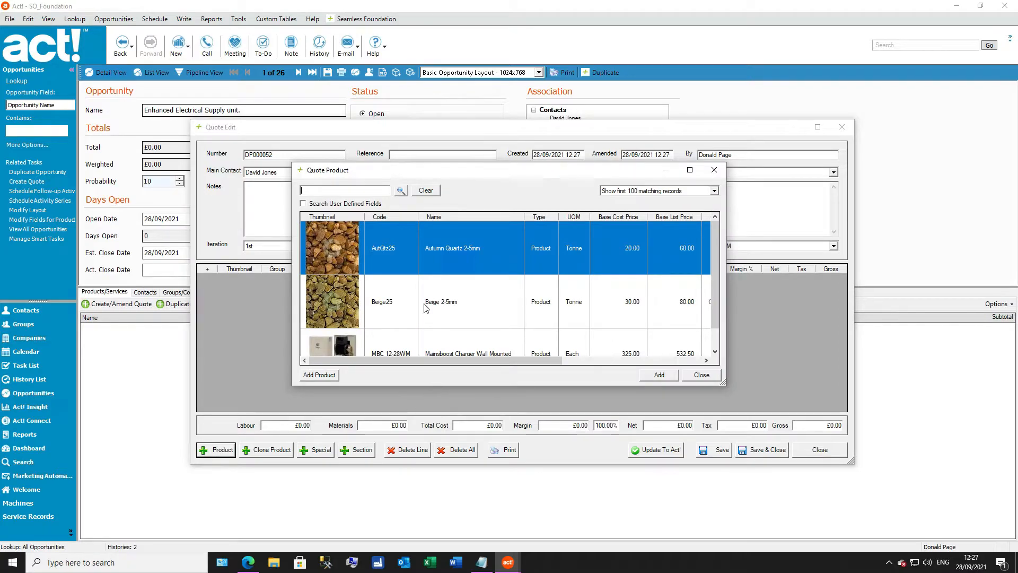
pyautogui.doubleClick(445, 351)
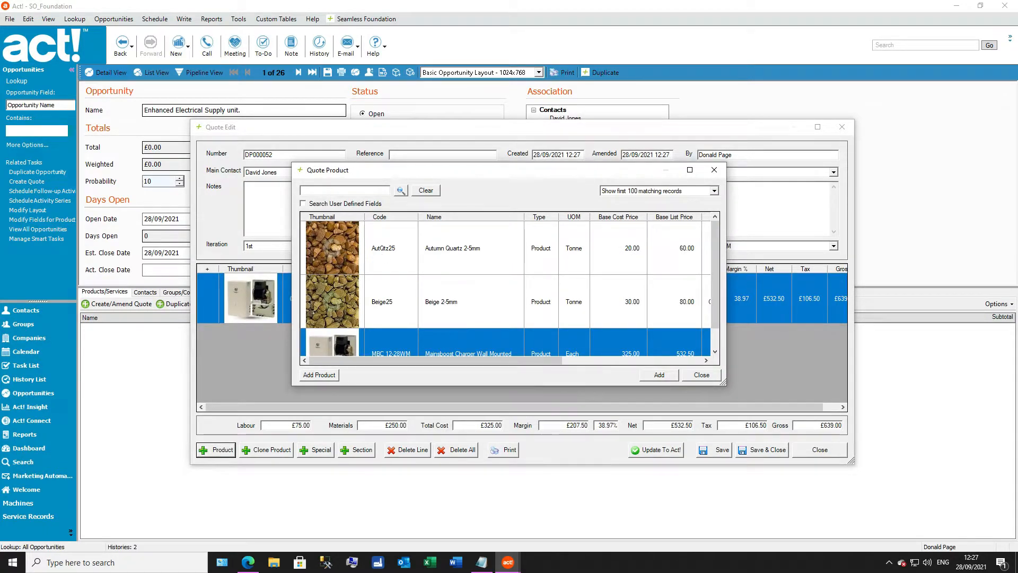
pyautogui.click(701, 374)
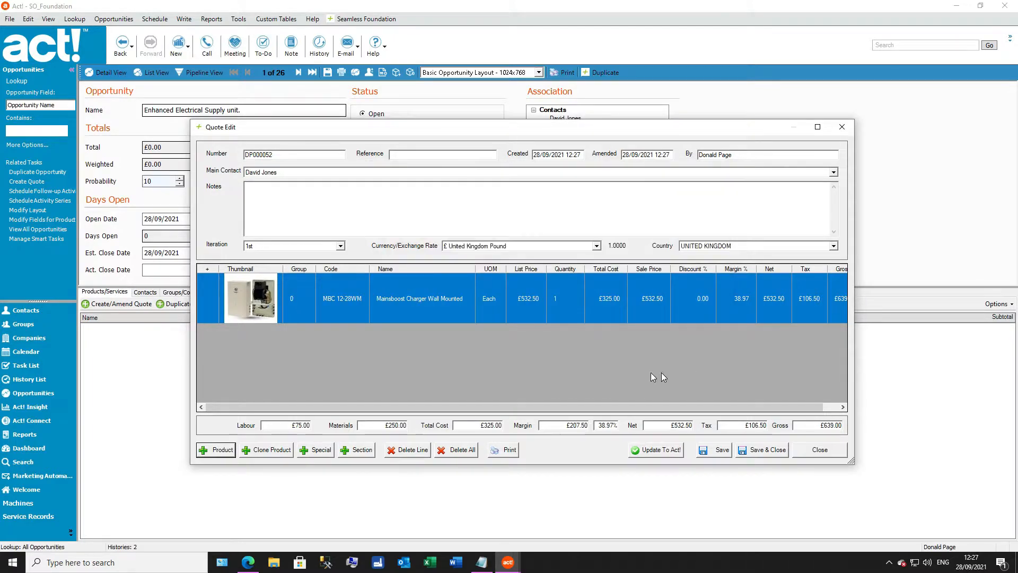
# Step: Enter 12456 as the serial number in the charger quote line's properties and save the line
pyautogui.doubleClick(422, 299)
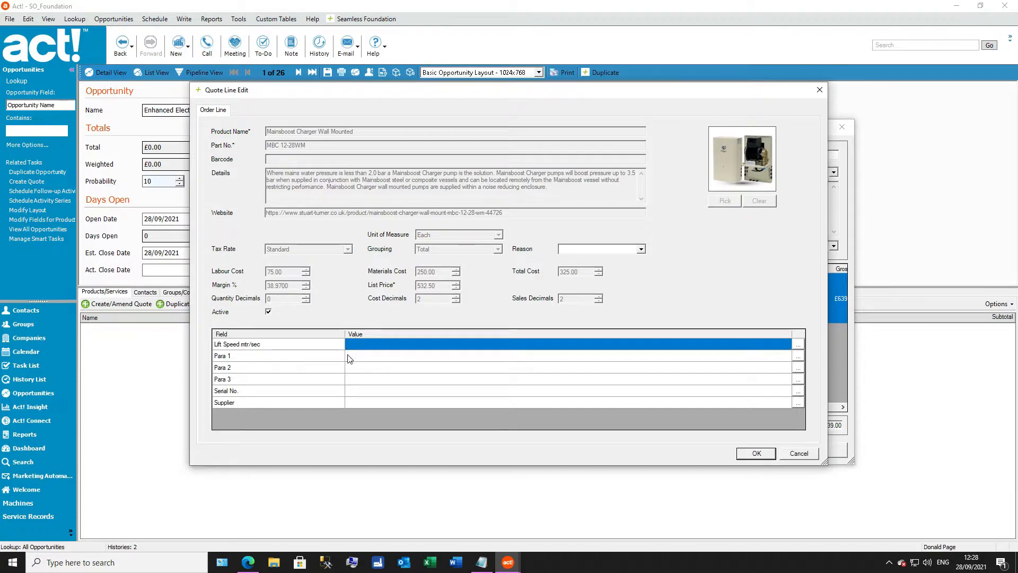
pyautogui.click(354, 390)
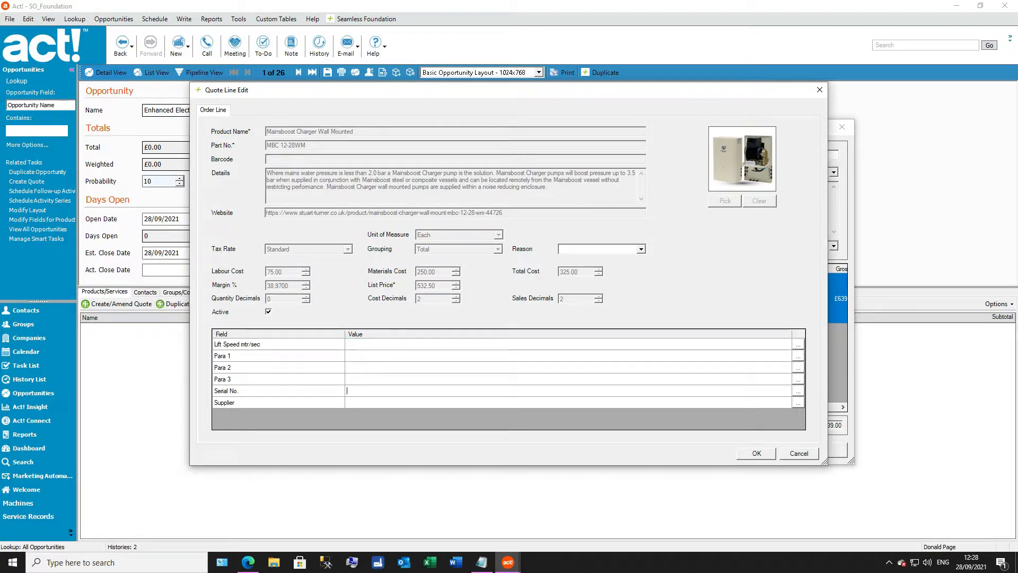
pyautogui.write('12456')
pyautogui.click(761, 455)
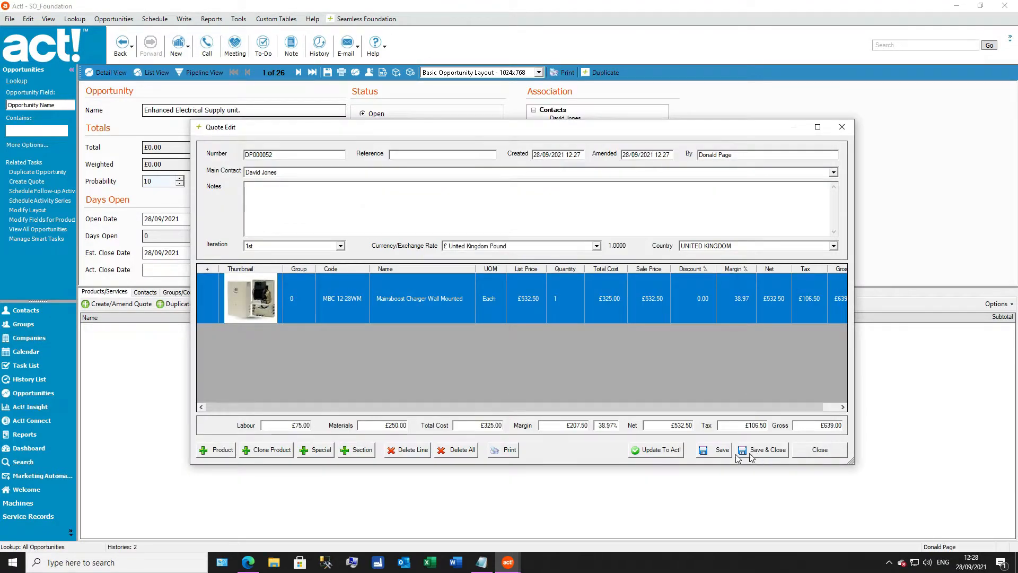
# Step: Set the charger line's quantity to 2
pyautogui.click(571, 304)
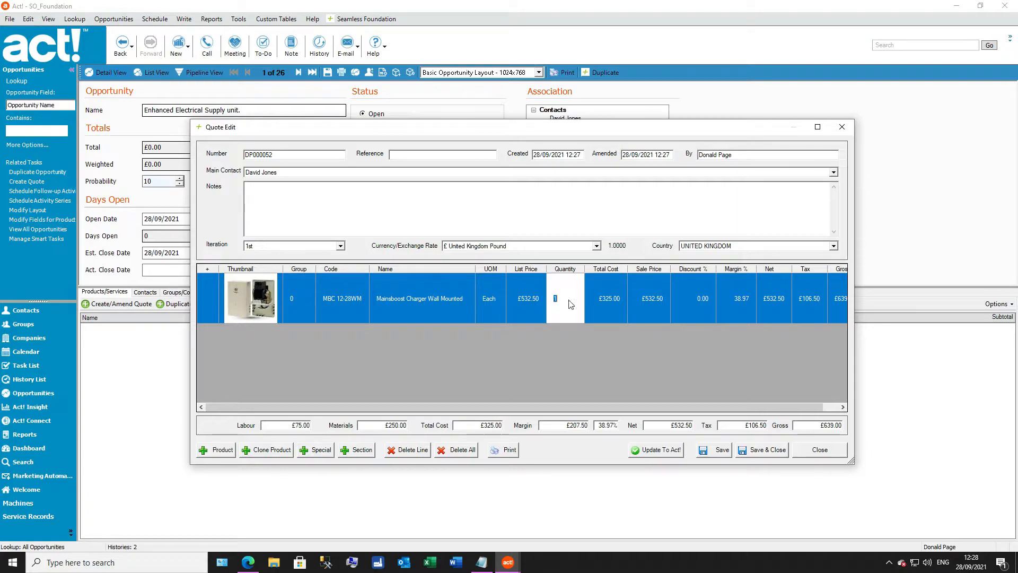
pyautogui.write('2')
pyautogui.press('Tab')
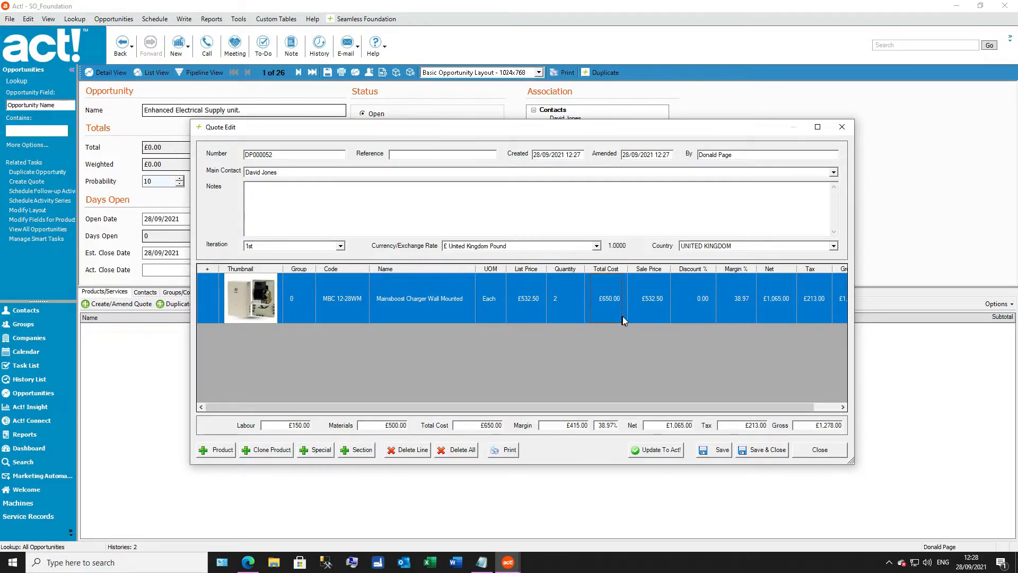
# Step: Try a sale price of £300 on the charger line, and replace it with a 25% discount
pyautogui.click(642, 312)
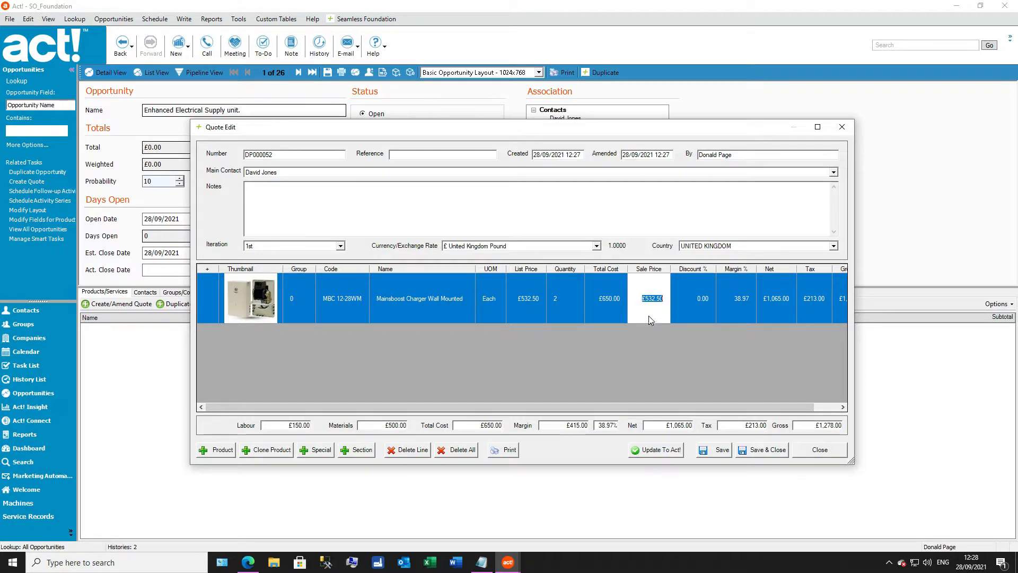
pyautogui.click(702, 305)
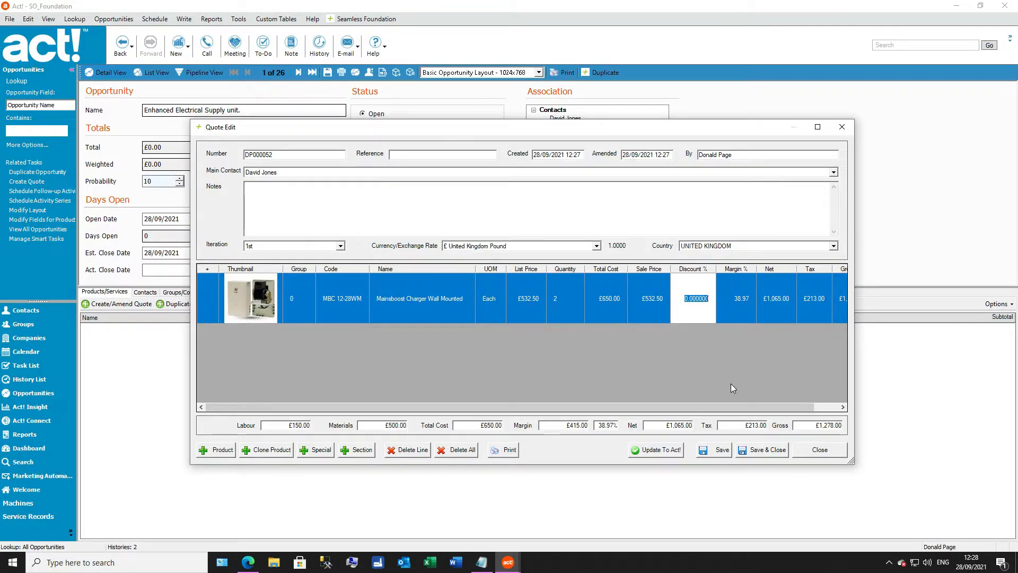
pyautogui.click(655, 307)
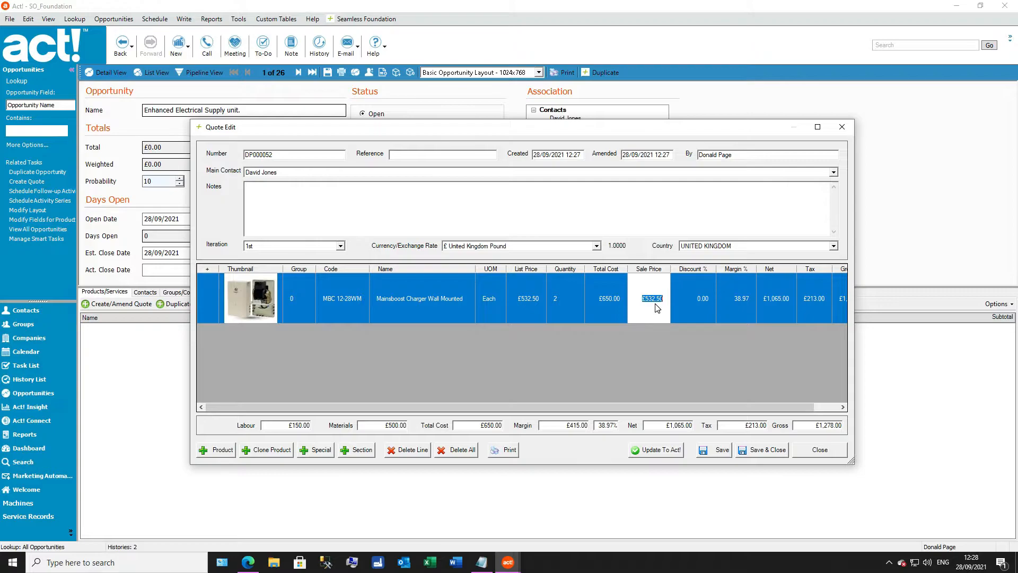
pyautogui.write('300')
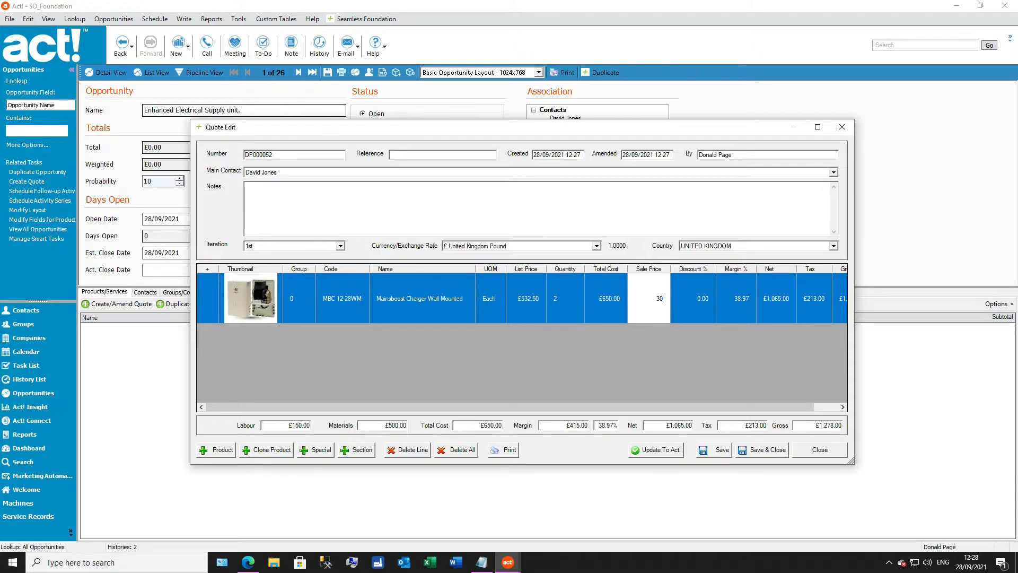
pyautogui.press('Tab')
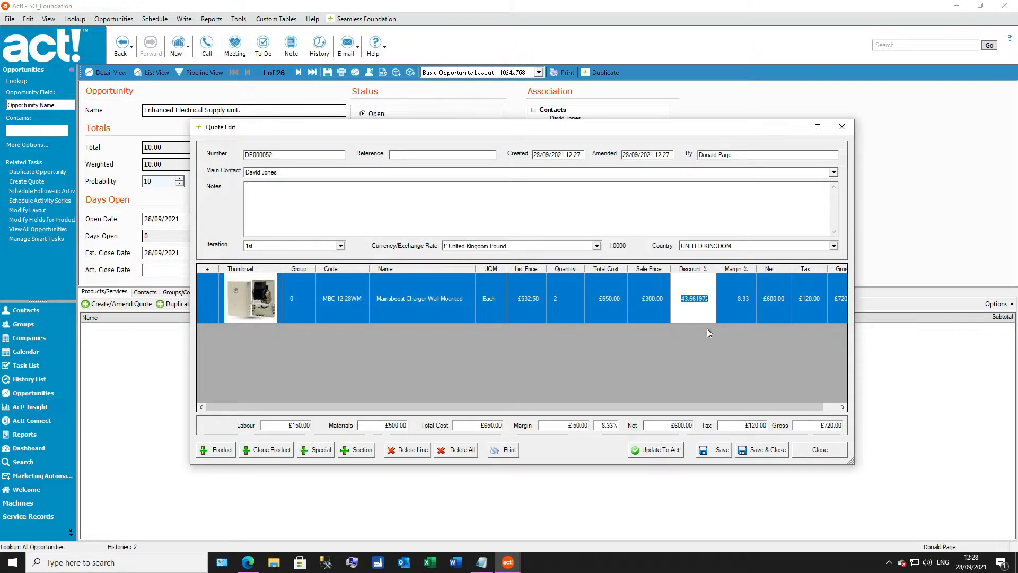
pyautogui.write('25')
pyautogui.press('Tab')
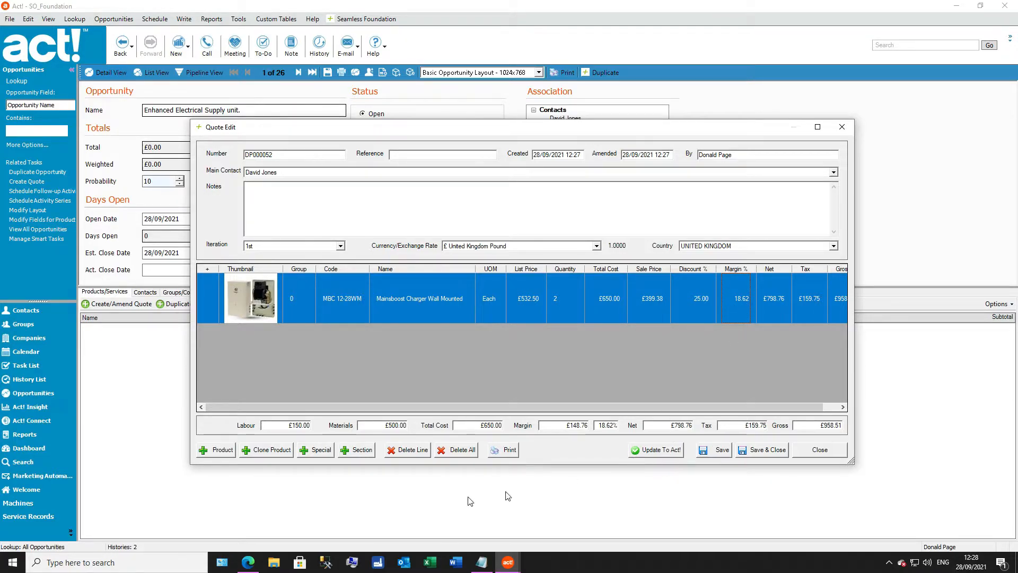
# Step: Add a section named Section1 to the quote and move the charger line into it
pyautogui.click(369, 453)
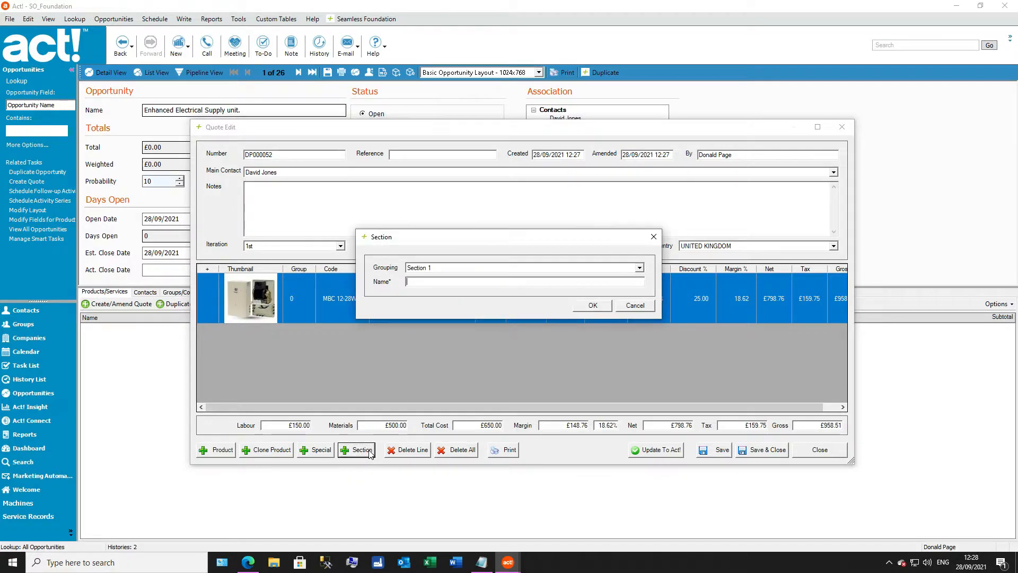
pyautogui.write('Section1')
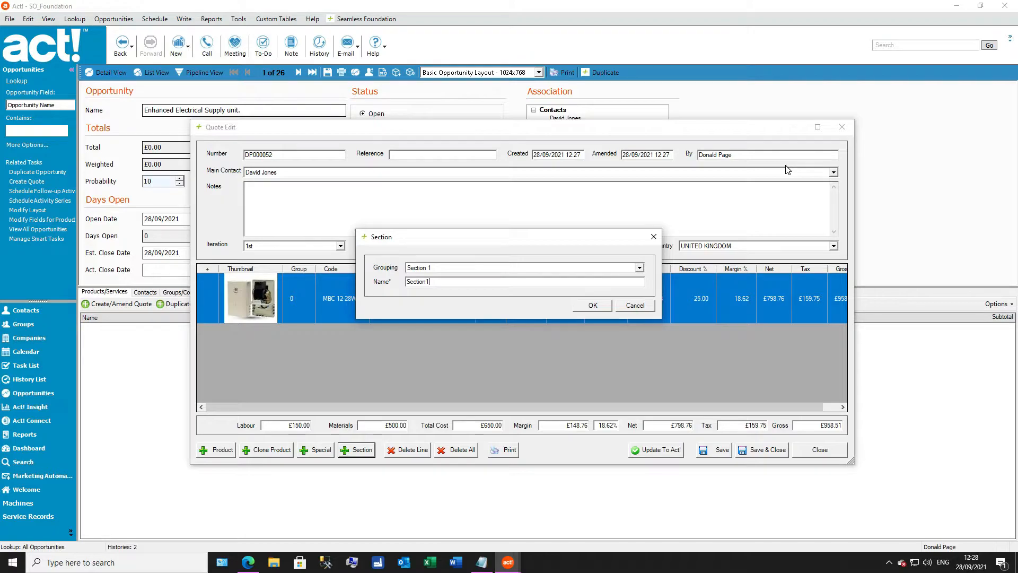
pyautogui.click(601, 308)
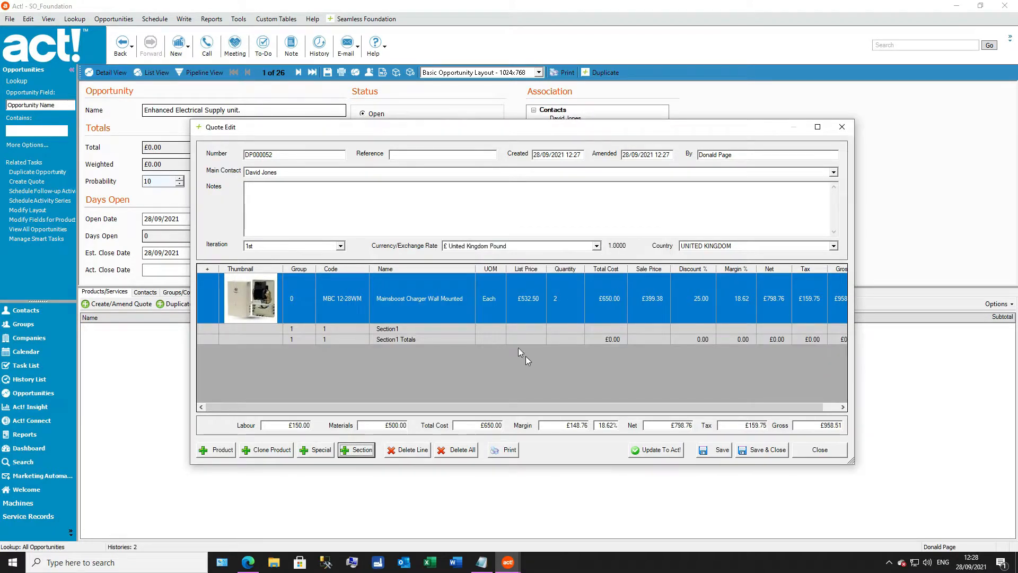
pyautogui.moveTo(450, 308); pyautogui.dragTo(447, 330)
pyautogui.click(441, 342)
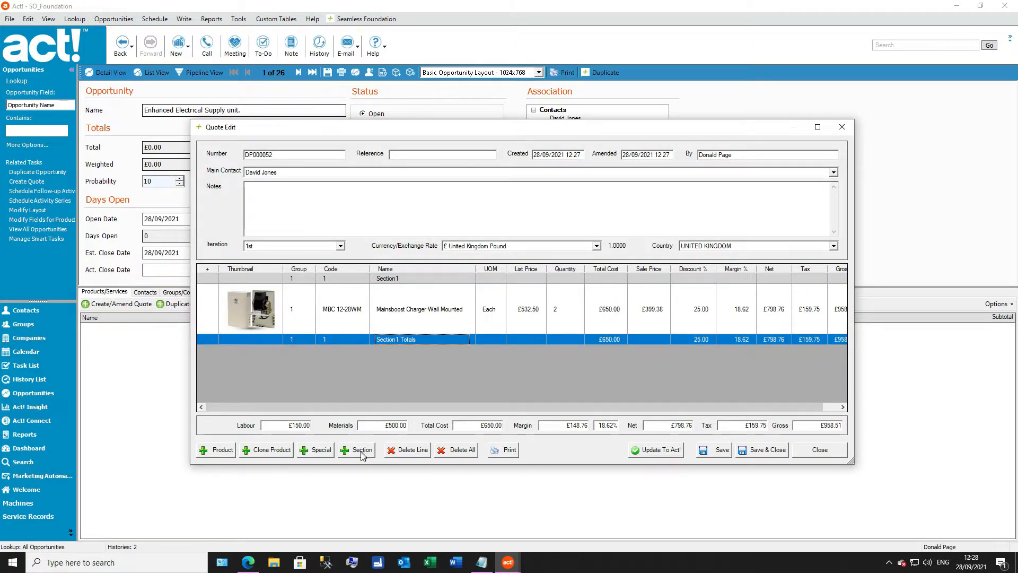
# Step: Add a second section to the quote, named Section 2
pyautogui.click(368, 449)
pyautogui.write('S')
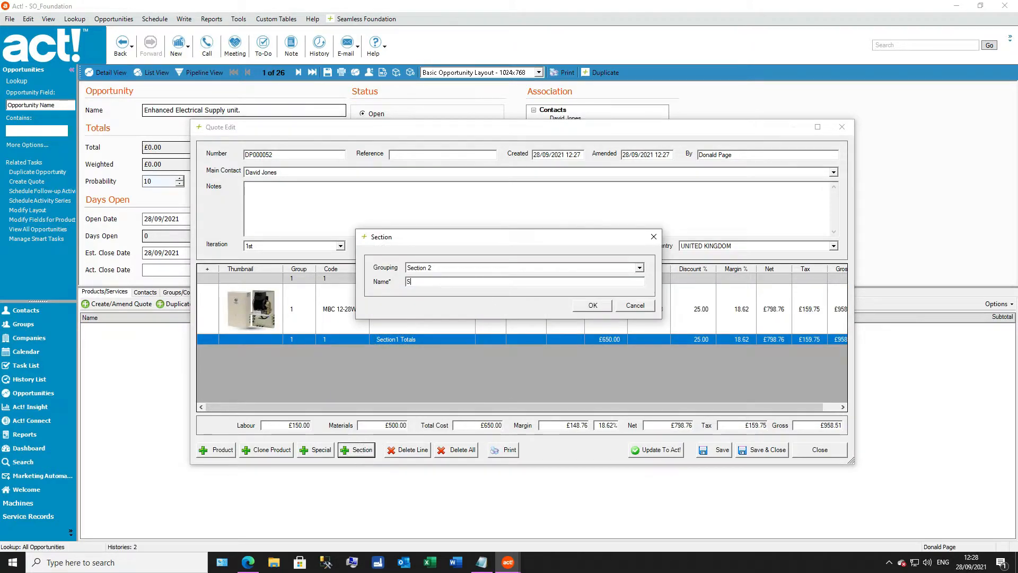
pyautogui.write('ection 2')
pyautogui.click(593, 306)
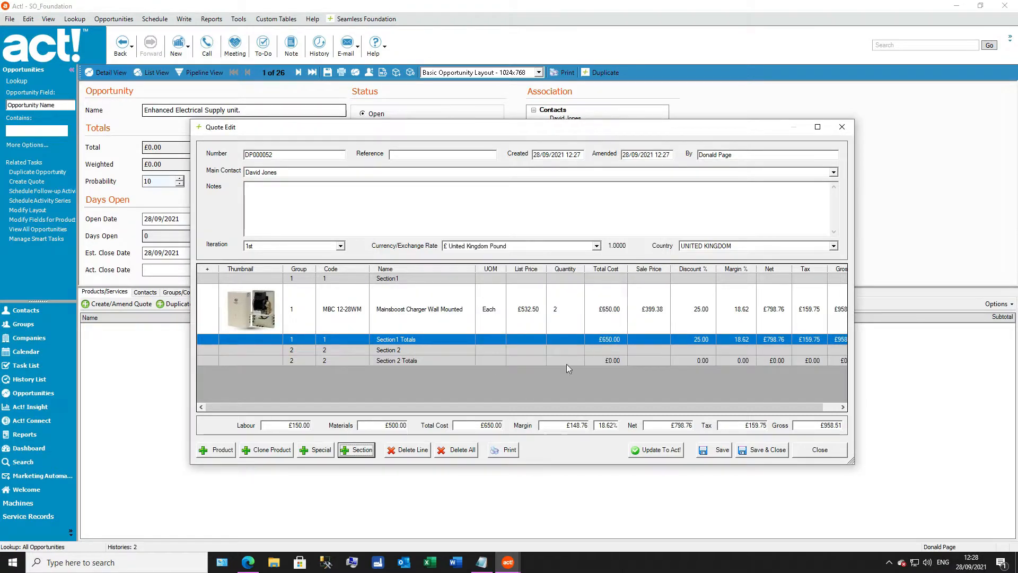
# Step: Add the Autumn Quartz 2-5mm product to the quote under Section 2
pyautogui.doubleClick(421, 352)
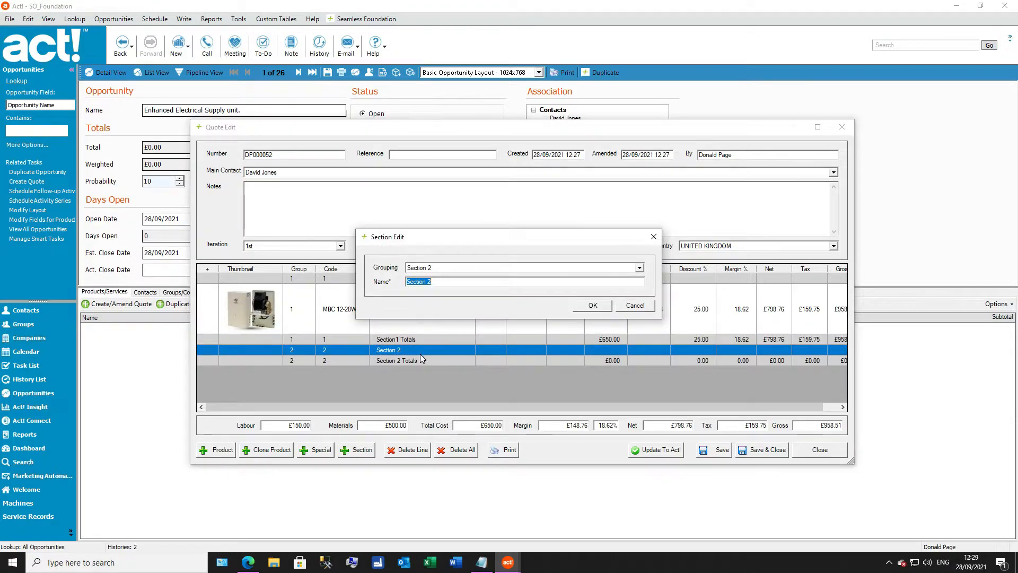
pyautogui.click(647, 304)
pyautogui.click(209, 451)
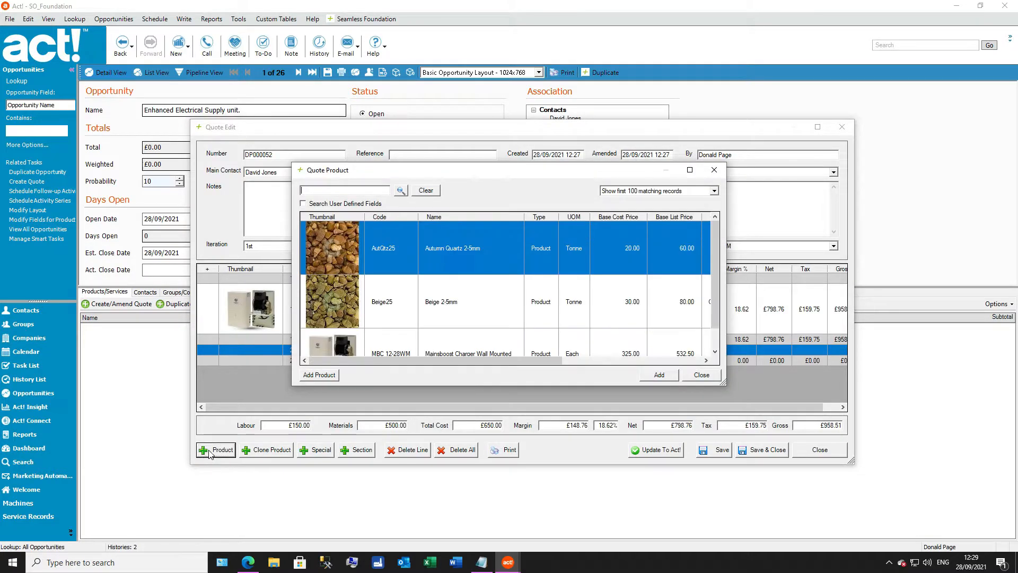
pyautogui.doubleClick(477, 248)
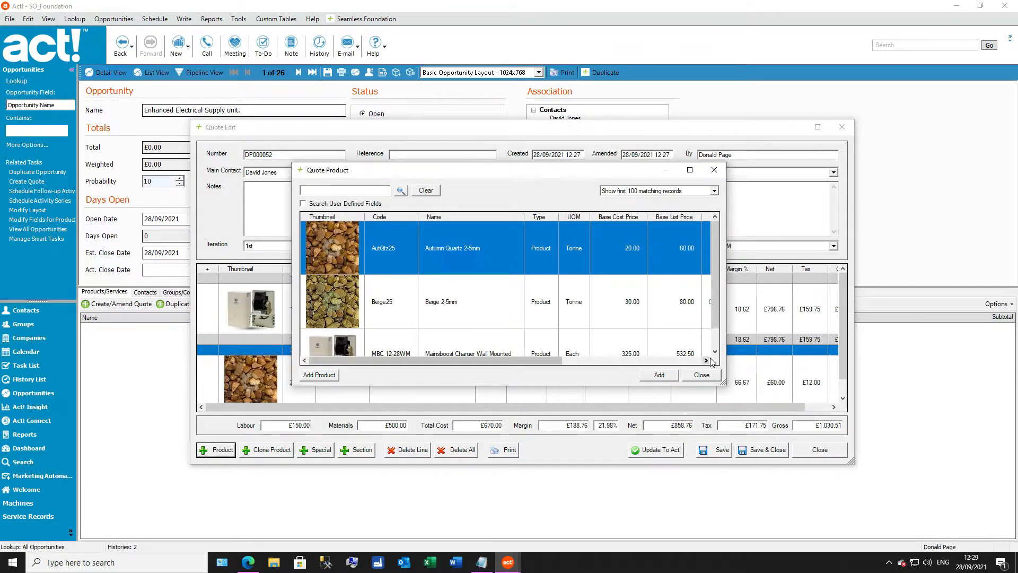
# Step: Close the product picker, then save and close the quote with its two sections
pyautogui.click(693, 376)
pyautogui.scroll(-1, 667, 323)
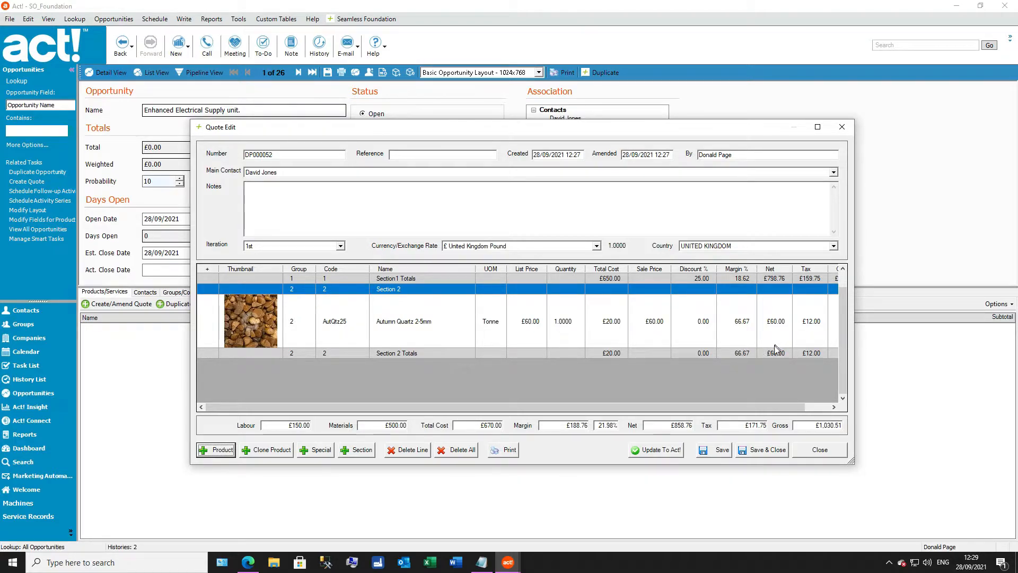
pyautogui.moveTo(844, 324); pyautogui.dragTo(844, 364)
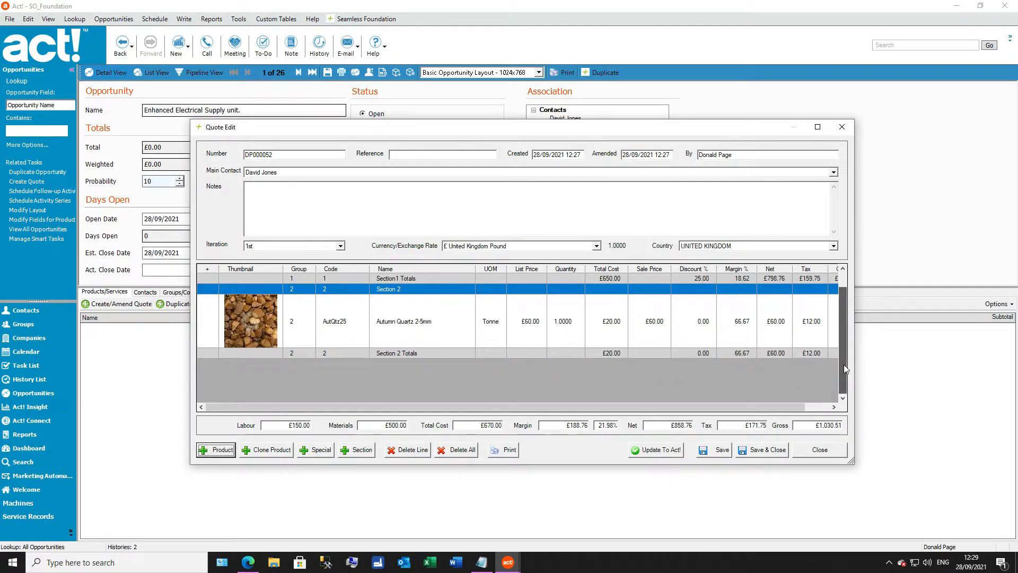
pyautogui.click(771, 453)
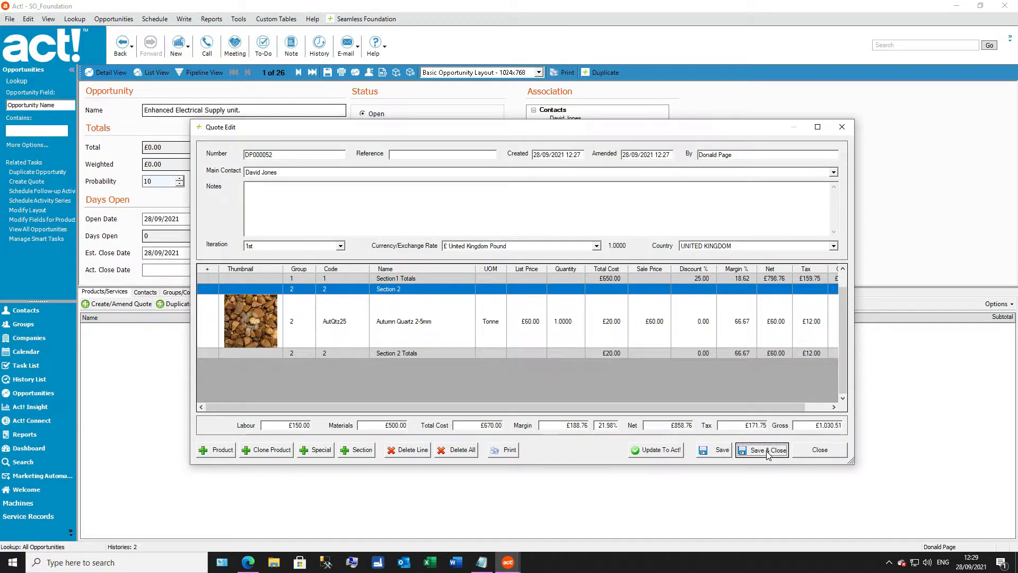
# Step: Reopen the saved quote and update the Act! opportunity with its product lines
pyautogui.click(114, 304)
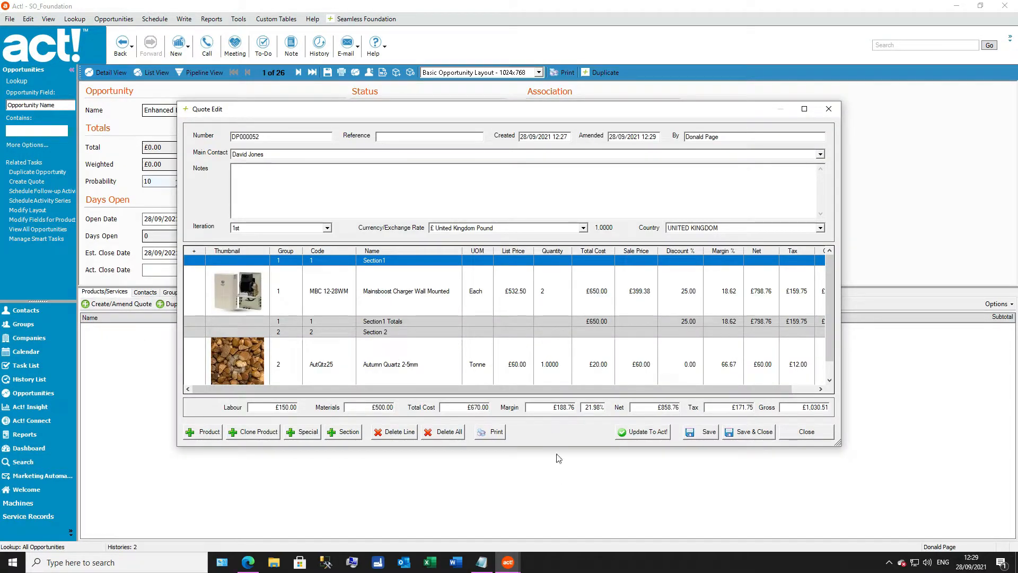
pyautogui.click(645, 431)
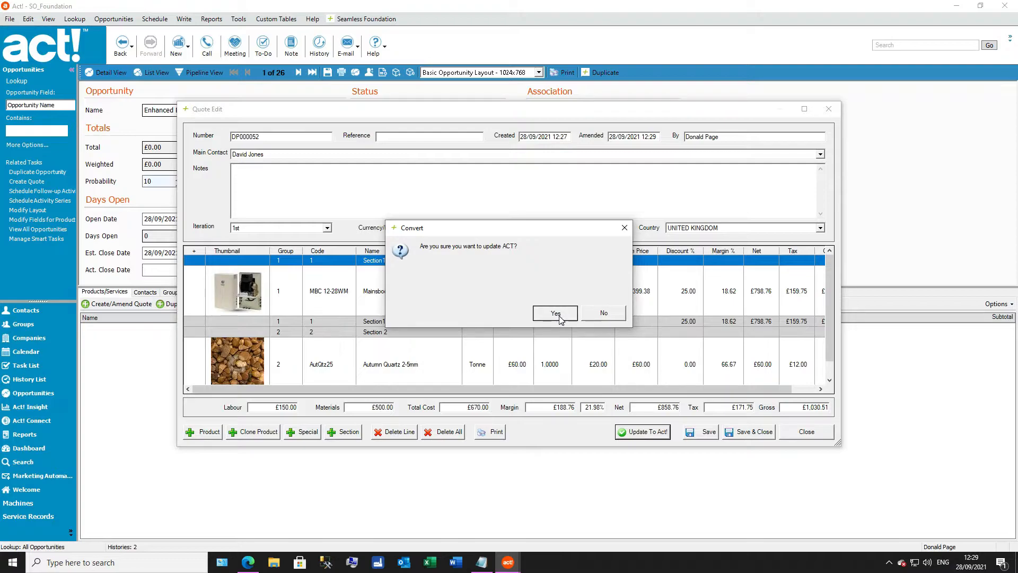
pyautogui.click(557, 316)
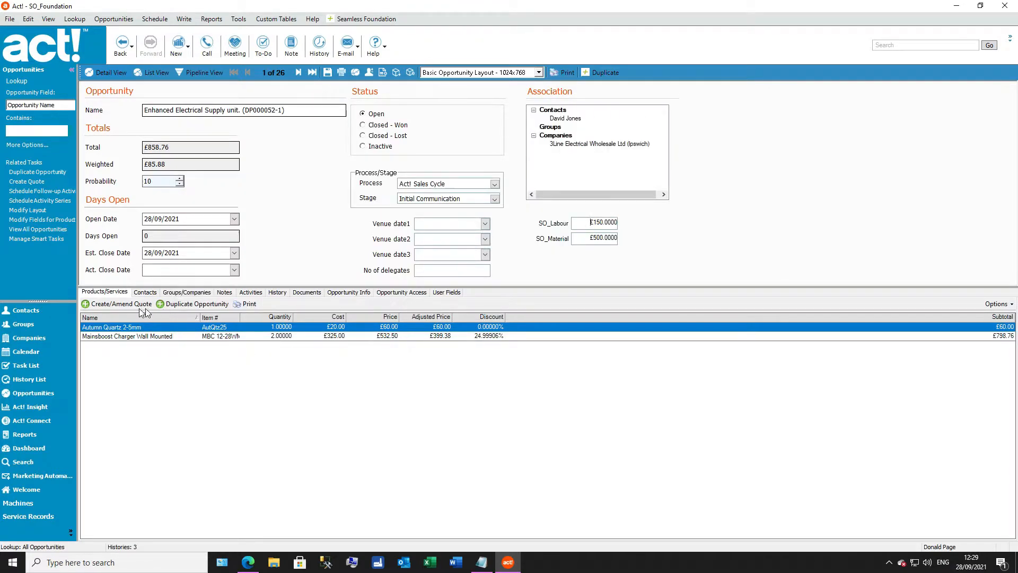
# Step: Open the Seamless Foundation quote settings and review the opportunity and opportunity product field linking
pyautogui.click(361, 20)
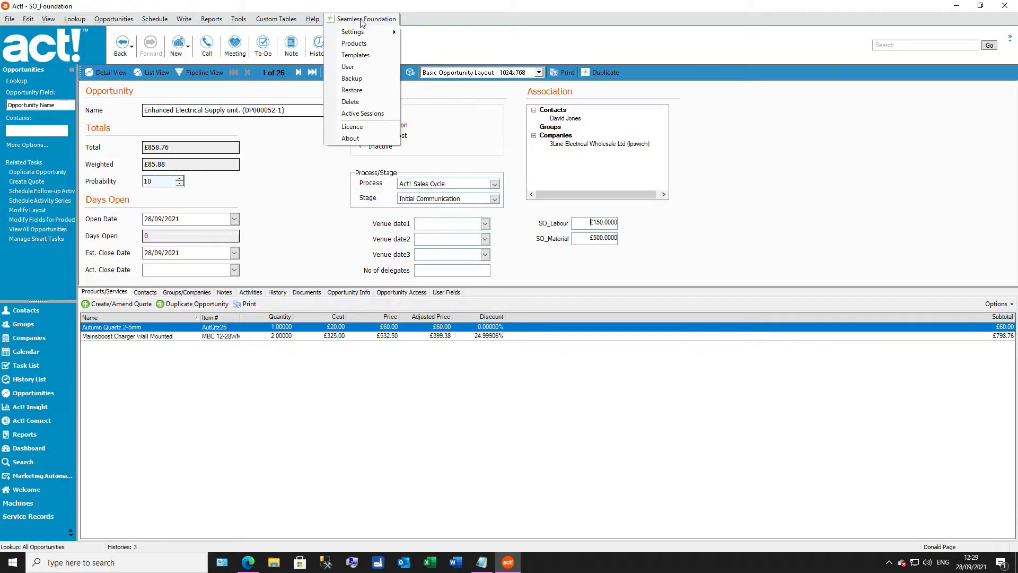
pyautogui.moveTo(363, 35)
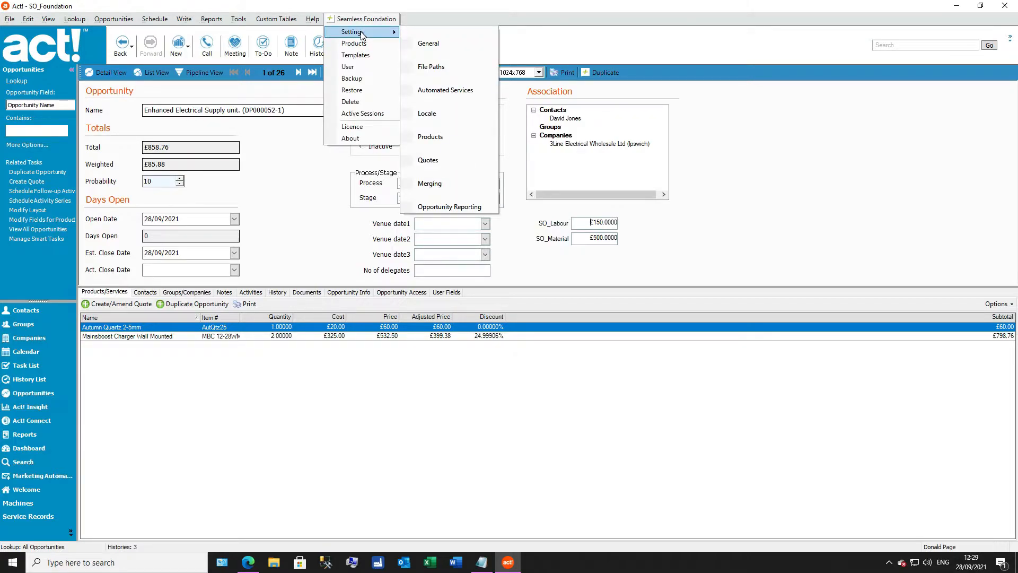
pyautogui.click(440, 164)
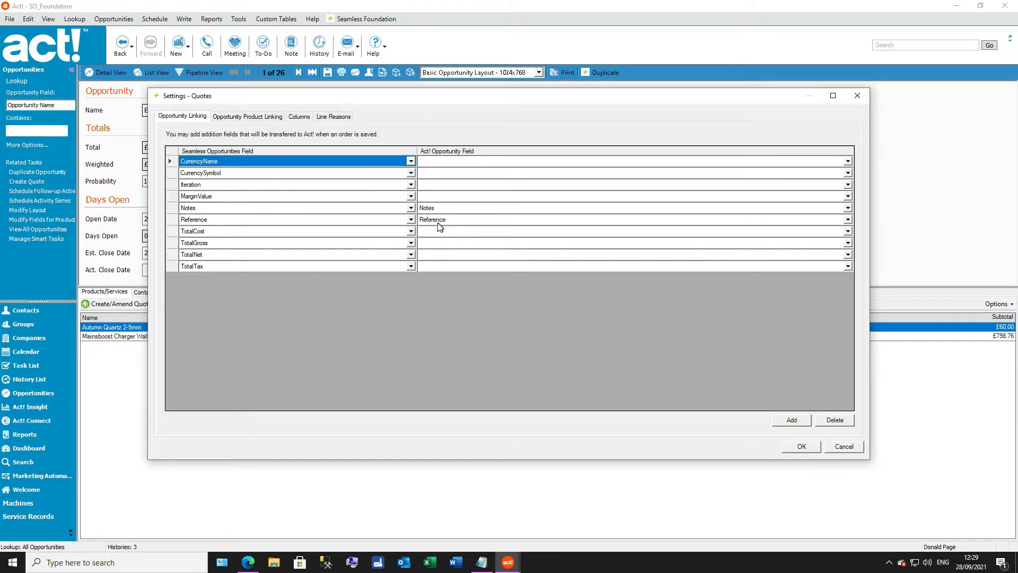
pyautogui.click(268, 116)
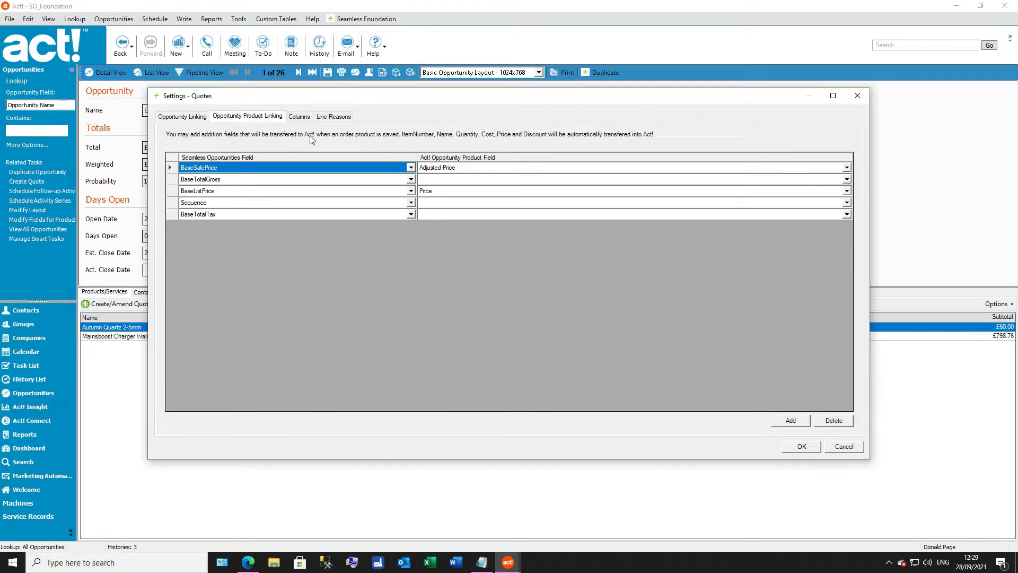
# Step: Include the Active column in the quote screen and place it first in the column order
pyautogui.click(299, 116)
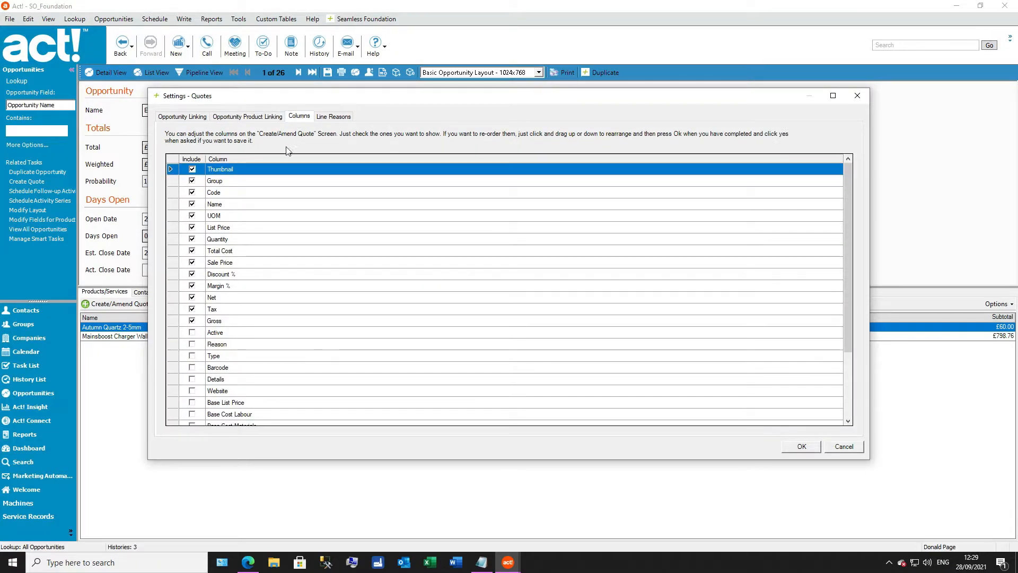
pyautogui.click(237, 334)
pyautogui.click(192, 333)
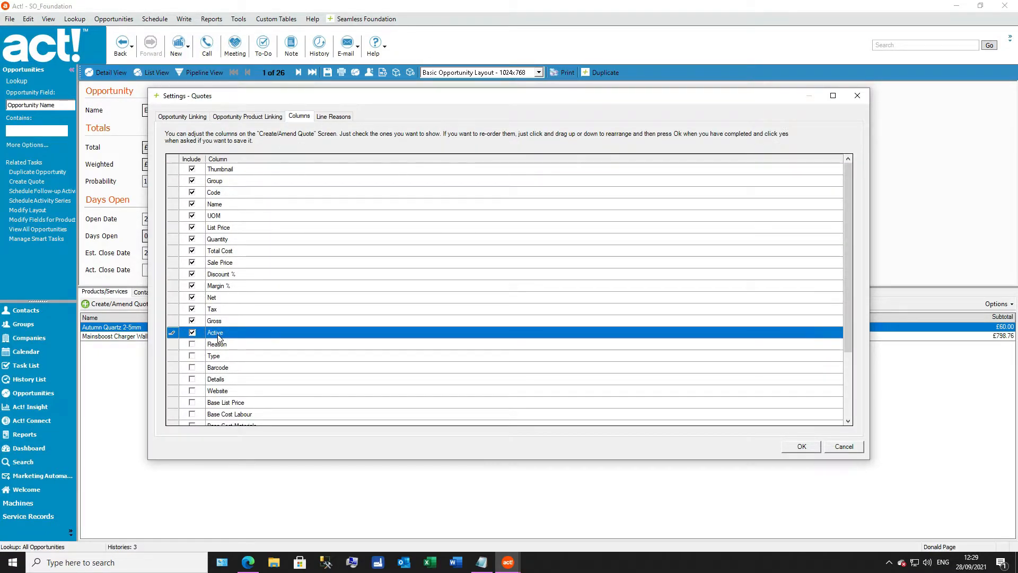
pyautogui.moveTo(231, 169); pyautogui.dragTo(231, 168)
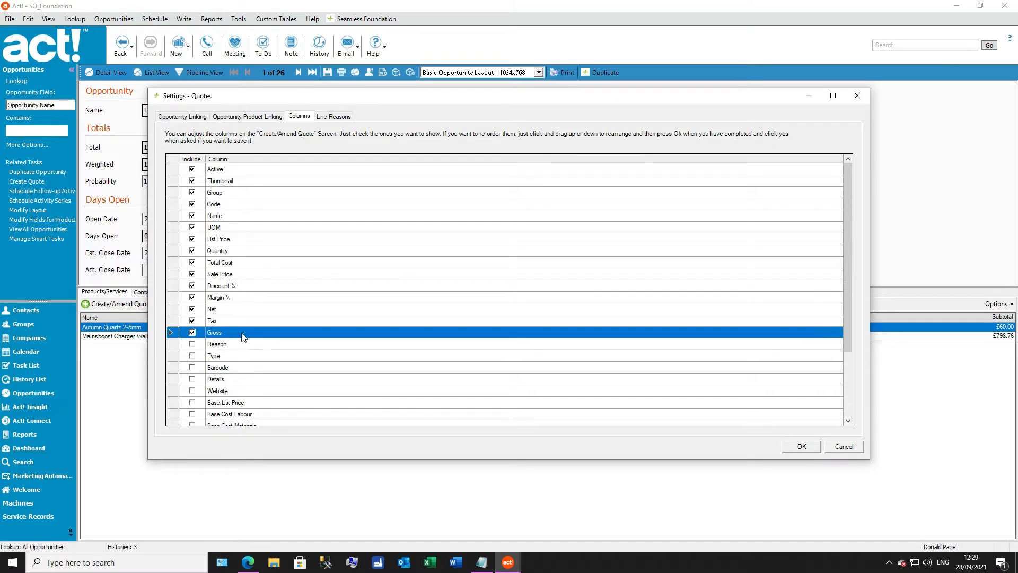
# Step: View the line reasons and save the changes to the quote settings
pyautogui.click(334, 116)
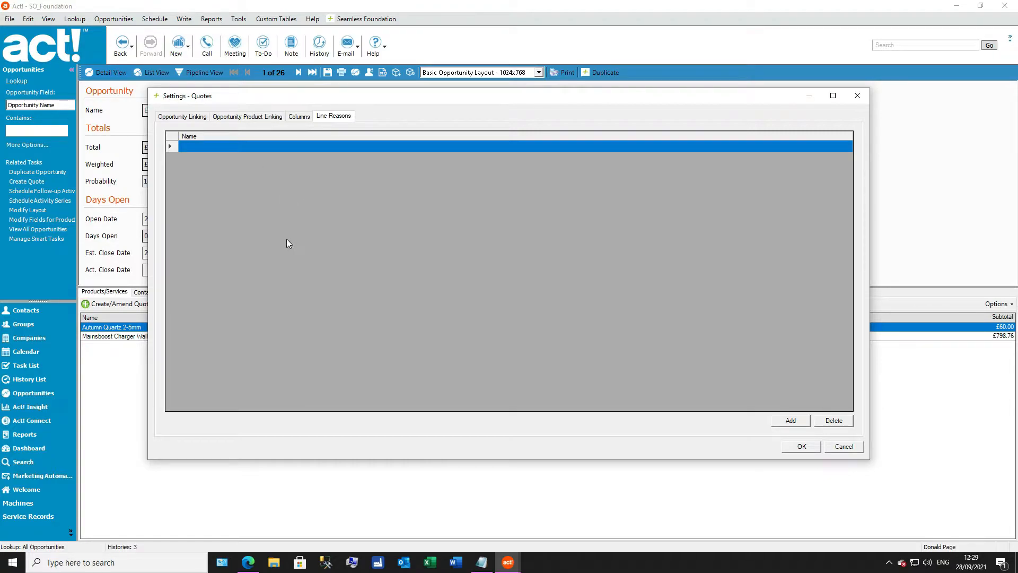
pyautogui.click(799, 447)
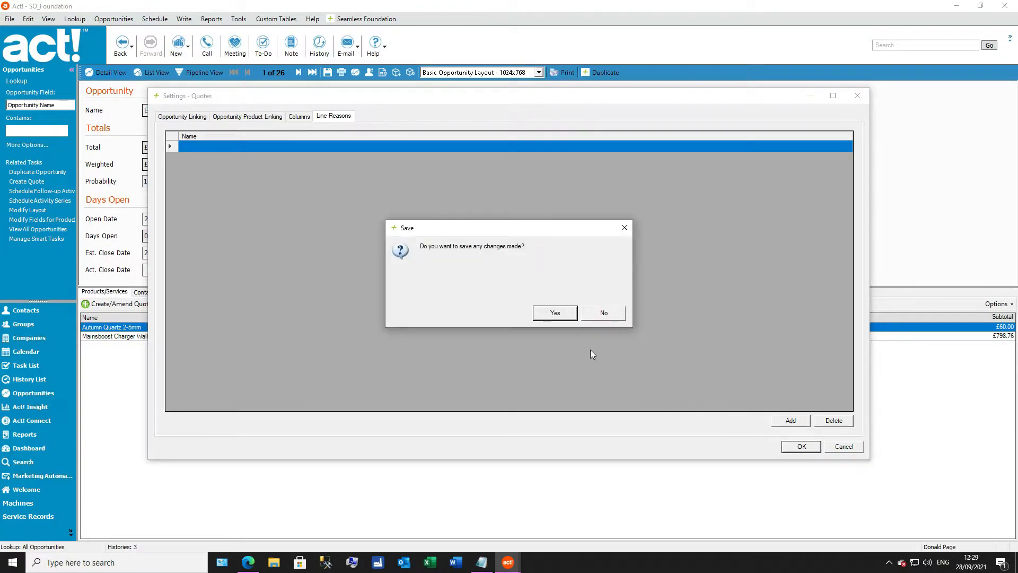
pyautogui.click(562, 314)
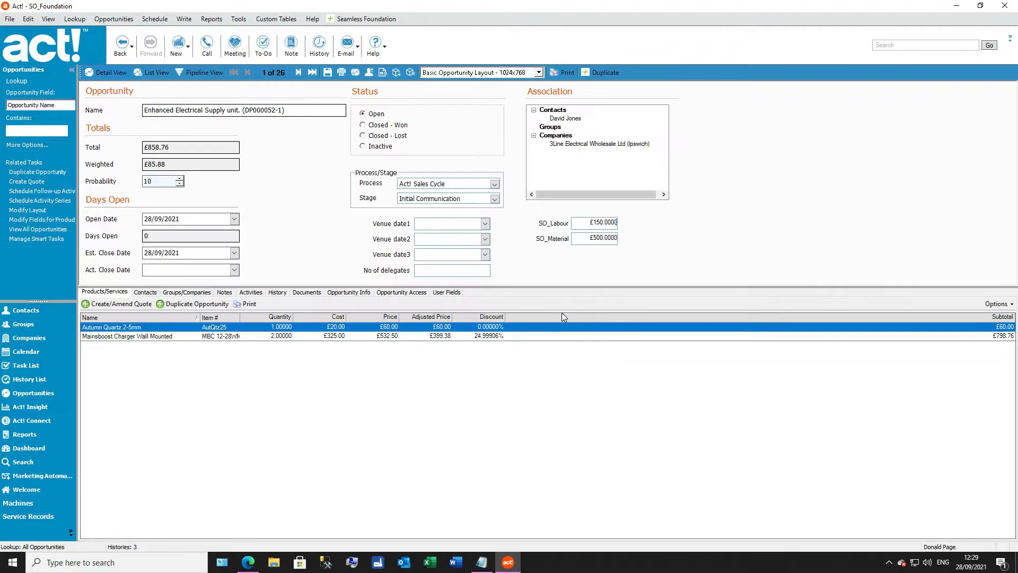
# Step: Reopen the opportunity's quote, enlarge its window to show every line, and select the net total
pyautogui.click(138, 306)
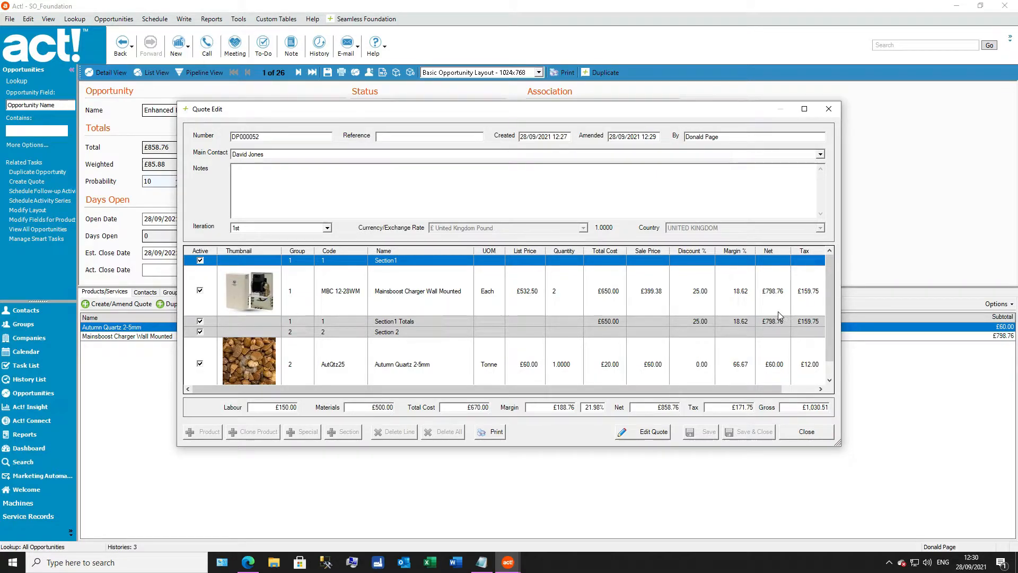
pyautogui.moveTo(795, 448); pyautogui.dragTo(795, 522)
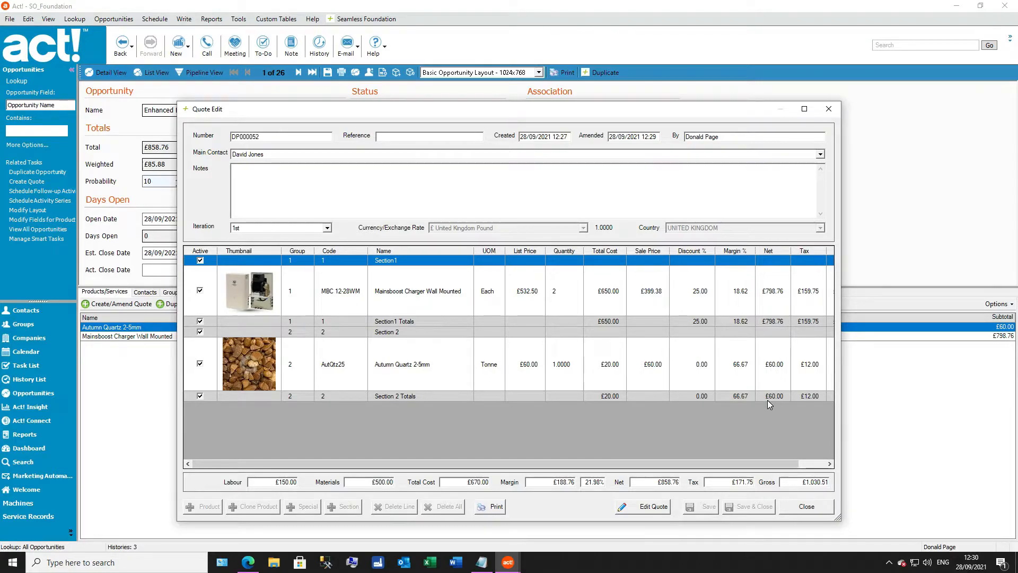
pyautogui.moveTo(658, 481); pyautogui.dragTo(676, 481)
# Step: Start editing the quote as a new iteration and make Section 2 inactive
pyautogui.click(201, 332)
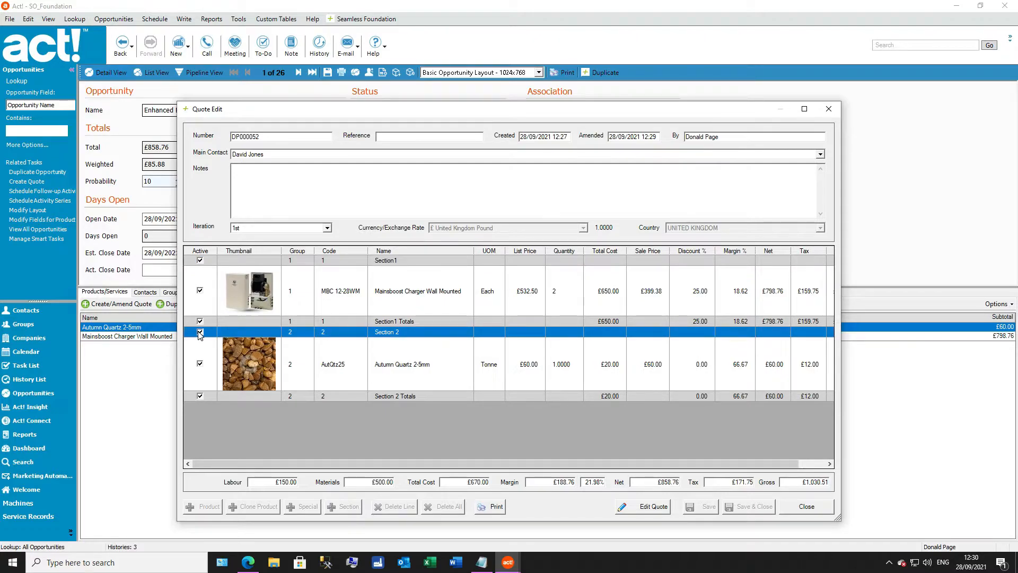
pyautogui.click(653, 508)
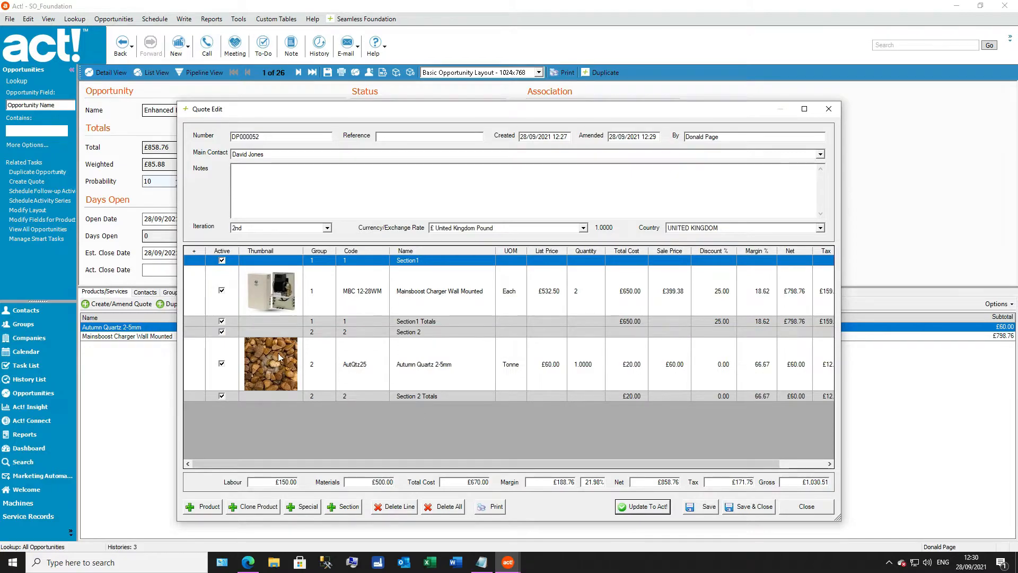
pyautogui.click(221, 332)
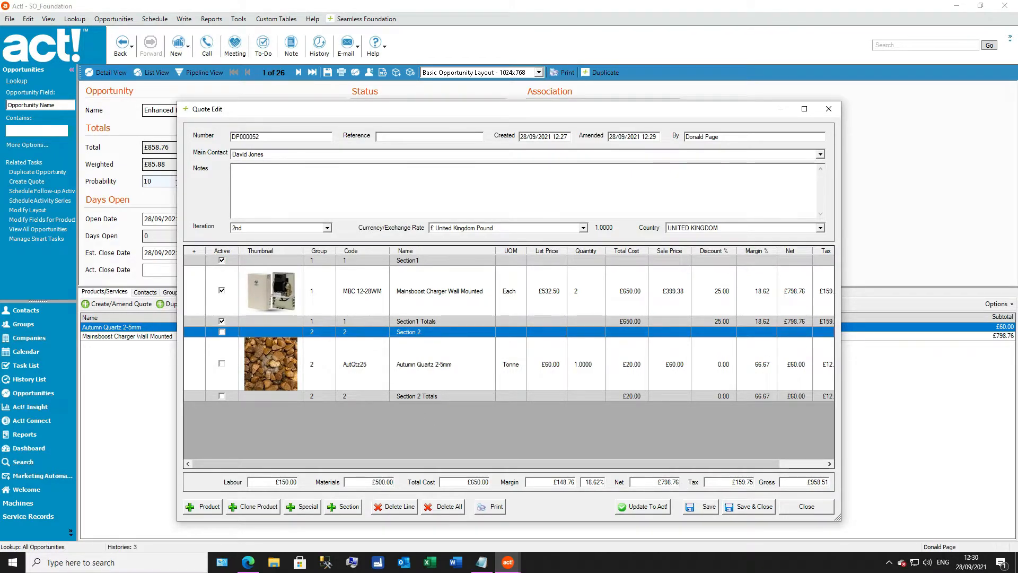
# Step: Check the net total in the widened quote window and update the Act! opportunity with the 2nd iteration
pyautogui.moveTo(658, 482); pyautogui.dragTo(679, 482)
pyautogui.moveTo(844, 329); pyautogui.dragTo(952, 329)
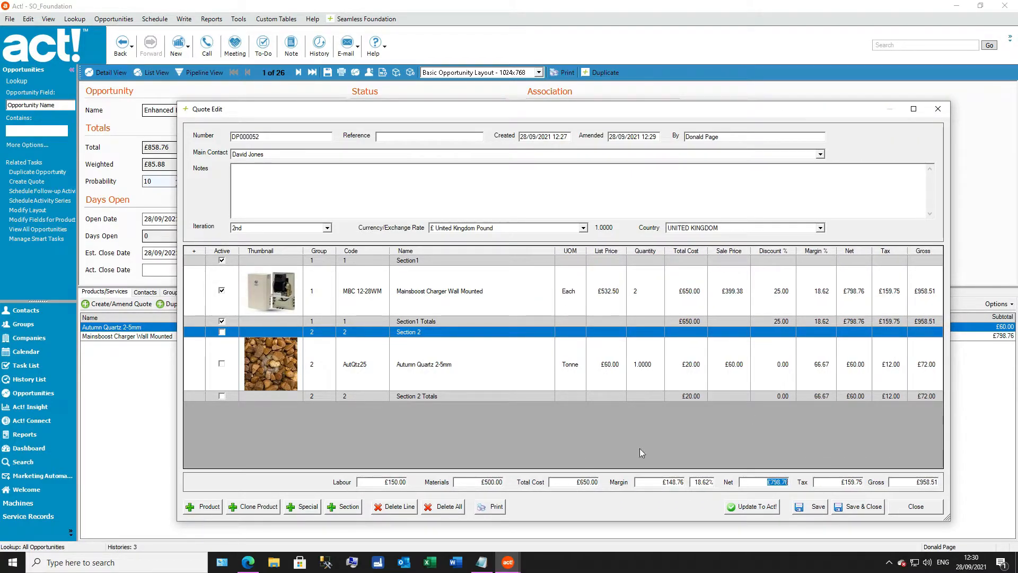
pyautogui.click(751, 506)
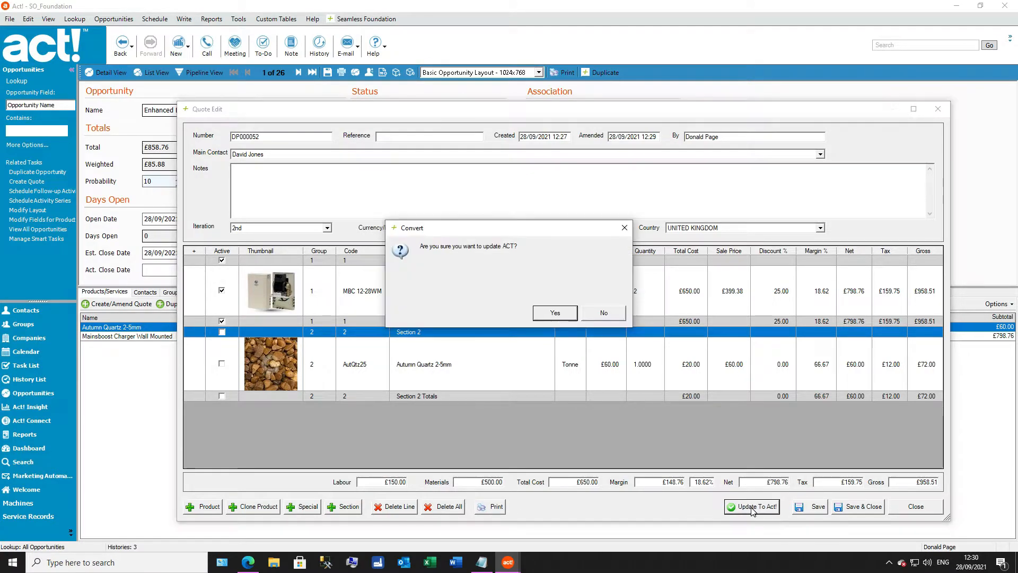
pyautogui.click(555, 316)
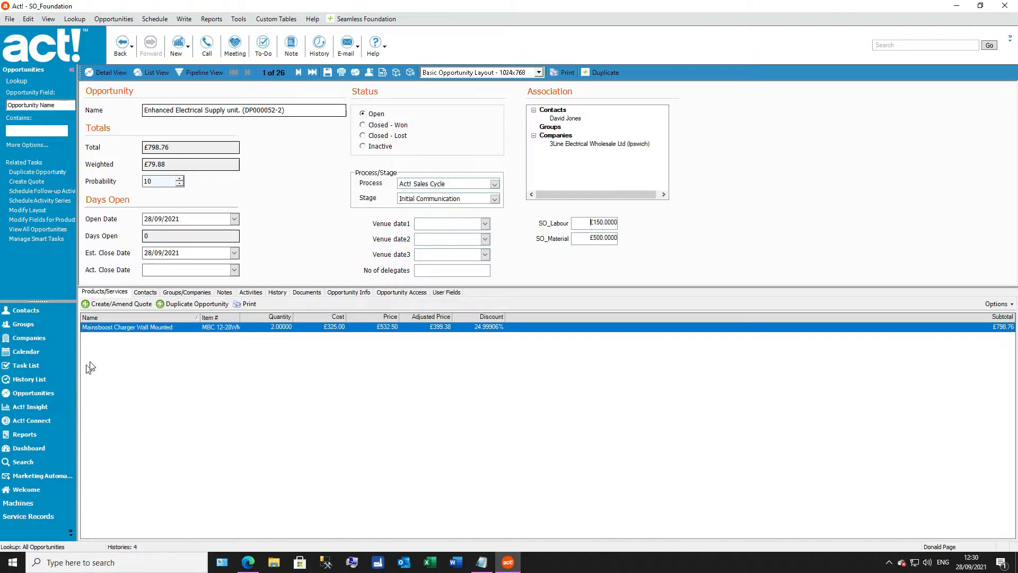
# Step: Reopen the quote for editing as the 3rd iteration and maximise its window
pyautogui.click(125, 305)
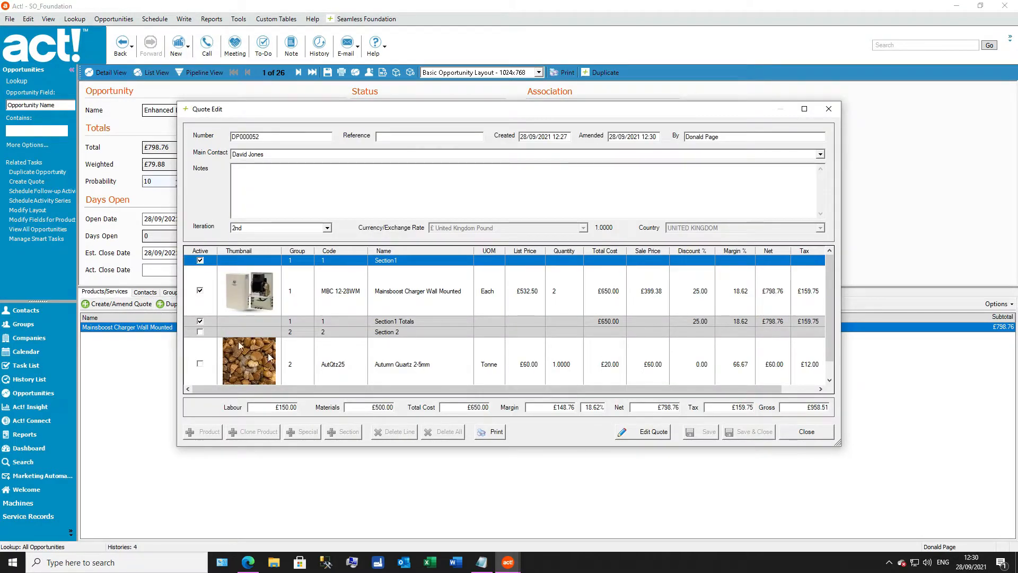
pyautogui.click(654, 431)
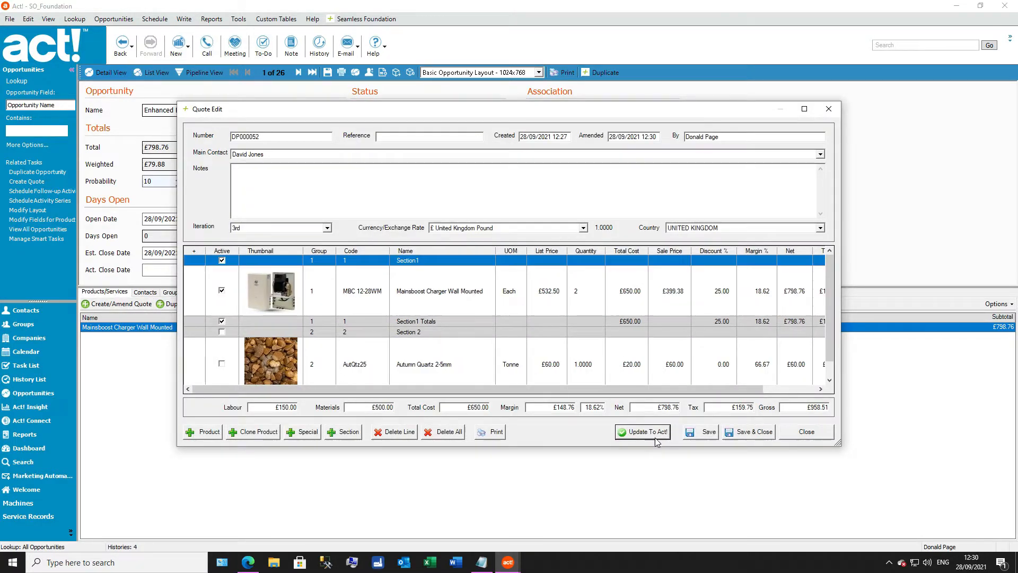
pyautogui.click(805, 108)
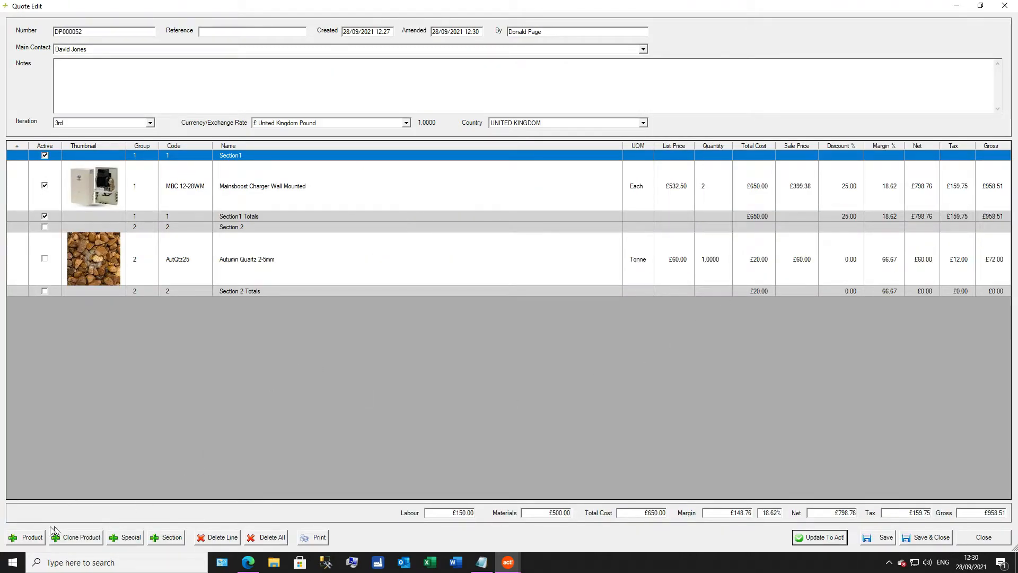
# Step: View the details of the Mainsboost Charger line in Section1 and close them without changes
pyautogui.click(290, 195)
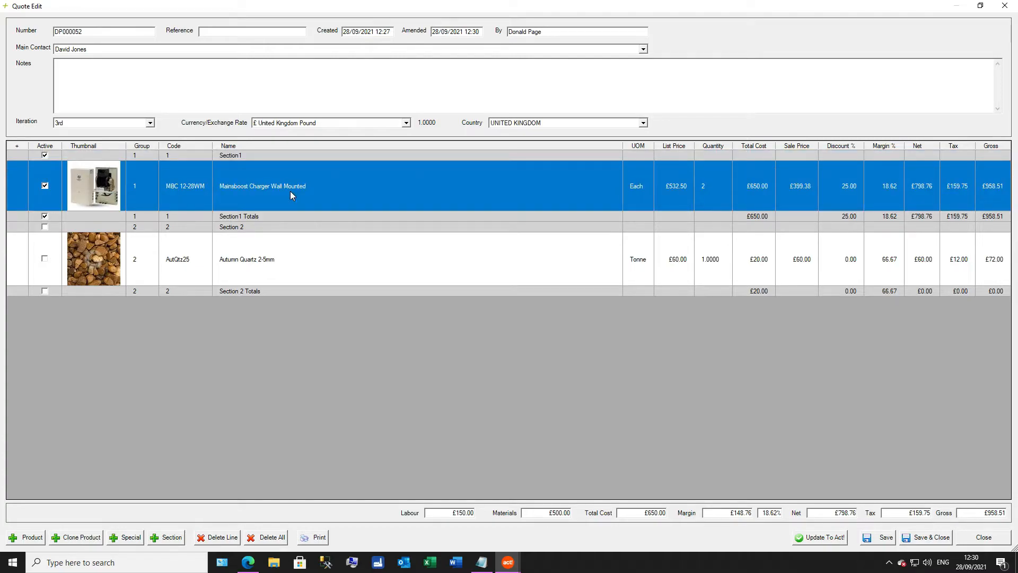
pyautogui.doubleClick(291, 195)
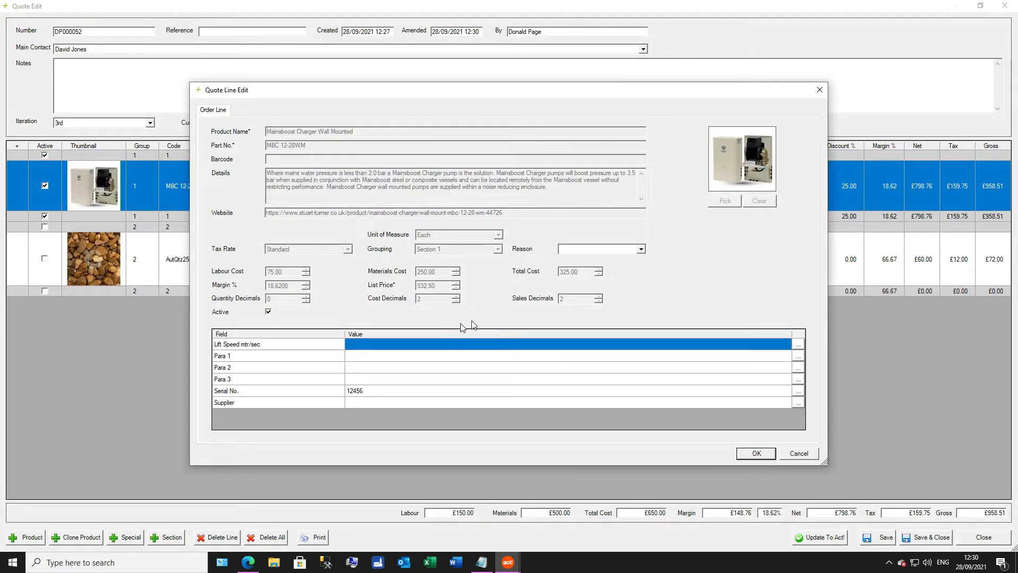
pyautogui.click(809, 454)
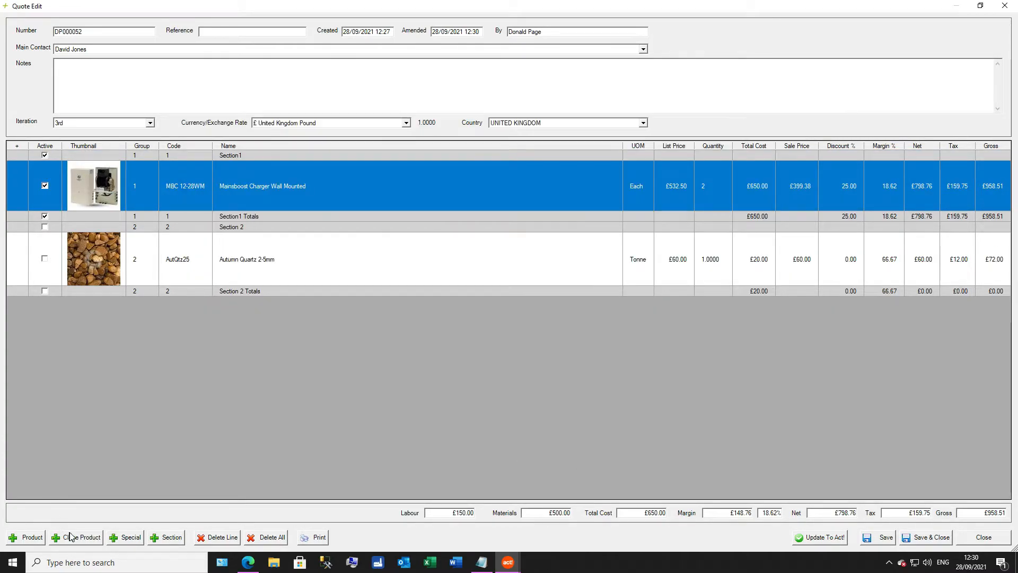
# Step: Add Mainsboost Charger Wall Mounted to Section 2 of the quote as a cloned product
pyautogui.click(333, 274)
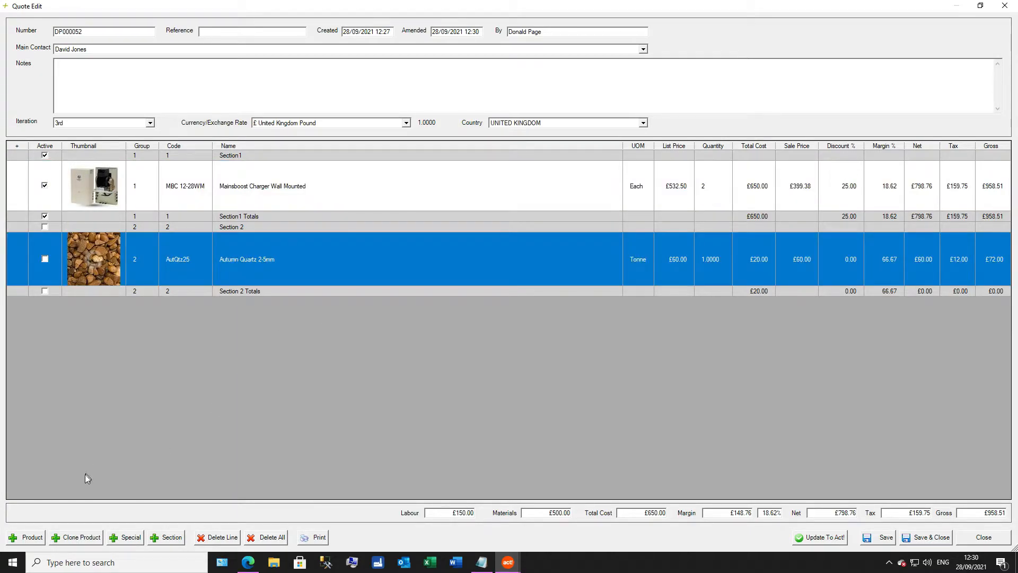
pyautogui.click(78, 538)
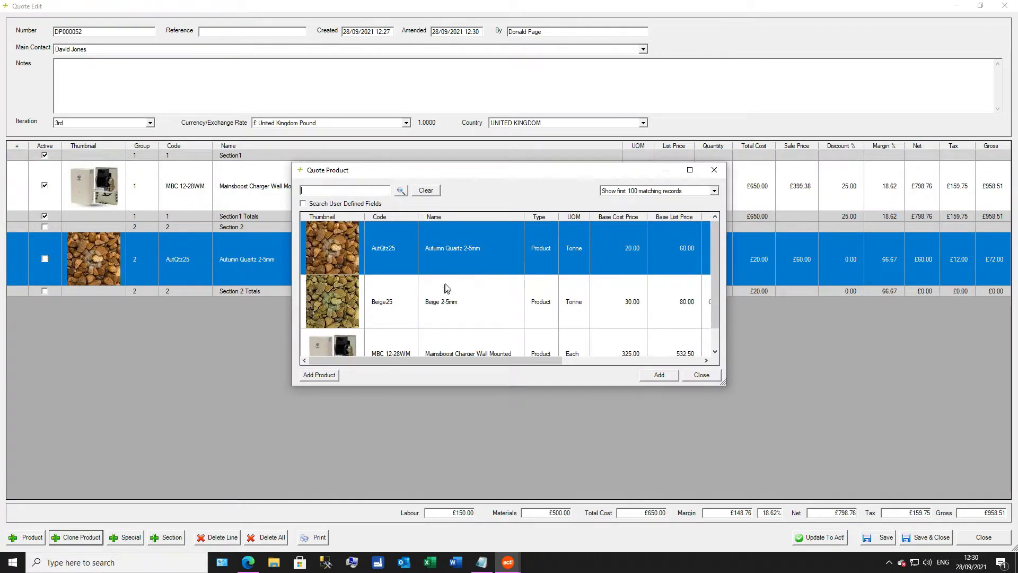
pyautogui.click(464, 353)
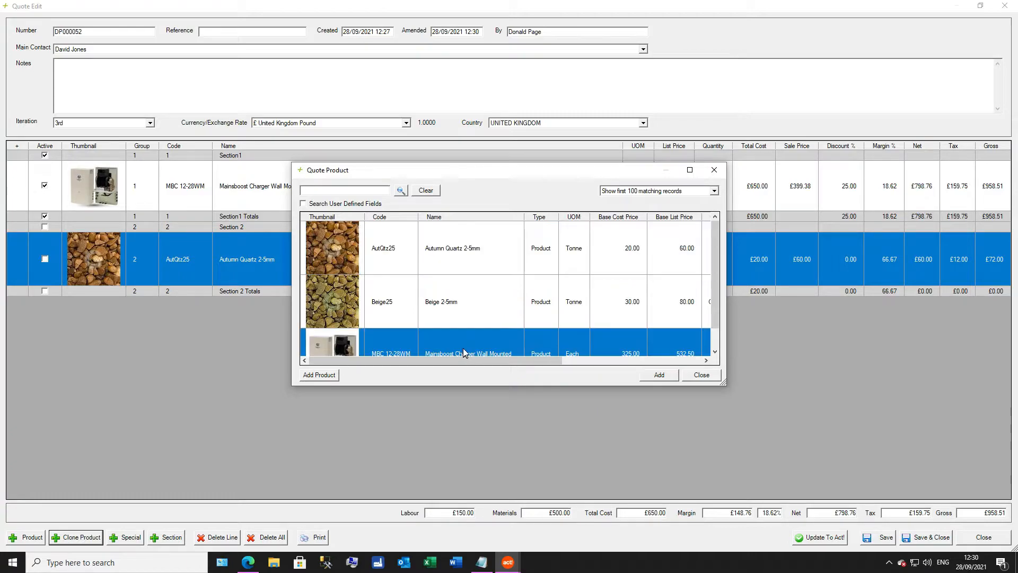
pyautogui.doubleClick(463, 352)
pyautogui.click(700, 375)
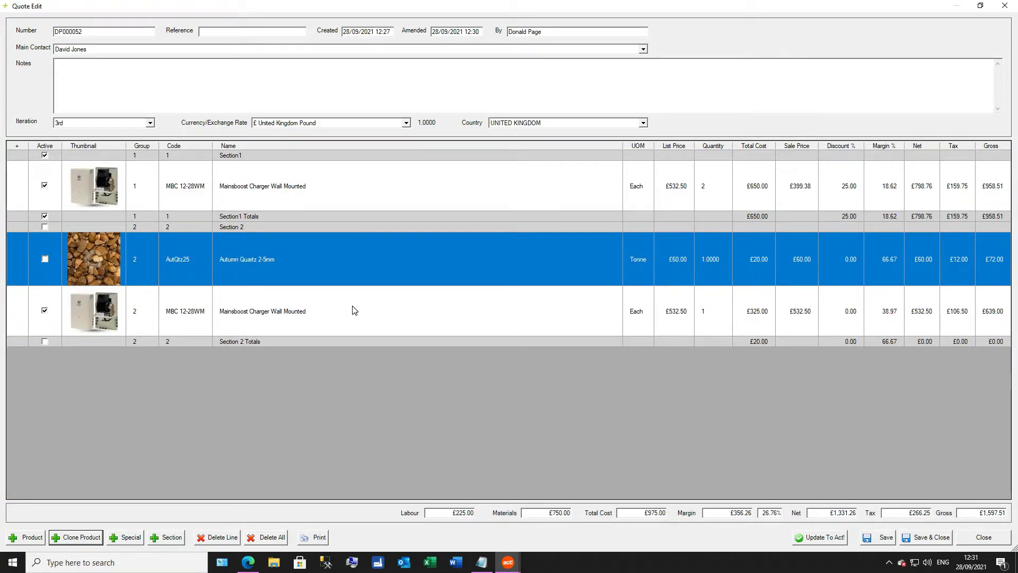
# Step: Set the list price of the cloned Mainsboost Charger Wall Mounted line in Section 2 to 600
pyautogui.click(352, 308)
pyautogui.rightClick(352, 307)
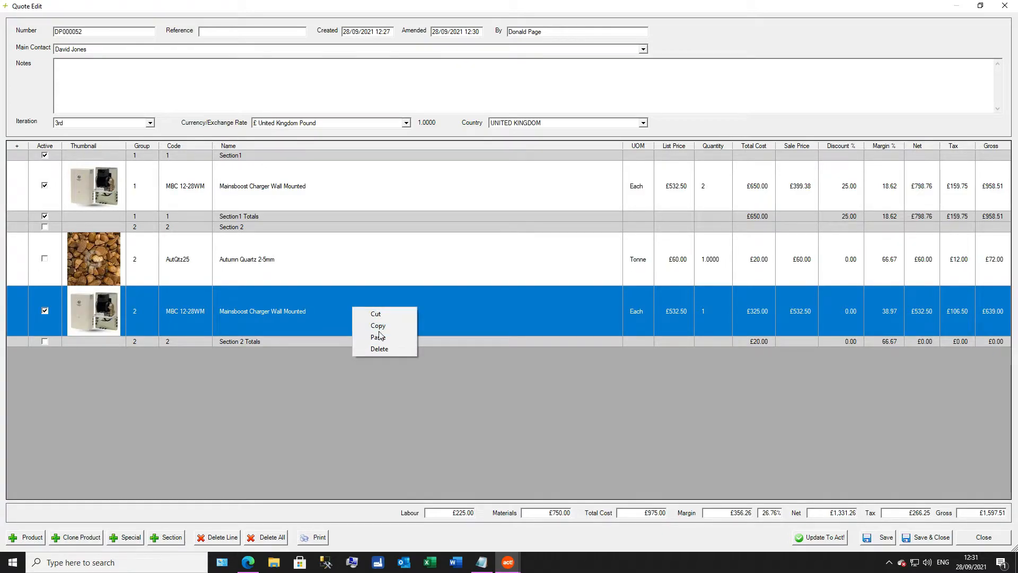
pyautogui.click(326, 318)
pyautogui.doubleClick(324, 313)
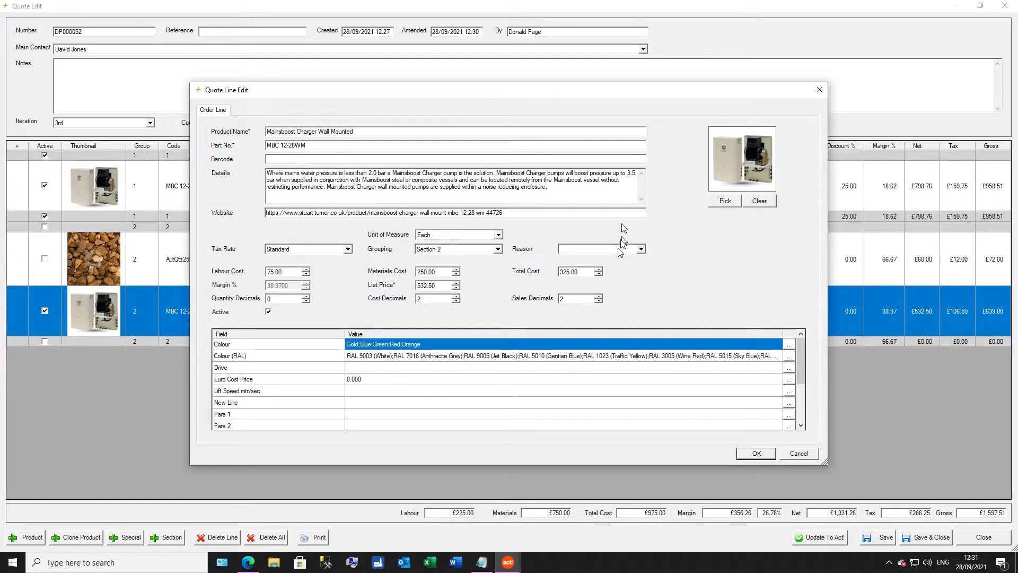
pyautogui.click(424, 286)
pyautogui.write('600')
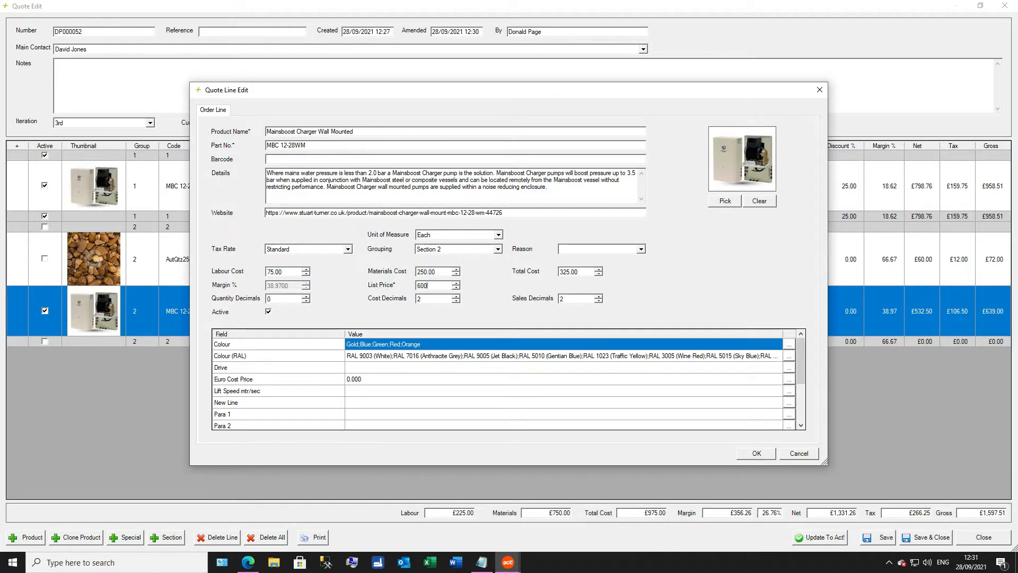
# Step: Rename the line Mainsboost Charger Wall Mounted - Special, give it part number MBC 12-28WM-S and accept the changes
pyautogui.click(365, 132)
pyautogui.write('- Special')
pyautogui.press('Tab')
pyautogui.click(756, 454)
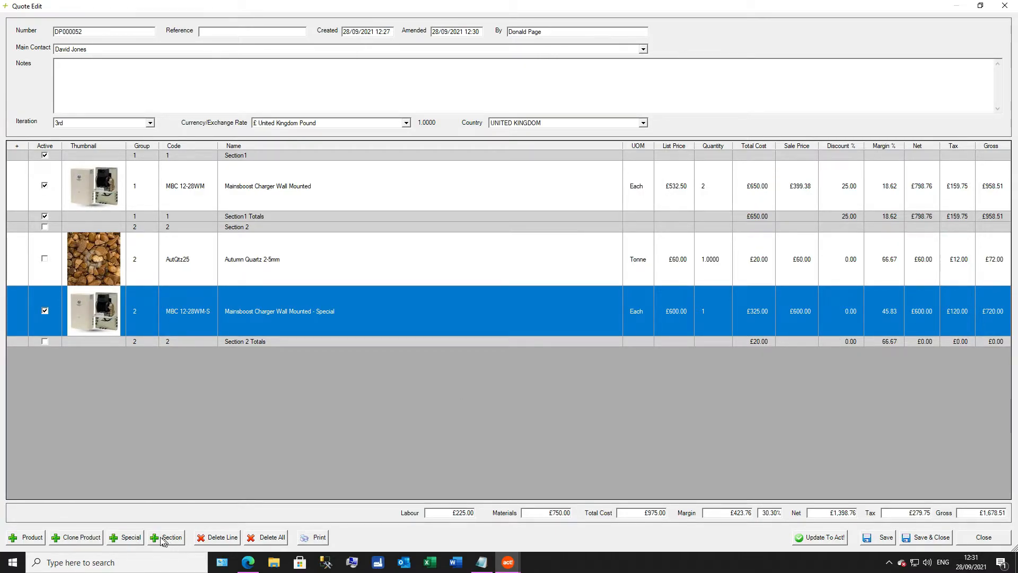
# Step: View the blank form for a special product without adding a line, and back out of updating Act!
pyautogui.click(127, 538)
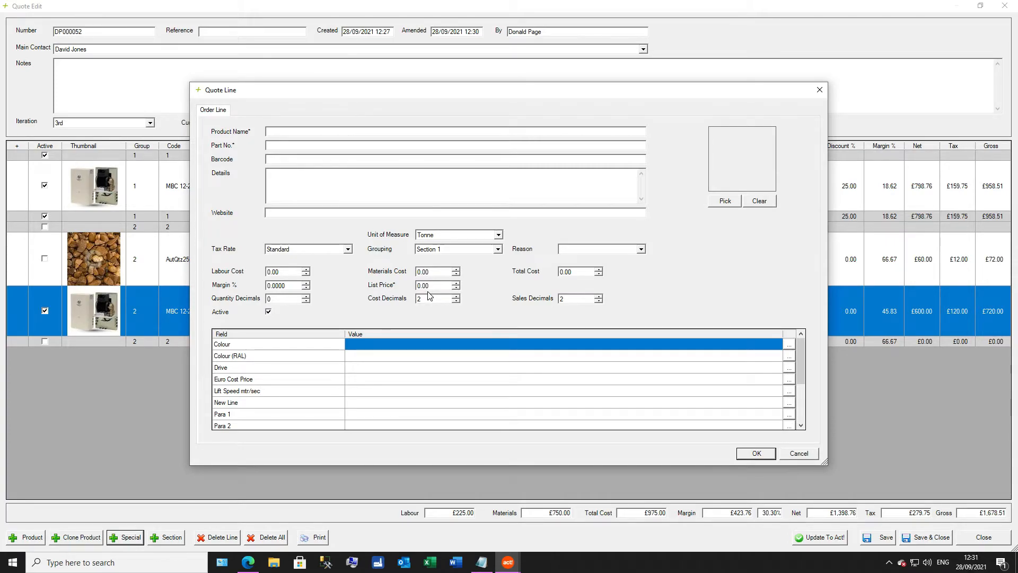
pyautogui.click(805, 455)
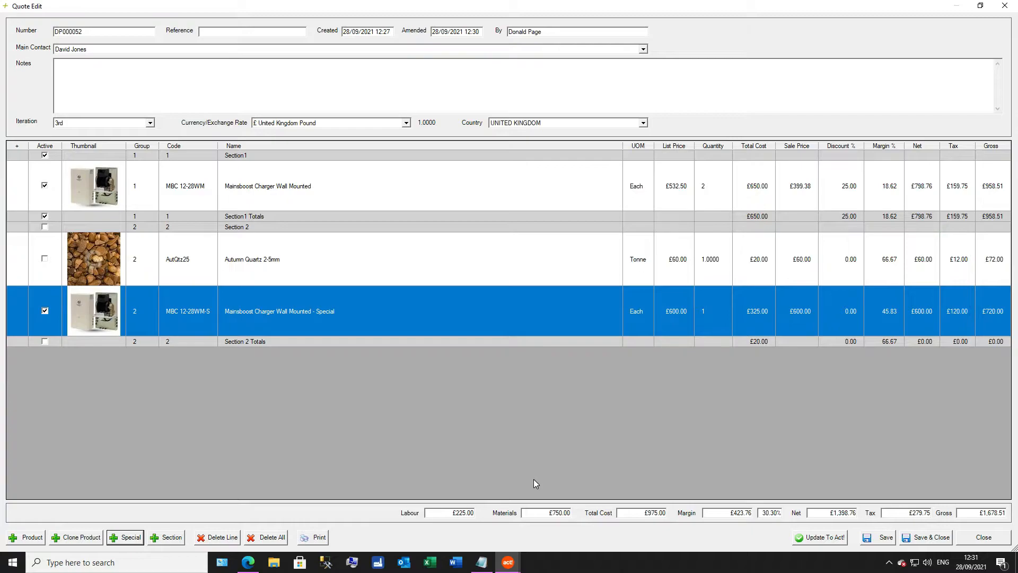
pyautogui.click(836, 542)
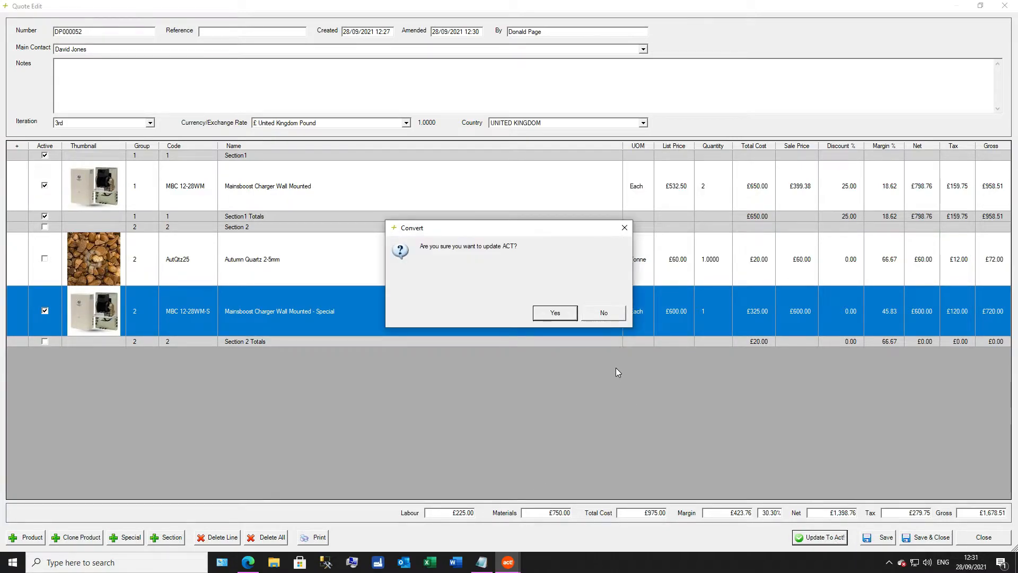
pyautogui.click(592, 314)
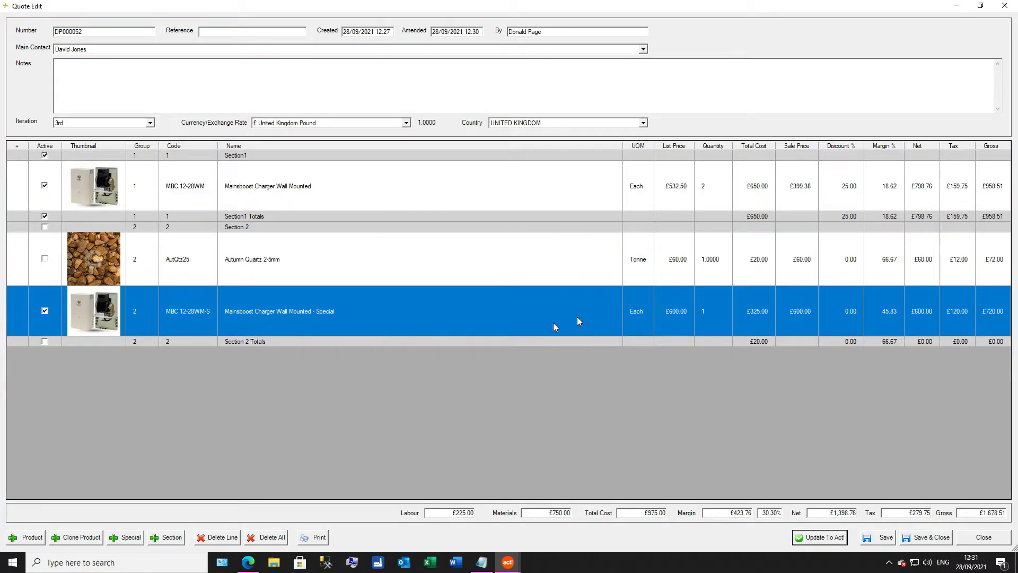
# Step: Activate the Autumn Quartz 2-5mm line and the Section 2 heading with its totals, and update the Act! opportunity with the quote
pyautogui.click(45, 312)
pyautogui.click(44, 258)
pyautogui.click(47, 320)
pyautogui.click(45, 312)
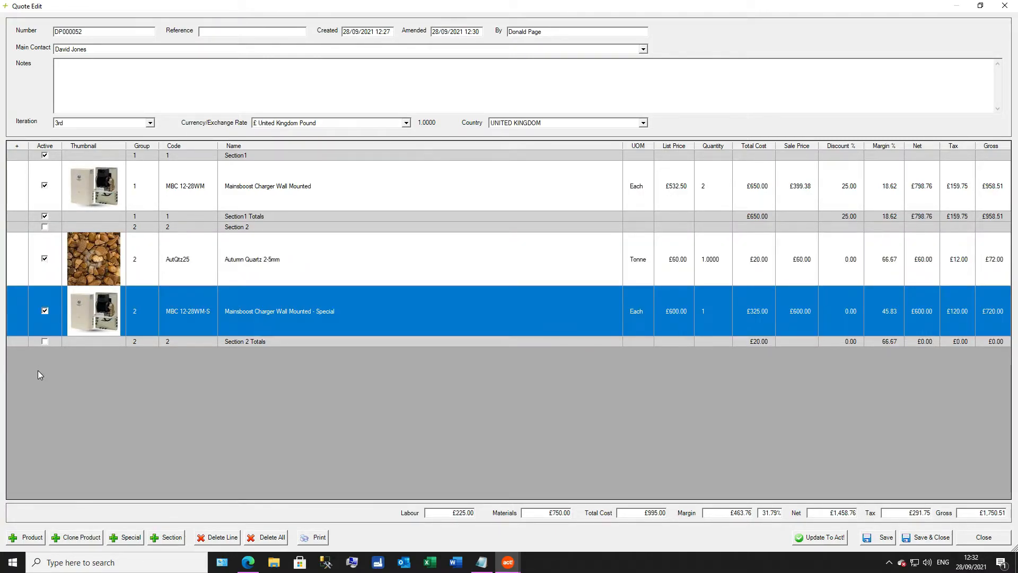
pyautogui.click(45, 228)
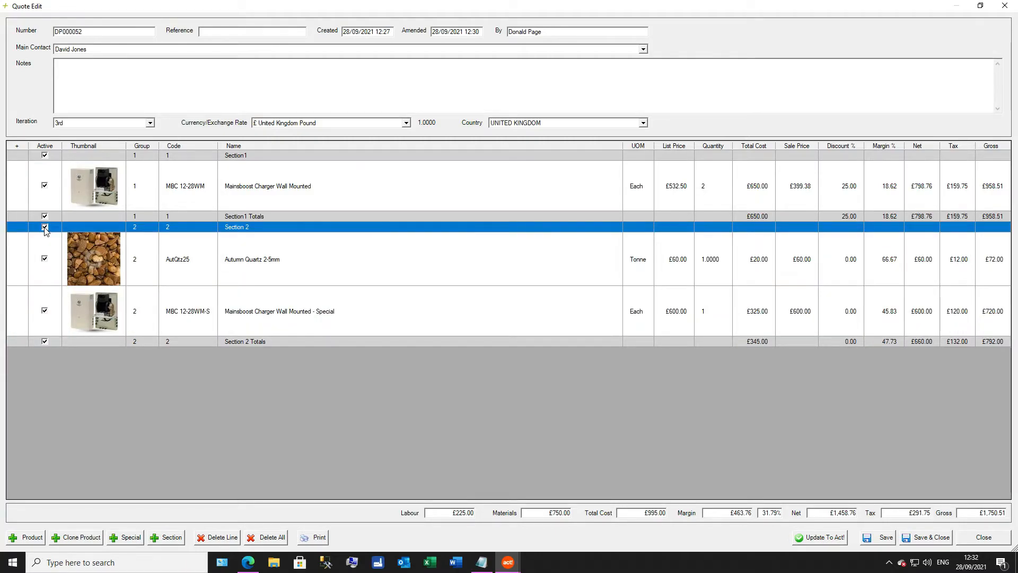
pyautogui.click(830, 537)
pyautogui.click(555, 313)
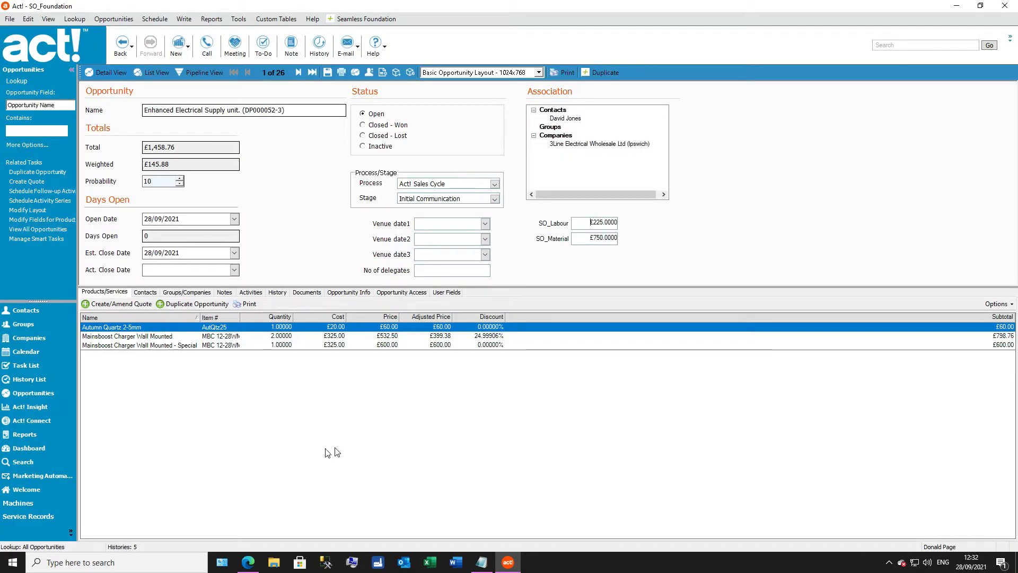
# Step: Produce the quotation document from the Quotation - Standard.dotx template without limiting it to active quote lines, and save and close it
pyautogui.click(248, 305)
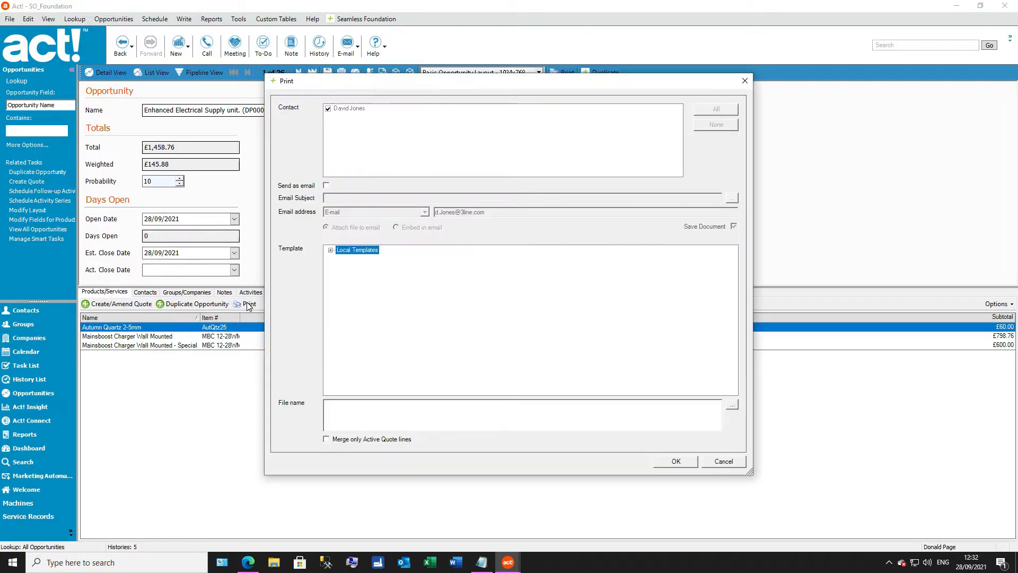
pyautogui.click(331, 249)
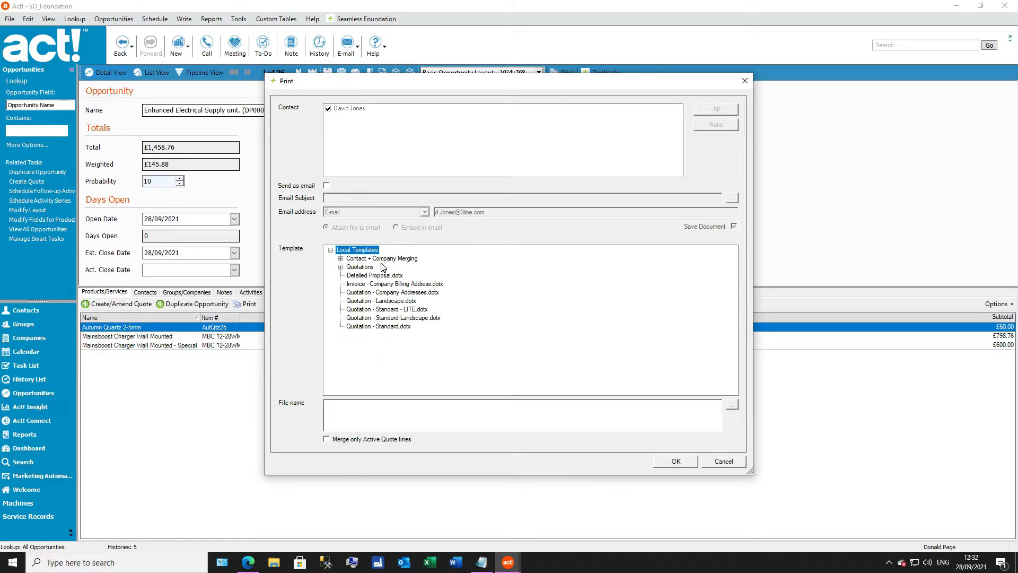
pyautogui.click(388, 327)
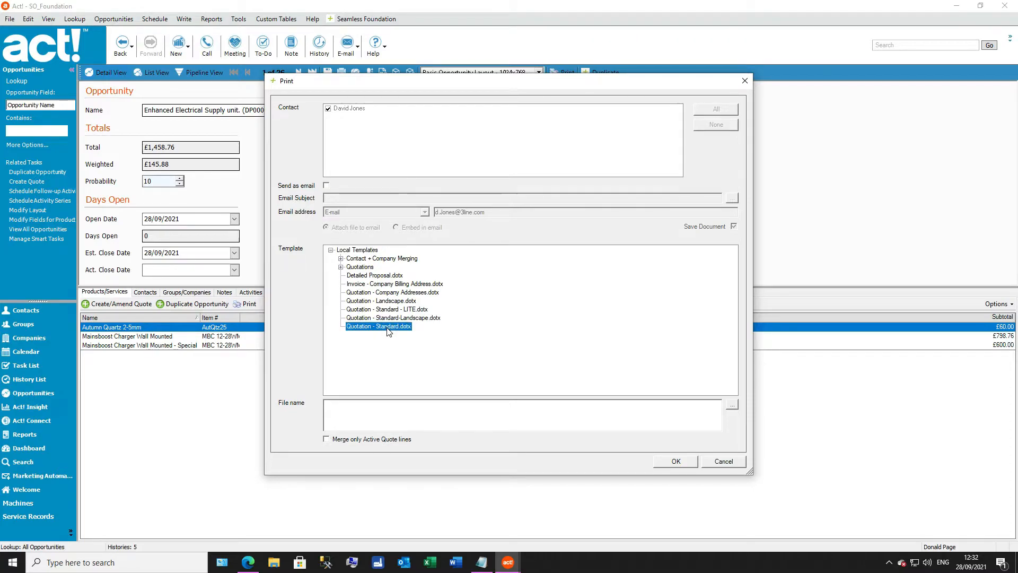
pyautogui.click(328, 440)
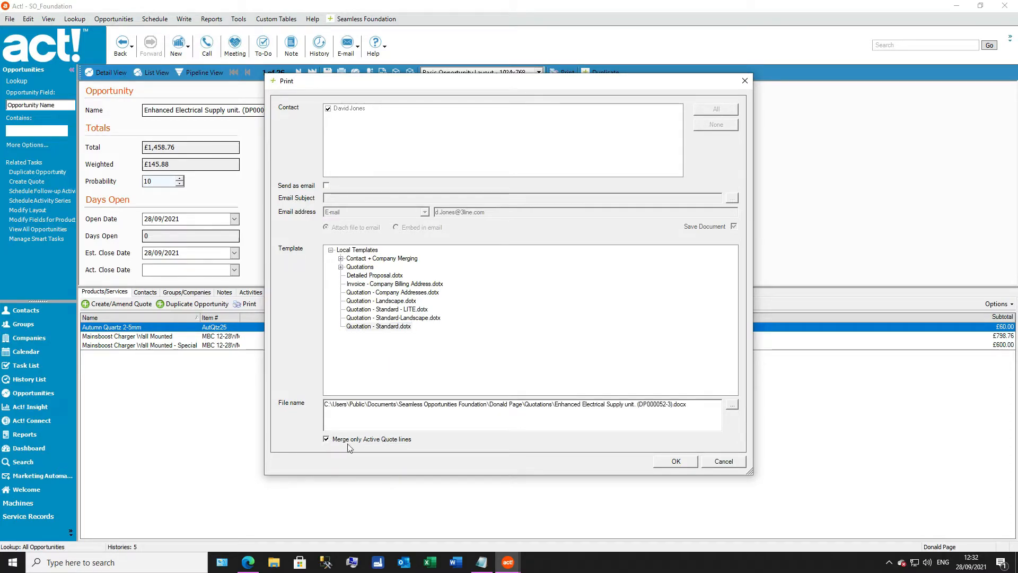
pyautogui.click(327, 439)
pyautogui.click(678, 461)
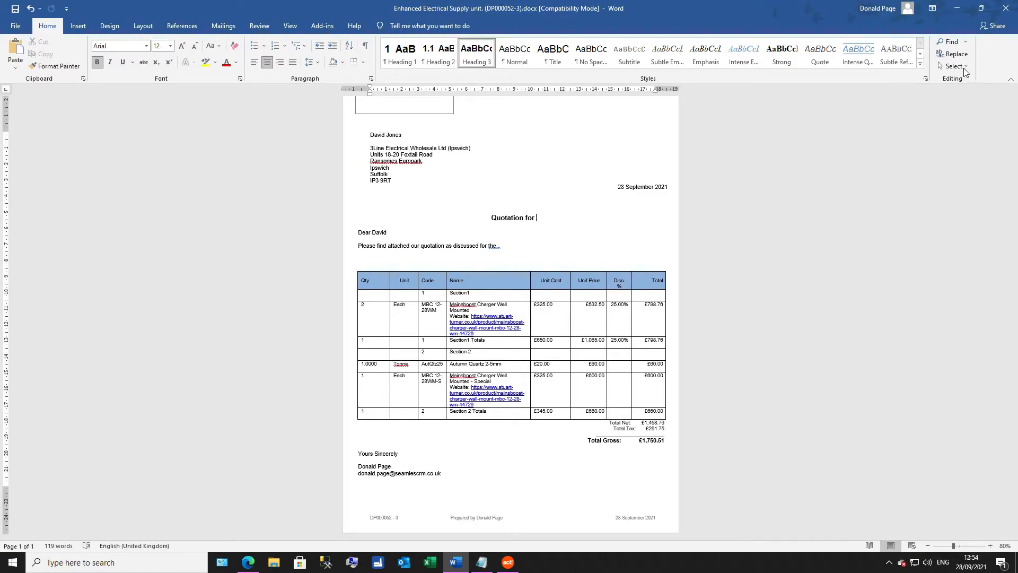
pyautogui.click(1006, 8)
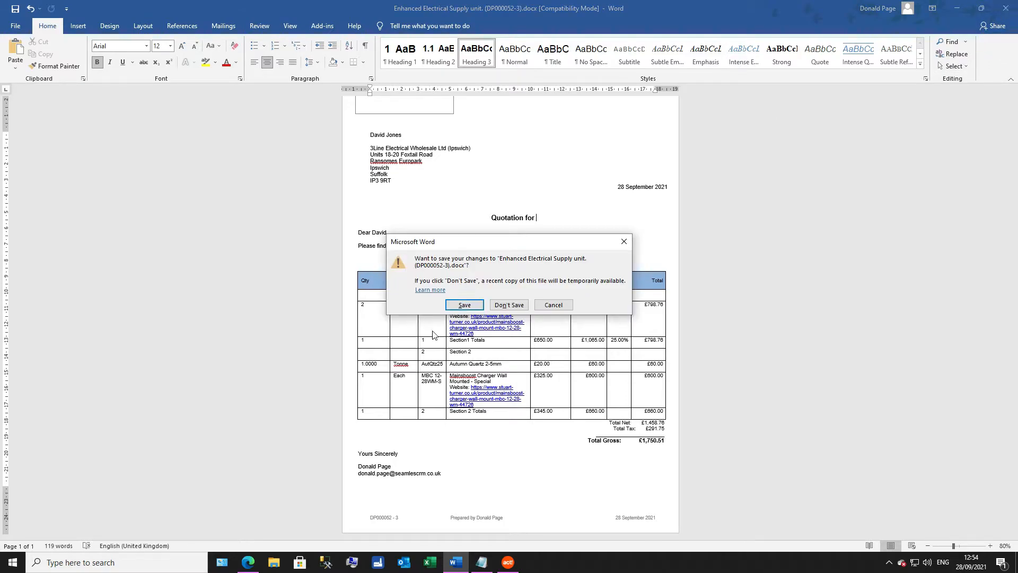
pyautogui.click(465, 311)
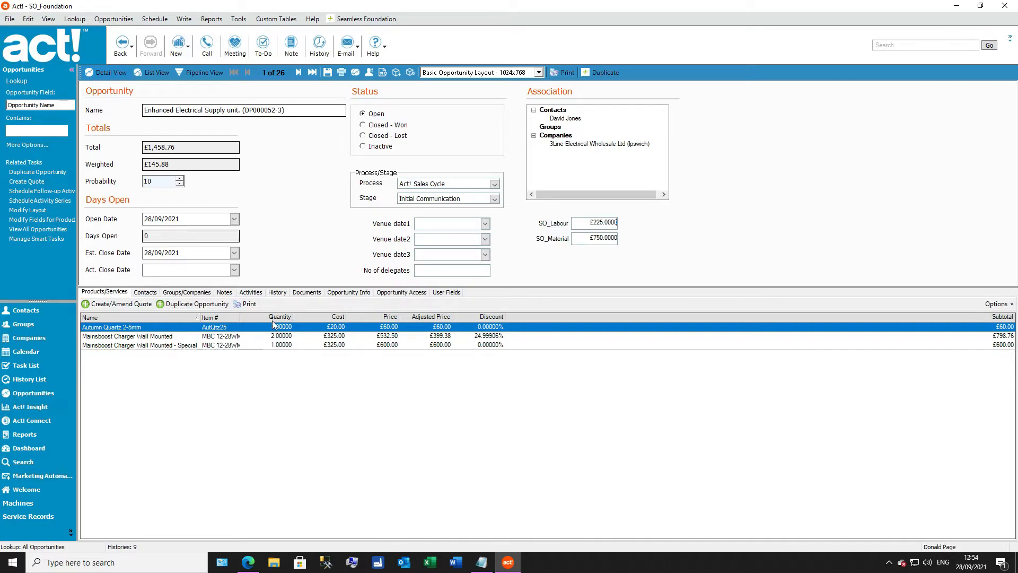
# Step: Produce a second quotation document from the Quotation - Standard - 2 Sections.dotx template, and save and close it
pyautogui.click(247, 305)
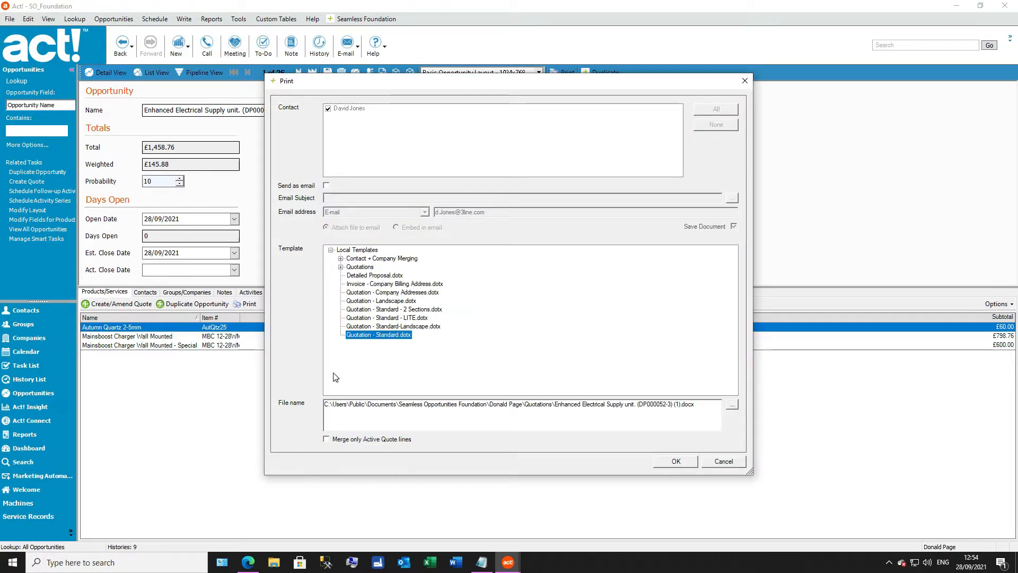
pyautogui.click(403, 311)
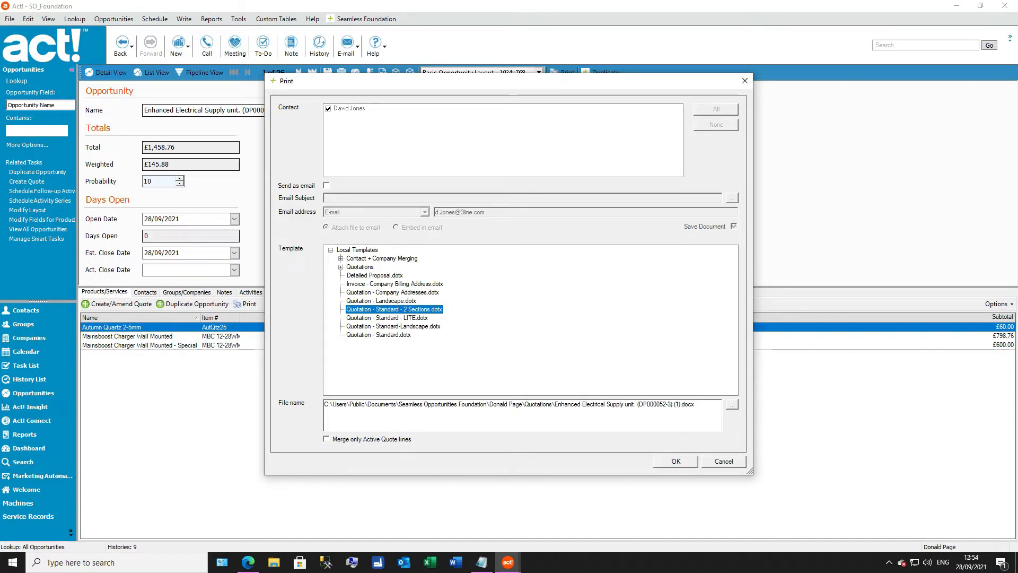
pyautogui.click(690, 460)
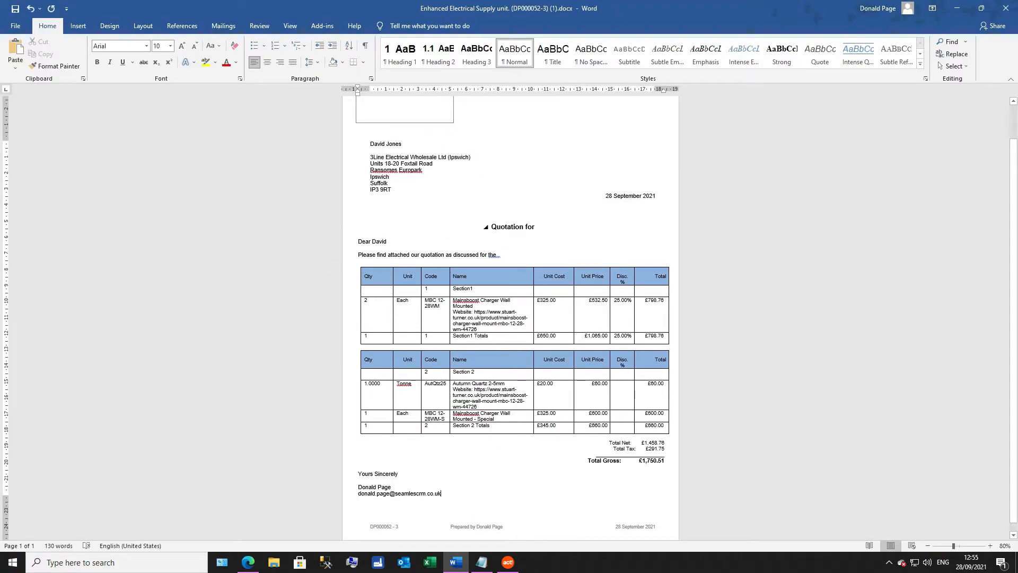
pyautogui.click(1006, 9)
pyautogui.click(465, 307)
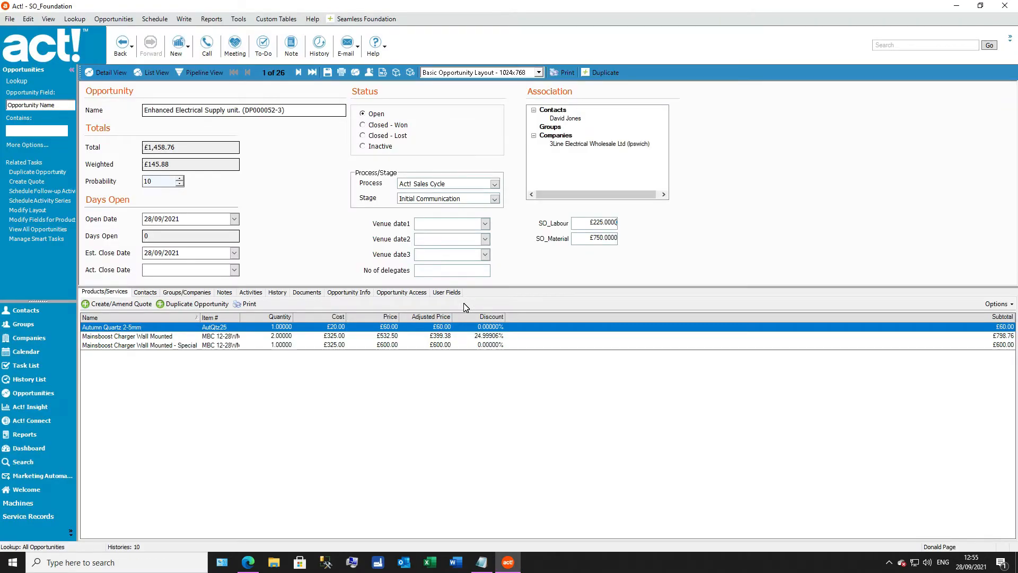
# Step: Open the Quotation - Standard - 2 Sections.dotx template for editing from the Seamless Foundation templates
pyautogui.click(370, 20)
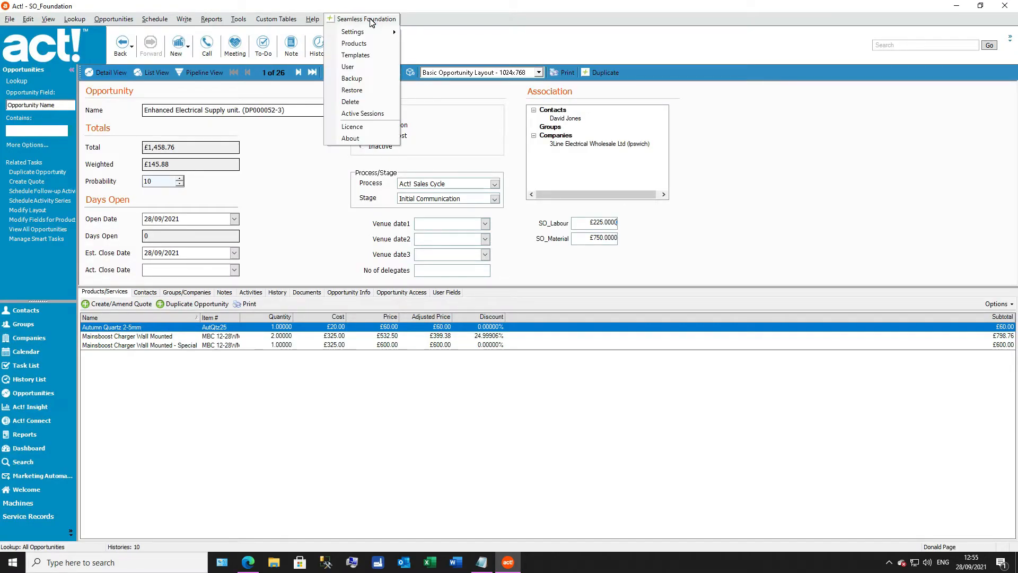
pyautogui.click(375, 59)
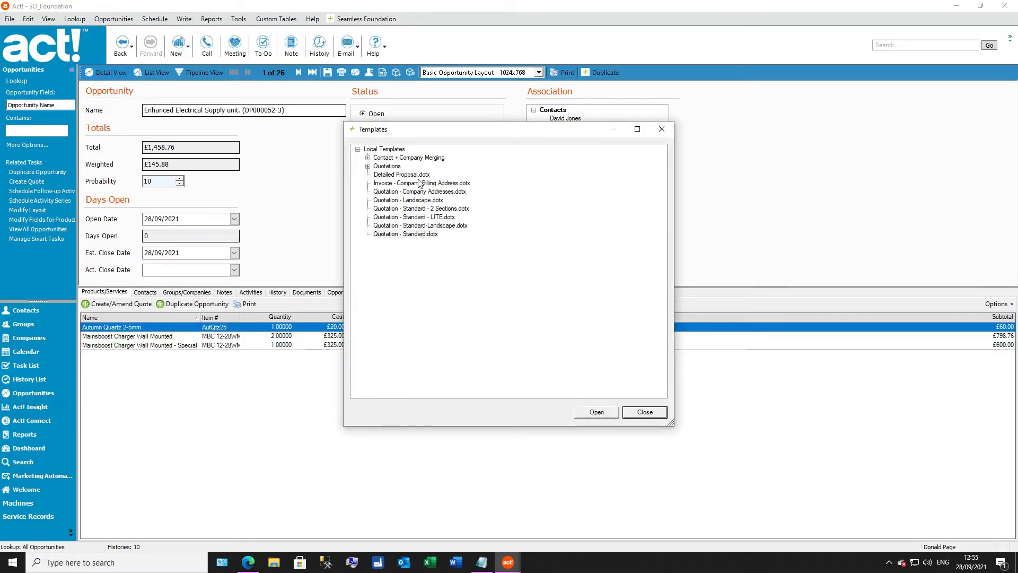
pyautogui.click(421, 234)
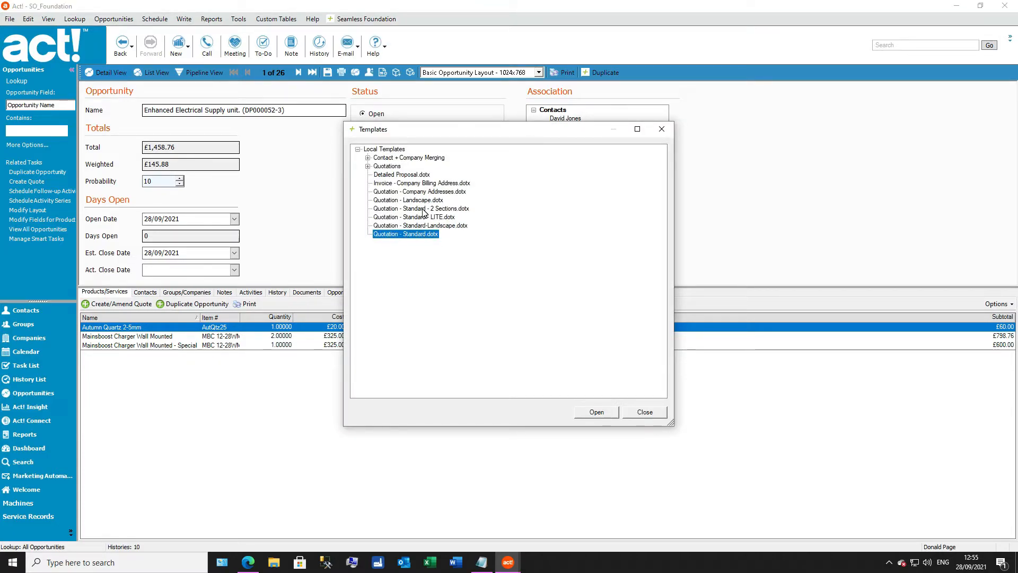
pyautogui.click(422, 209)
pyautogui.click(604, 413)
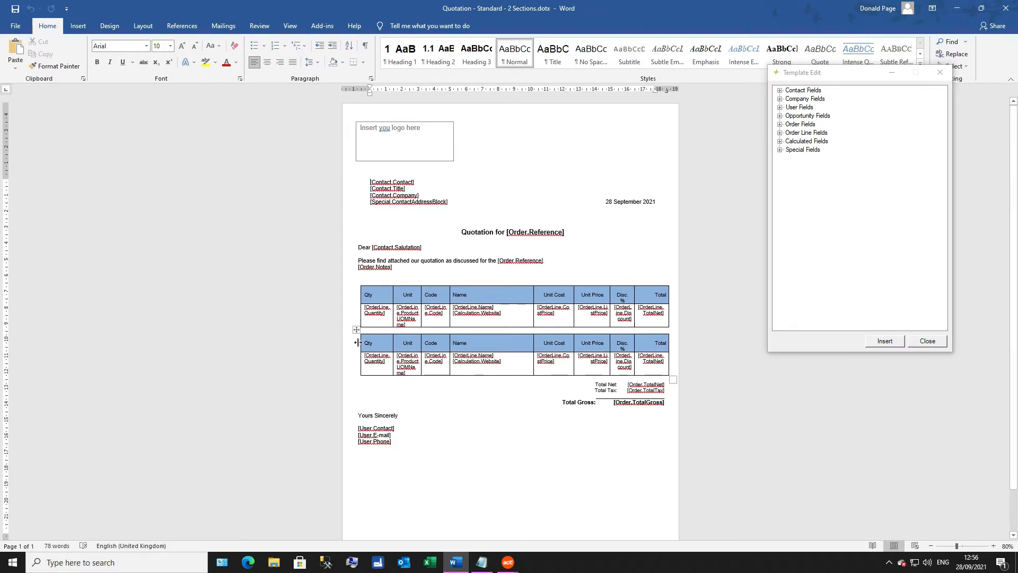
# Step: Check the alt text title in the properties of the template's second order line table, and close them without changes
pyautogui.click(356, 329)
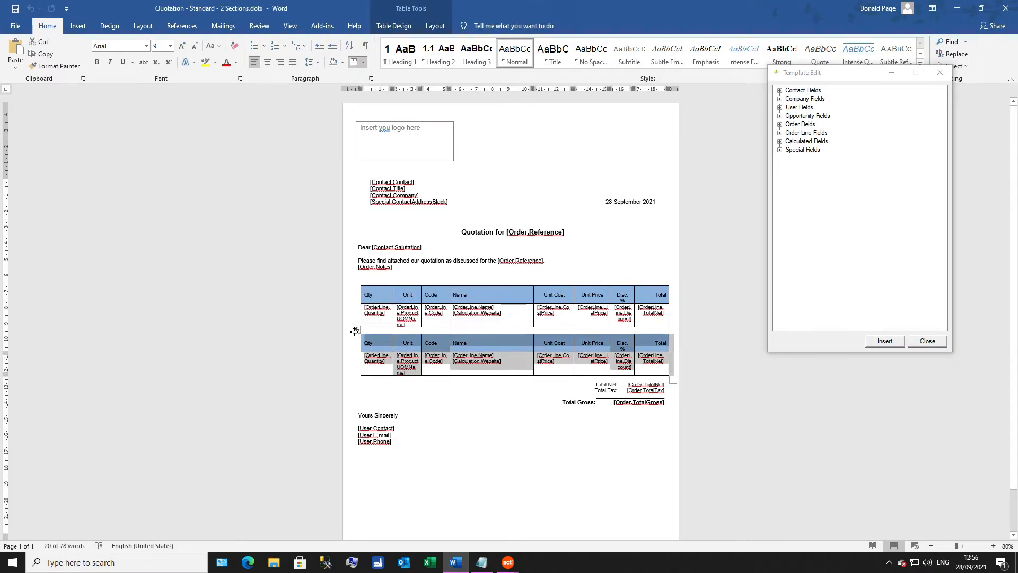
pyautogui.rightClick(355, 331)
pyautogui.click(385, 497)
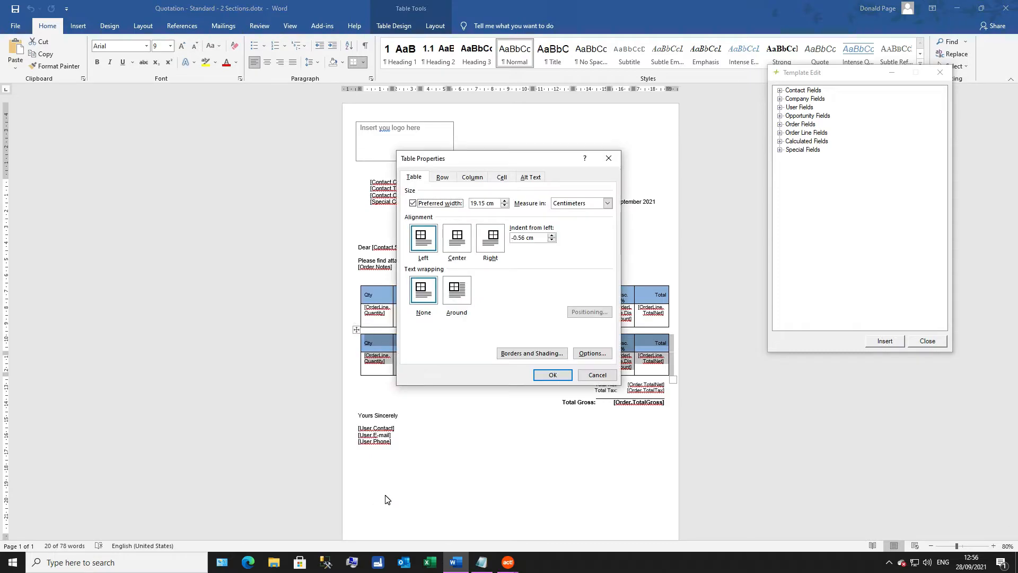
pyautogui.click(530, 177)
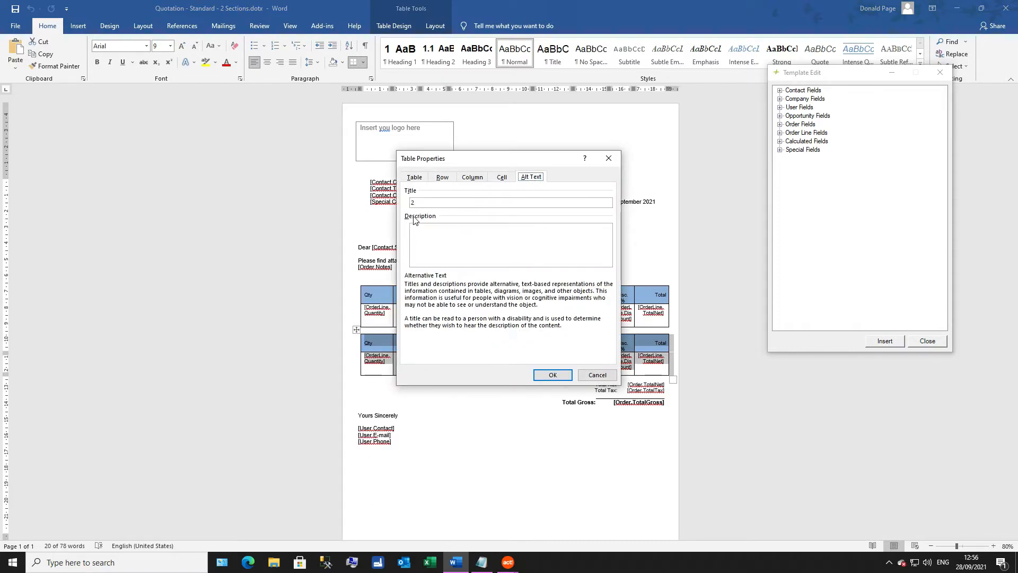
pyautogui.click(422, 205)
pyautogui.click(600, 375)
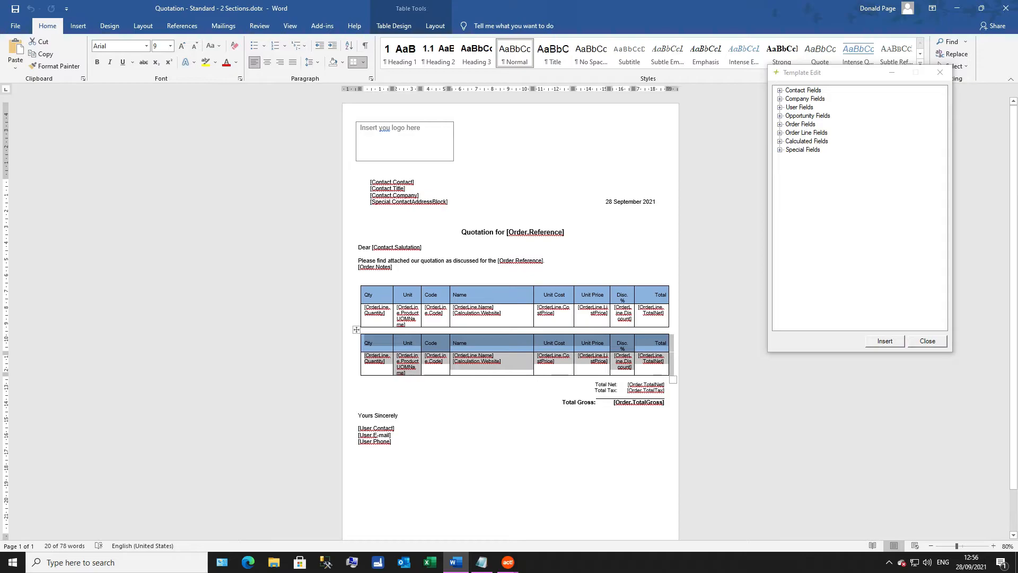
pyautogui.click(525, 369)
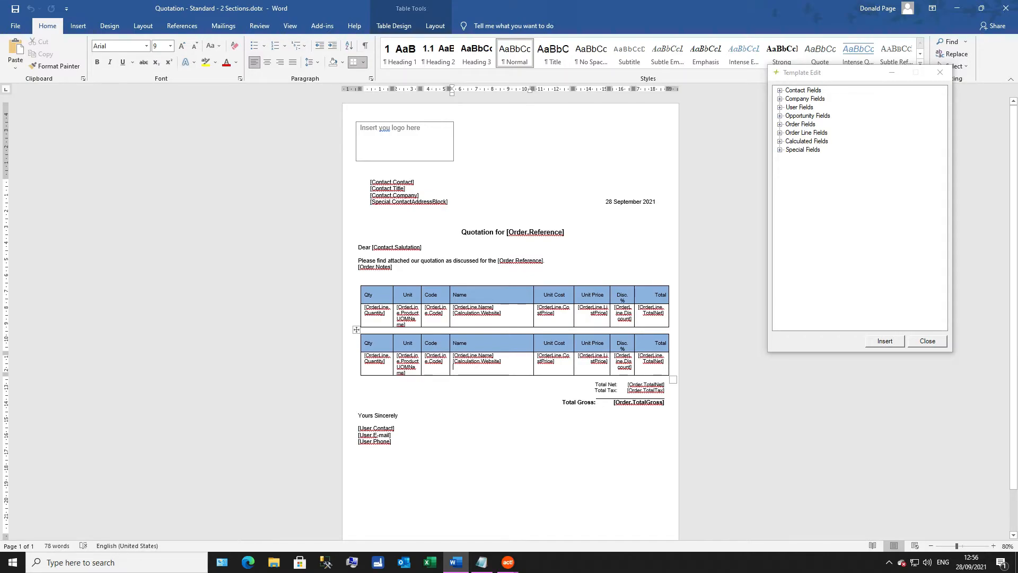
# Step: Examine the Order and Order Line merge fields available for the quotation template
pyautogui.moveTo(846, 73); pyautogui.dragTo(794, 140)
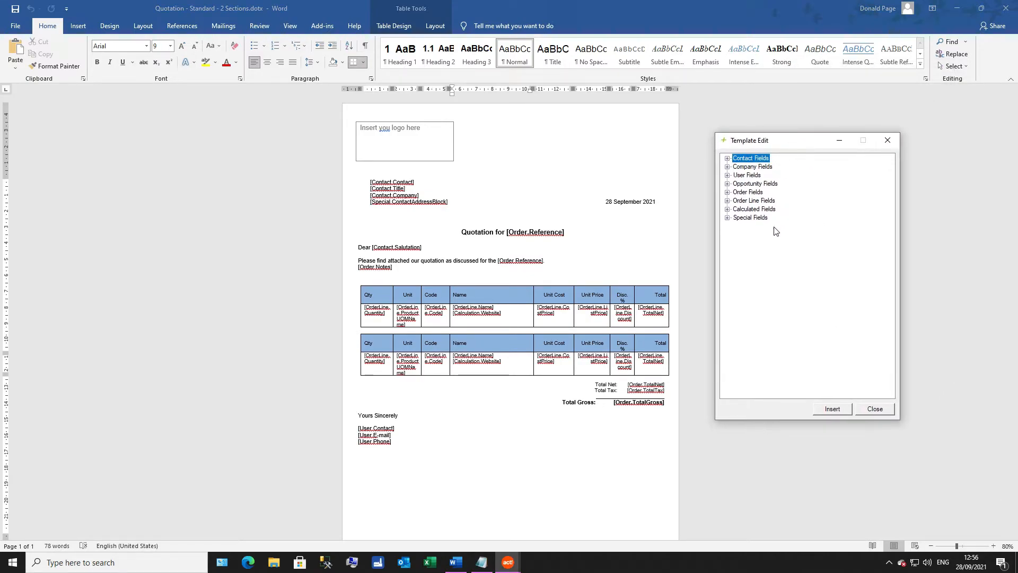
pyautogui.click(727, 193)
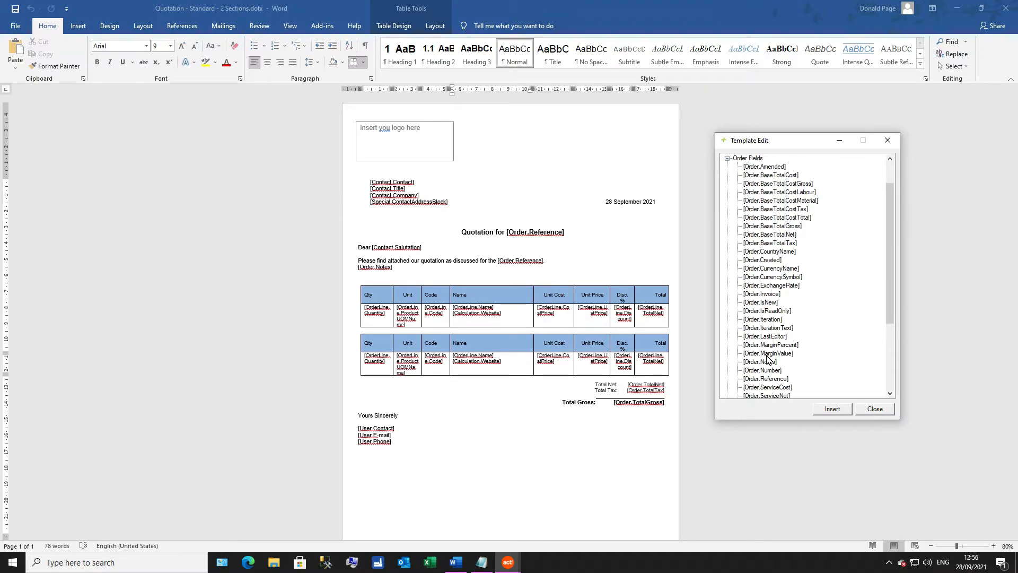
pyautogui.click(727, 159)
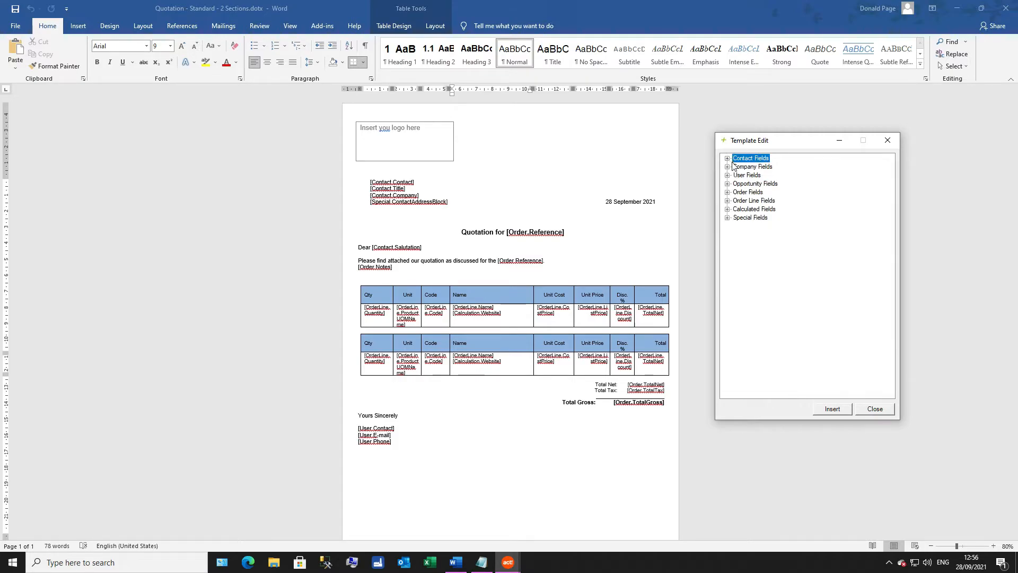
pyautogui.click(728, 201)
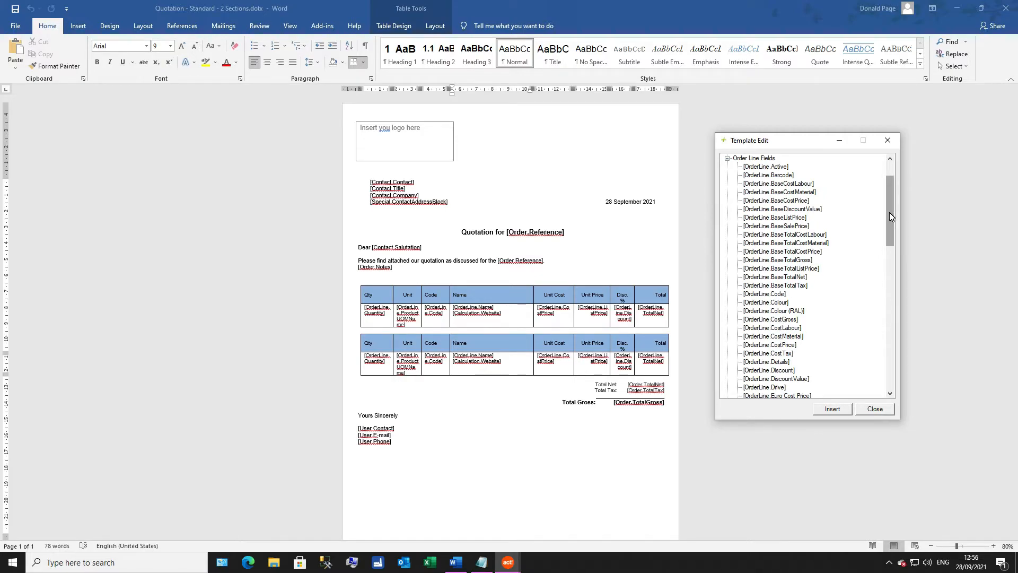
pyautogui.scroll(-2, 885, 244)
pyautogui.moveTo(885, 247); pyautogui.dragTo(875, 363)
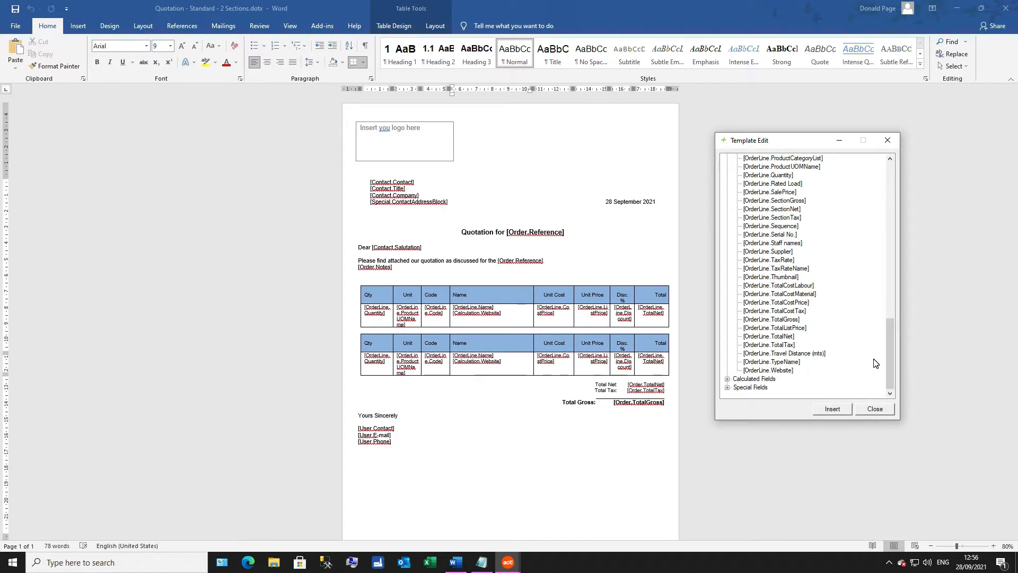
pyautogui.click(783, 235)
# Step: Examine the Calculated and Special merge fields, including the address blocks, and close the template field list
pyautogui.click(728, 378)
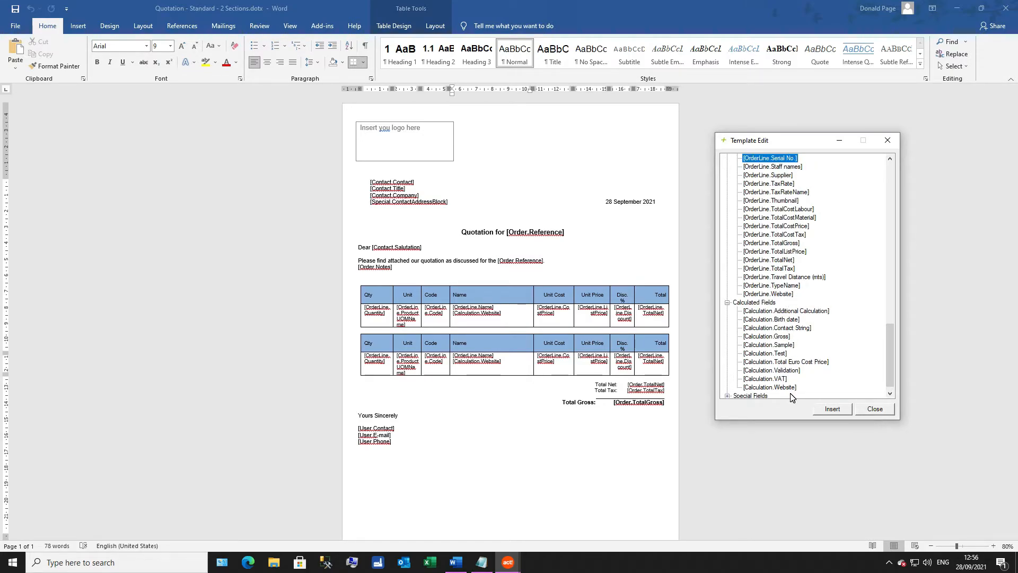
pyautogui.click(890, 393)
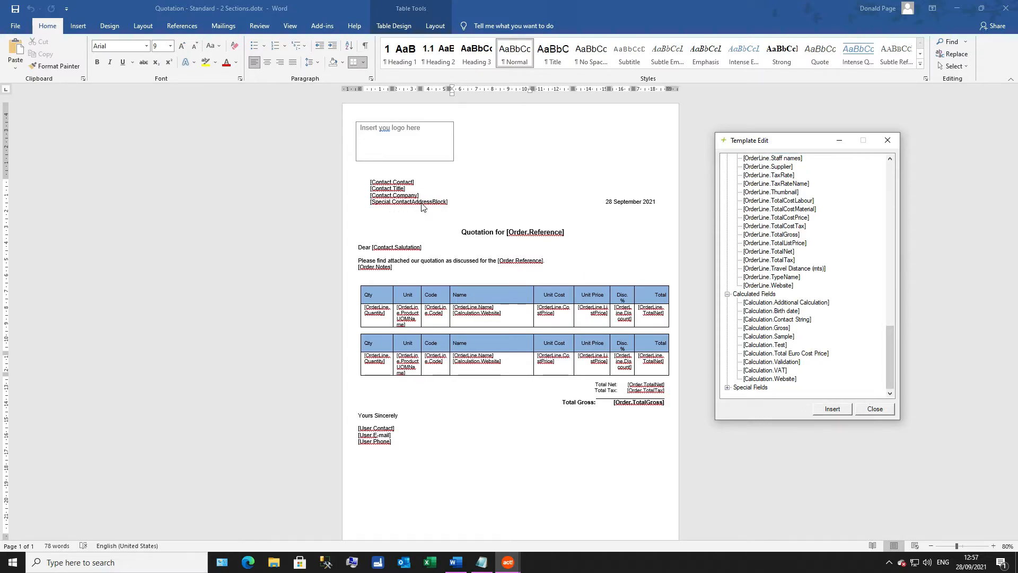
pyautogui.click(728, 387)
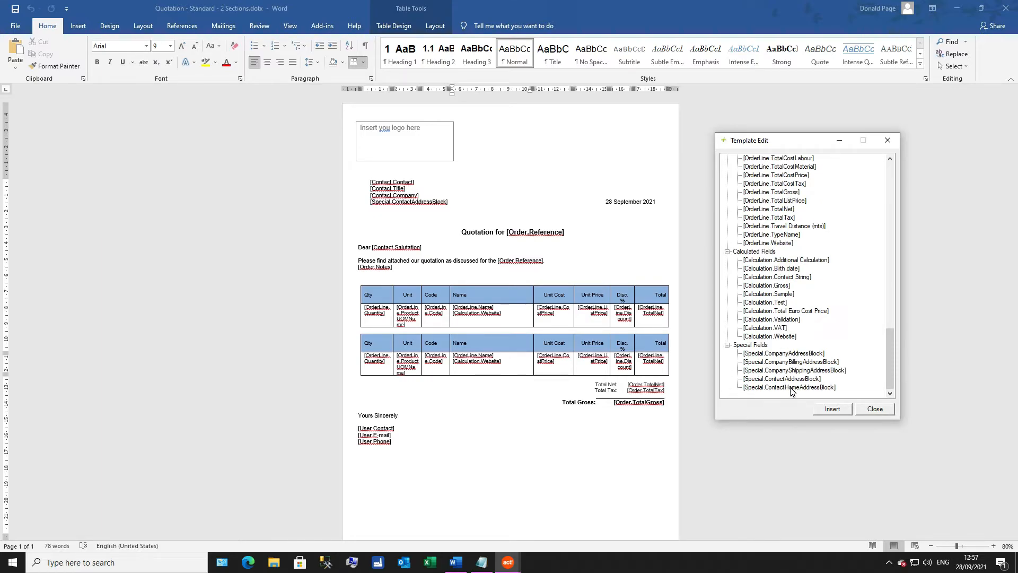
pyautogui.click(875, 408)
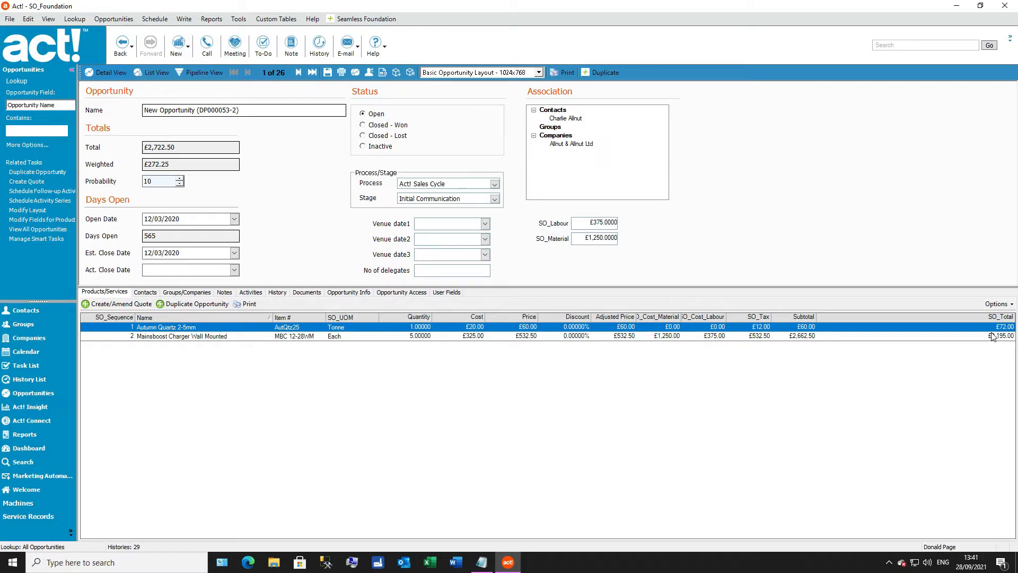
pyautogui.moveTo(590, 222); pyautogui.dragTo(615, 223)
pyautogui.press('Tab')
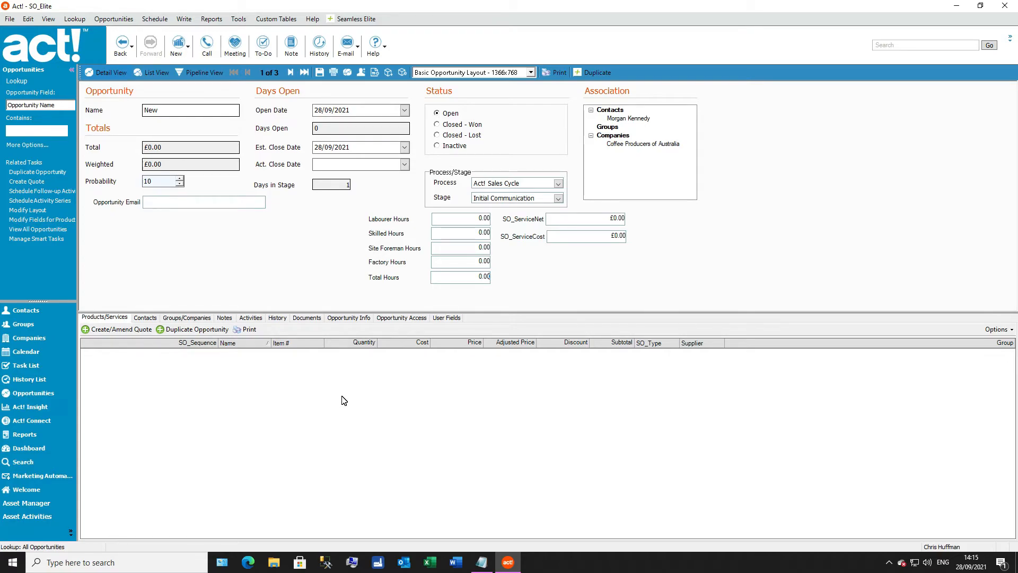
# Step: Look through the Seamless Elite product list for entries of the BOM and Service types, and close the list
pyautogui.click(356, 20)
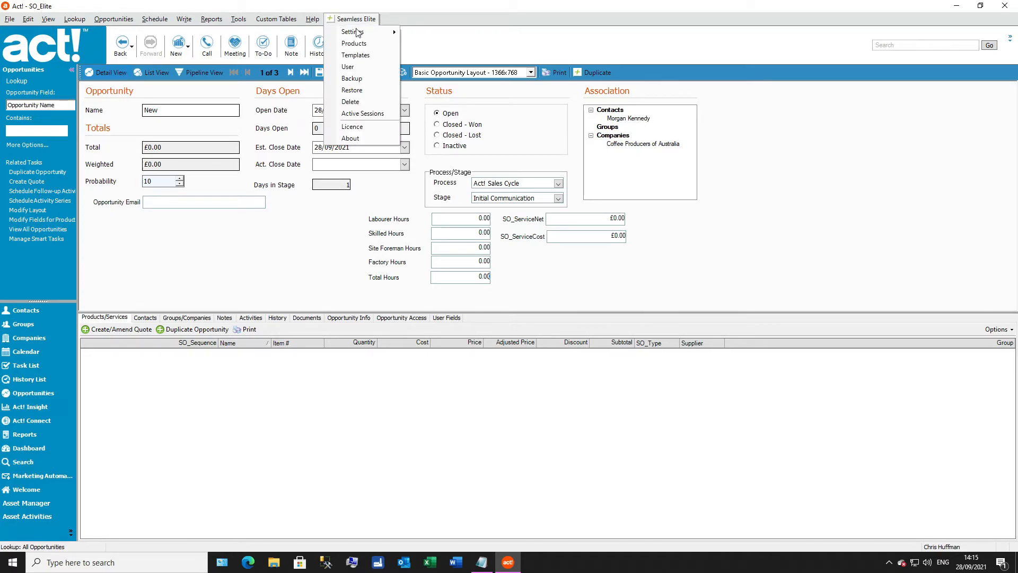
pyautogui.click(358, 44)
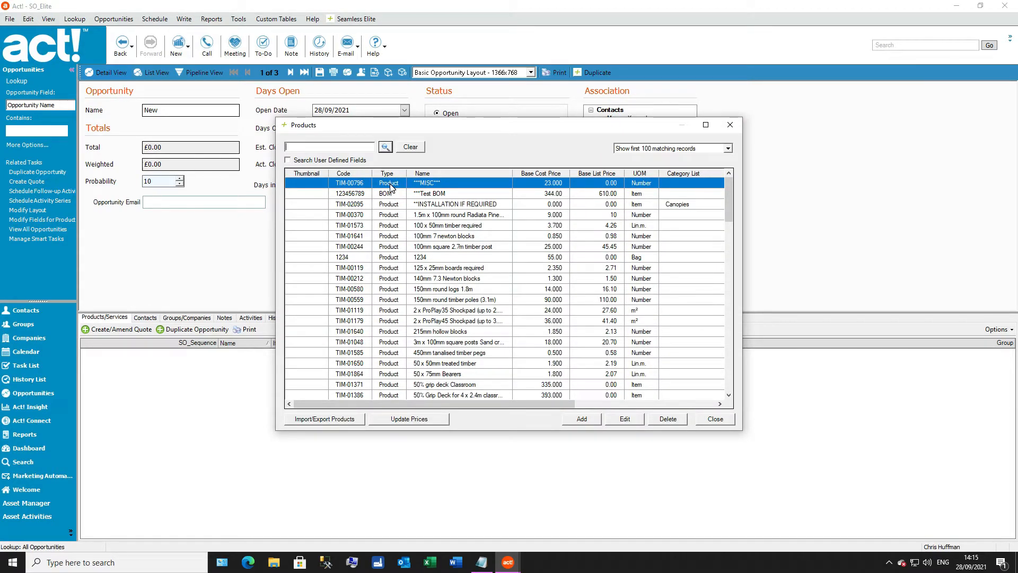
pyautogui.click(395, 198)
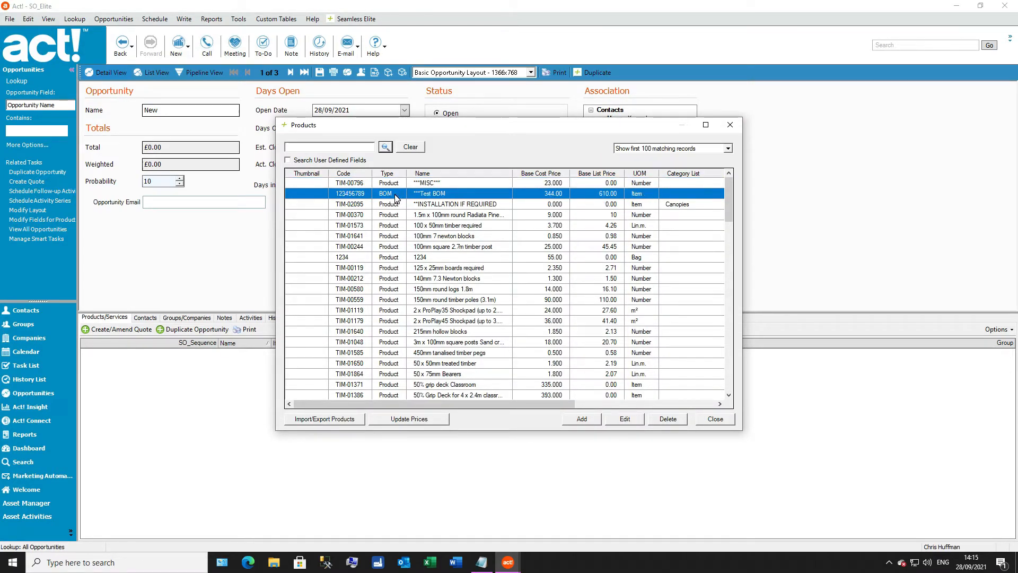
pyautogui.scroll(-1, 395, 197)
pyautogui.scroll(-11, 395, 198)
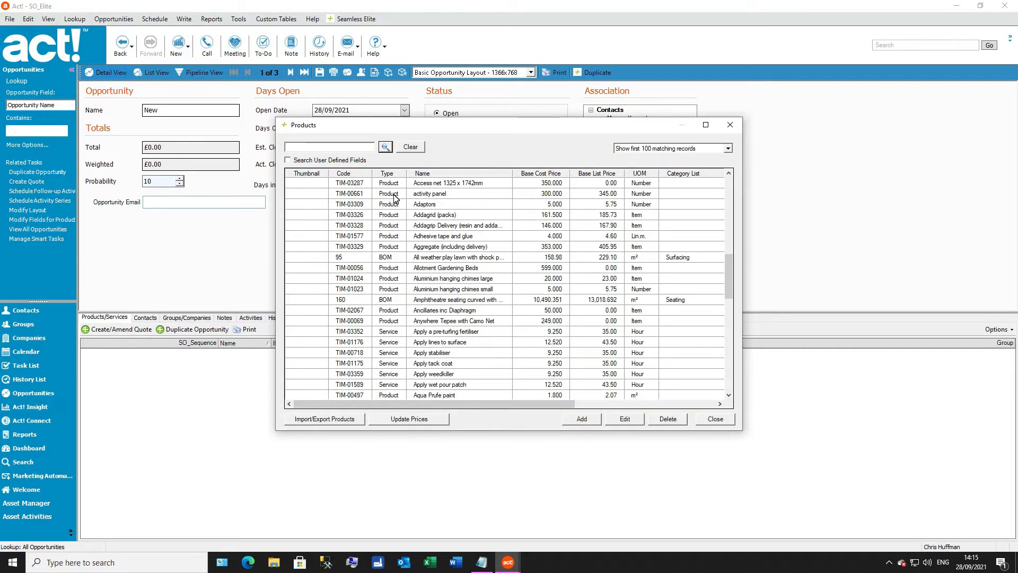
pyautogui.click(399, 333)
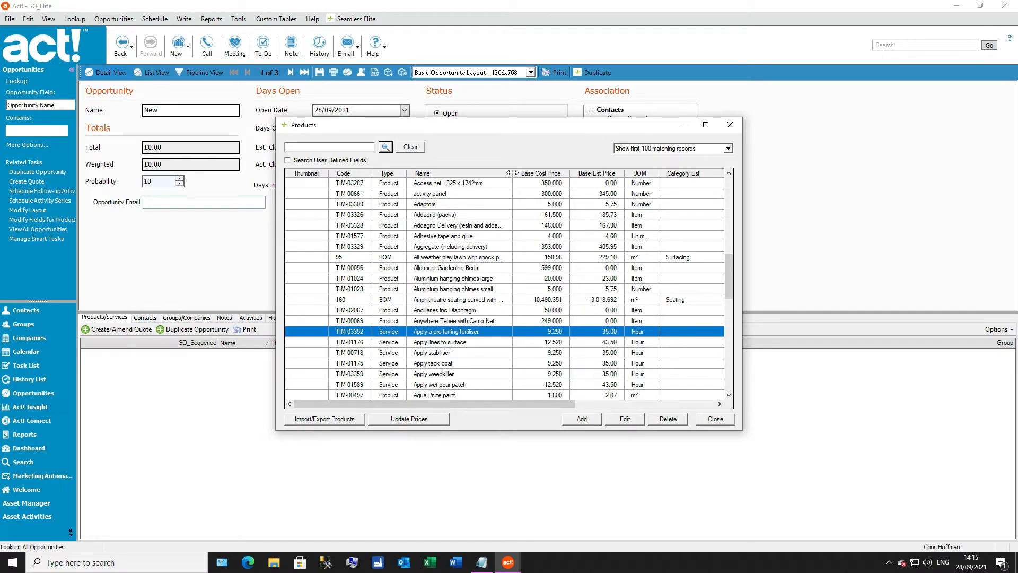
pyautogui.click(716, 419)
# Step: Review the costs and prices in the Service Rates settings without saving, and check which field lies behind Factory Hours on the opportunity
pyautogui.click(348, 22)
pyautogui.moveTo(350, 35)
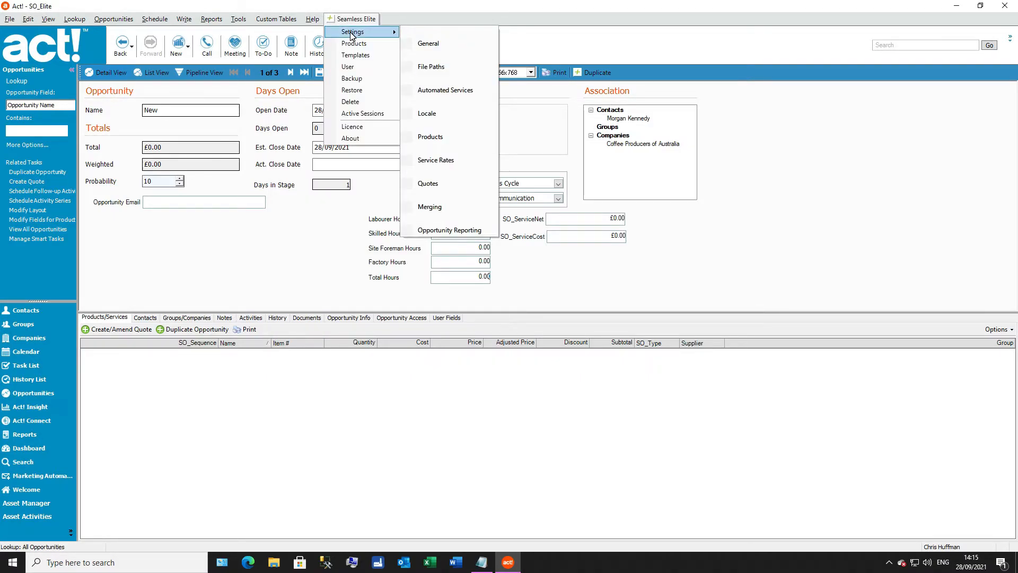
pyautogui.click(436, 160)
pyautogui.moveTo(362, 117); pyautogui.dragTo(661, 160)
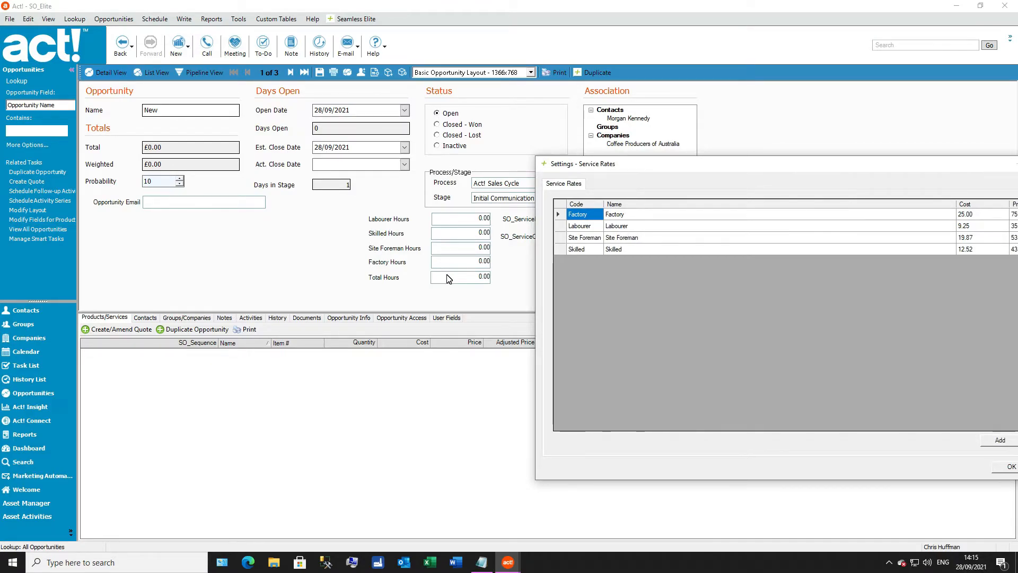
pyautogui.moveTo(673, 160); pyautogui.dragTo(363, 128)
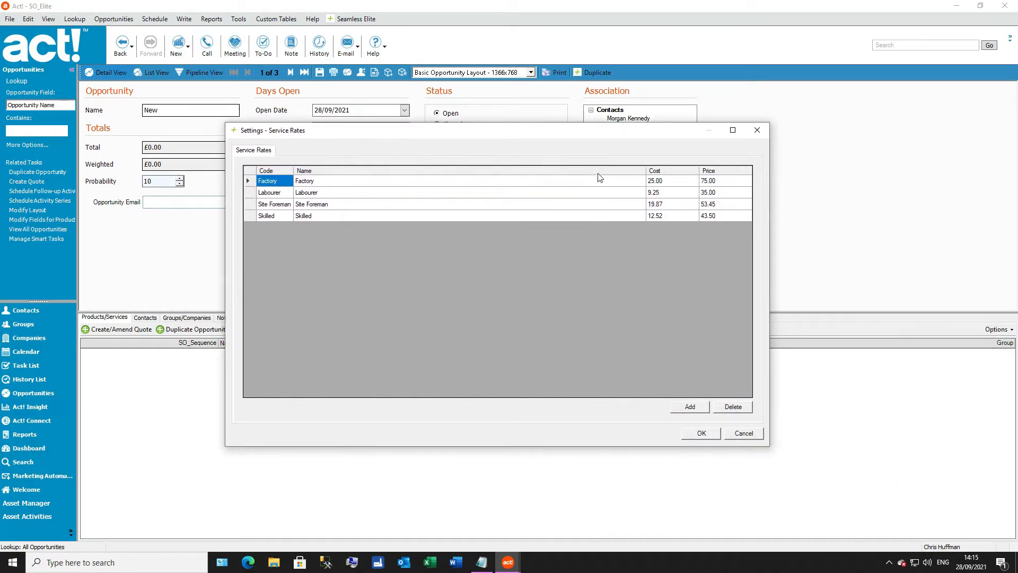
pyautogui.click(750, 435)
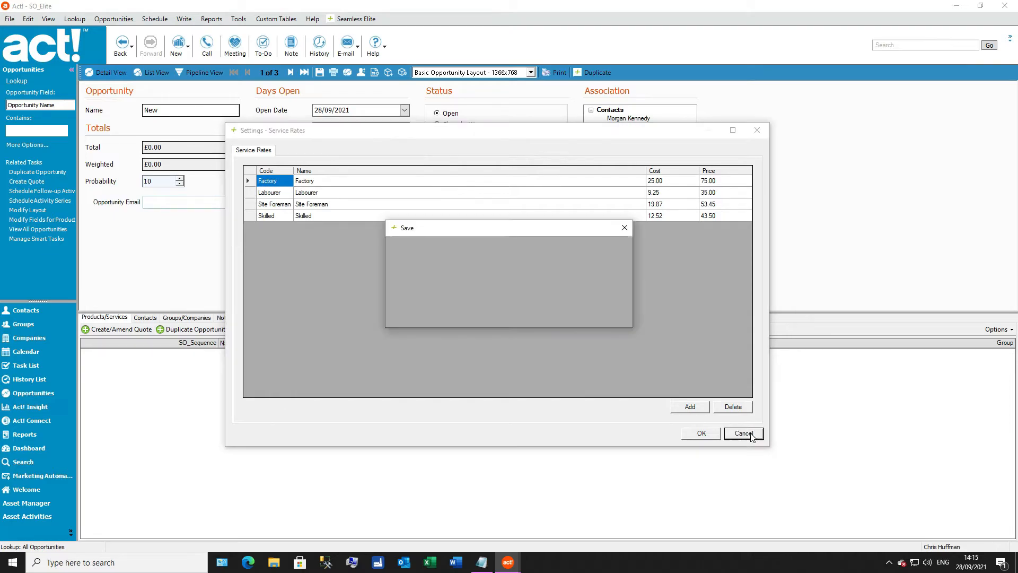
pyautogui.click(605, 313)
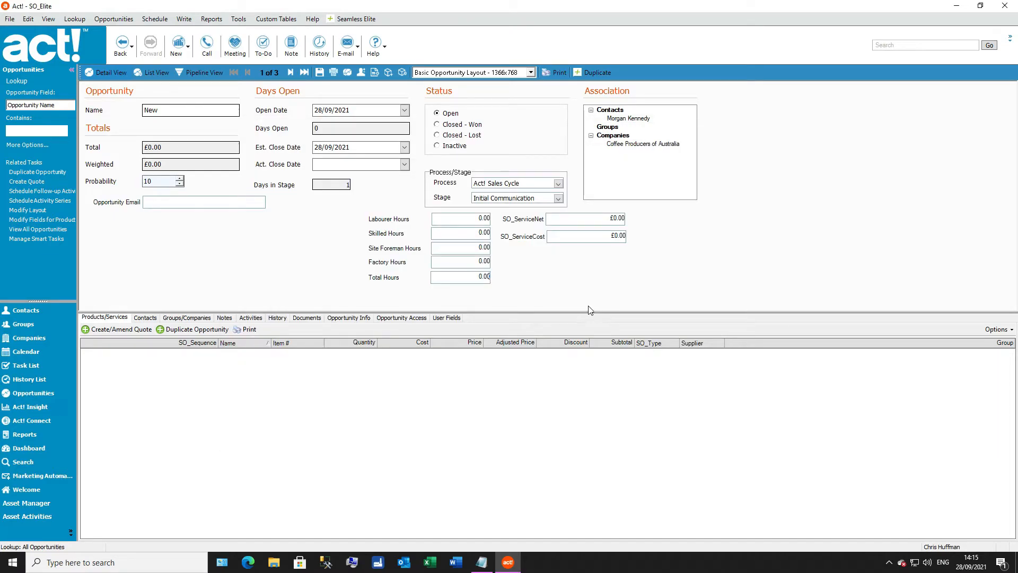
pyautogui.rightClick(467, 262)
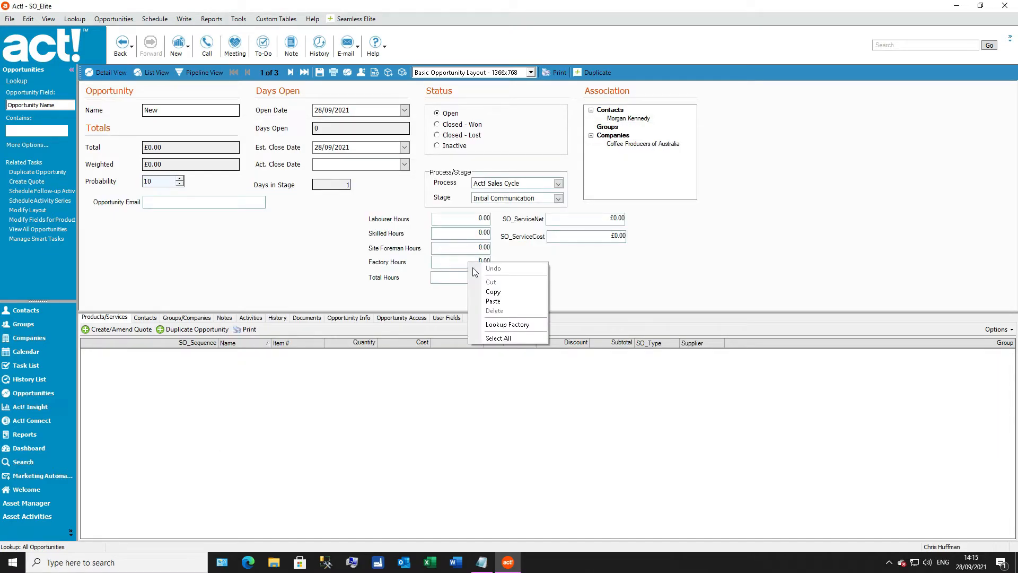
pyautogui.click(607, 297)
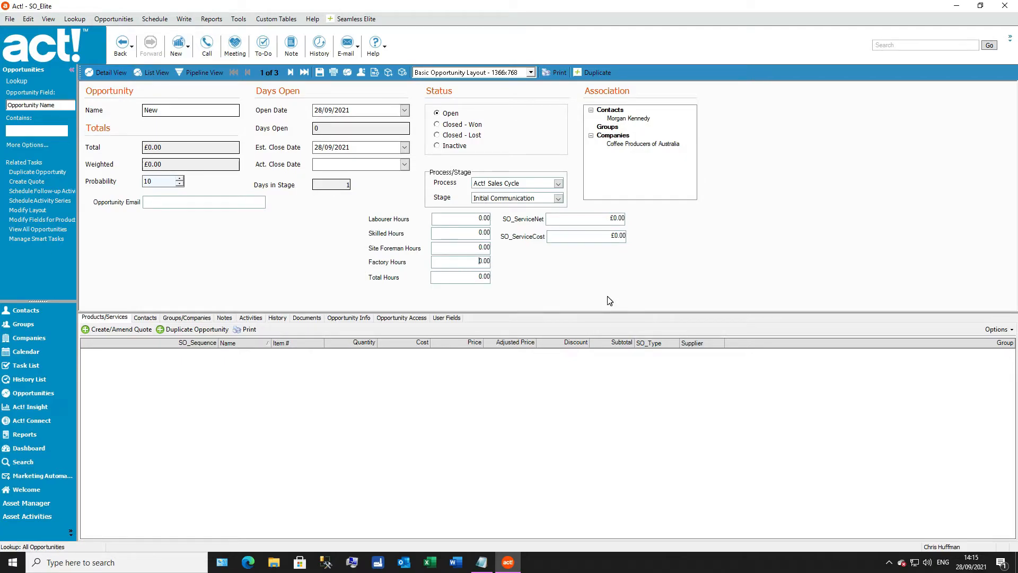
# Step: Try the Service type with the Factory service rate on the product 150mm round logs 1.8m, and cancel the edit
pyautogui.click(365, 20)
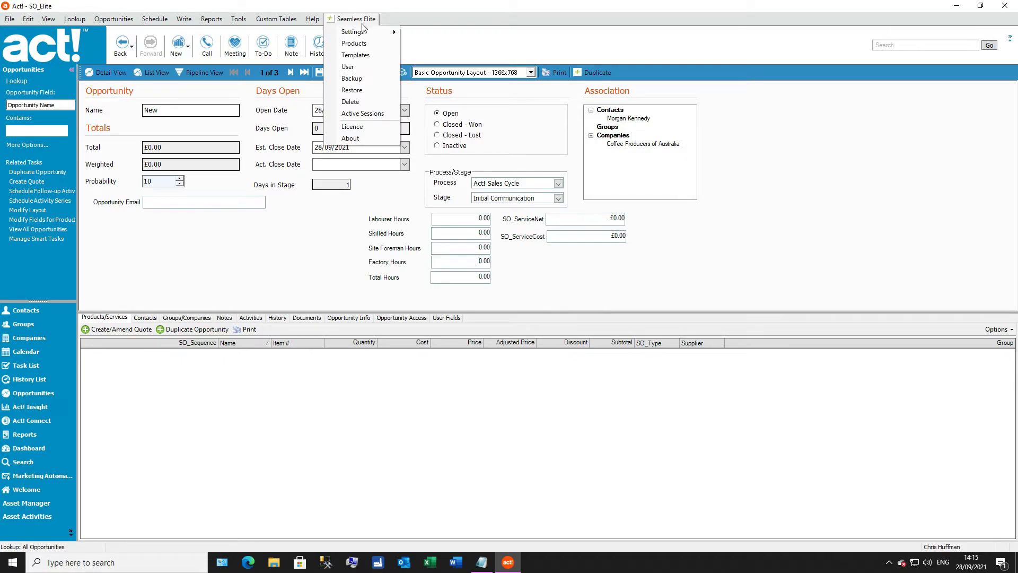
pyautogui.click(356, 45)
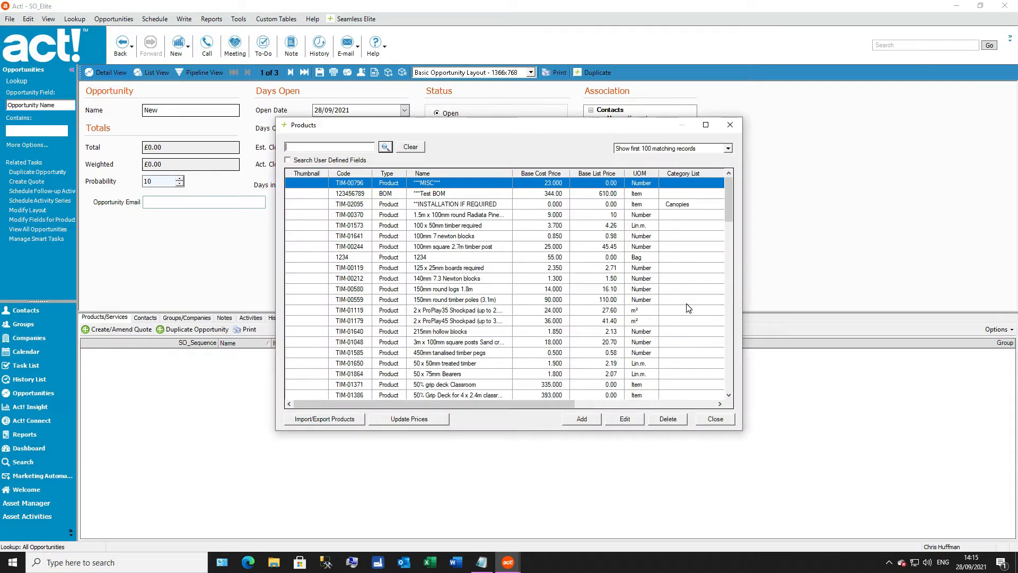
pyautogui.scroll(-1, 481, 271)
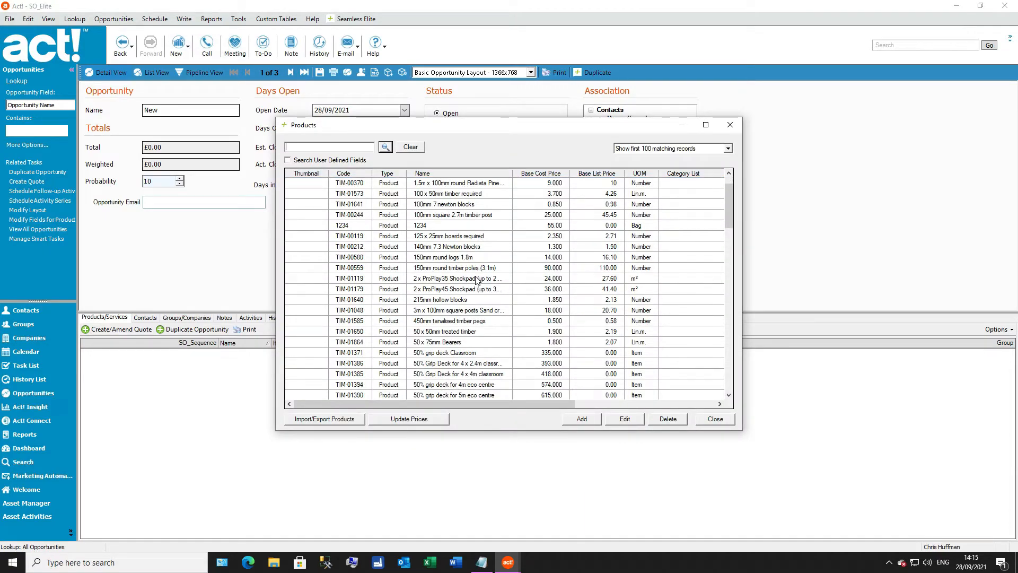
pyautogui.doubleClick(437, 261)
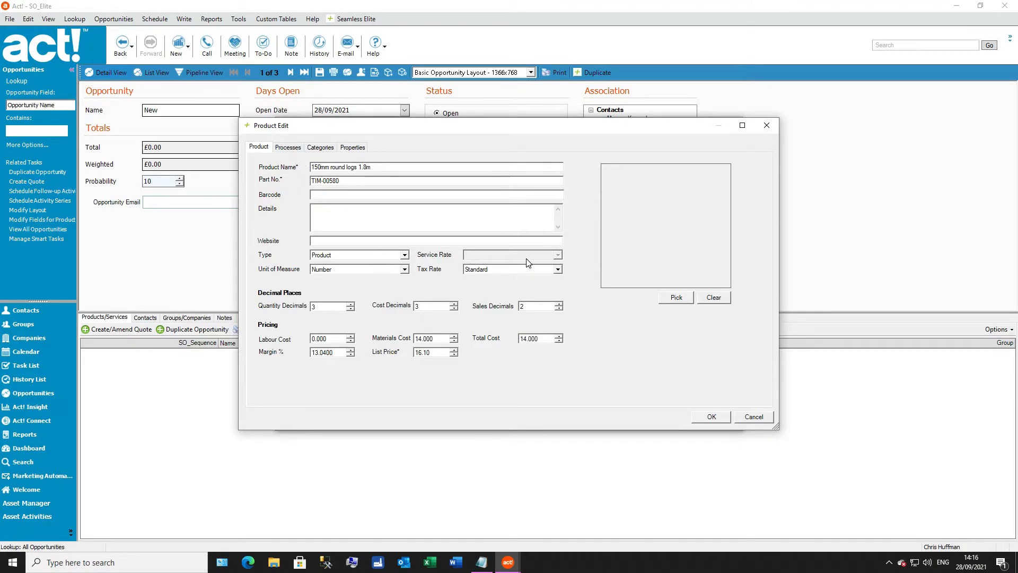
pyautogui.click(337, 256)
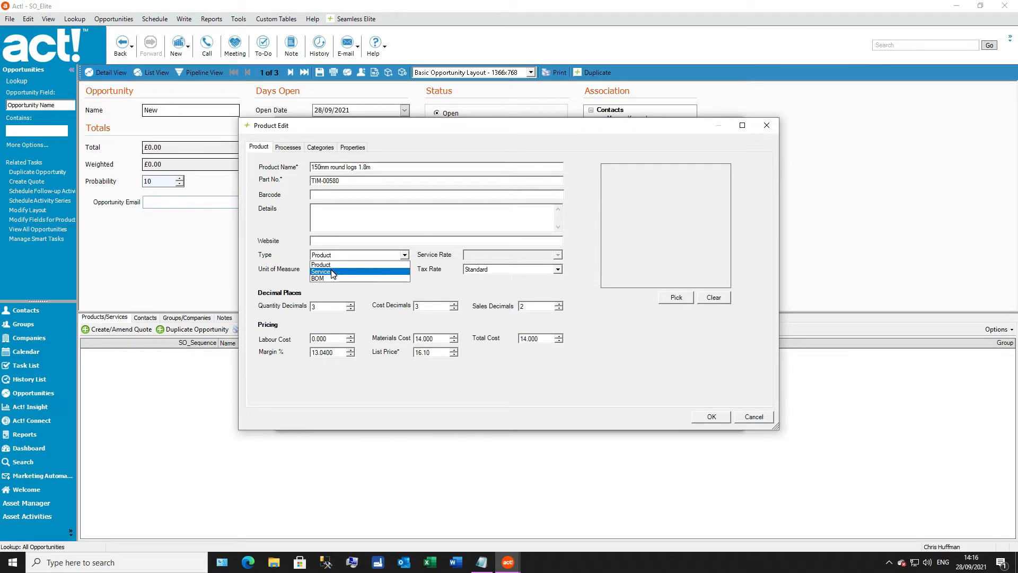
pyautogui.click(333, 272)
pyautogui.click(495, 256)
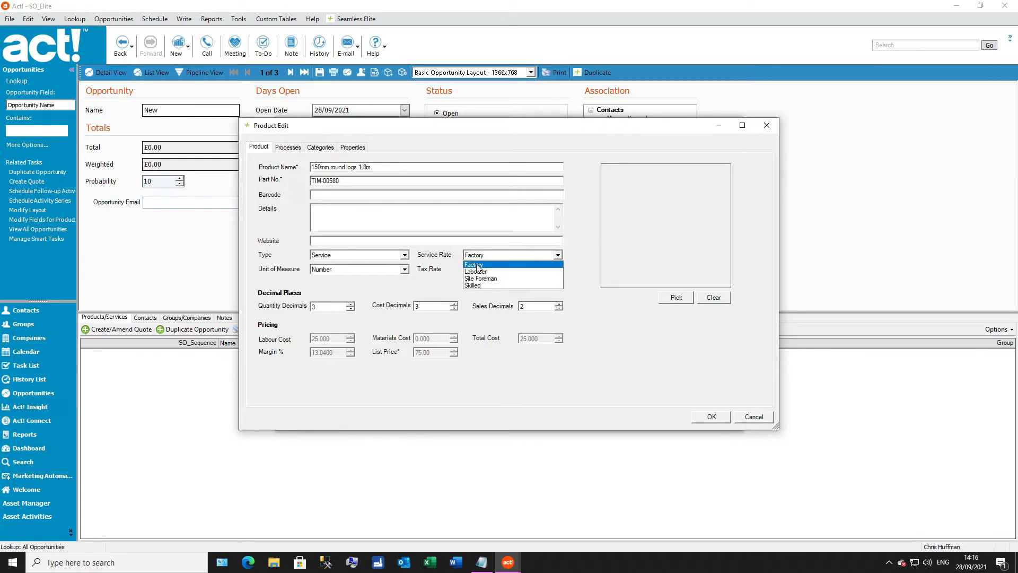
pyautogui.click(766, 418)
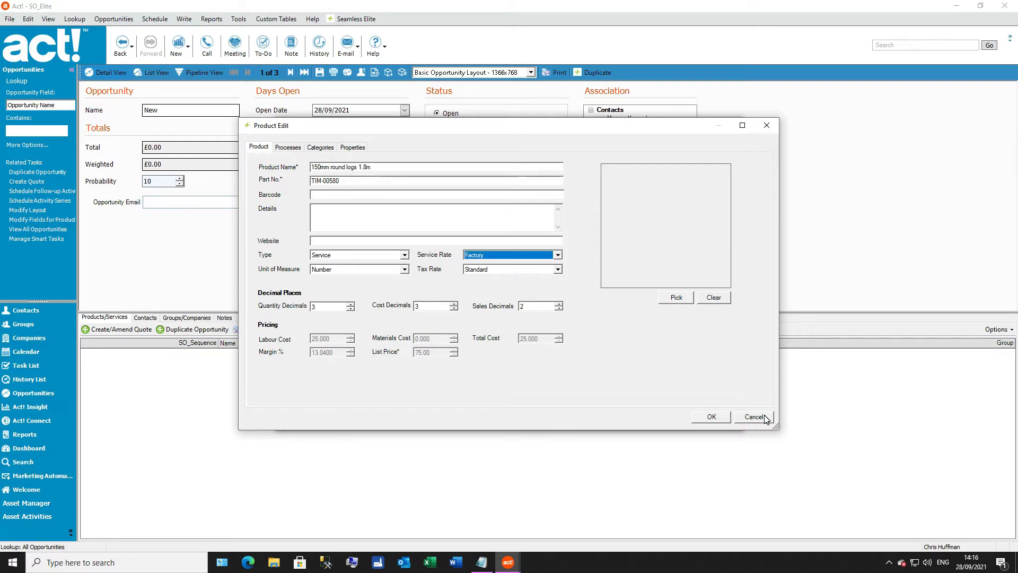
pyautogui.click(751, 420)
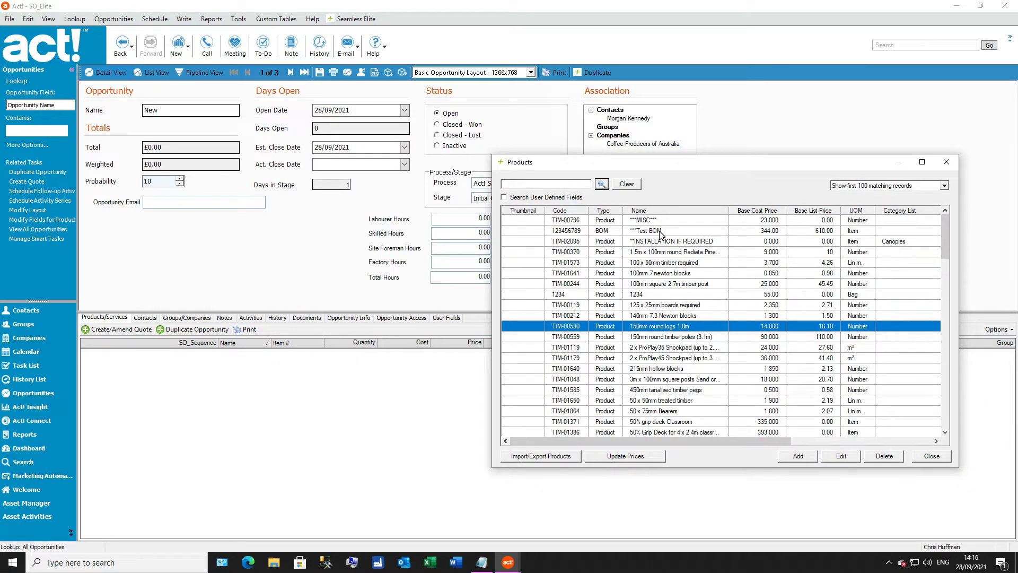
# Step: Open the ***Test BOM product and inspect its bill of materials, widening the window to show the component names
pyautogui.doubleClick(659, 233)
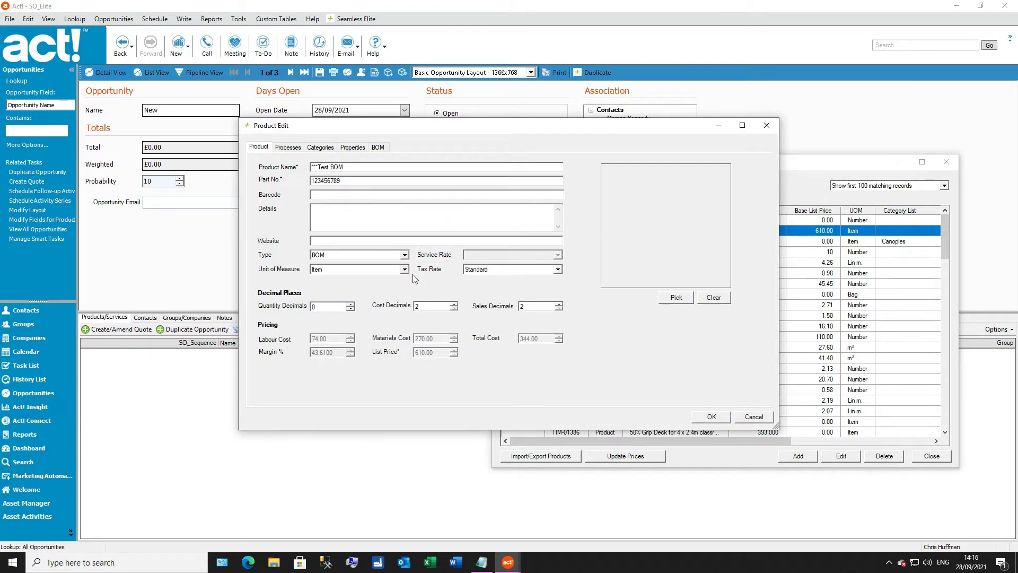
pyautogui.click(336, 257)
pyautogui.click(336, 256)
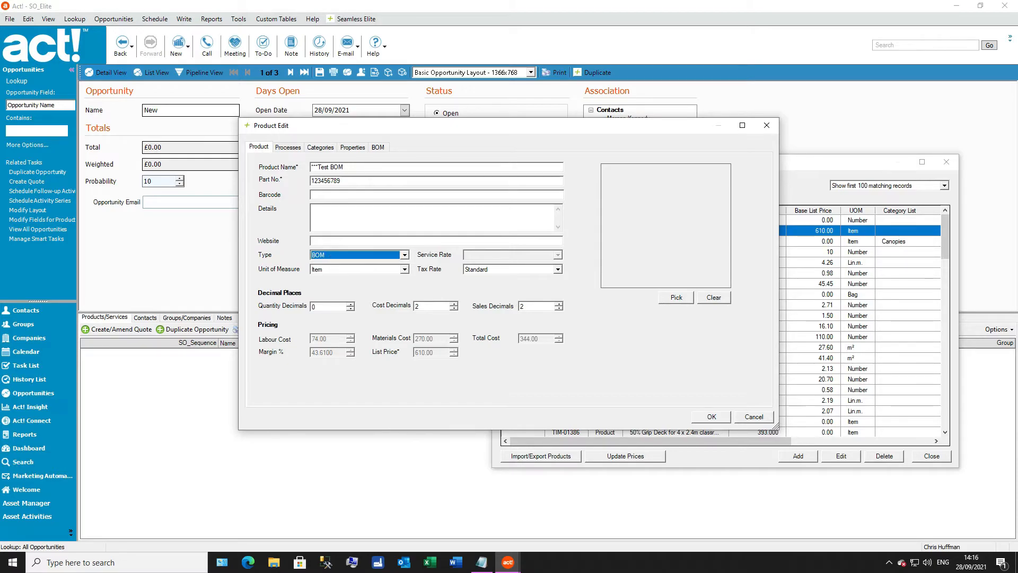
pyautogui.click(381, 152)
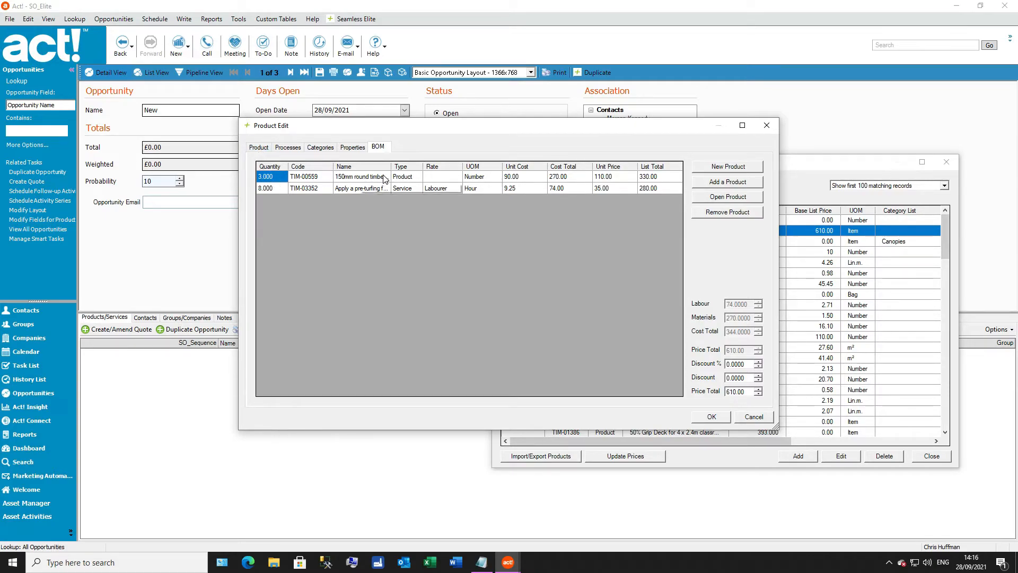
pyautogui.moveTo(236, 209); pyautogui.dragTo(154, 213)
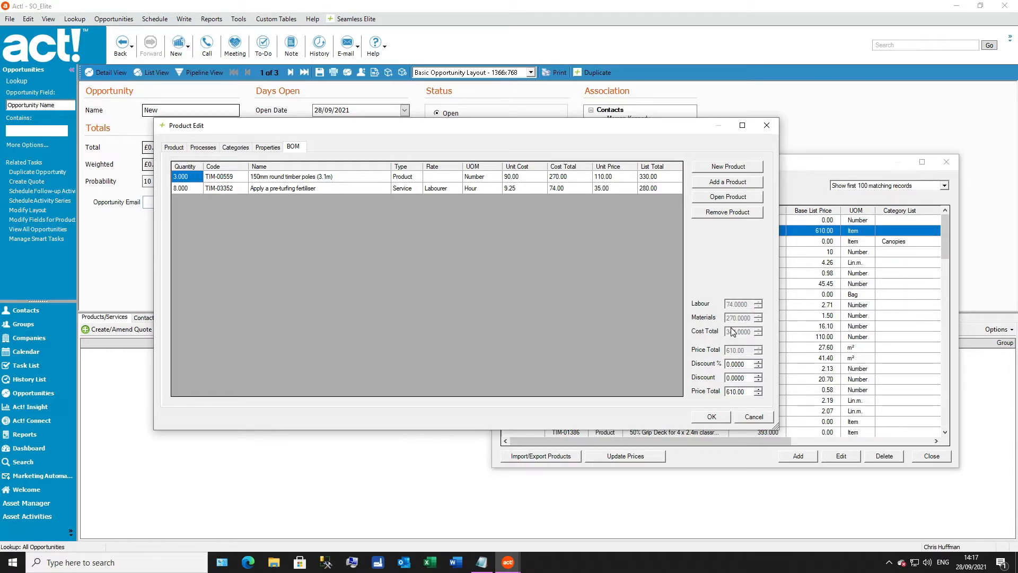
# Step: Compare the ***Test BOM product's bill of materials totals with its product pricing, confirm the product, and close the product list
pyautogui.click(176, 148)
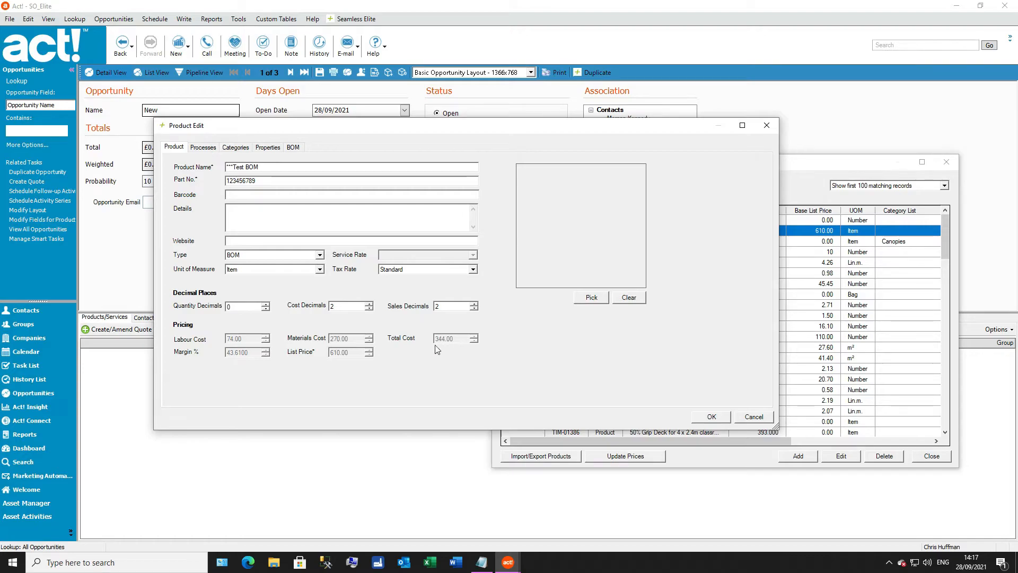
pyautogui.click(293, 147)
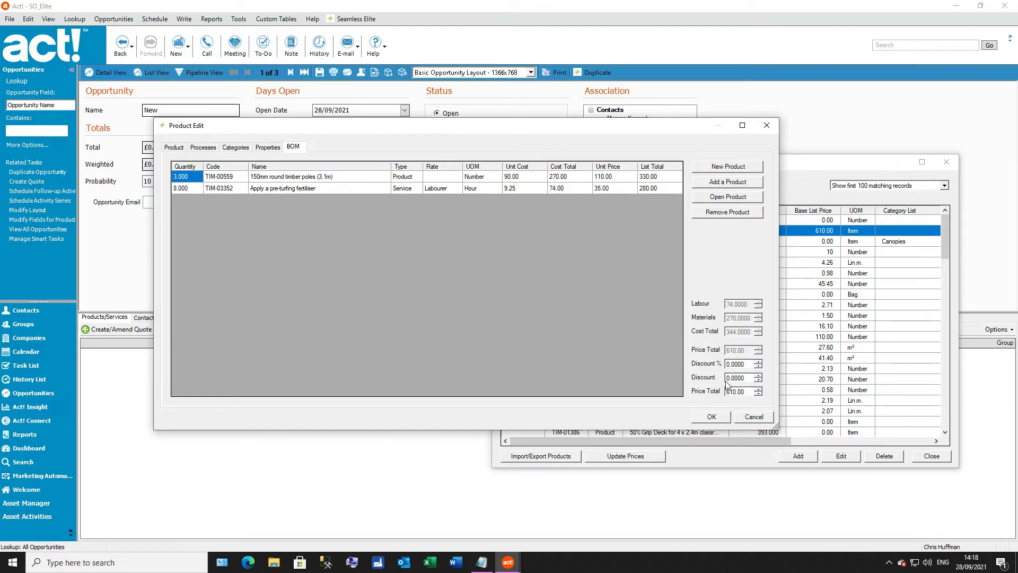
pyautogui.click(173, 149)
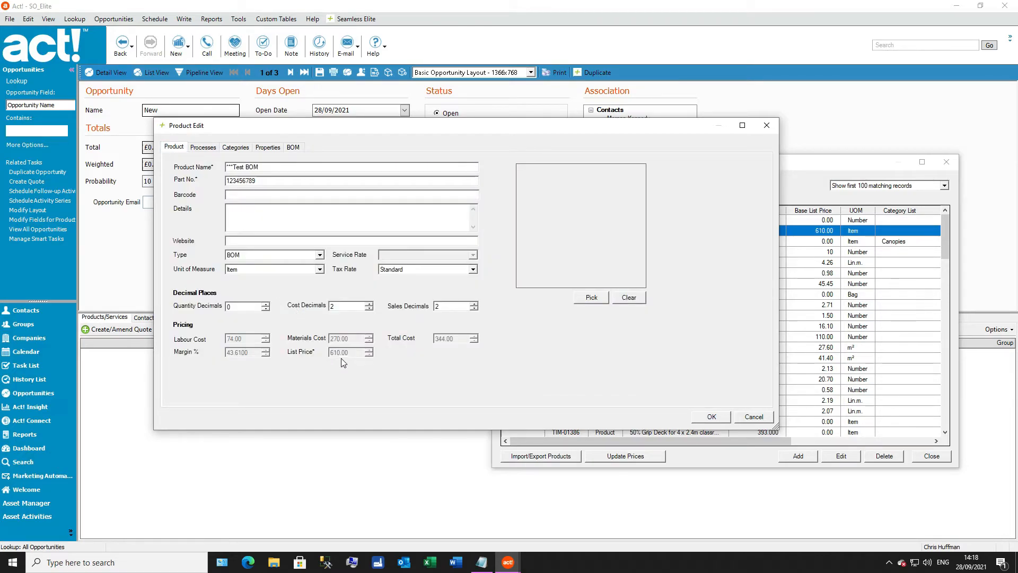
pyautogui.click(712, 416)
pyautogui.click(715, 419)
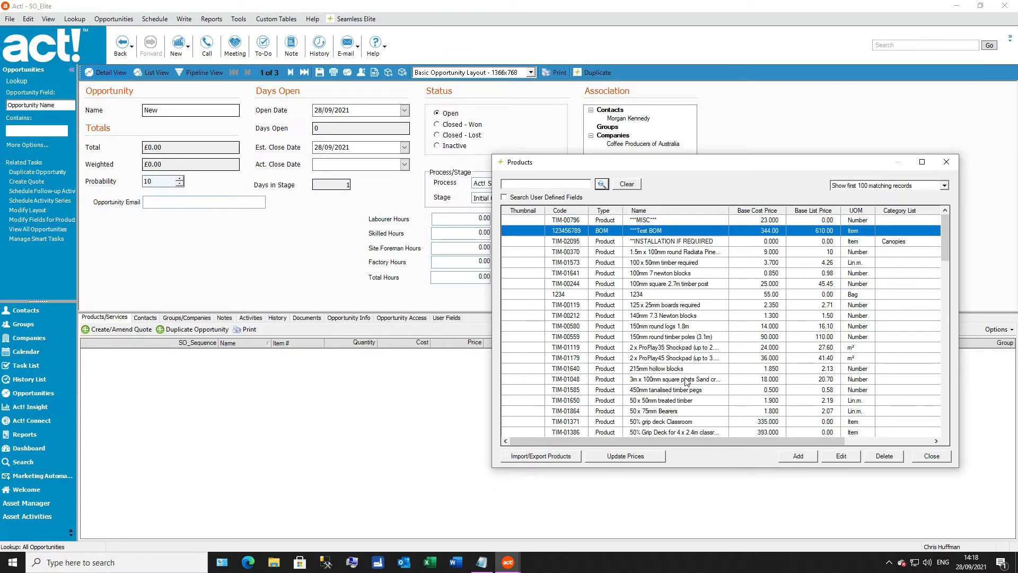
pyautogui.scroll(-6, 687, 370)
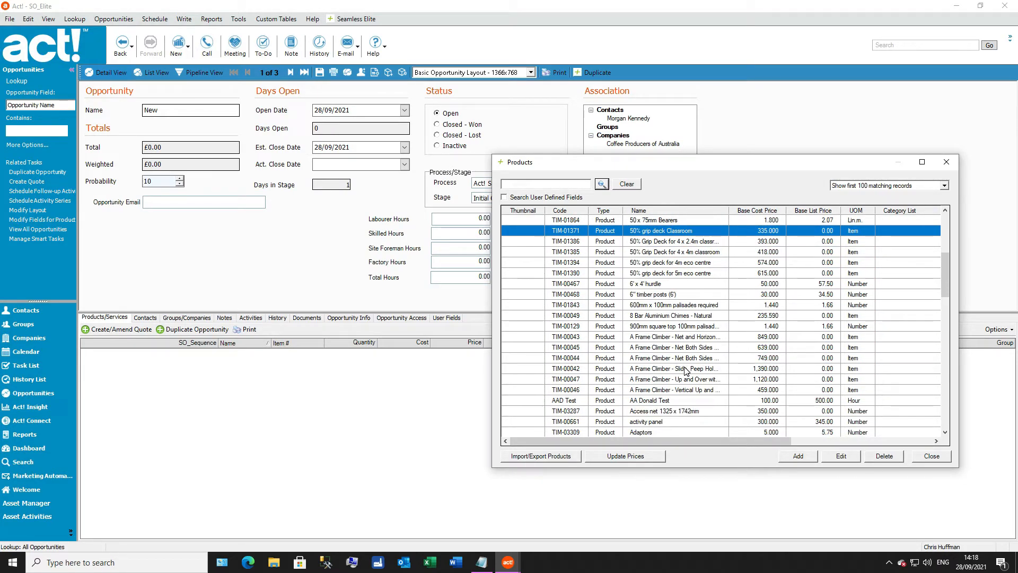
pyautogui.click(932, 459)
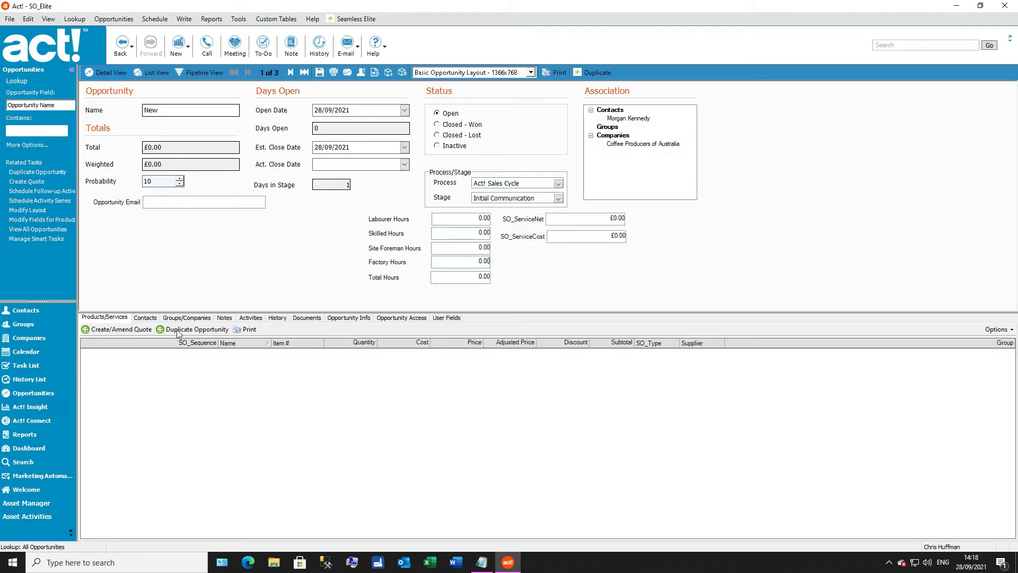
# Step: Create a quote for the opportunity, fill in its reference, and save and close it
pyautogui.click(135, 329)
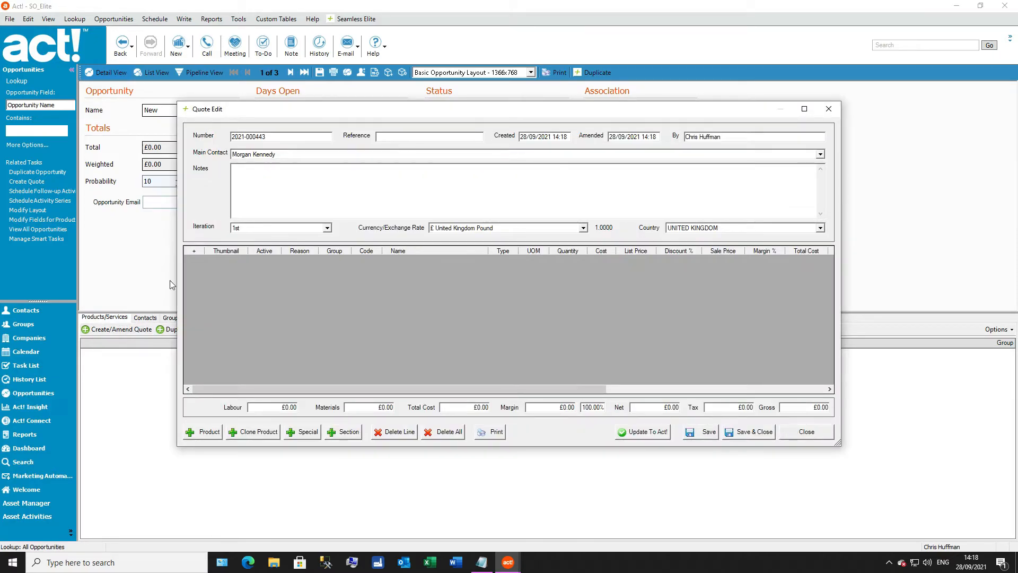
pyautogui.moveTo(253, 137); pyautogui.dragTo(245, 137)
pyautogui.click(305, 136)
pyautogui.click(709, 437)
pyautogui.click(756, 436)
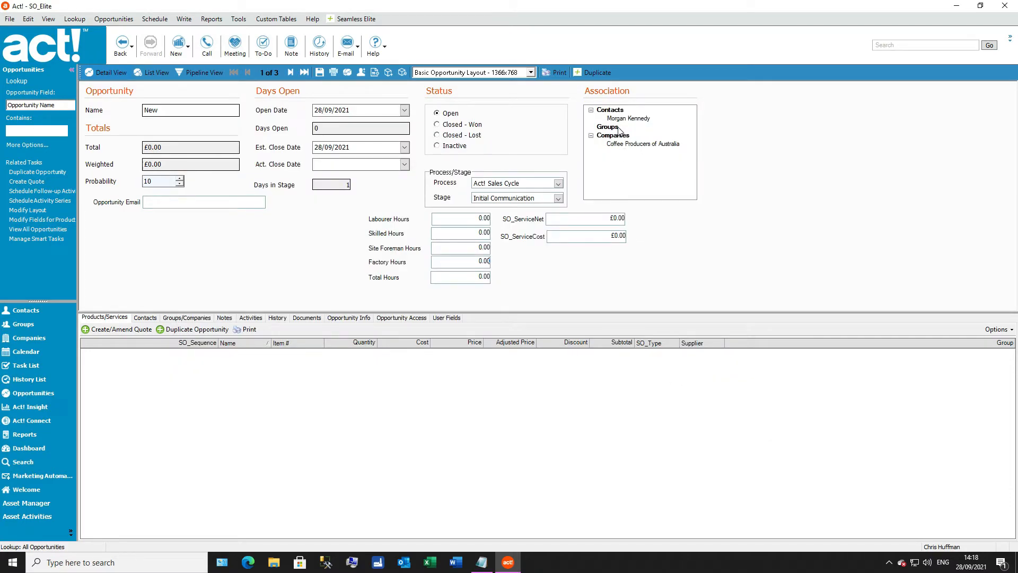
# Step: Open the opportunity's linked contact, check which field lies behind SO_Discount %, and return to the opportunity
pyautogui.click(145, 318)
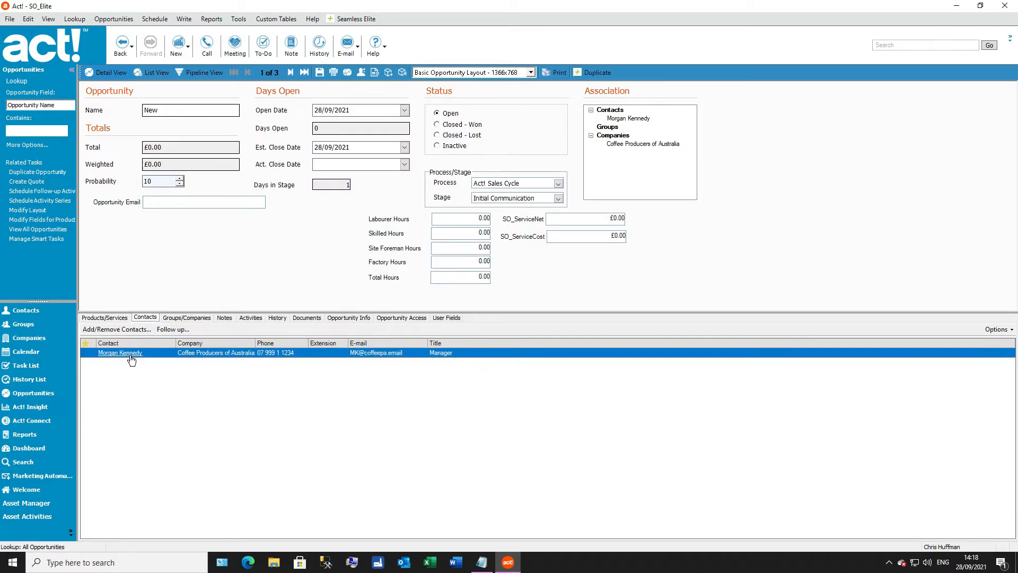
pyautogui.click(131, 354)
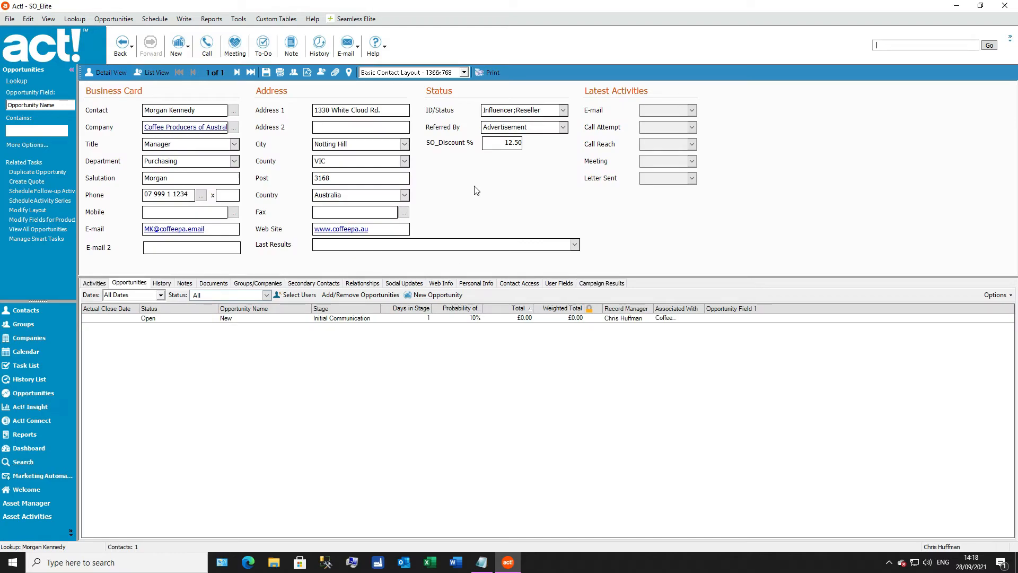
pyautogui.rightClick(499, 146)
pyautogui.click(617, 196)
pyautogui.click(617, 196)
pyautogui.rightClick(491, 146)
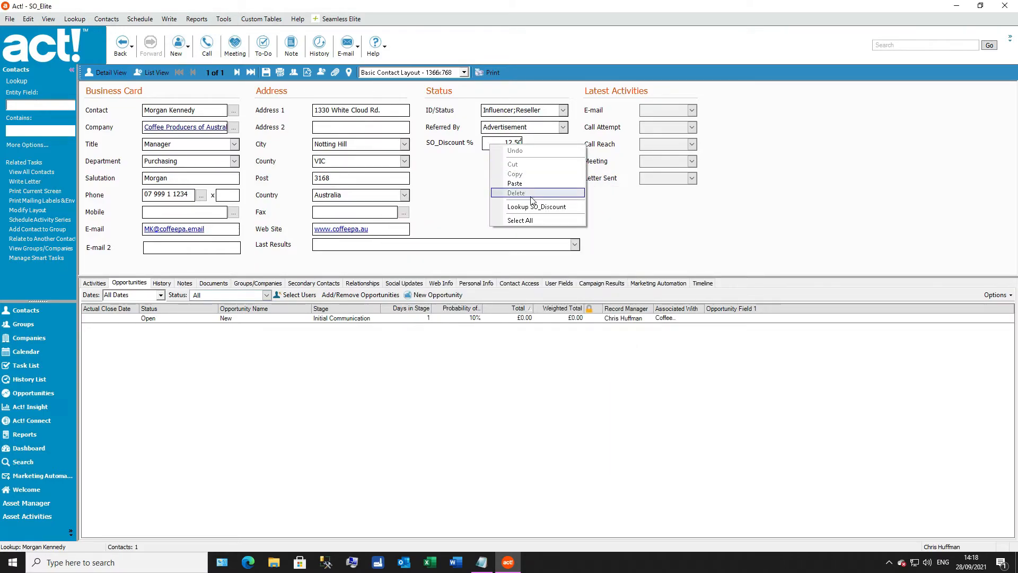
pyautogui.click(459, 208)
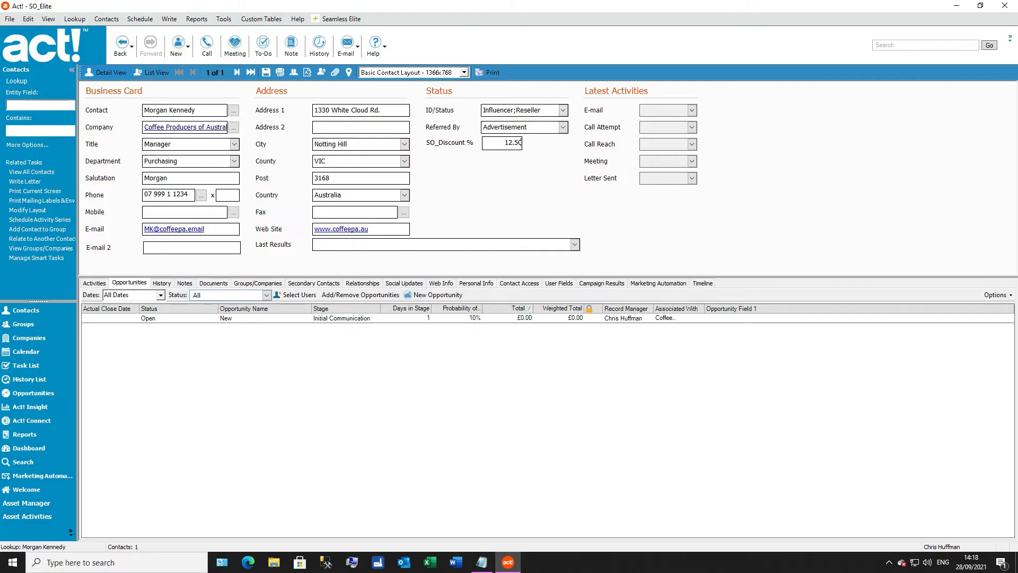
pyautogui.click(123, 48)
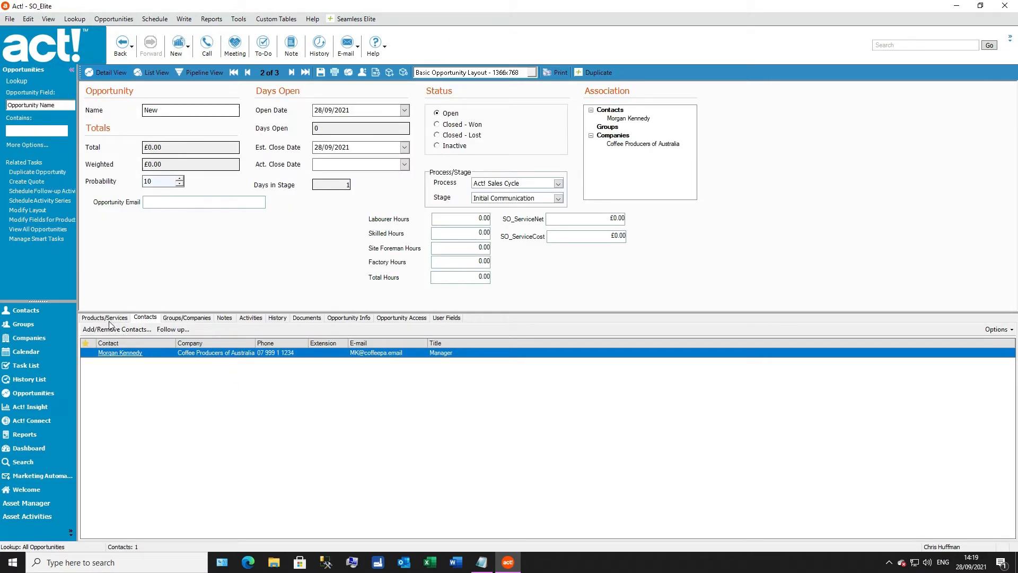
# Step: Reopen the opportunity's quote, add the product 1.5m x 100mm round Radiata Pine poles, and check its line details without changing them
pyautogui.click(111, 318)
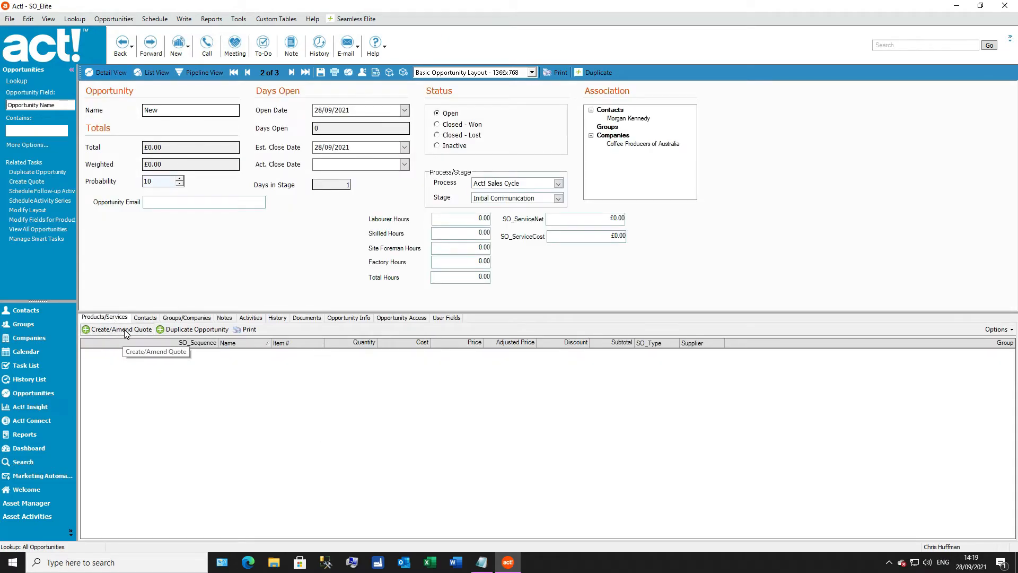
pyautogui.click(124, 331)
pyautogui.click(196, 432)
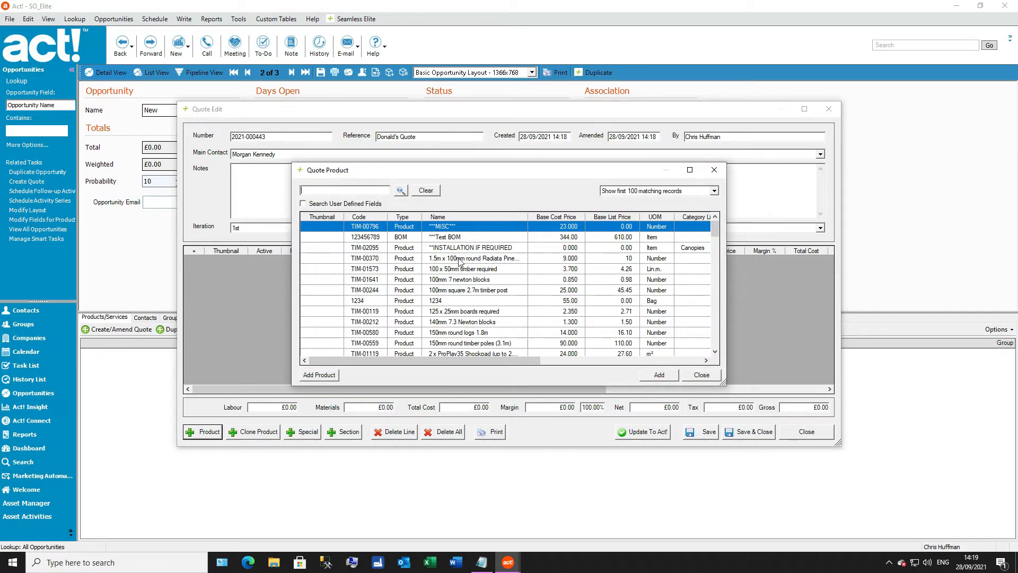
pyautogui.doubleClick(459, 260)
pyautogui.moveTo(511, 164); pyautogui.dragTo(525, 293)
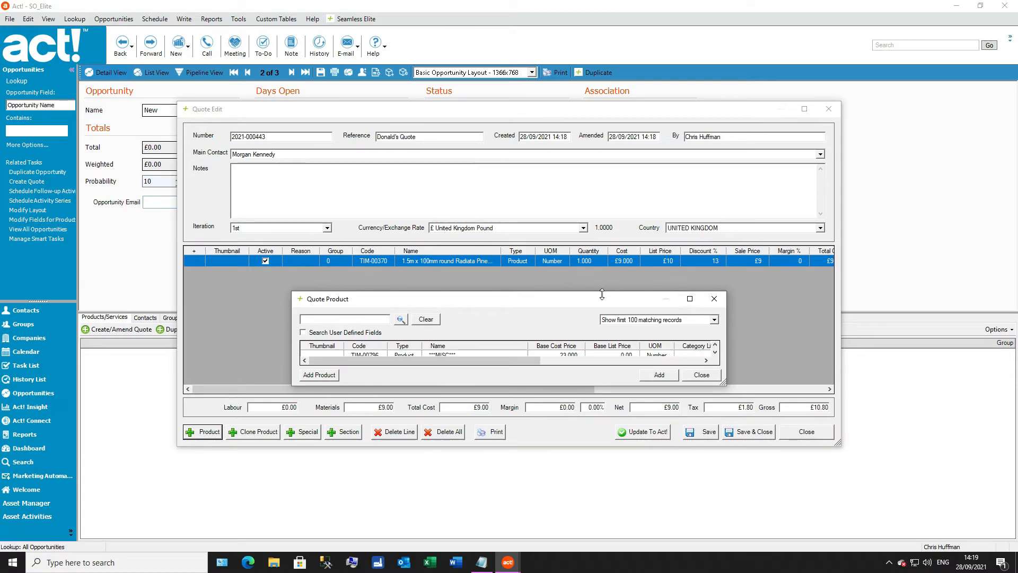
pyautogui.moveTo(599, 303); pyautogui.dragTo(591, 134)
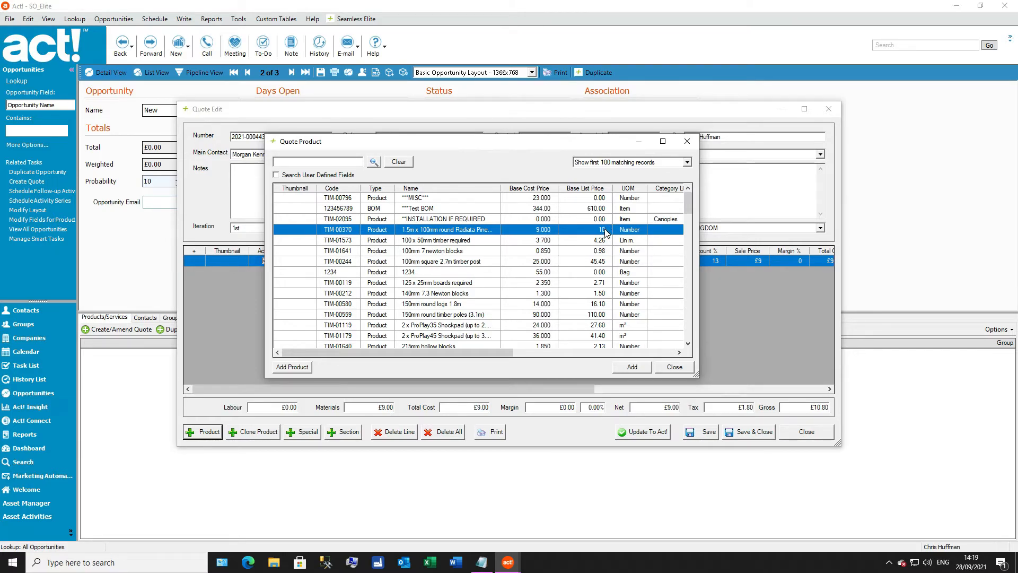
pyautogui.click(673, 367)
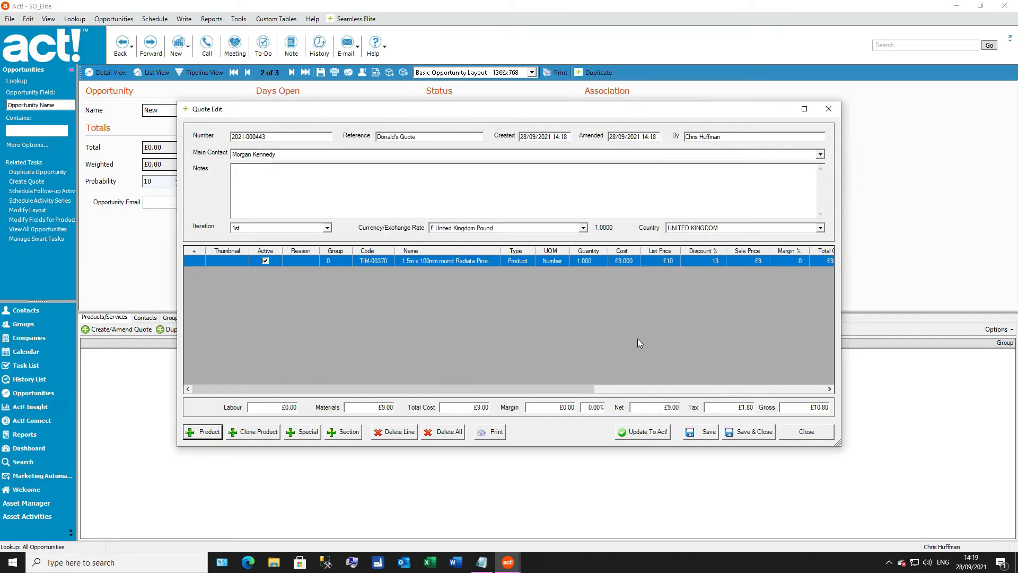
pyautogui.doubleClick(494, 262)
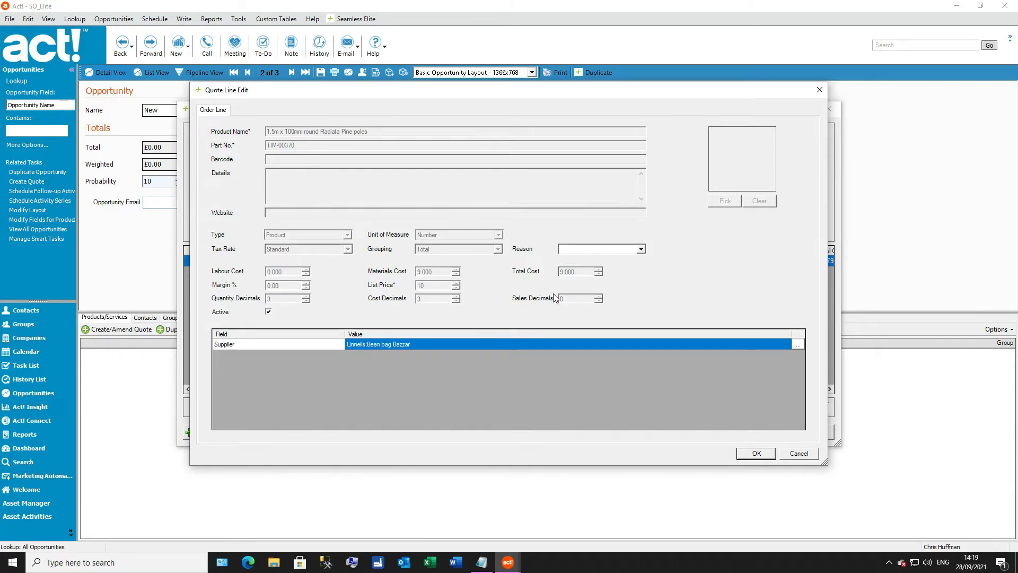
pyautogui.click(800, 455)
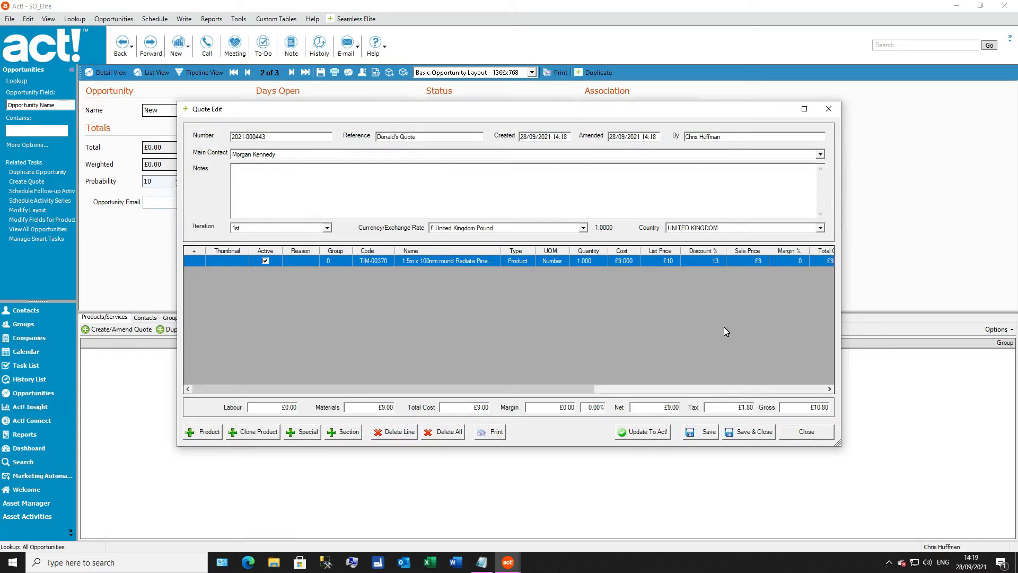
# Step: Add the product 125 x 25mm boards required to the quote and close the product picker
pyautogui.click(207, 434)
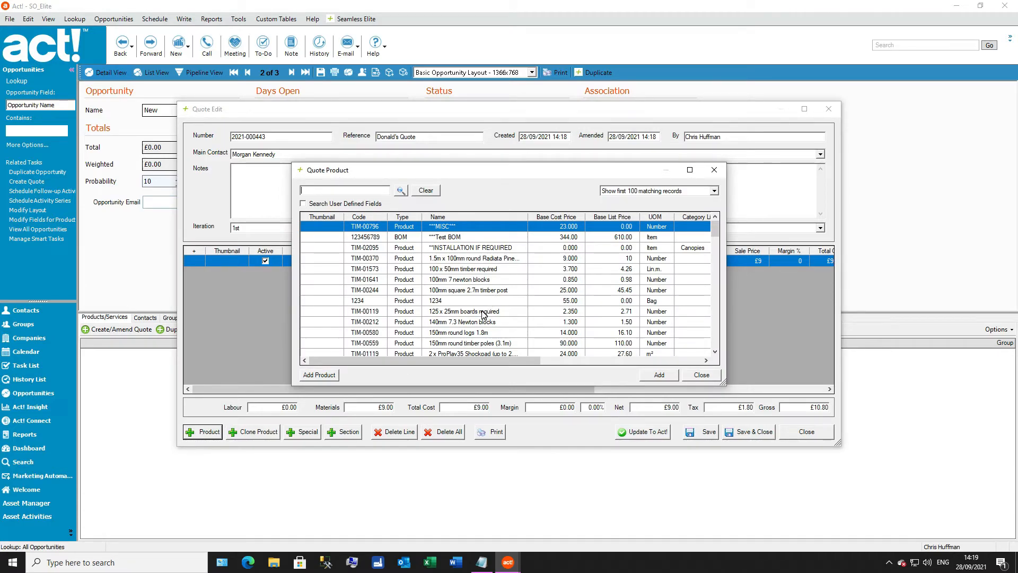
pyautogui.click(484, 313)
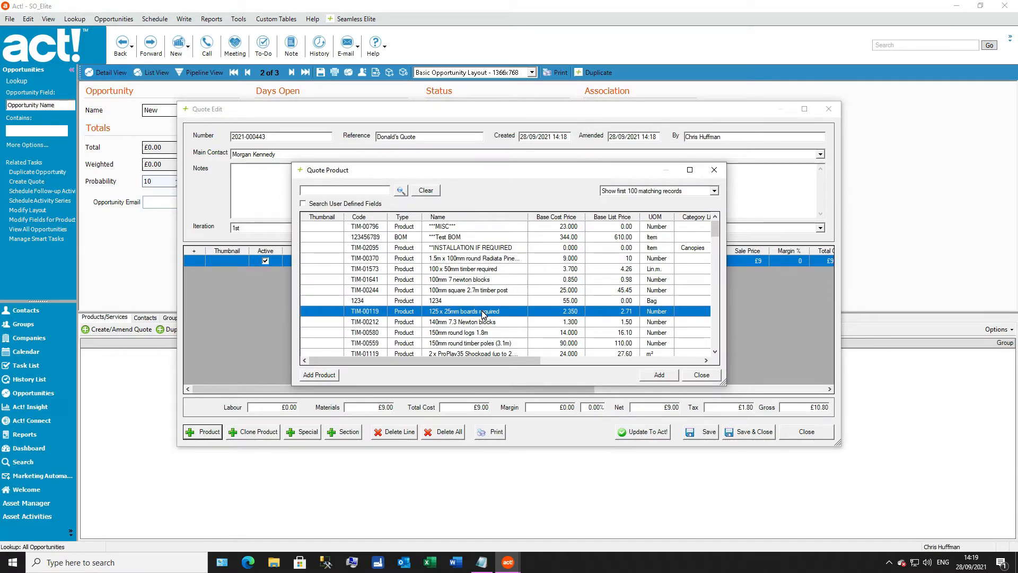
pyautogui.doubleClick(484, 312)
pyautogui.click(704, 374)
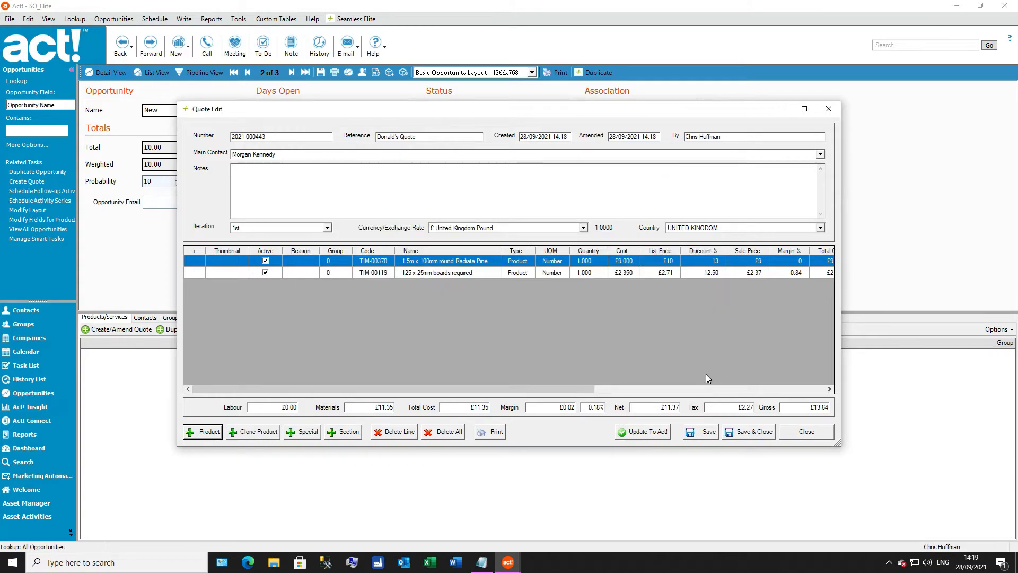
# Step: Inspect the exact discount percentages on the quote lines, and widen the quote window to show the Factory, Labourer, Site Foreman and Skilled columns
pyautogui.click(716, 275)
pyautogui.click(704, 322)
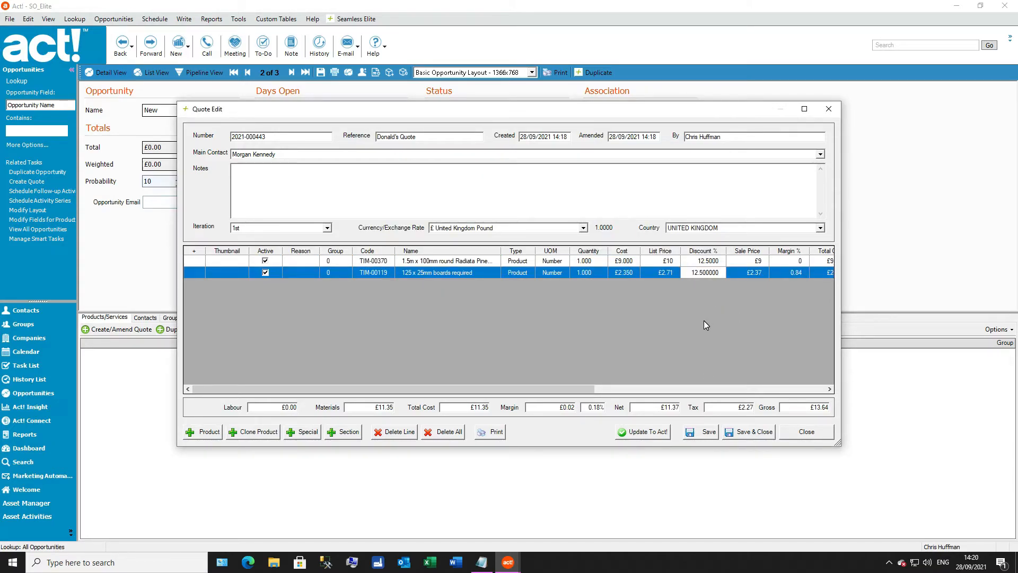
pyautogui.press('Tab')
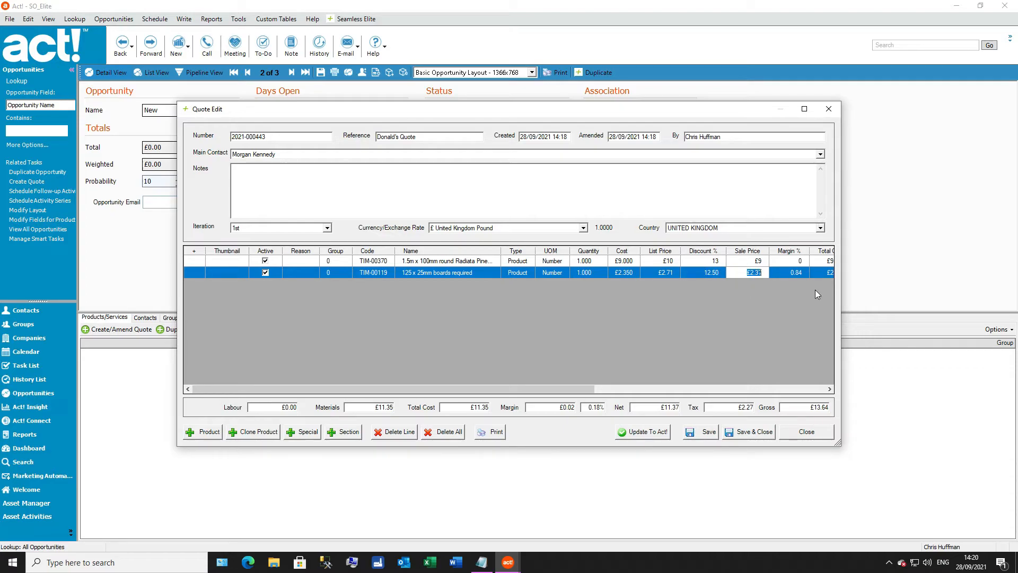
pyautogui.moveTo(841, 286); pyautogui.dragTo(979, 280)
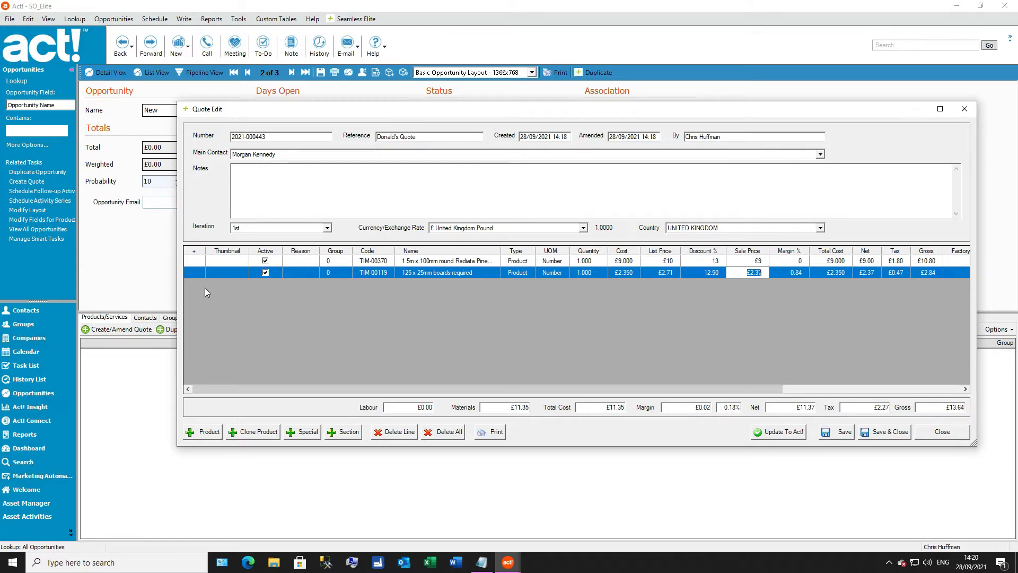
pyautogui.moveTo(177, 291); pyautogui.dragTo(18, 288)
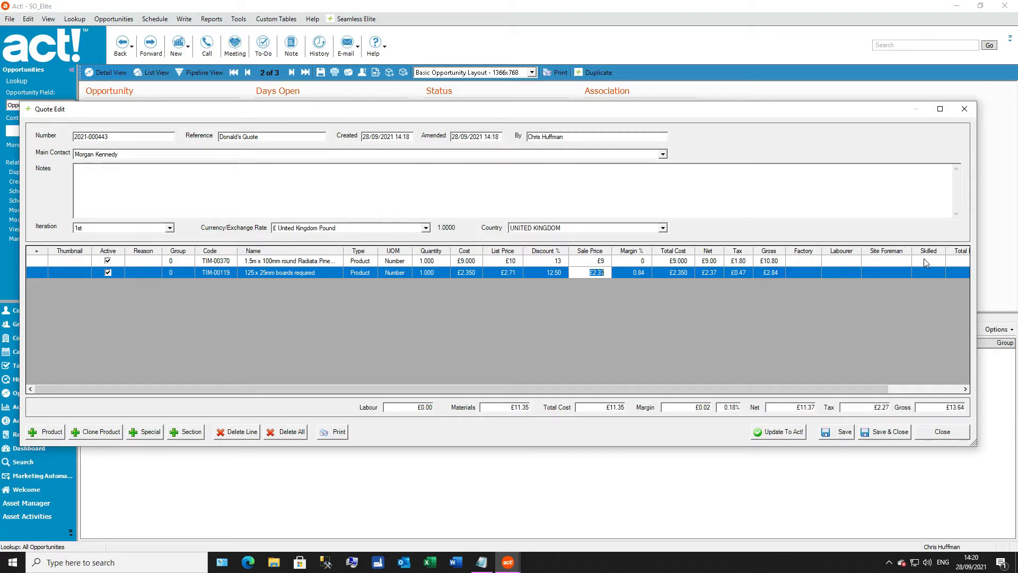
# Step: Add the product Anywhere Tepee with Camo Net and the service Apply wet pour patch to the quote
pyautogui.click(61, 432)
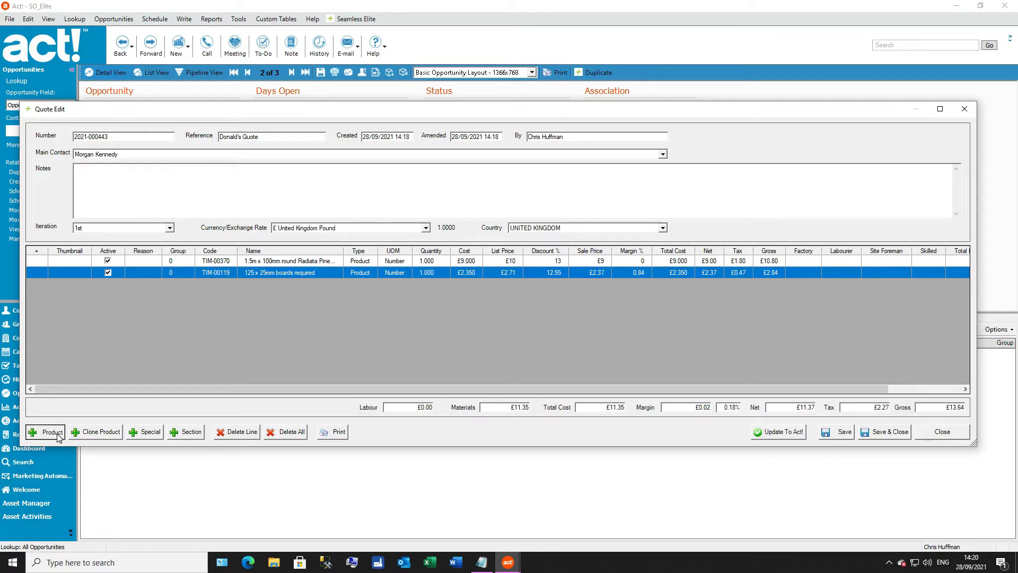
pyautogui.scroll(-3, 419, 301)
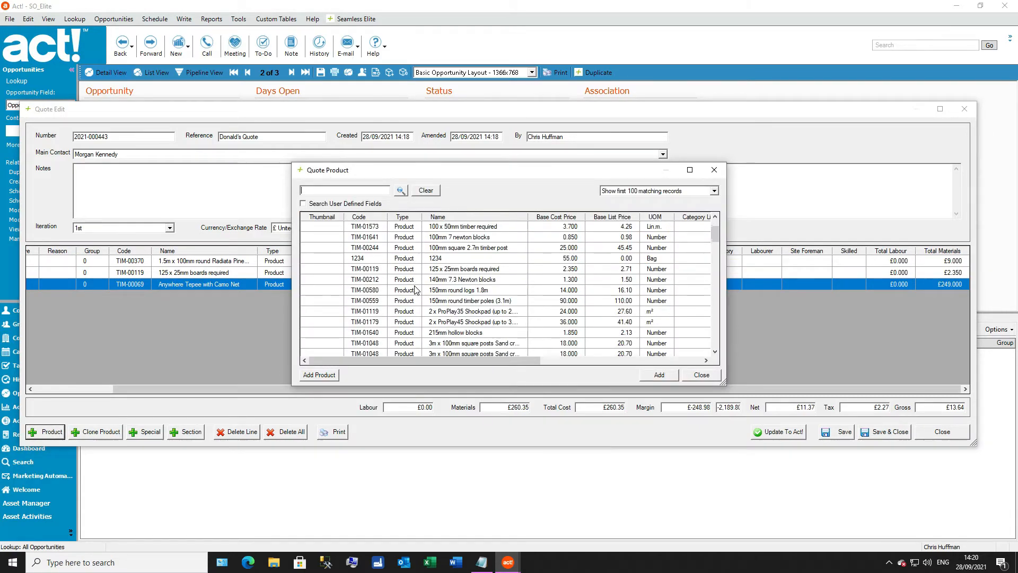
pyautogui.scroll(-12, 418, 301)
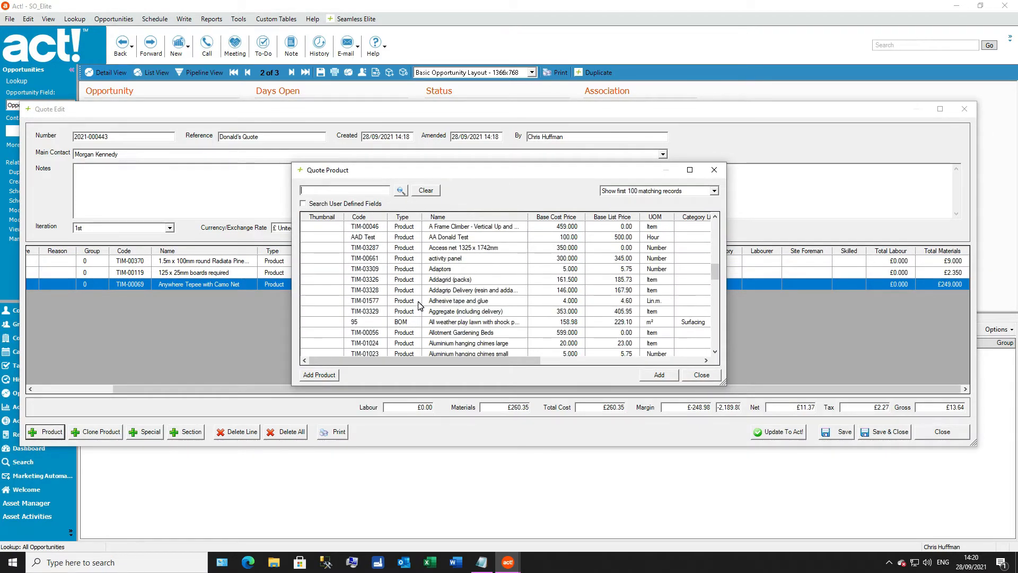
pyautogui.click(453, 281)
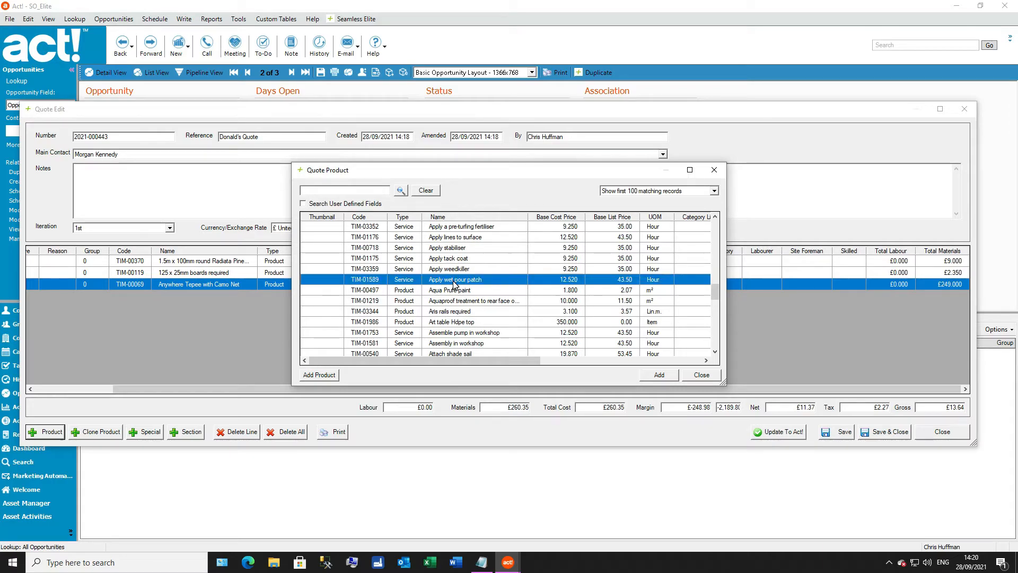
pyautogui.doubleClick(454, 281)
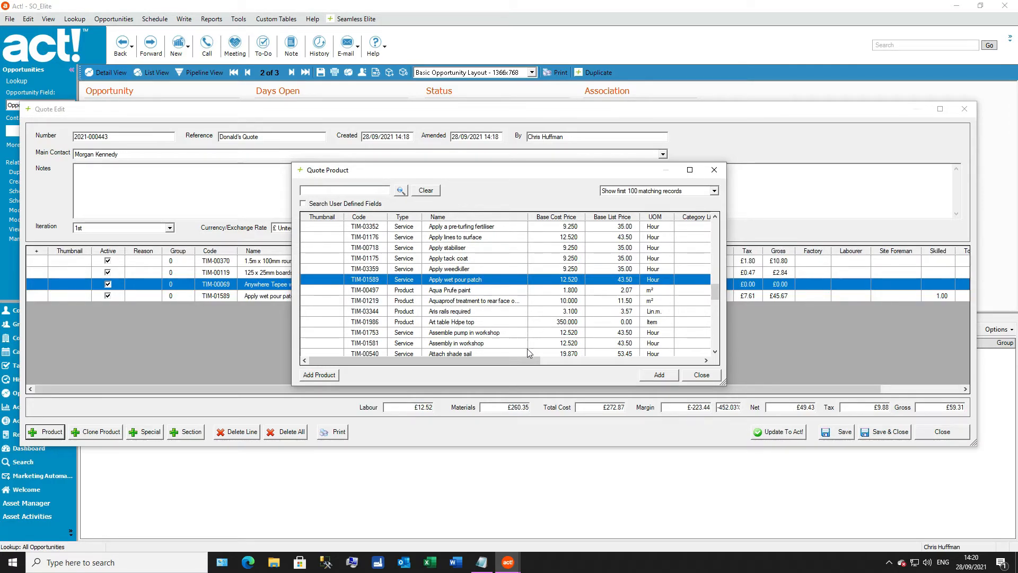
pyautogui.click(702, 375)
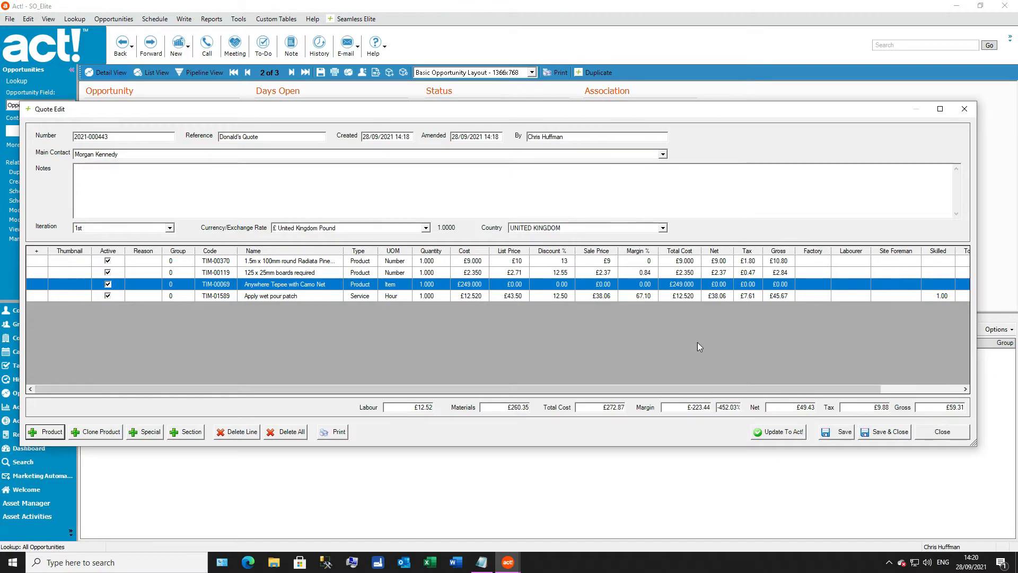
# Step: Set the quantity of the Apply wet pour patch line to 7.5 hours
pyautogui.click(424, 296)
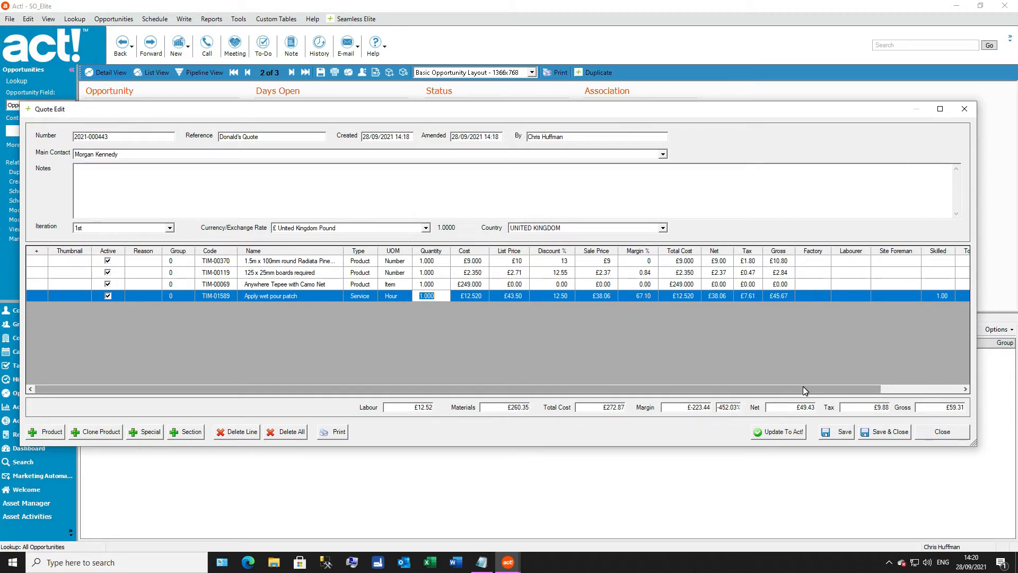
pyautogui.write('7.5')
pyautogui.press('Tab')
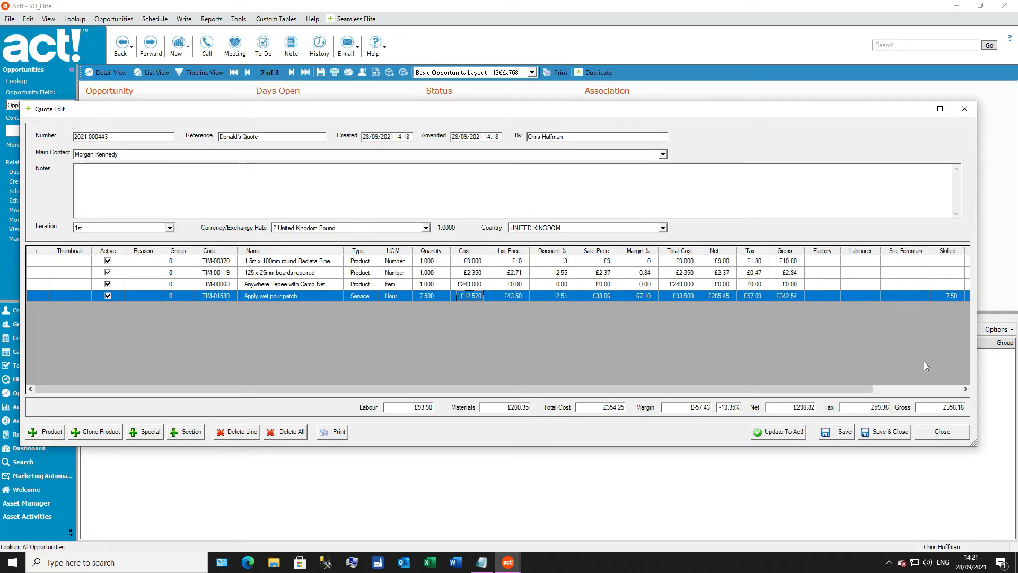
# Step: Update the quote to the Act! opportunity, confirm it, and check the opportunity's Skilled Hours and SO_ServiceCost fields
pyautogui.click(780, 436)
pyautogui.click(560, 314)
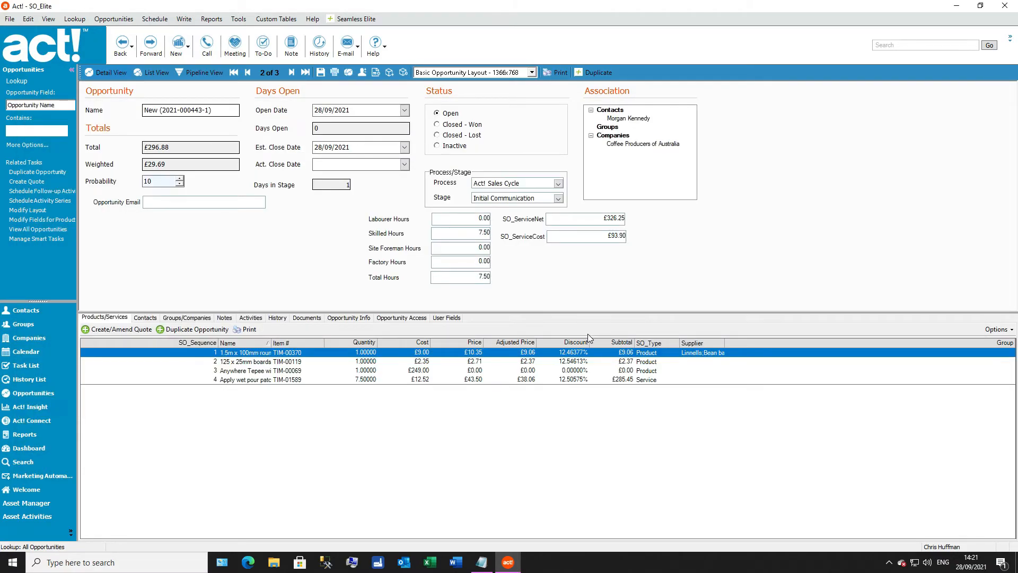
pyautogui.click(481, 232)
pyautogui.press('Tab')
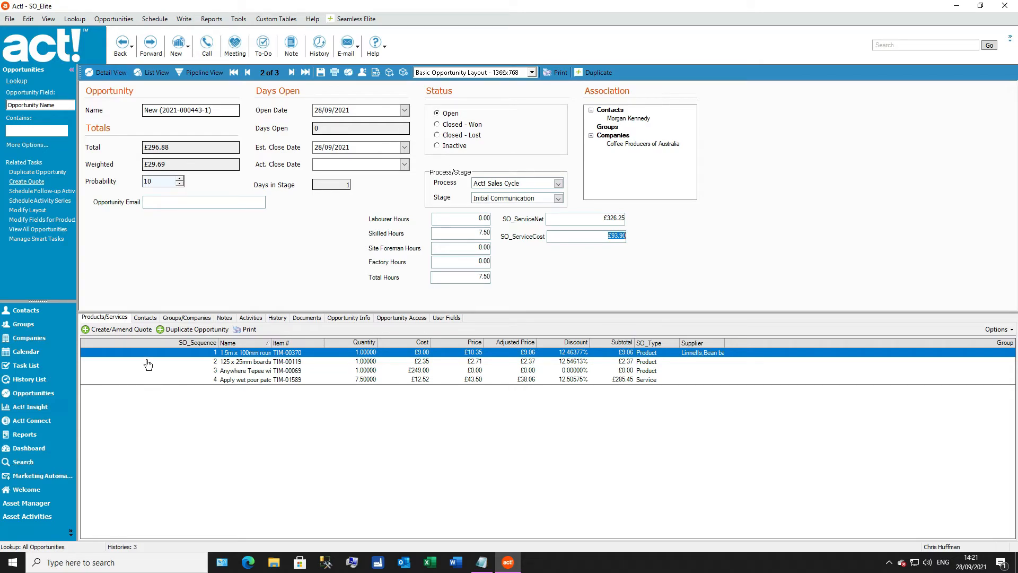
# Step: Reopen the opportunity's quote for editing as its 2nd iteration and add the ***Test BOM product as the last line
pyautogui.click(127, 331)
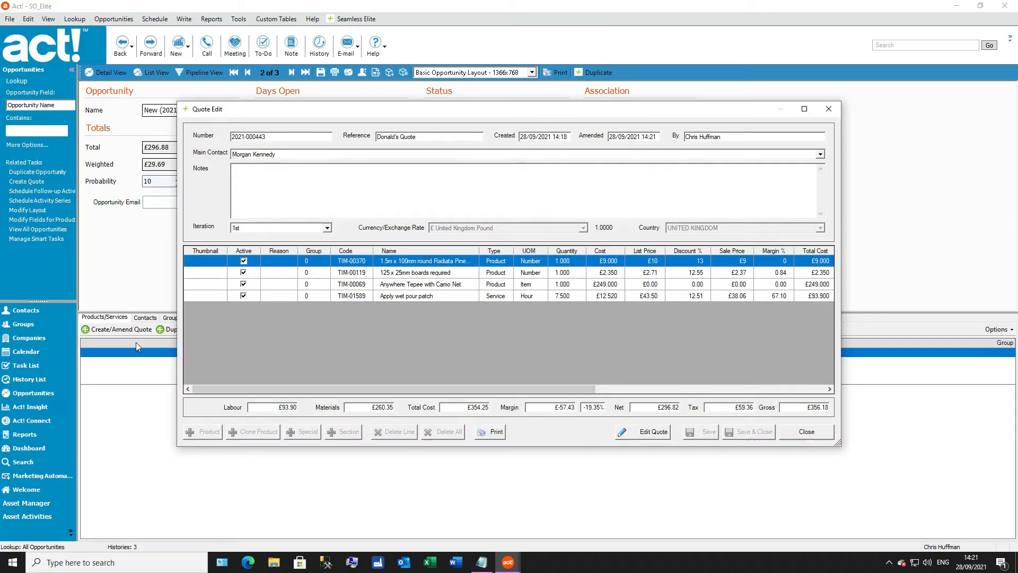
pyautogui.click(634, 436)
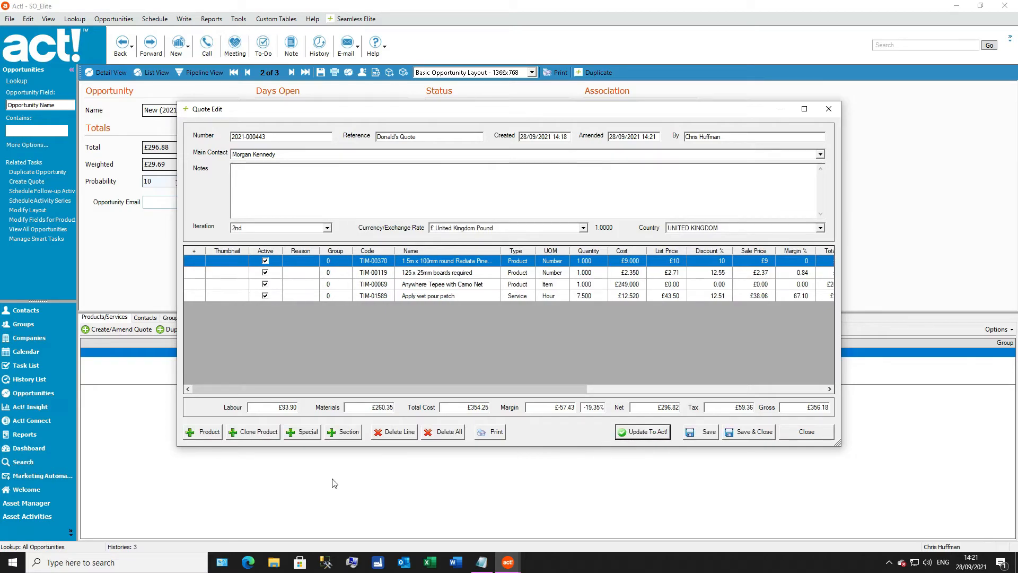
pyautogui.click(202, 436)
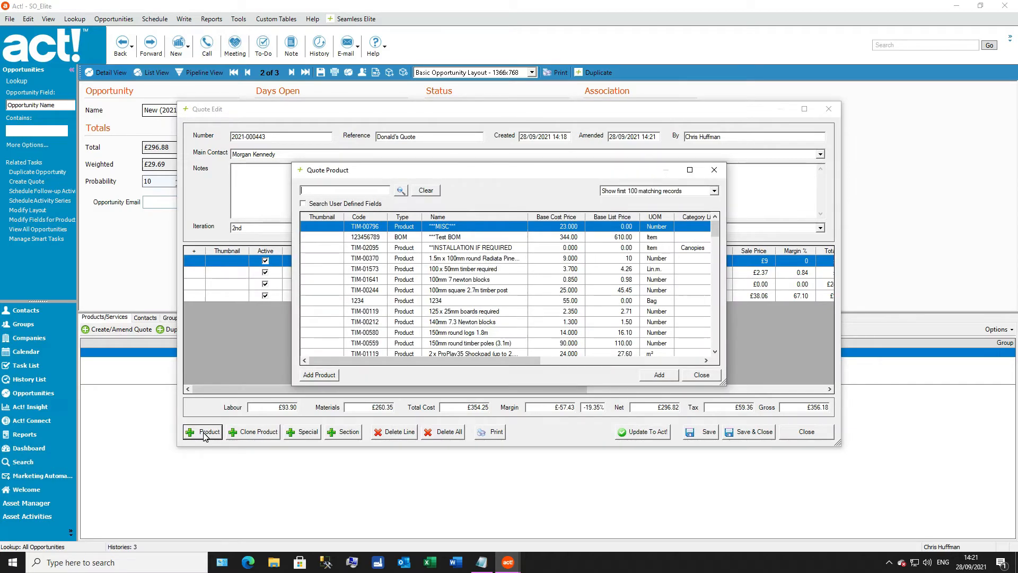
pyautogui.doubleClick(458, 237)
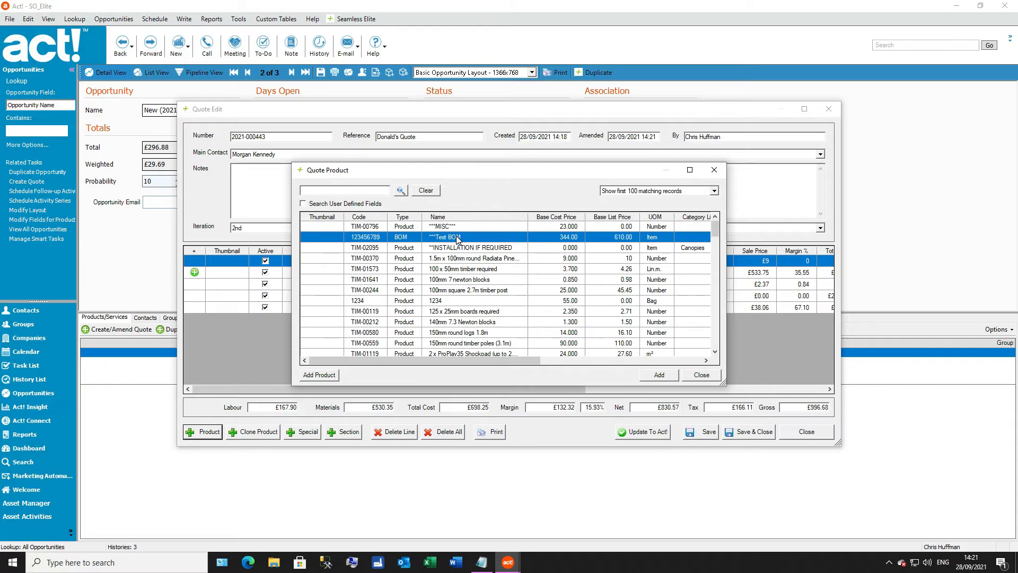
pyautogui.click(701, 374)
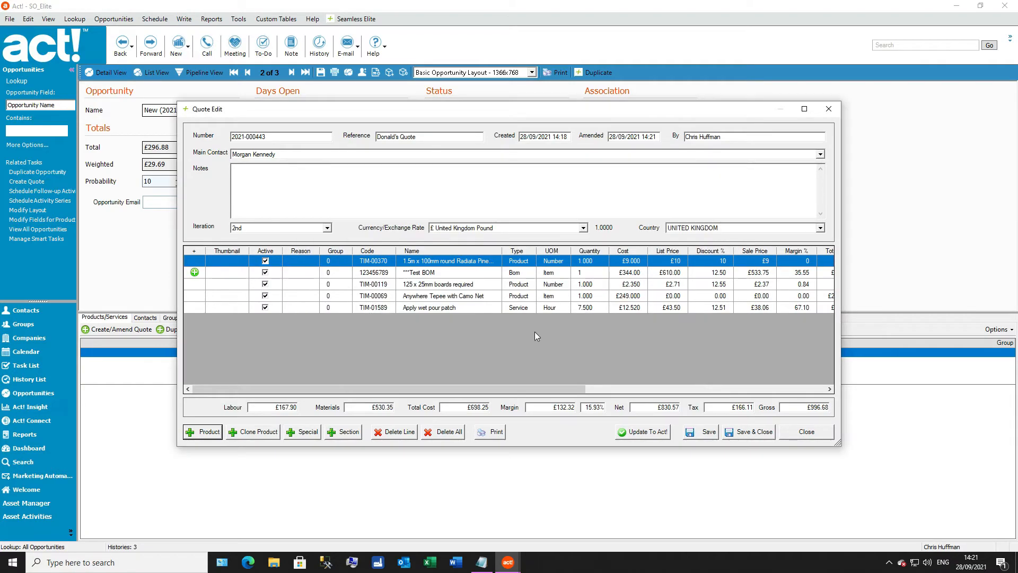
pyautogui.click(431, 274)
pyautogui.moveTo(430, 273); pyautogui.dragTo(456, 309)
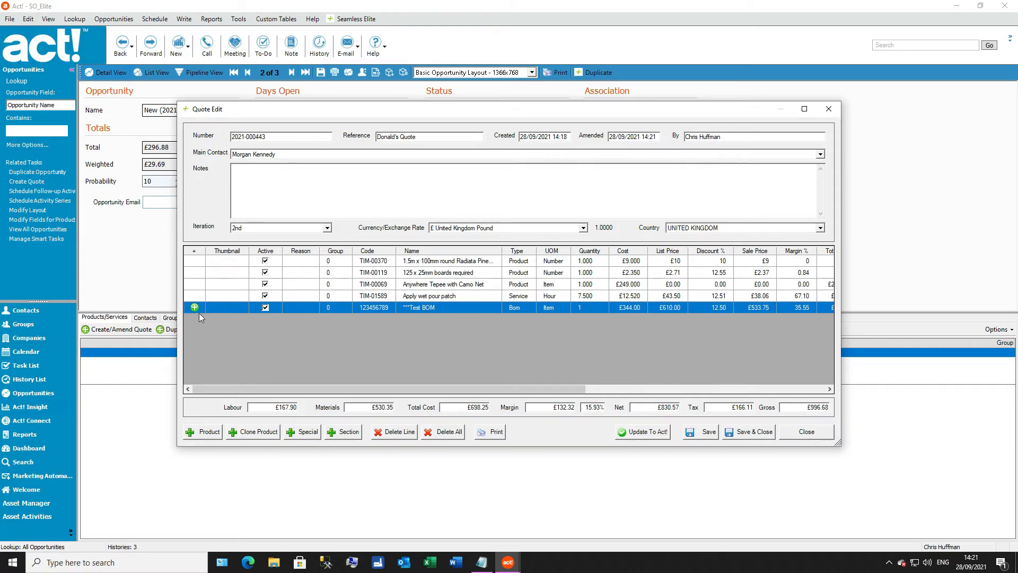
# Step: Examine the component list of the ***Test BOM quote line and leave the line without changes
pyautogui.doubleClick(471, 307)
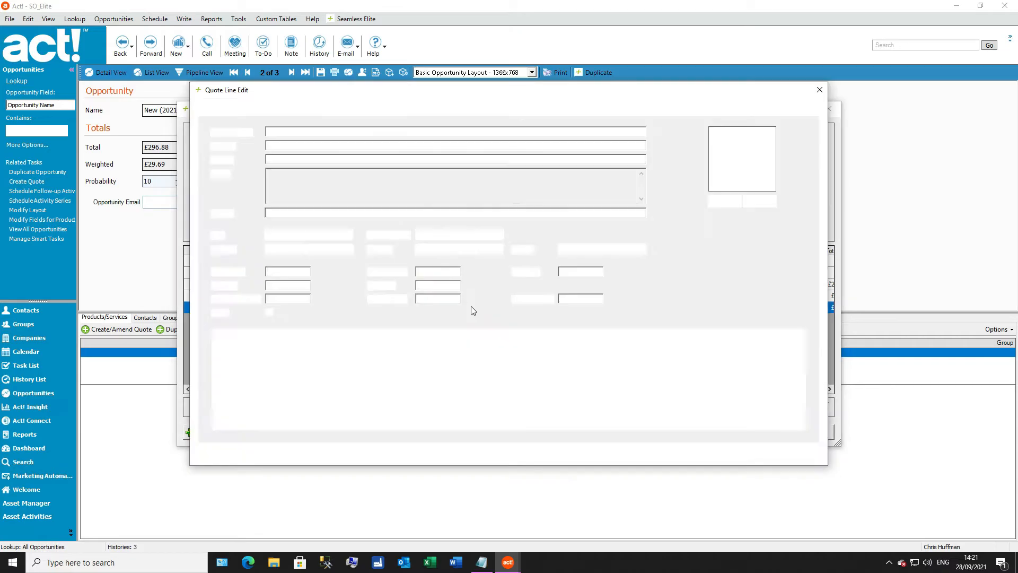
pyautogui.click(239, 111)
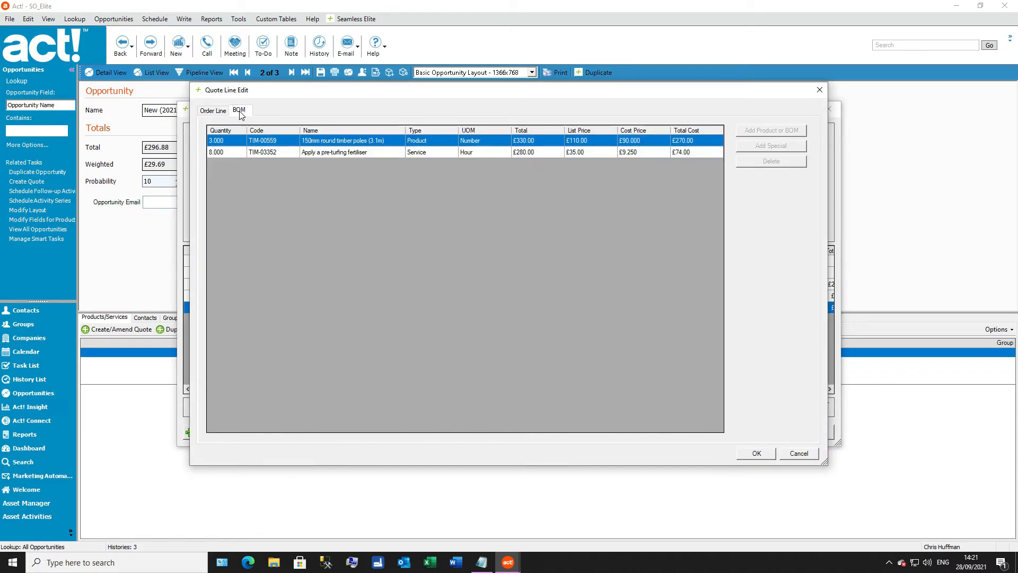
pyautogui.click(247, 153)
pyautogui.click(293, 140)
pyautogui.click(799, 453)
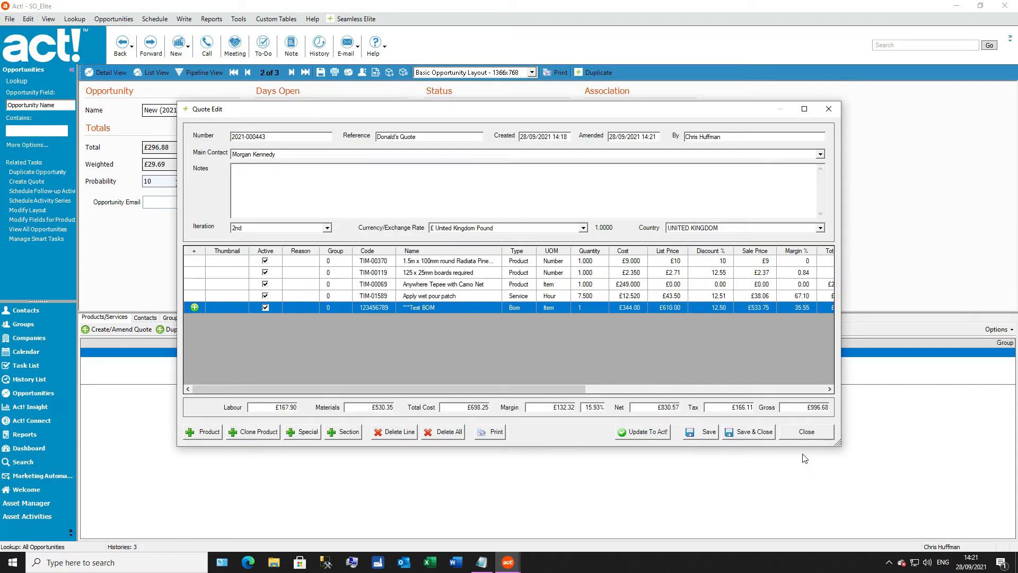
# Step: Add ***Test BOM to the quote a second time as a clone product and close the product picker
pyautogui.click(272, 434)
pyautogui.doubleClick(445, 237)
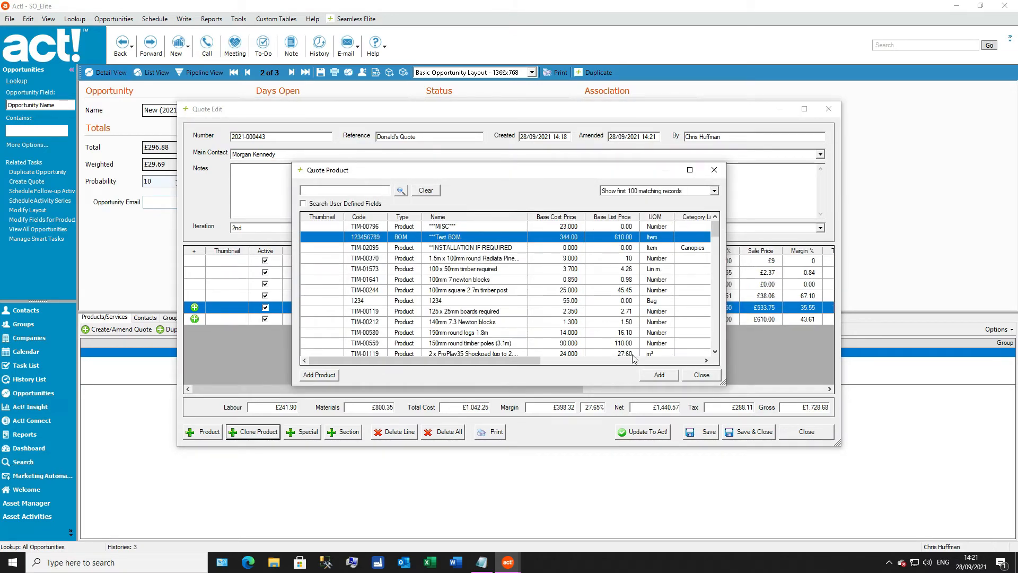
pyautogui.click(711, 377)
# Step: Open the BOM of the cloned ***Test BOM line and add the All weather play lawn with shock pad BOM to it
pyautogui.click(453, 320)
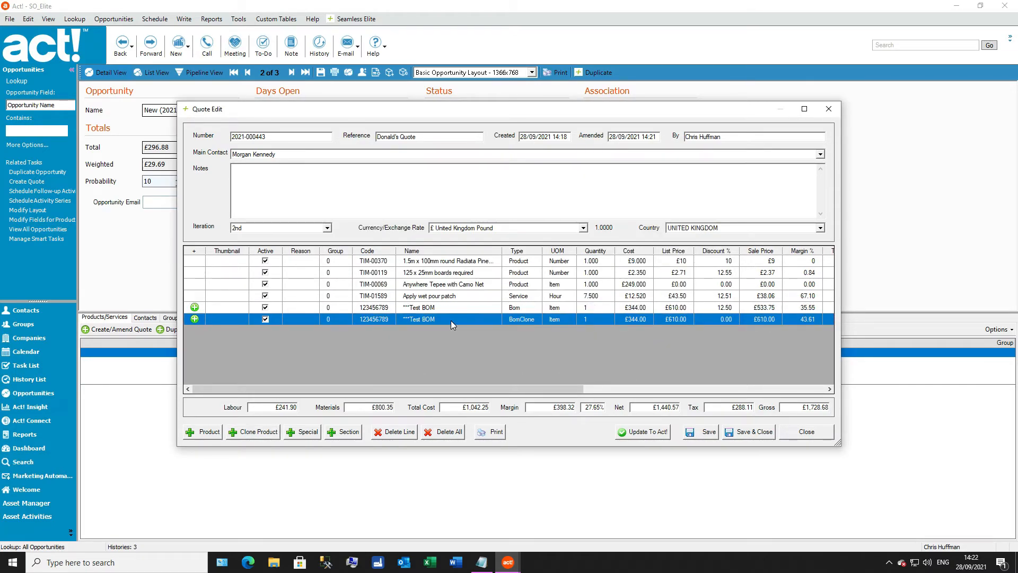
pyautogui.doubleClick(451, 320)
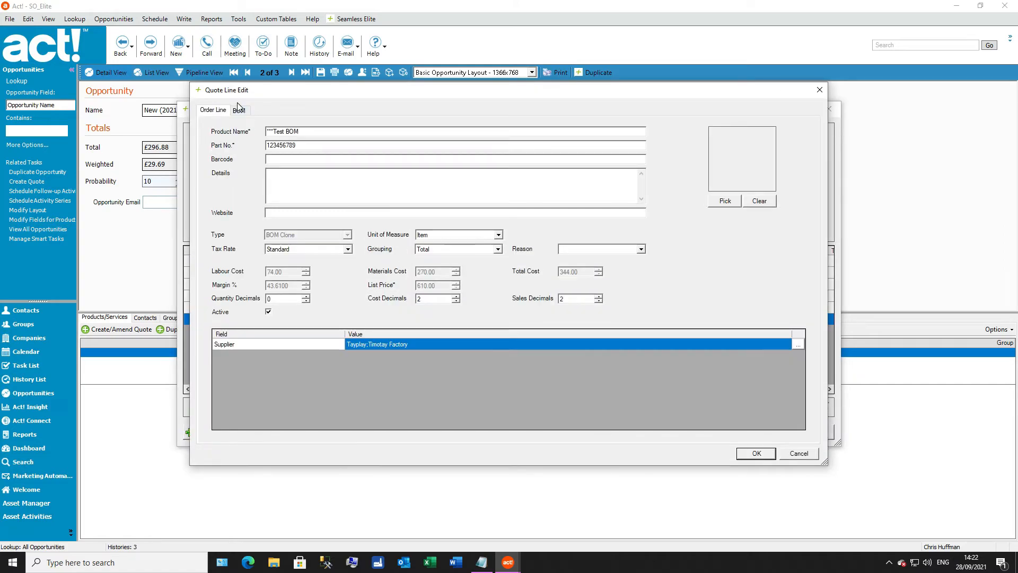
pyautogui.click(245, 111)
pyautogui.click(238, 151)
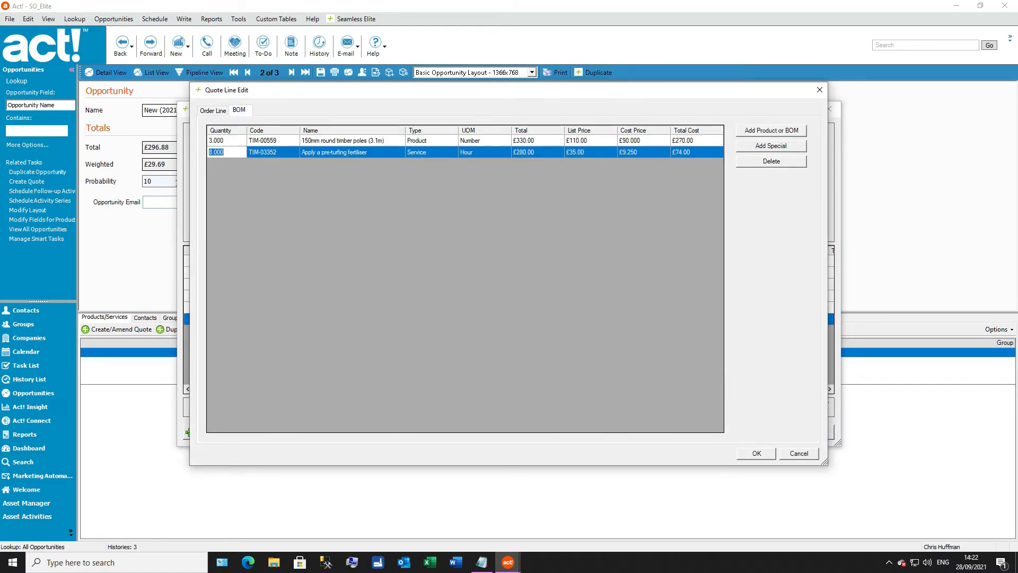
pyautogui.click(763, 135)
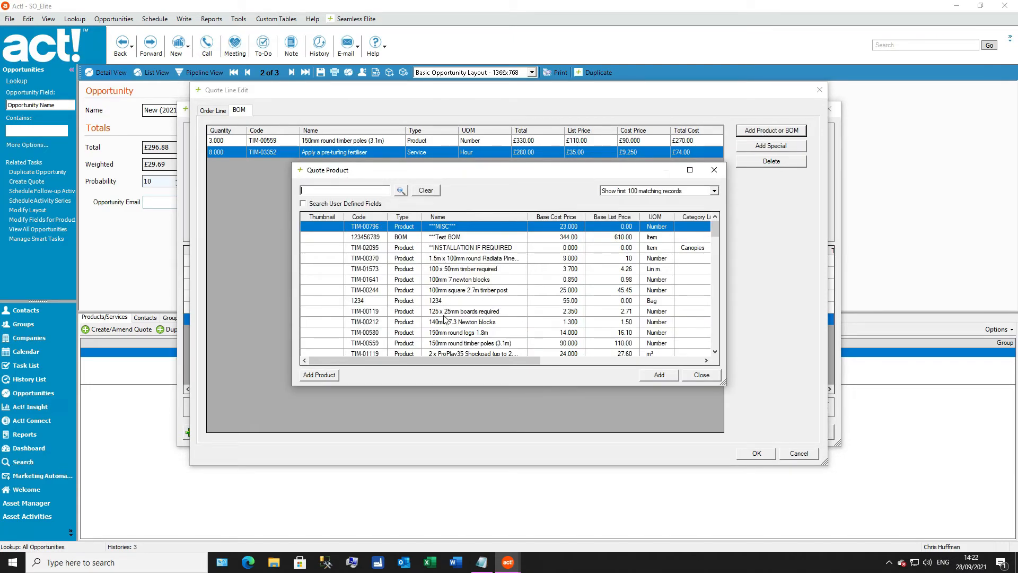
pyautogui.moveTo(716, 232); pyautogui.dragTo(714, 273)
pyautogui.click(512, 285)
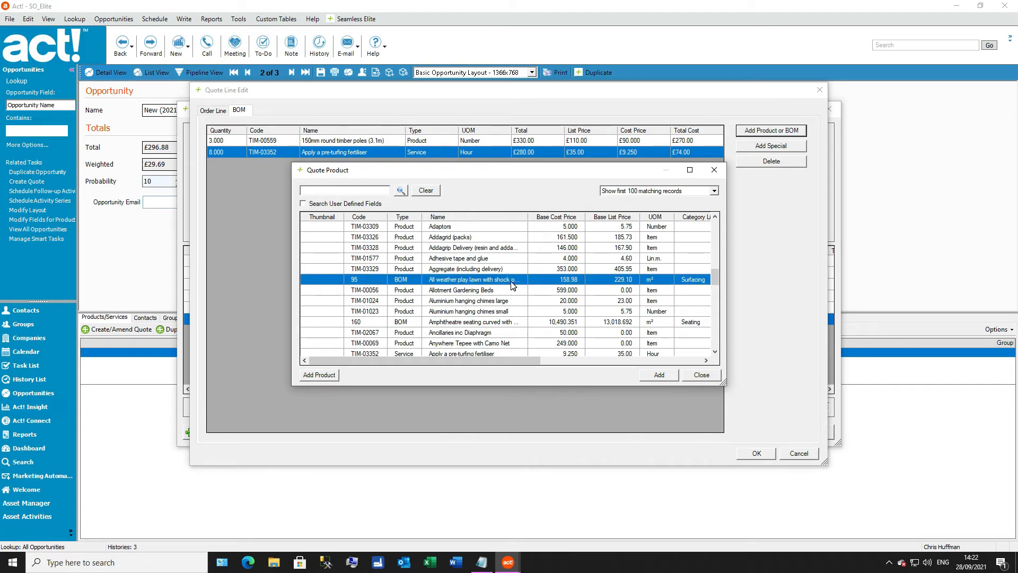
pyautogui.doubleClick(512, 285)
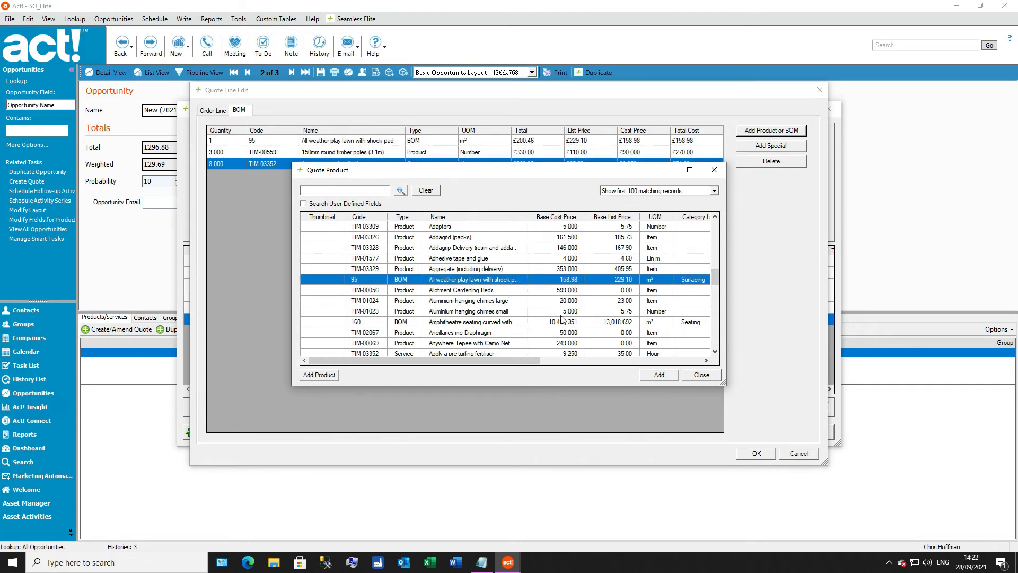
pyautogui.click(705, 376)
# Step: Move the All weather play lawn with shock pad item to the end of the cloned BOM's component list
pyautogui.click(428, 164)
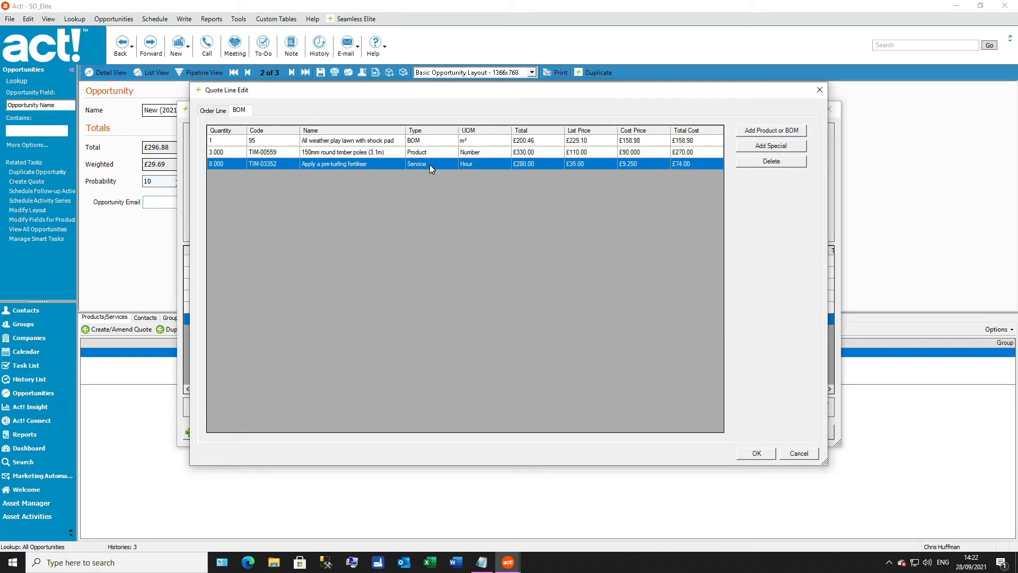
pyautogui.click(432, 140)
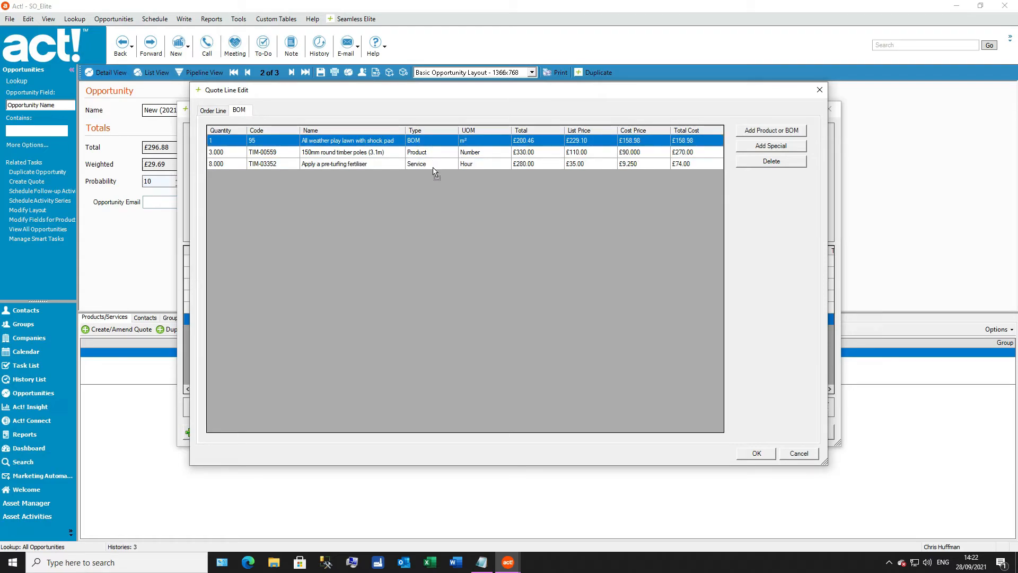
pyautogui.moveTo(433, 170); pyautogui.dragTo(433, 169)
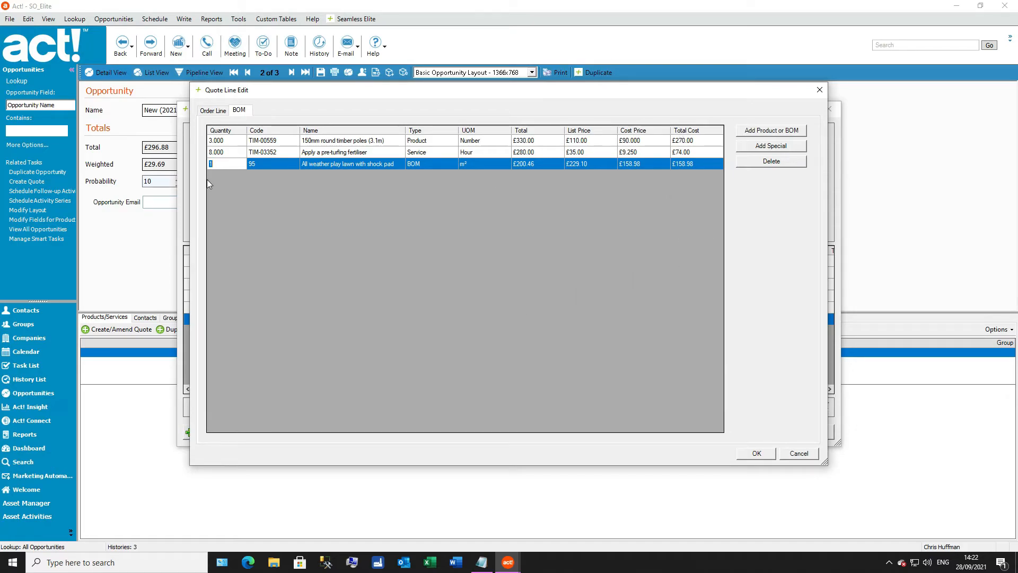
# Step: Accept the cloned BOM line after reviewing its order line costs, and check the labour and materials columns of the quote lines
pyautogui.click(213, 111)
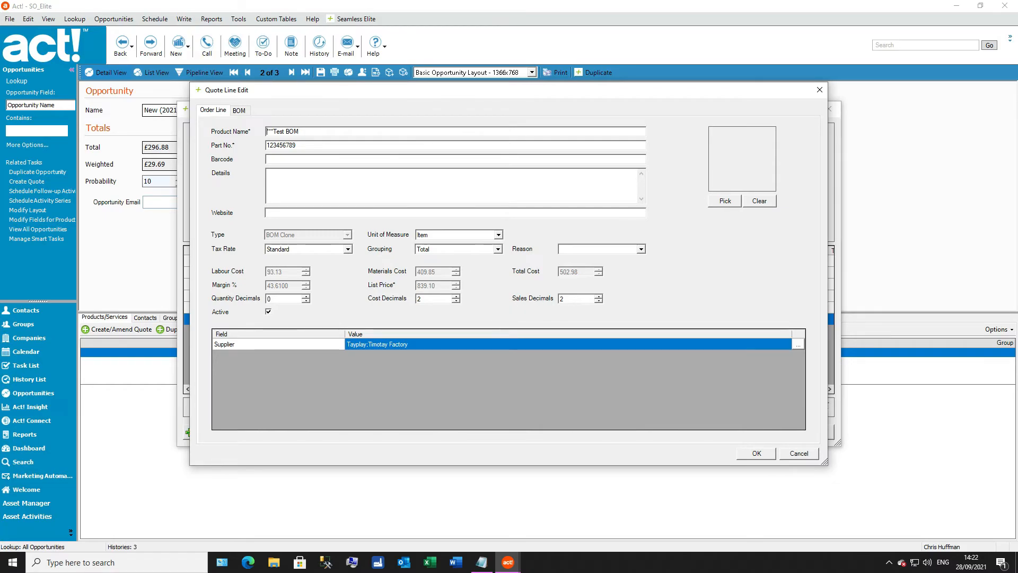
pyautogui.click(238, 111)
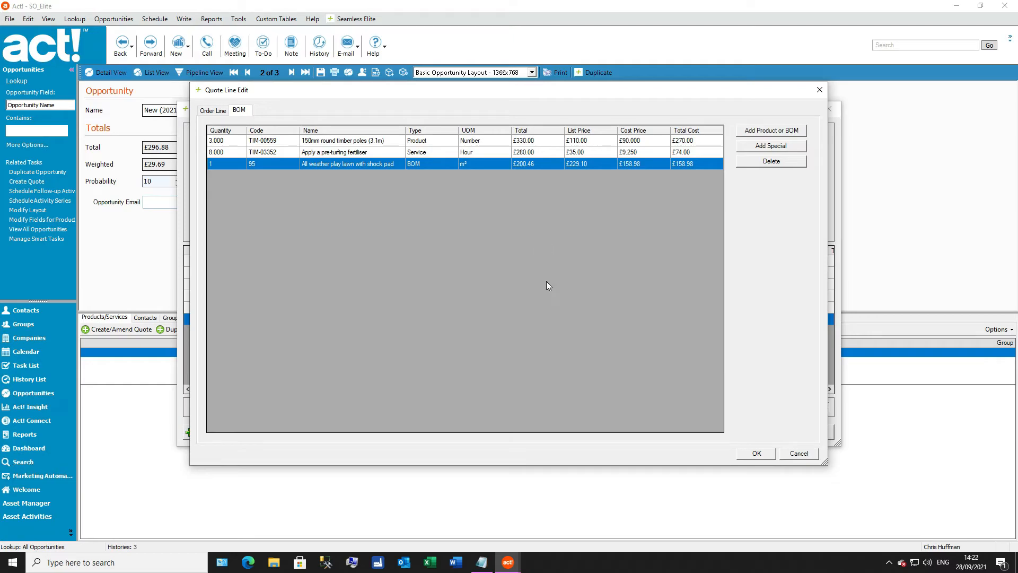
pyautogui.click(756, 453)
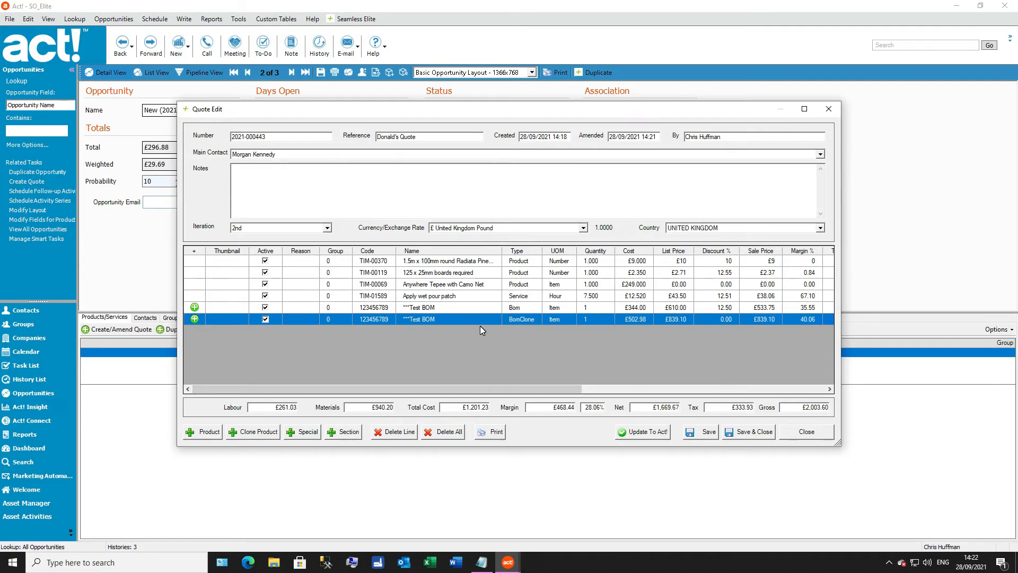
pyautogui.moveTo(546, 389); pyautogui.dragTo(789, 399)
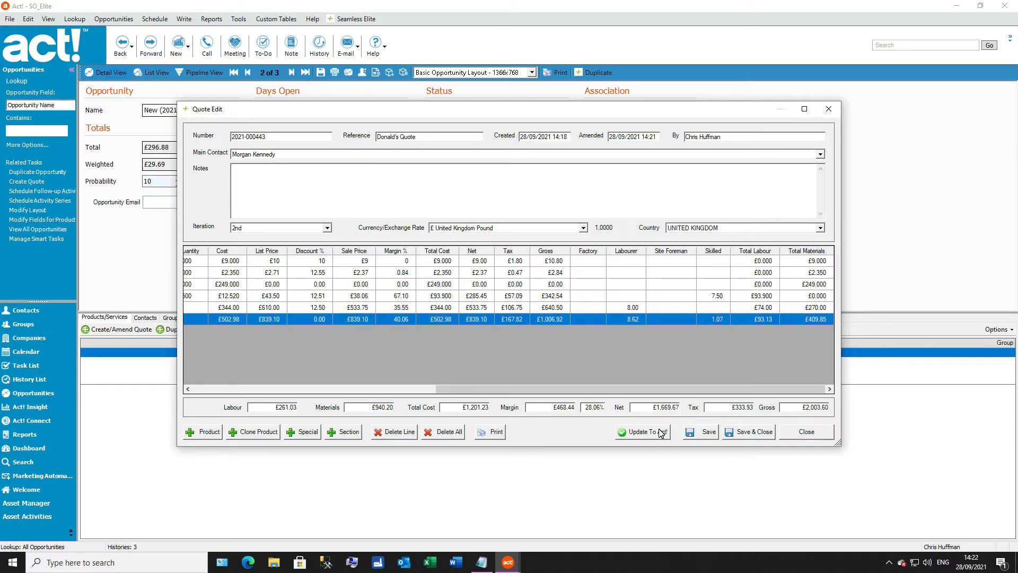
pyautogui.moveTo(649, 387); pyautogui.dragTo(384, 397)
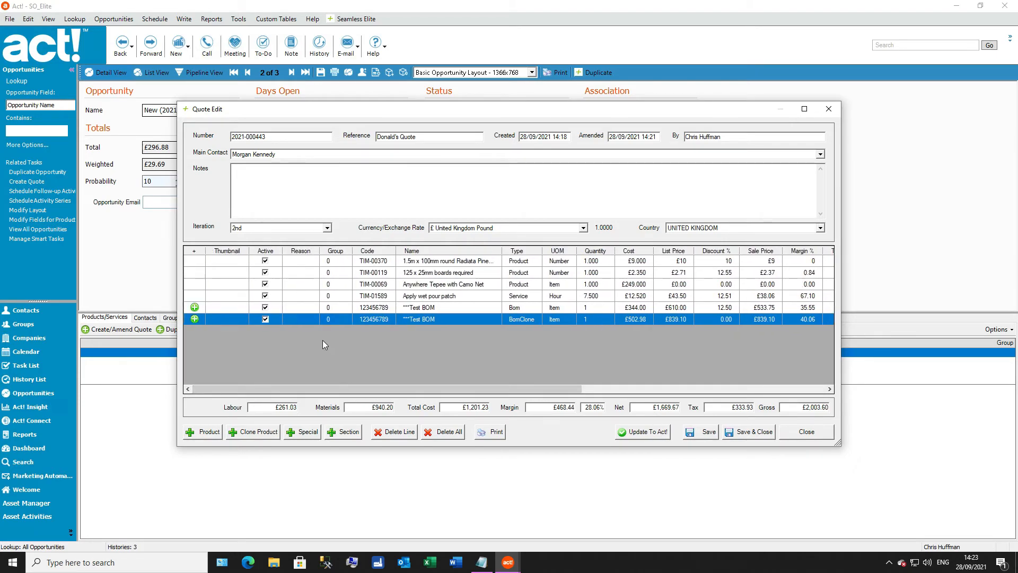
# Step: Add a section named Section1 with grouping Section 1 to the quote and move the original ***Test BOM line into it
pyautogui.click(341, 429)
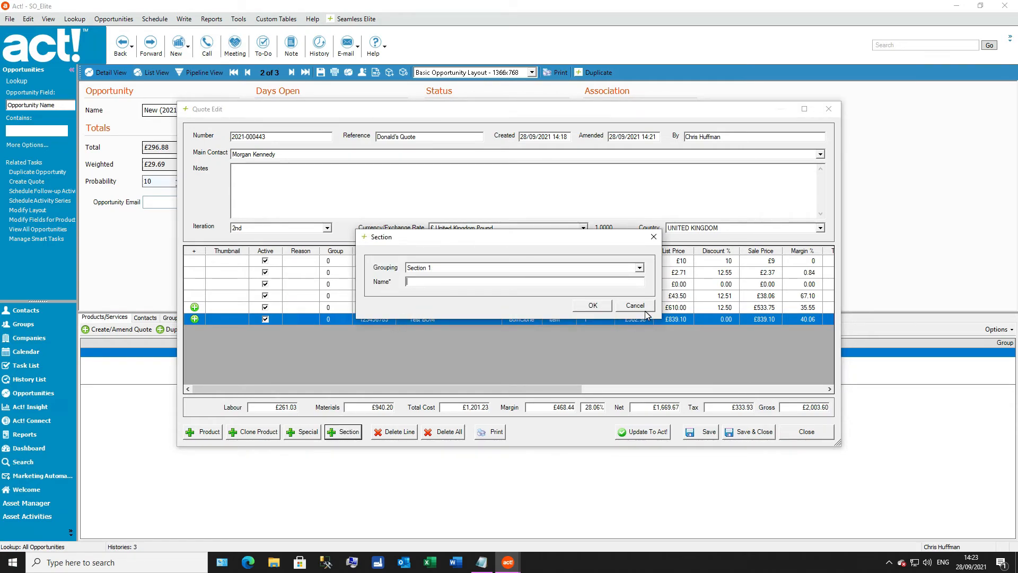
pyautogui.click(599, 307)
pyautogui.moveTo(441, 310); pyautogui.dragTo(444, 335)
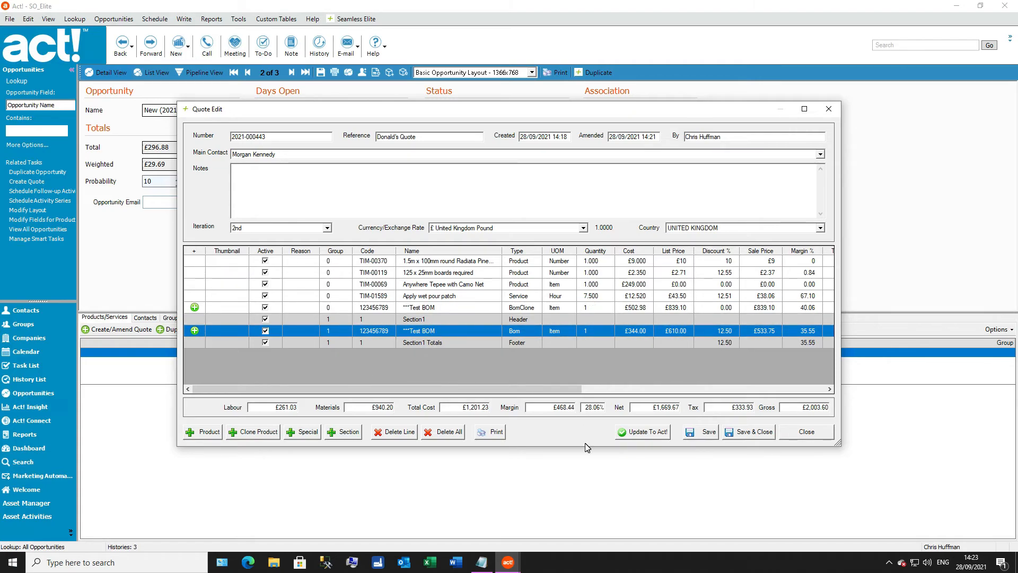
# Step: Enlarge the quote window and expand the ***Test BOM line in Section1 into its full BOM list, confirming the expansion
pyautogui.moveTo(581, 446); pyautogui.dragTo(584, 554)
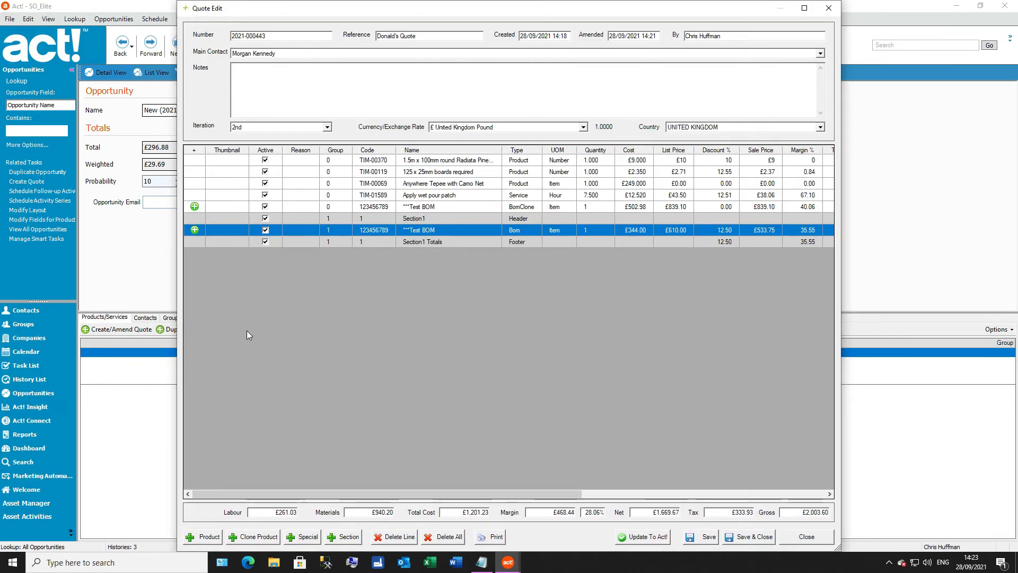
pyautogui.click(195, 230)
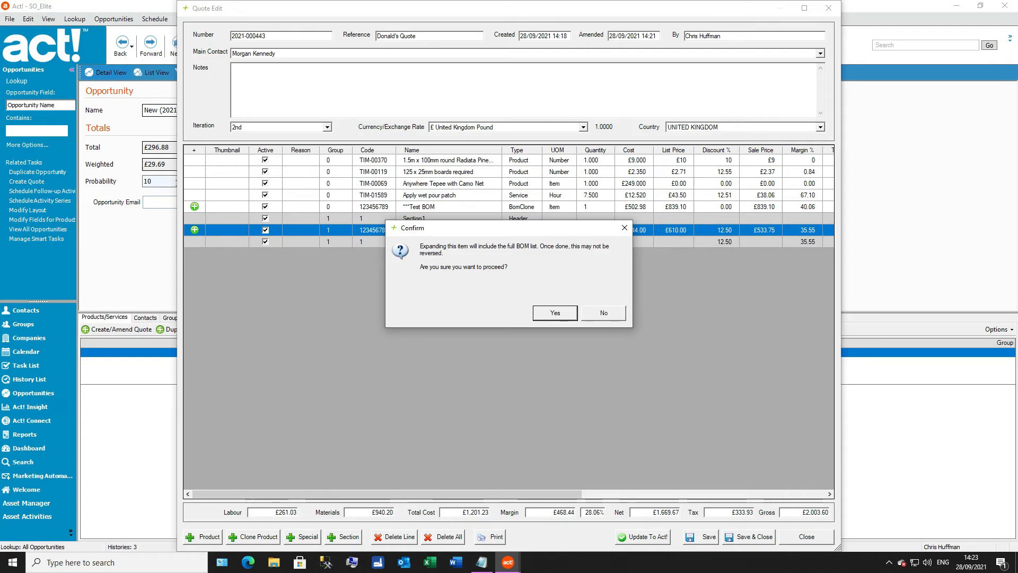
pyautogui.click(561, 314)
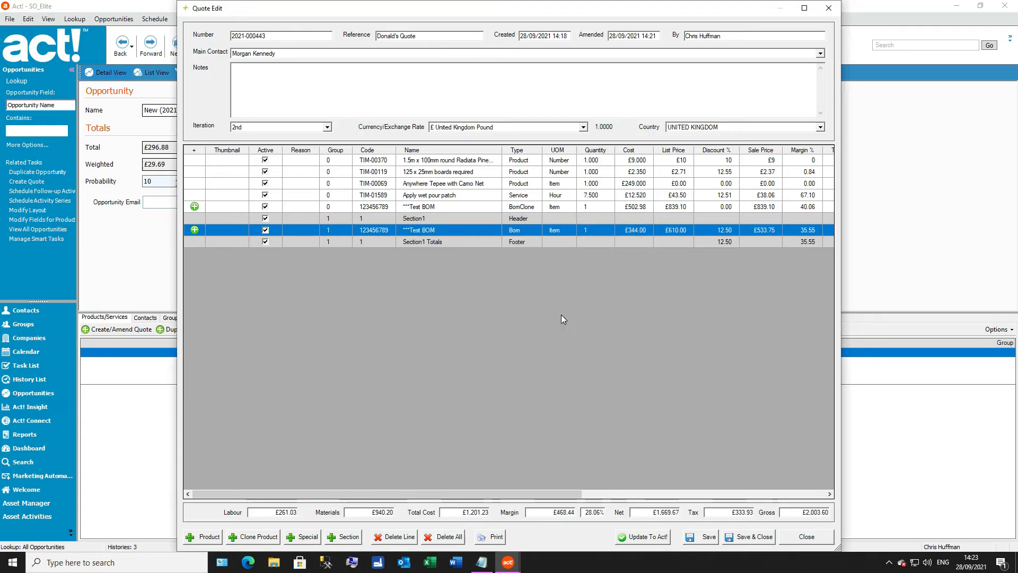
pyautogui.click(604, 315)
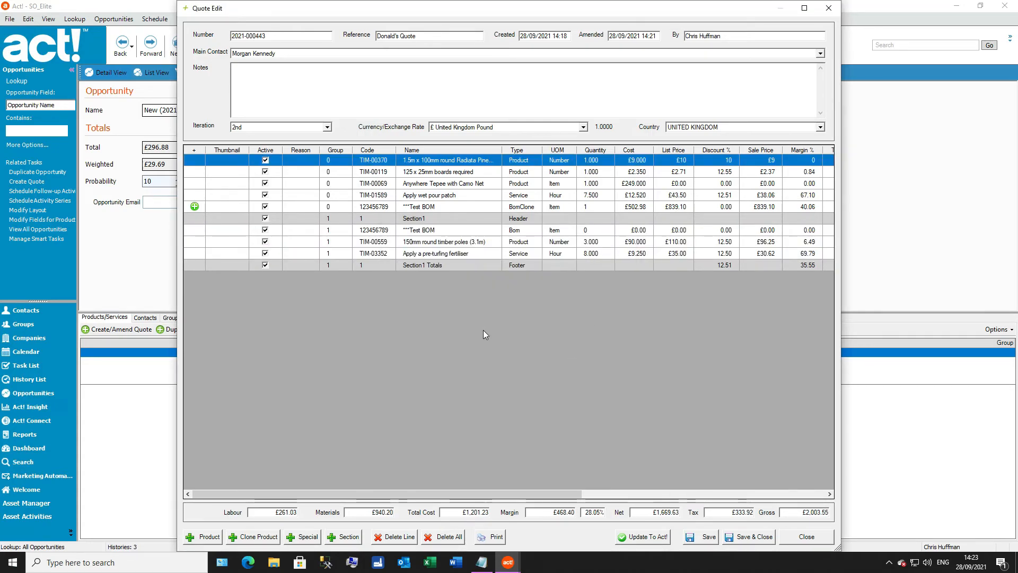
# Step: Select the expanded ***Test BOM line, and open the discount and sale price of the Section1 Totals line for editing
pyautogui.click(449, 232)
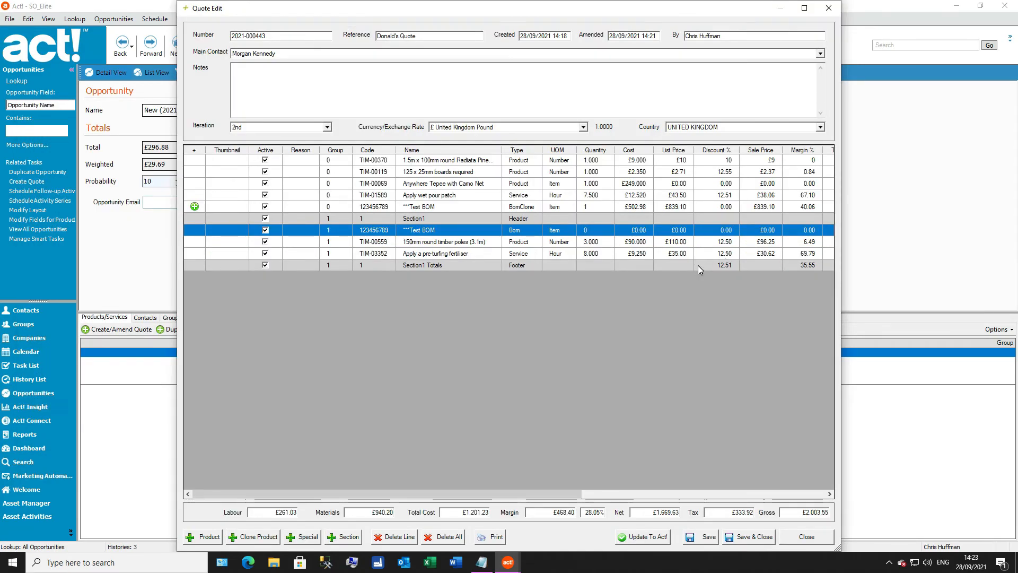
pyautogui.click(724, 265)
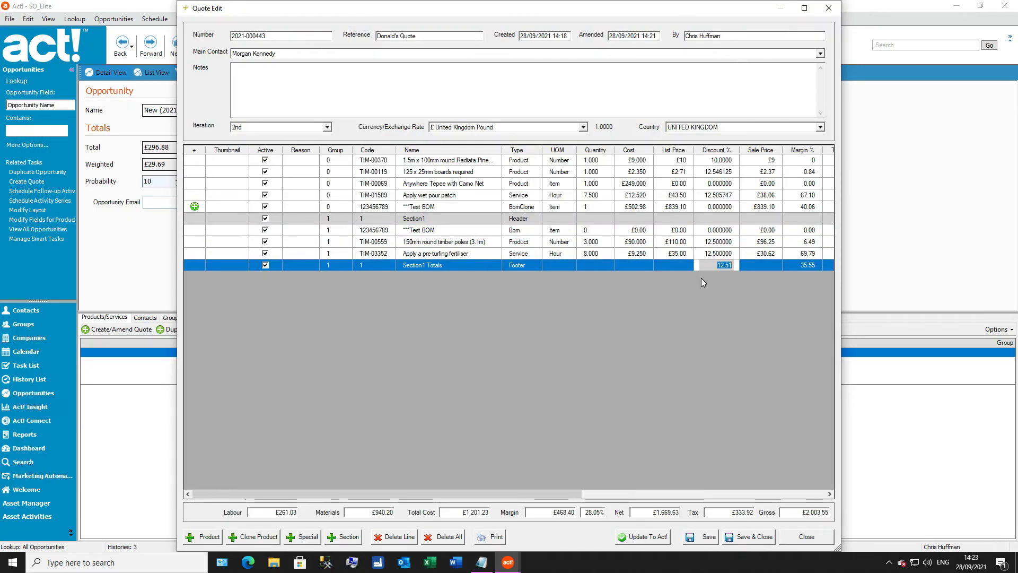
pyautogui.click(756, 266)
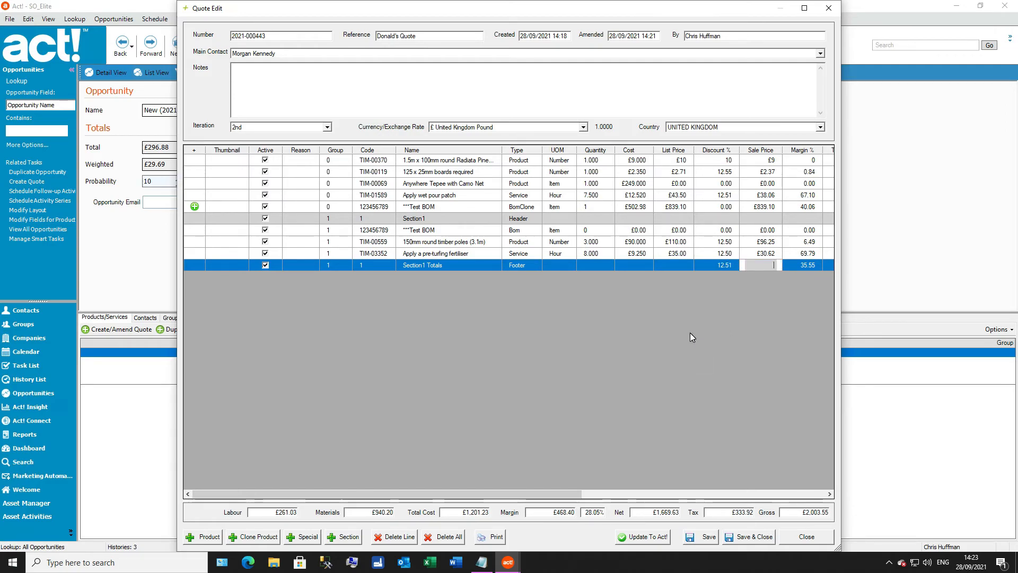
# Step: Check the discount of the timber poles line and the sale price of the fertiliser line, and update Act! with the quote
pyautogui.click(719, 242)
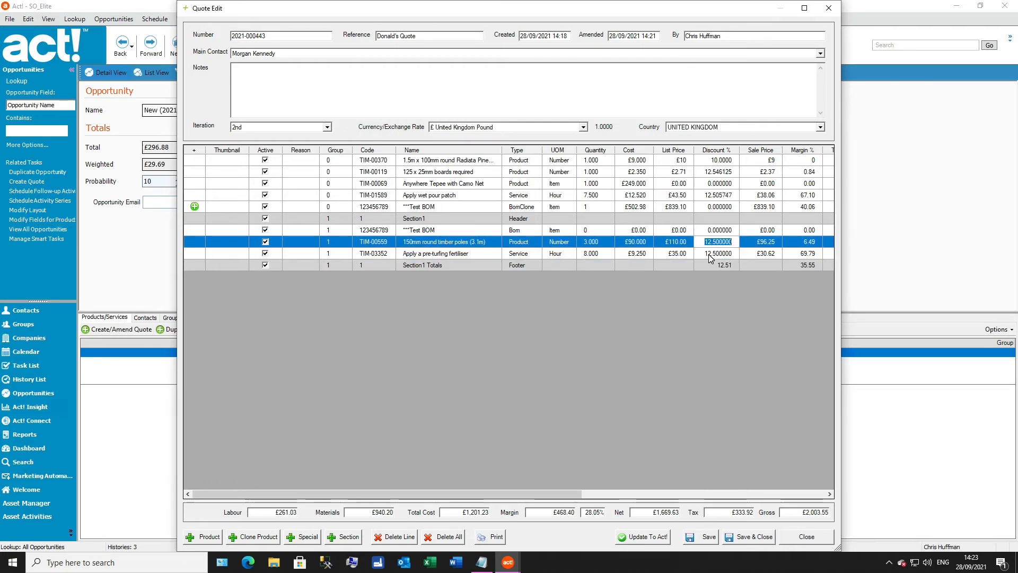
pyautogui.click(753, 253)
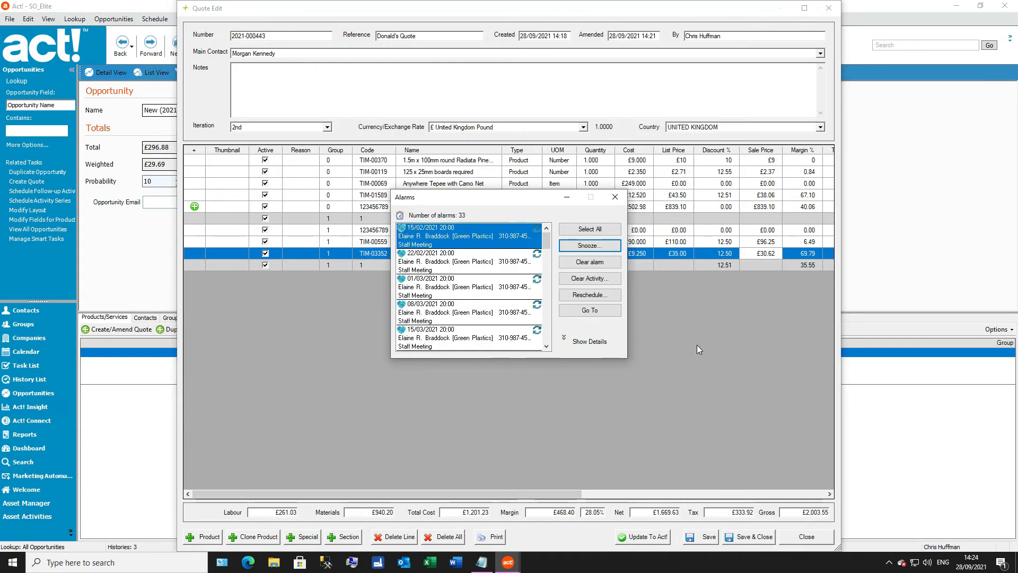
pyautogui.click(615, 196)
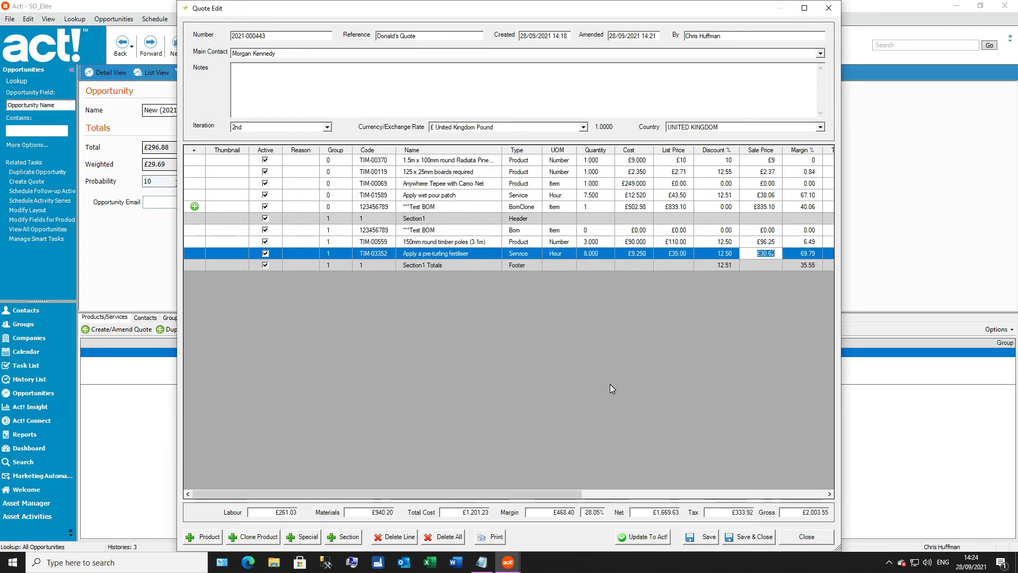
pyautogui.click(646, 537)
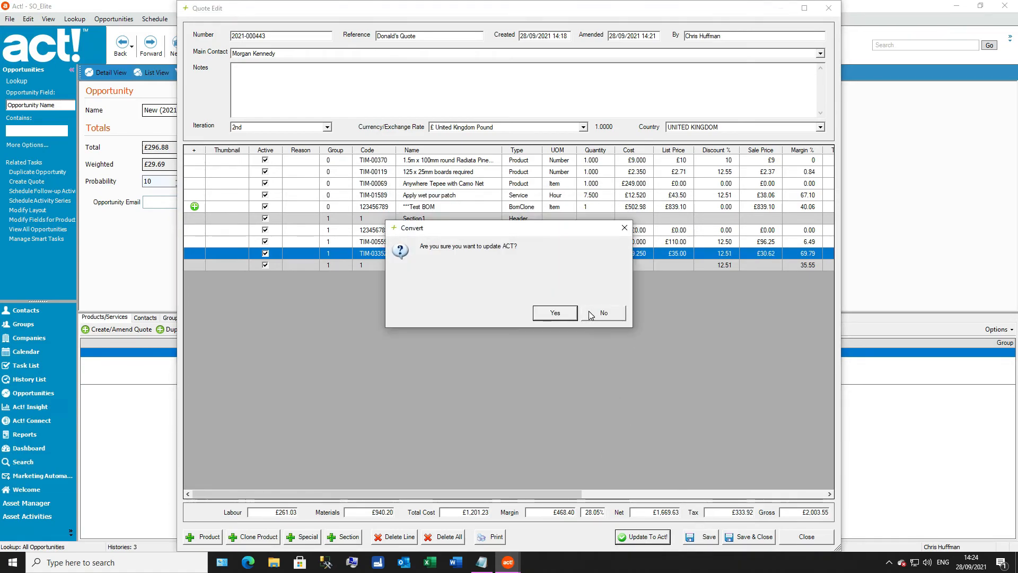
pyautogui.click(556, 313)
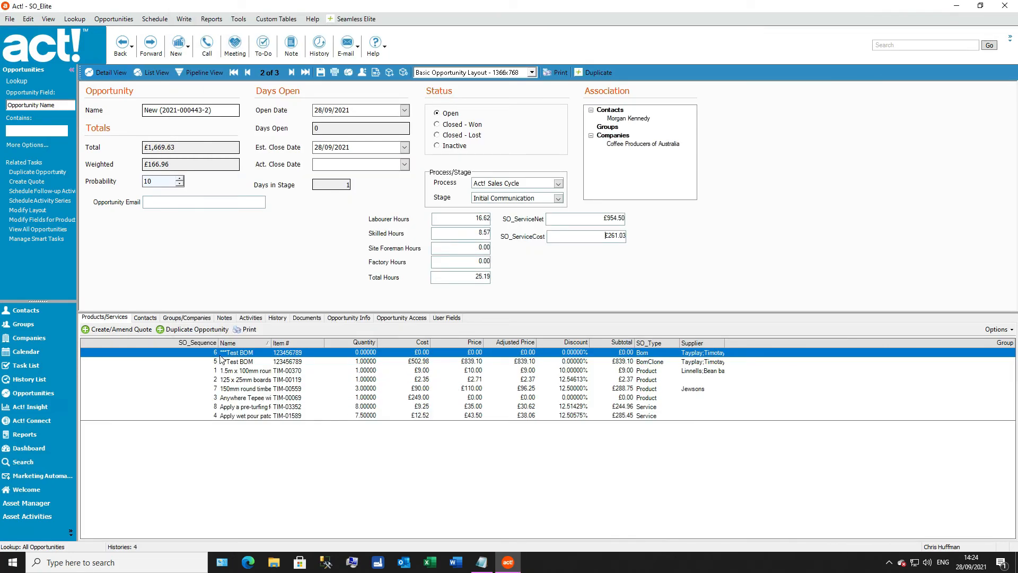
# Step: Sort the opportunity's products by SO_Sequence, widen the Name column, and select the ***Test BOM line of type Bom
pyautogui.moveTo(218, 341); pyautogui.dragTo(140, 344)
pyautogui.click(122, 342)
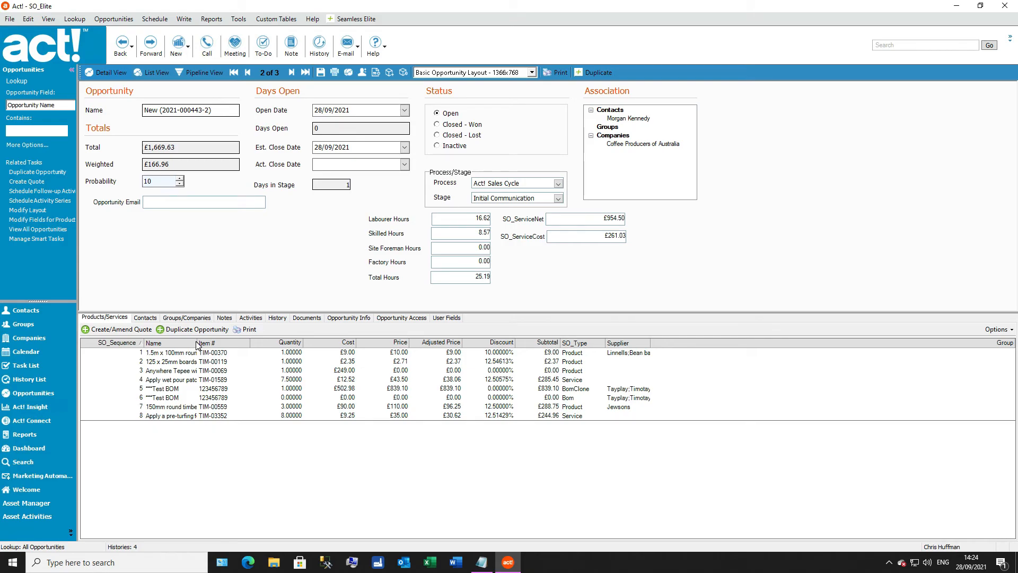
pyautogui.moveTo(197, 342); pyautogui.dragTo(271, 344)
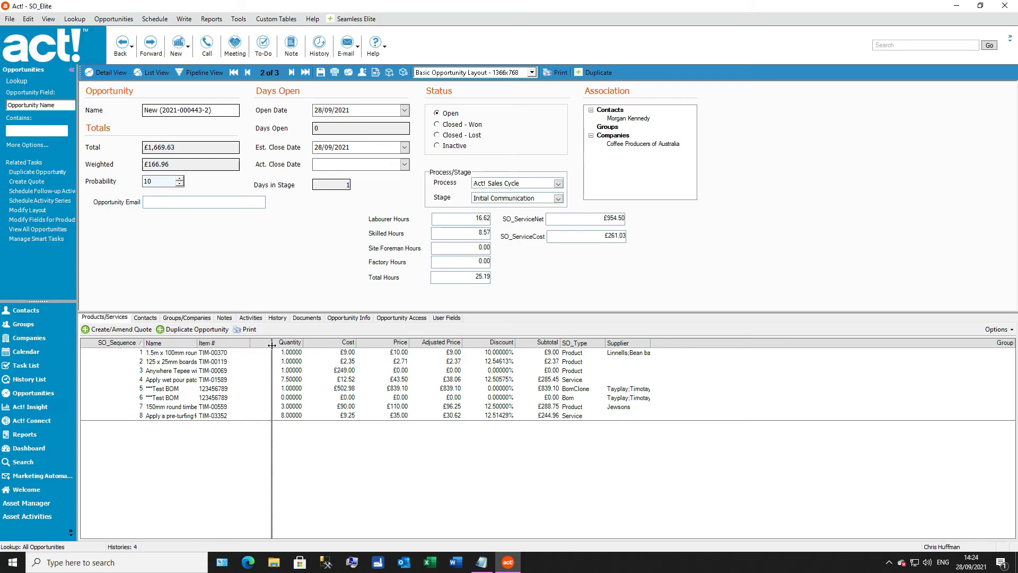
pyautogui.click(176, 401)
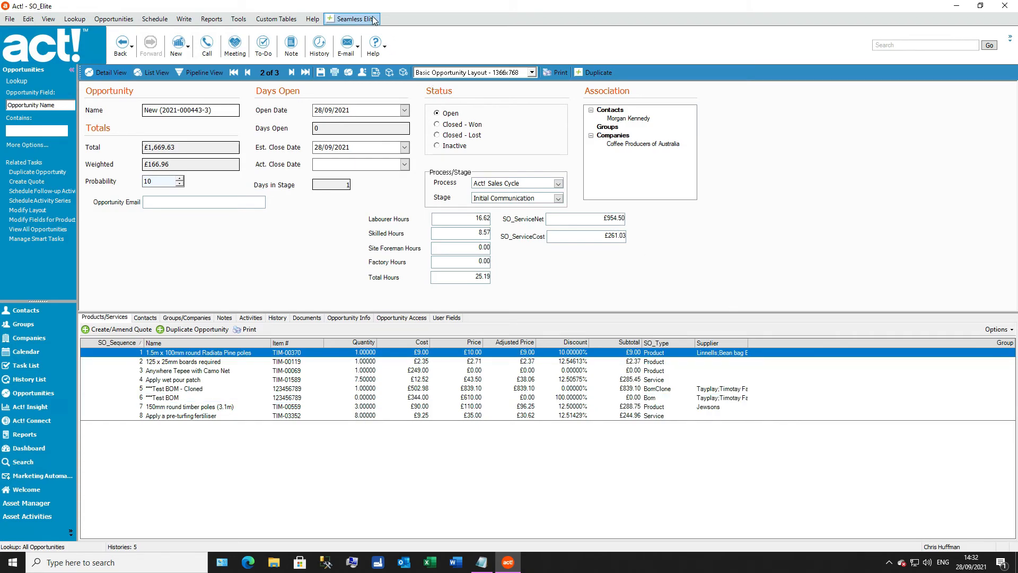
# Step: Open the Seamless Elite Opportunity Reporting settings and review the field groups available to add, including the Contact fields, without inserting any
pyautogui.click(374, 19)
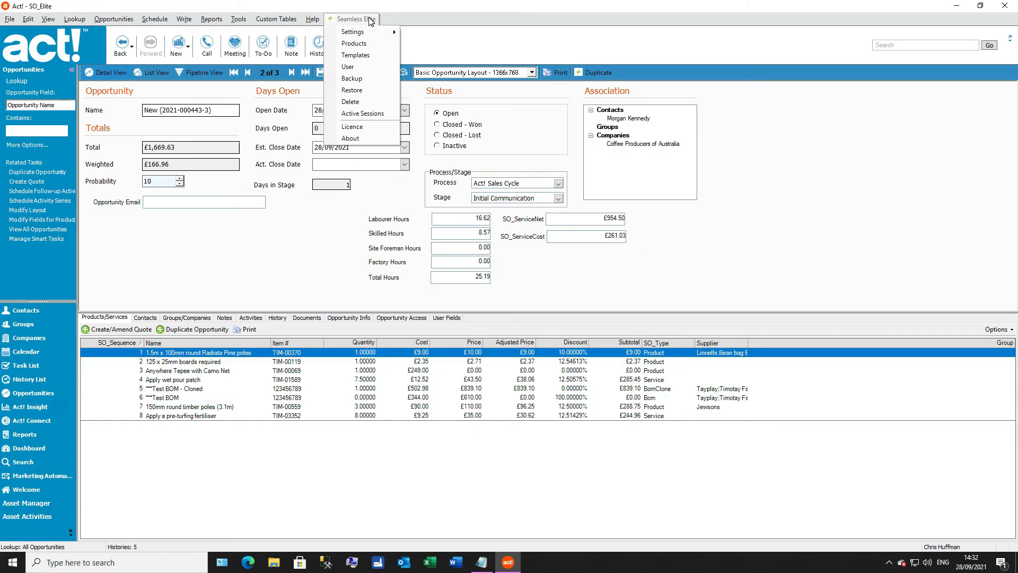
pyautogui.moveTo(371, 32)
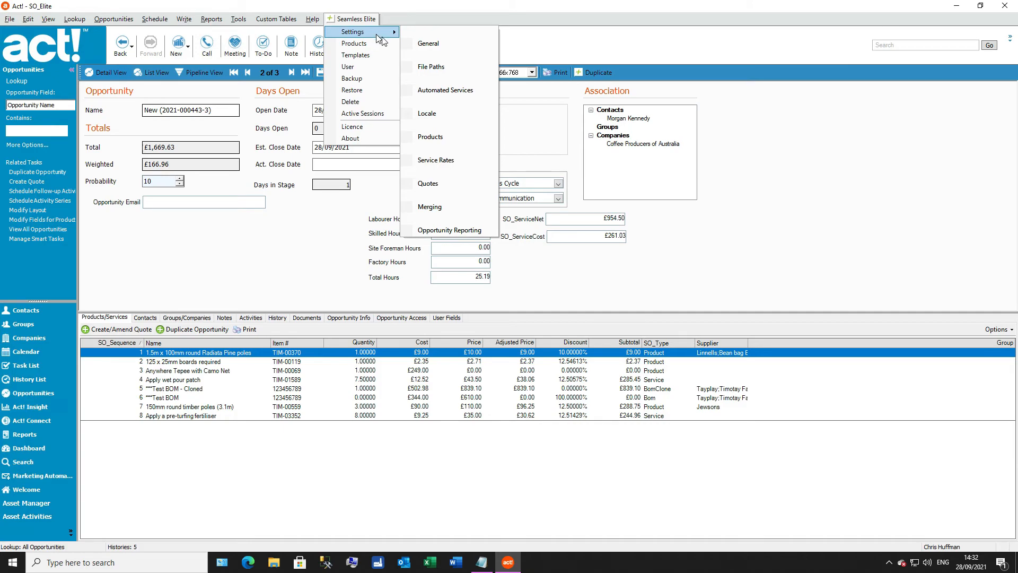
pyautogui.click(451, 231)
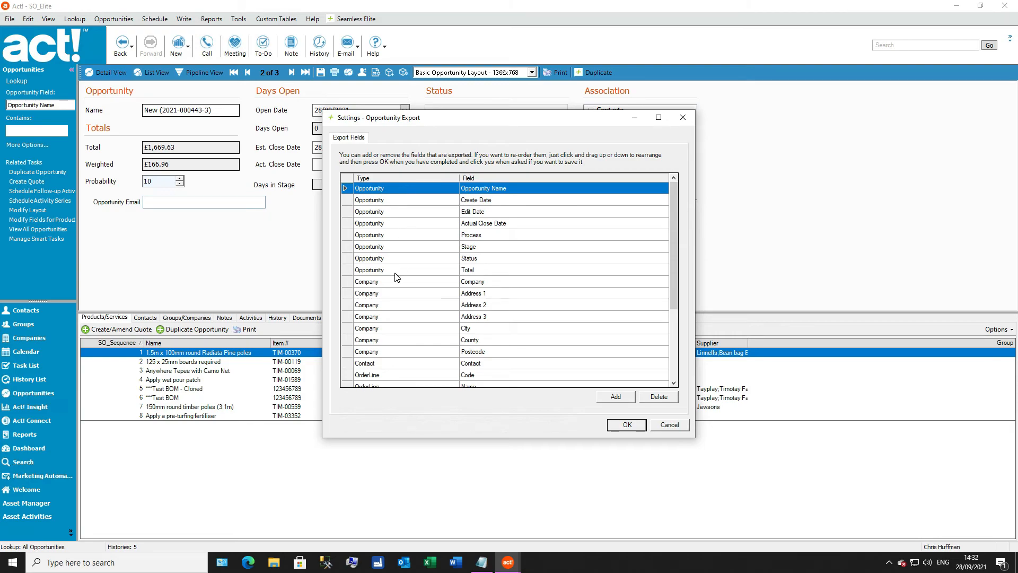
pyautogui.click(399, 364)
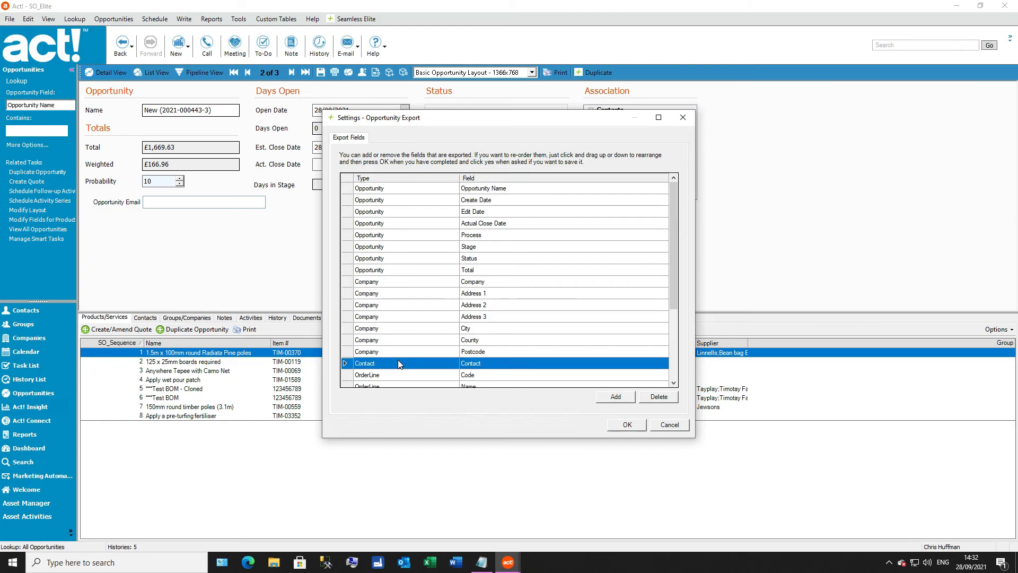
pyautogui.click(616, 398)
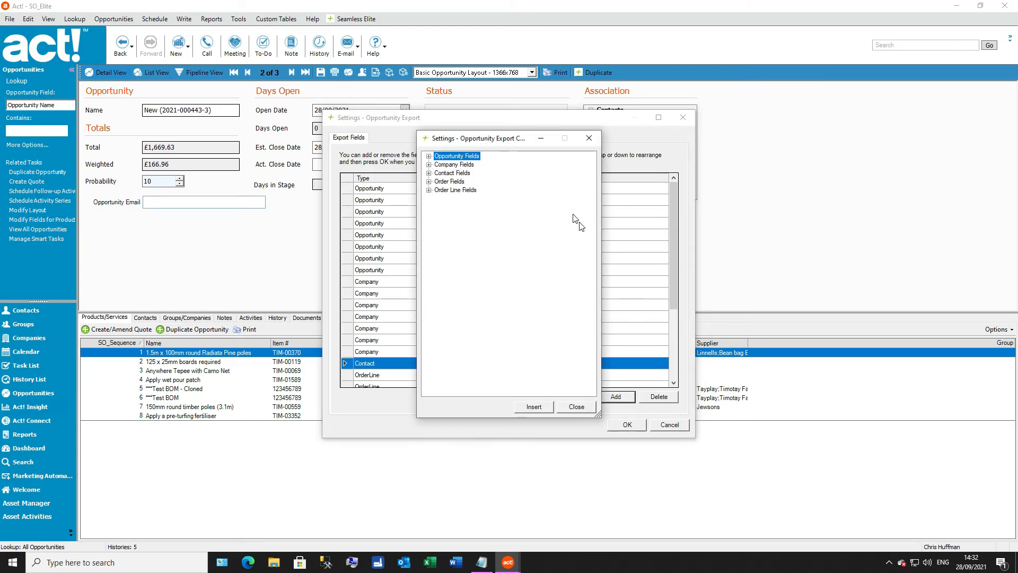
pyautogui.click(428, 173)
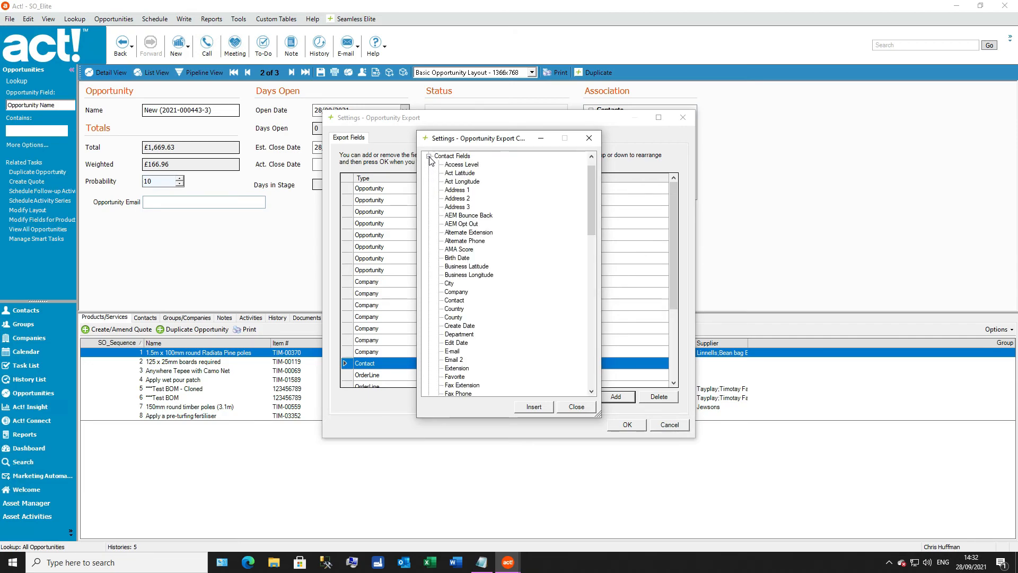
pyautogui.click(430, 157)
pyautogui.click(454, 182)
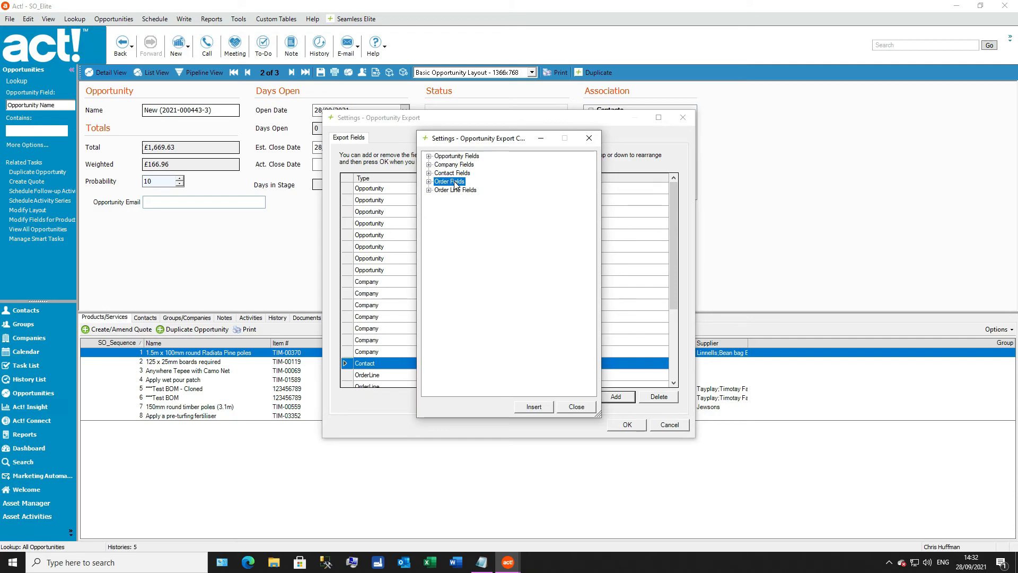
pyautogui.click(455, 191)
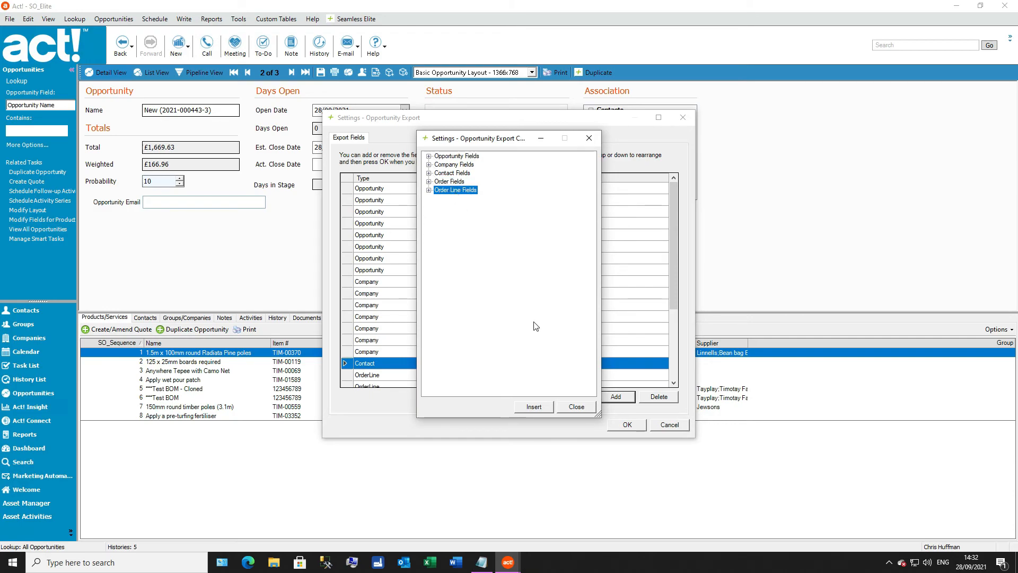
pyautogui.click(576, 407)
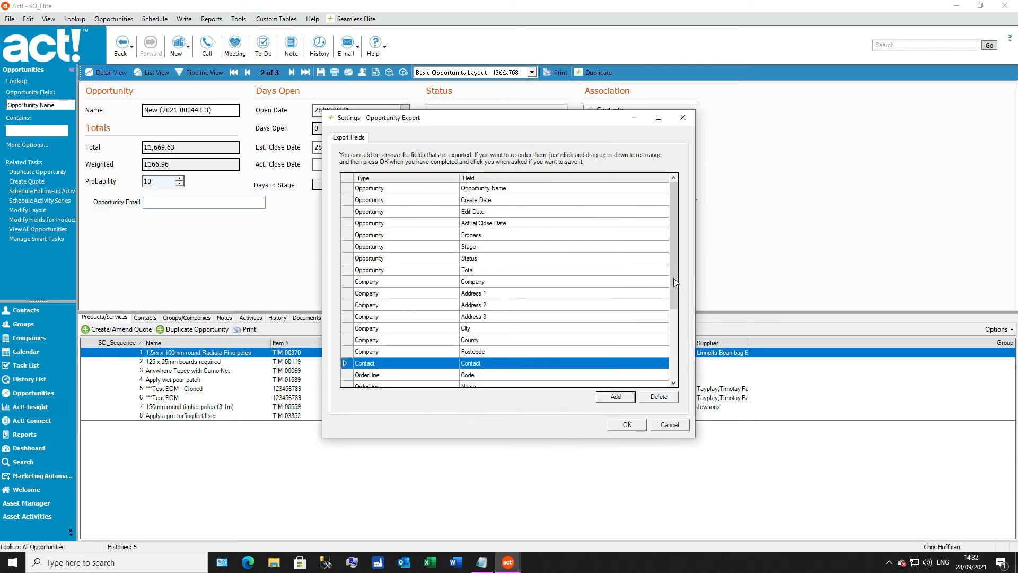
# Step: Move the OrderLine Name field above Code in the opportunity export fields and save the changes
pyautogui.moveTo(672, 271); pyautogui.dragTo(675, 364)
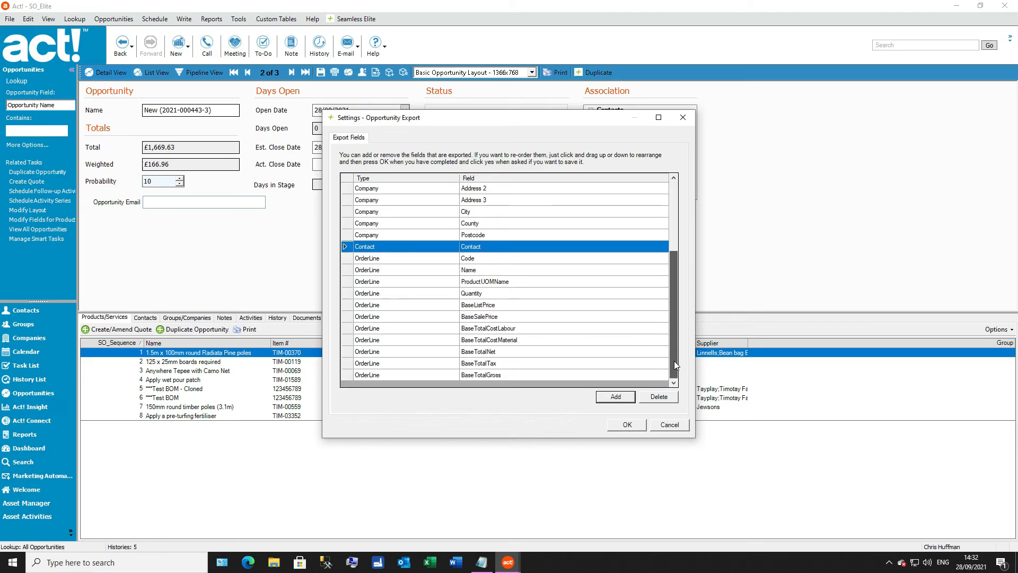
pyautogui.click(390, 270)
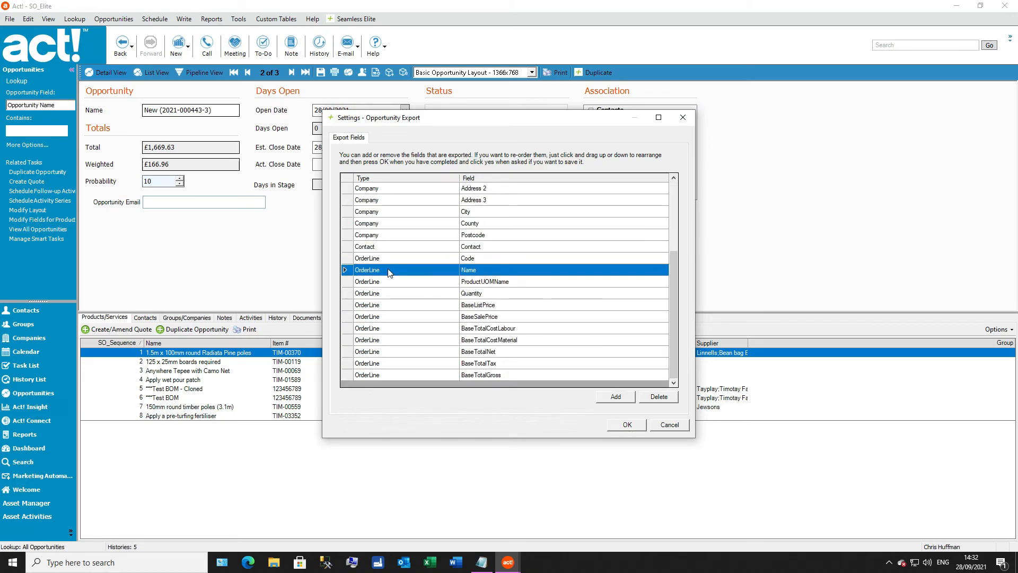
pyautogui.moveTo(388, 269); pyautogui.dragTo(390, 259)
pyautogui.click(472, 307)
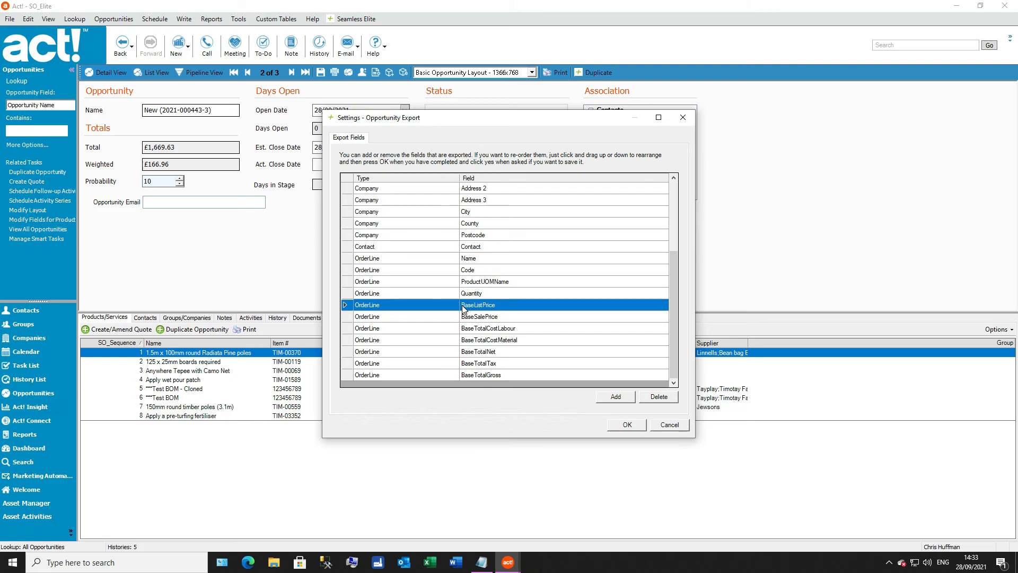
pyautogui.click(626, 426)
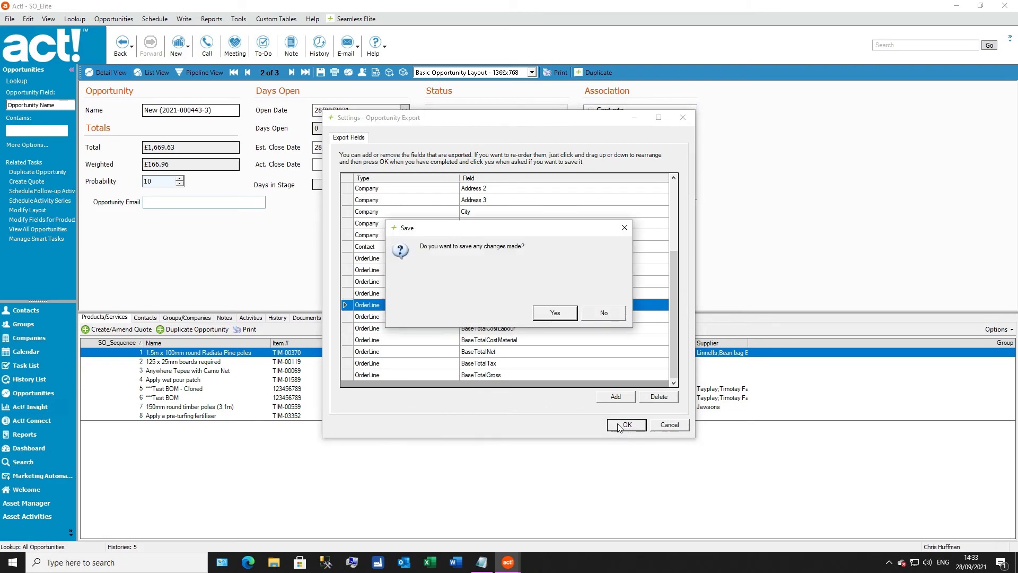
pyautogui.click(555, 313)
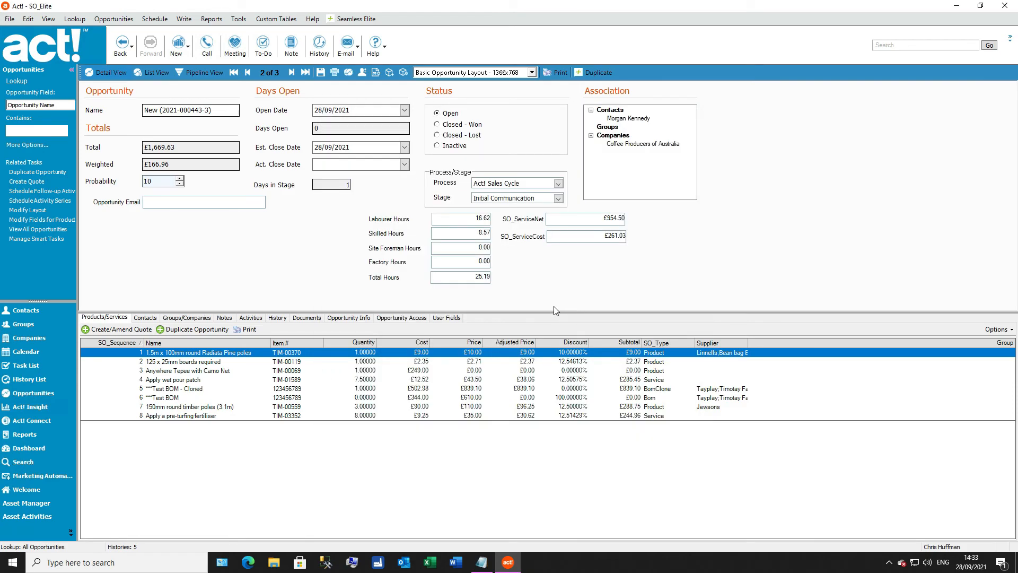
# Step: Run Opportunity Reporting from the opportunity list and export to Opportunity Export.xlsx in the Documents folder
pyautogui.click(155, 72)
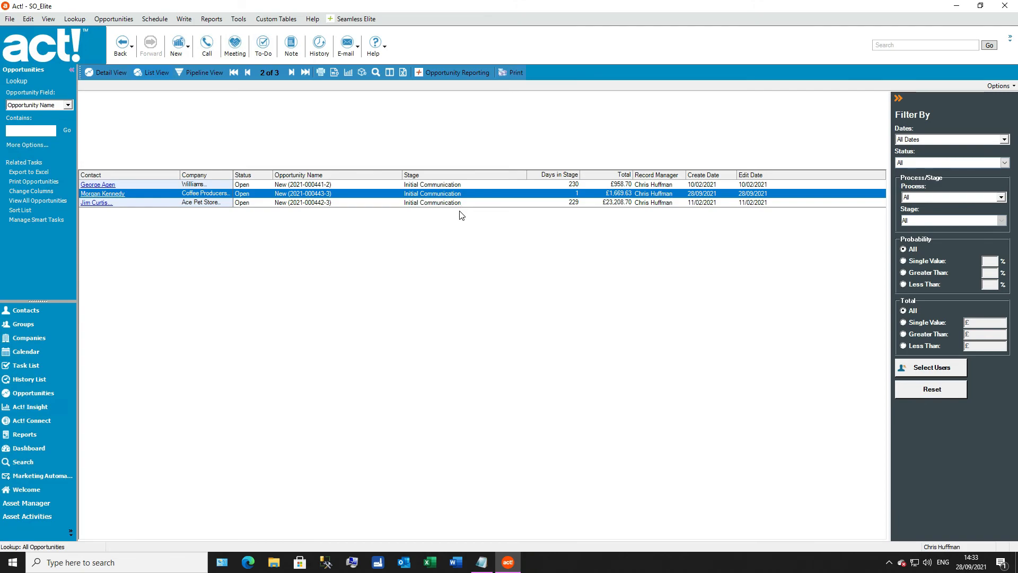
pyautogui.click(463, 73)
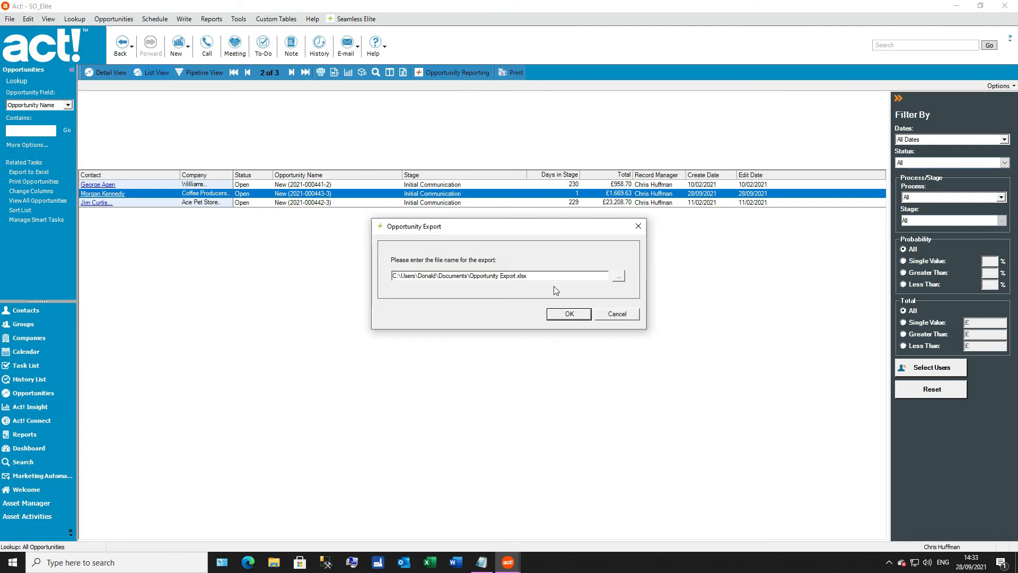
pyautogui.click(575, 318)
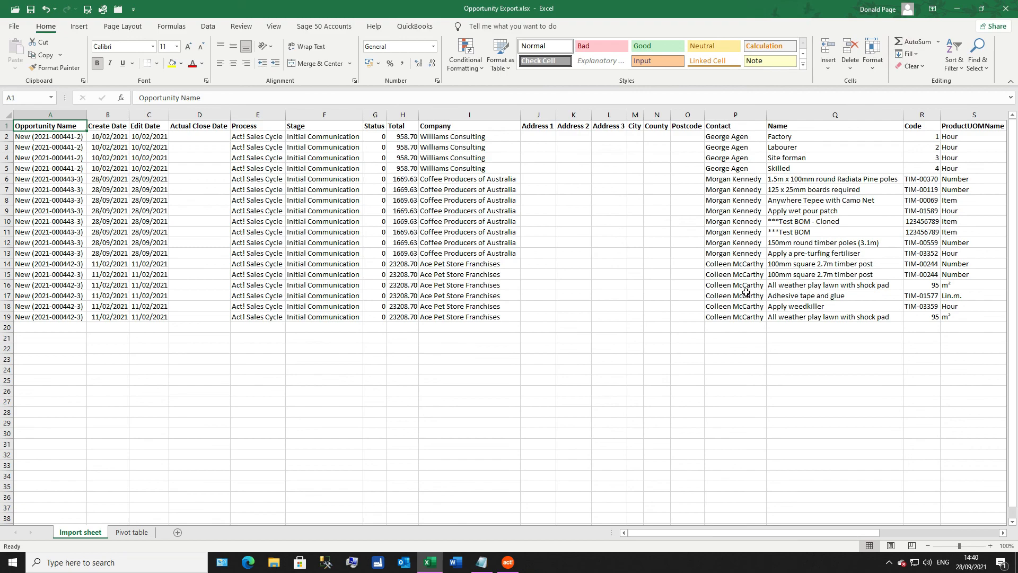
# Step: Show the Pivot table sheet of the exported Excel workbook and display its PivotTable field list
pyautogui.click(131, 532)
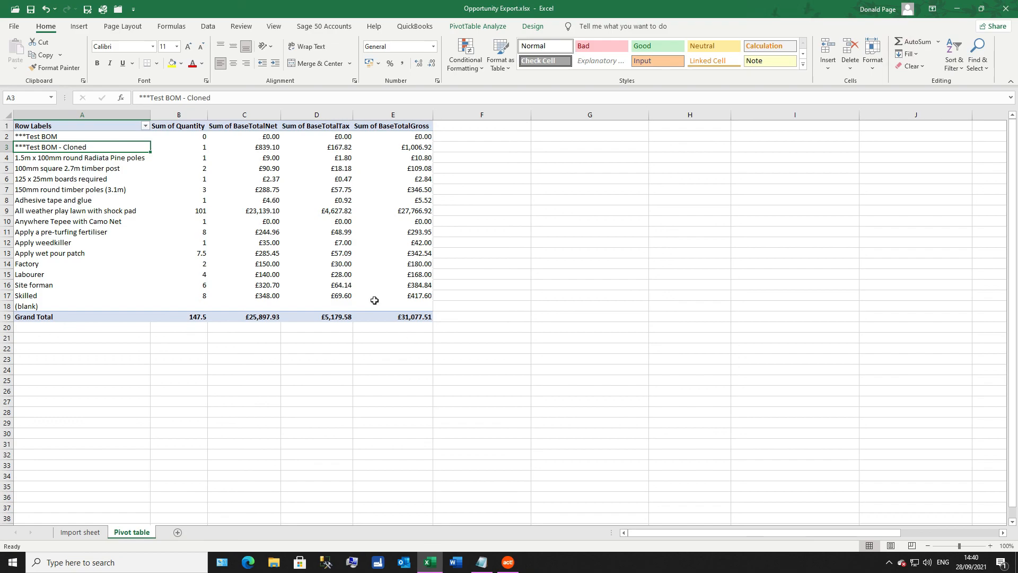
pyautogui.click(266, 245)
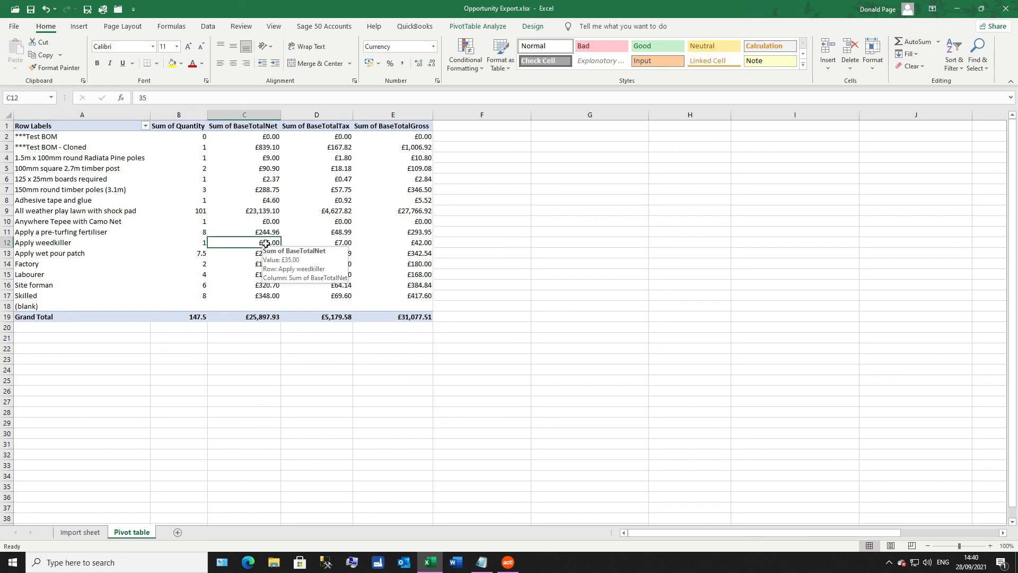
pyautogui.rightClick(259, 243)
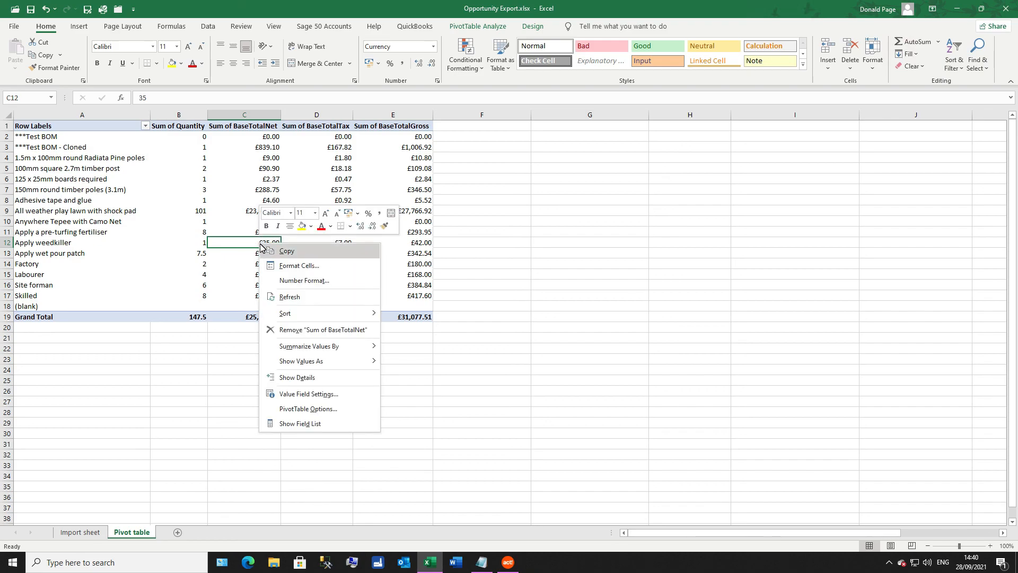
pyautogui.click(313, 423)
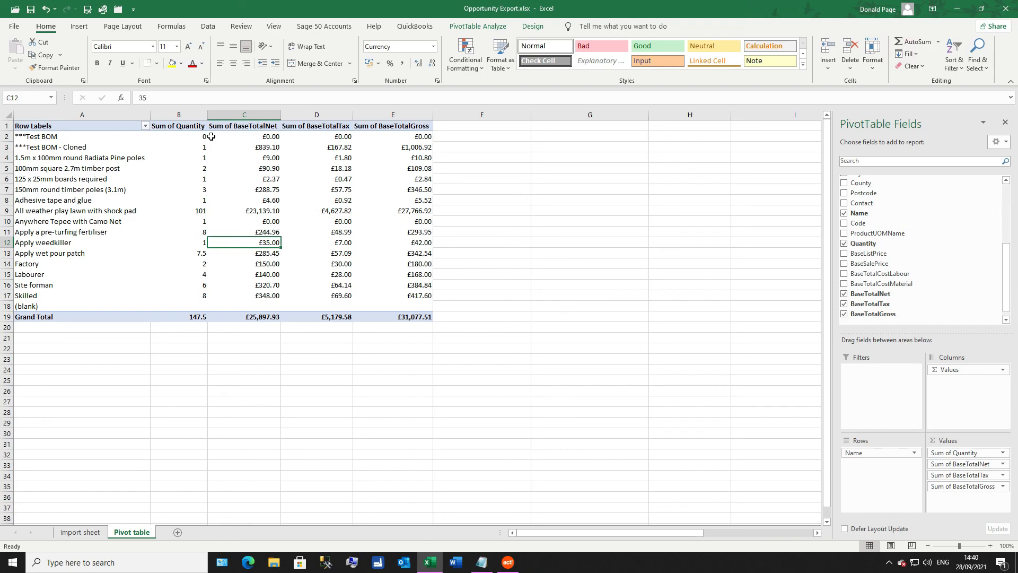
# Step: Filter the (blank) item out of the pivot table's row labels
pyautogui.click(145, 126)
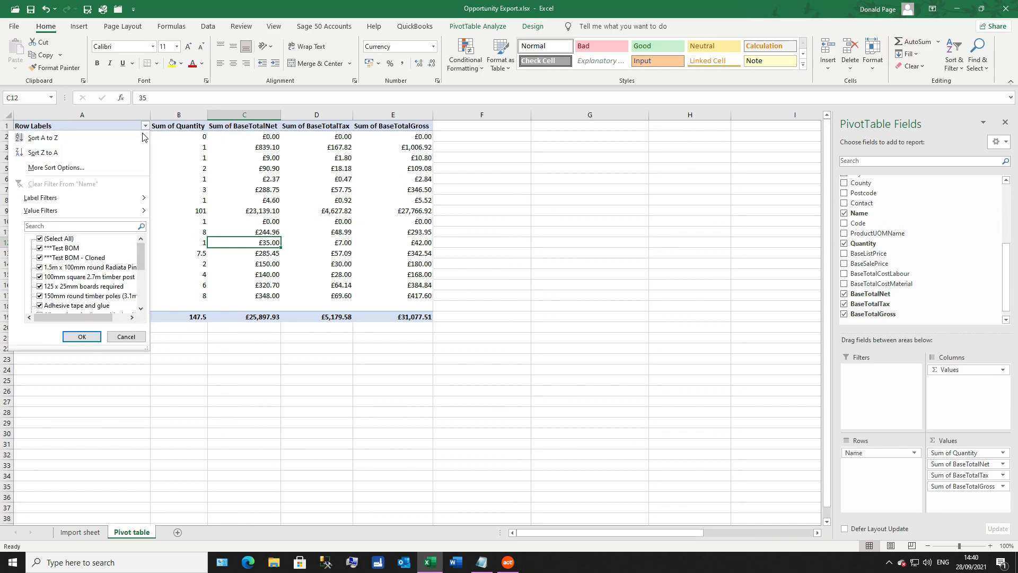
pyautogui.moveTo(142, 252); pyautogui.dragTo(136, 297)
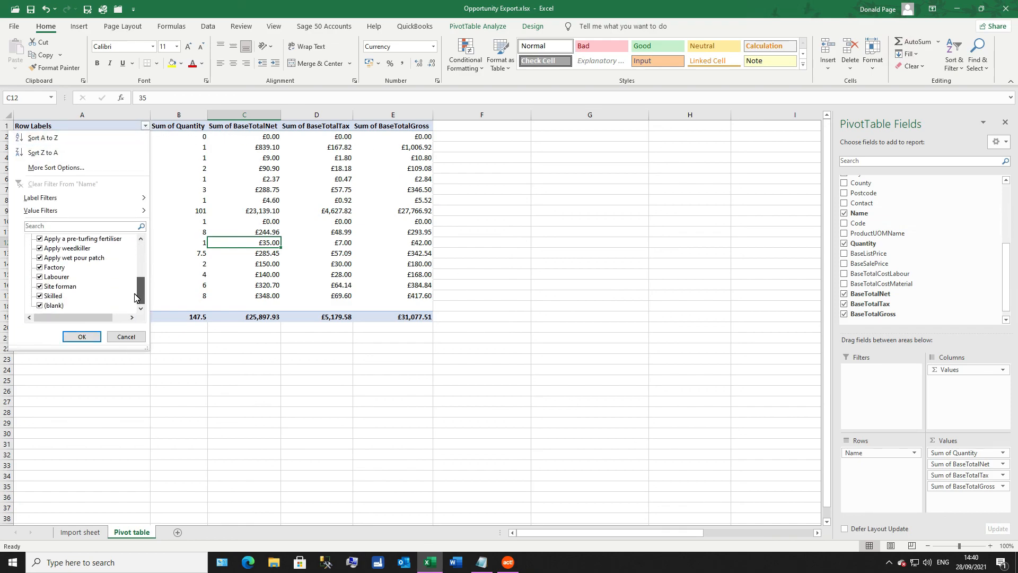
pyautogui.click(39, 305)
pyautogui.click(82, 337)
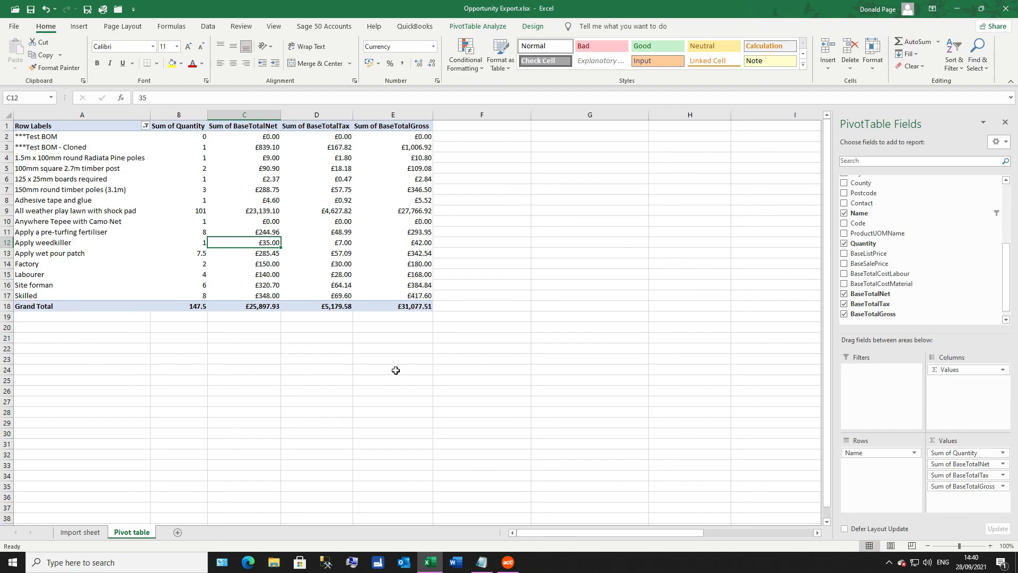